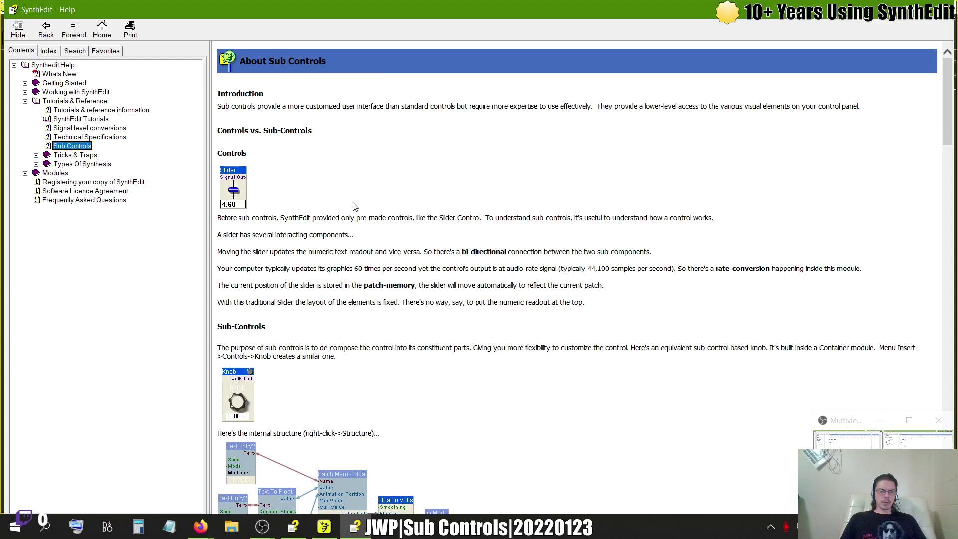
Step: Read through the About Sub Controls help page down to Further reading and return to its beginning
scroll(353, 206, "down", 1)
scroll(300, 322, "down", 1)
scroll(294, 323, "down", 2)
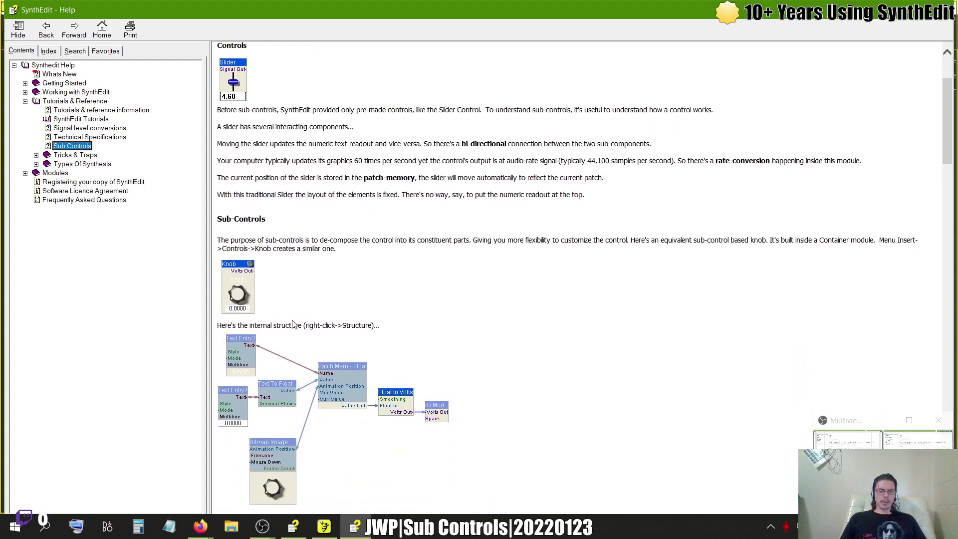
scroll(293, 325, "down", 8)
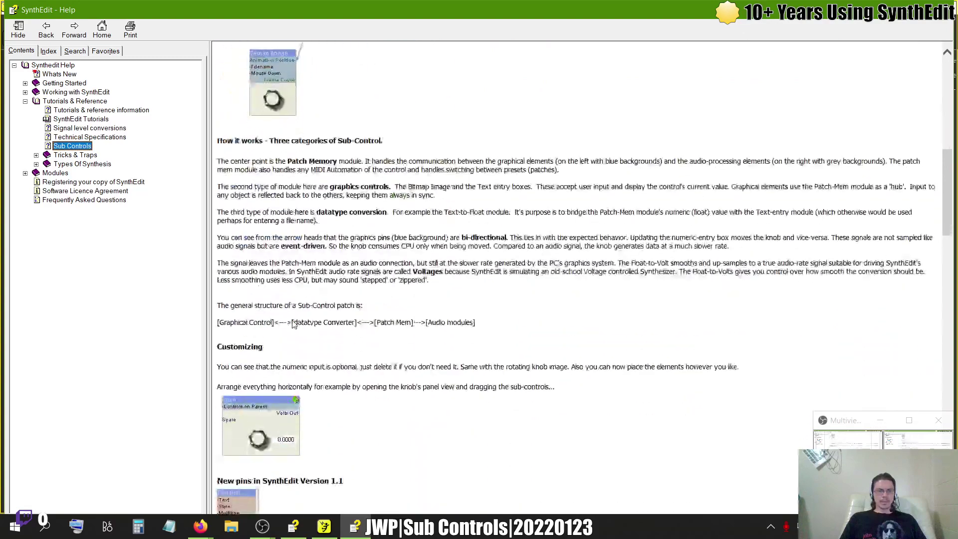
scroll(282, 442, "down", 6)
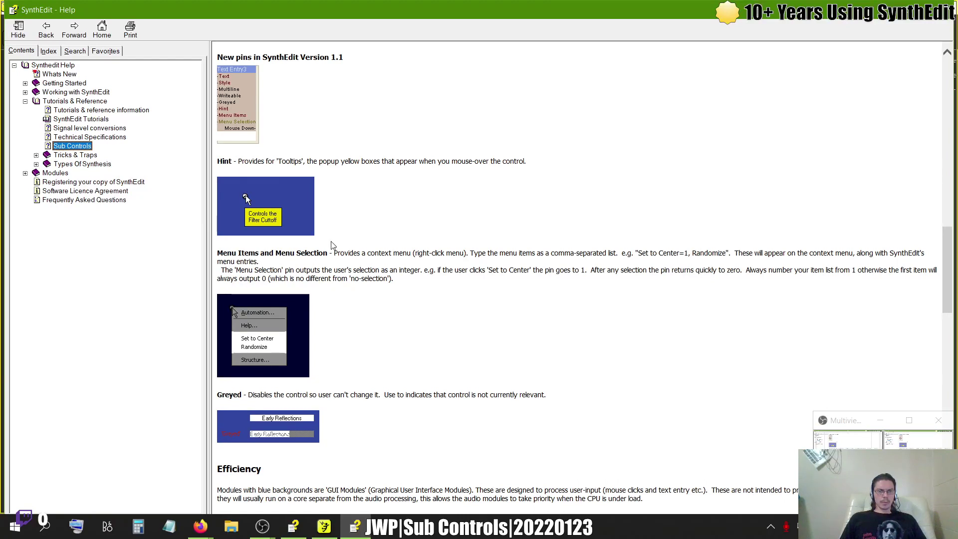
scroll(376, 332, "down", 2)
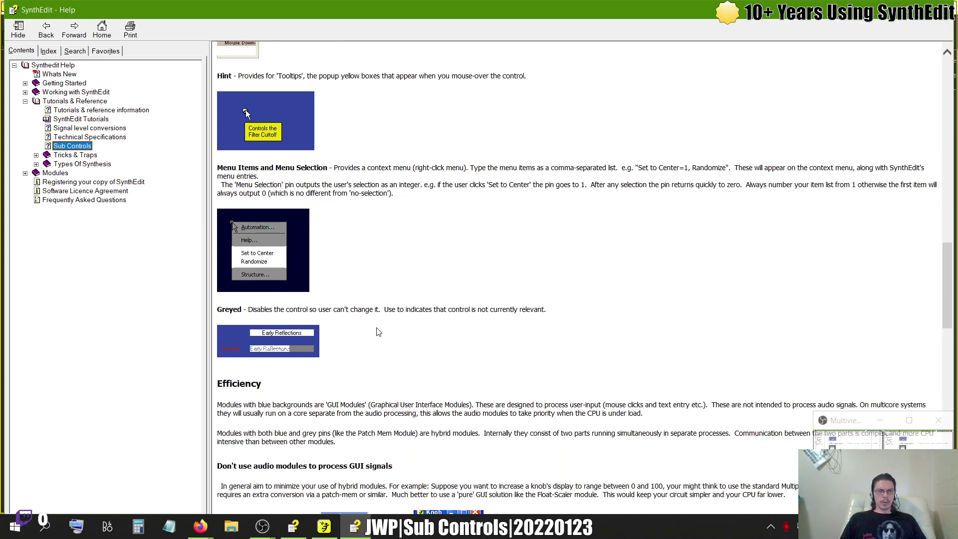
scroll(378, 331, "down", 2)
scroll(378, 332, "up", 1)
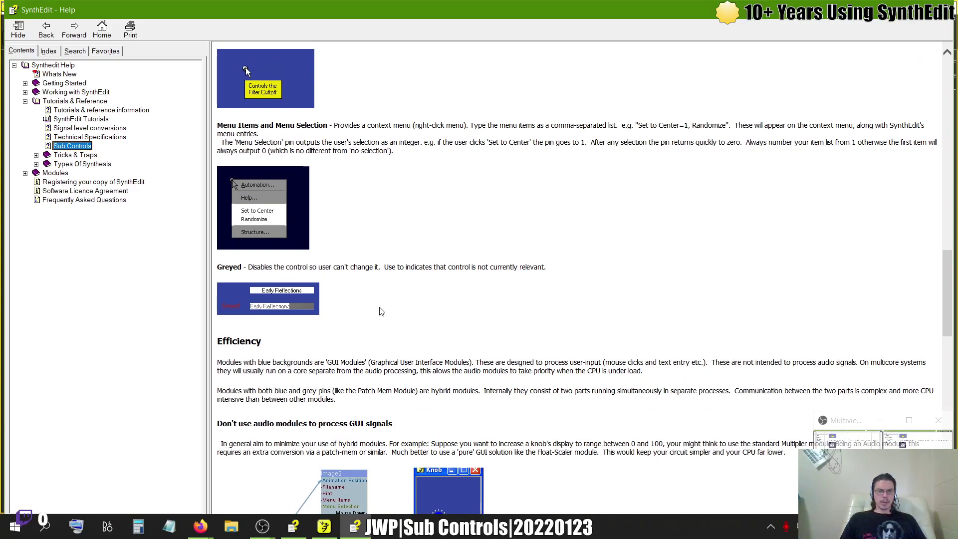
scroll(406, 356, "down", 6)
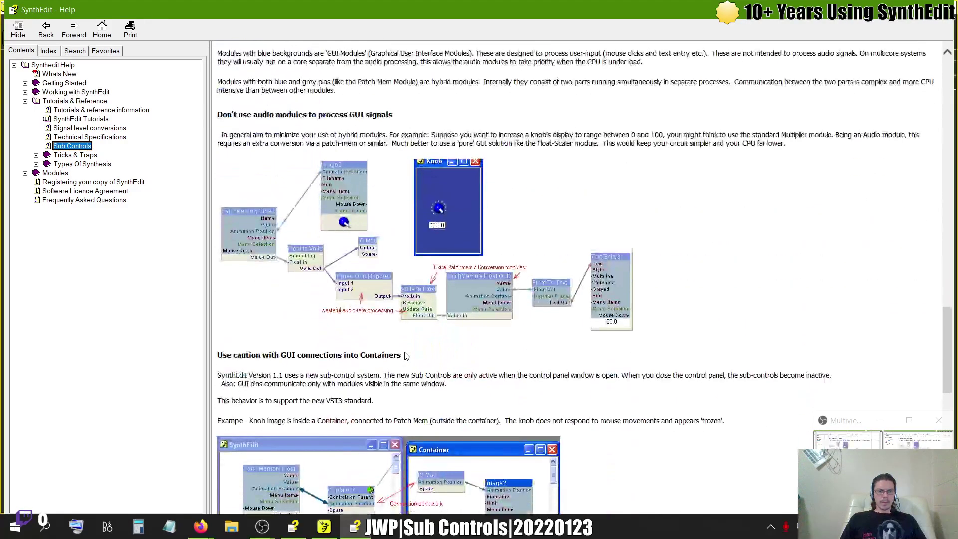
scroll(405, 356, "down", 12)
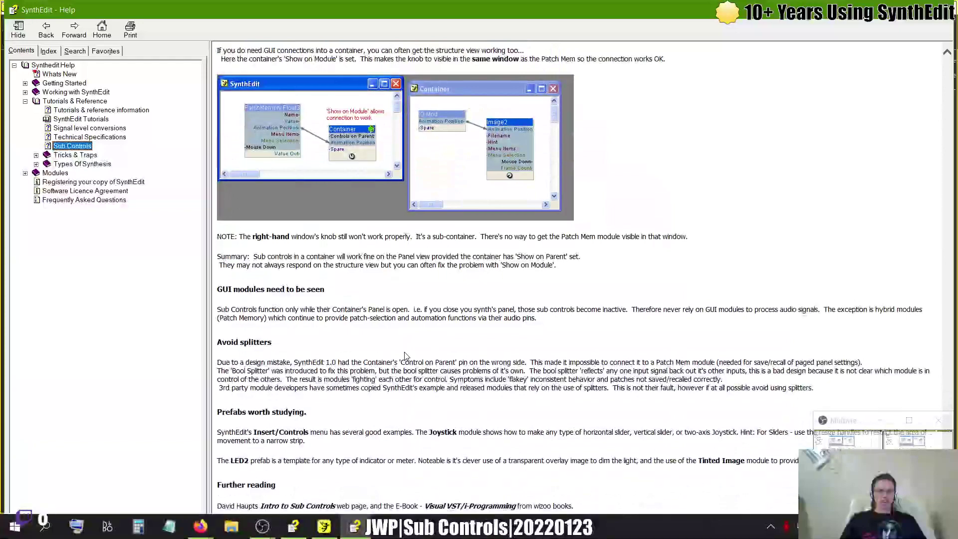
scroll(405, 356, "up", 20)
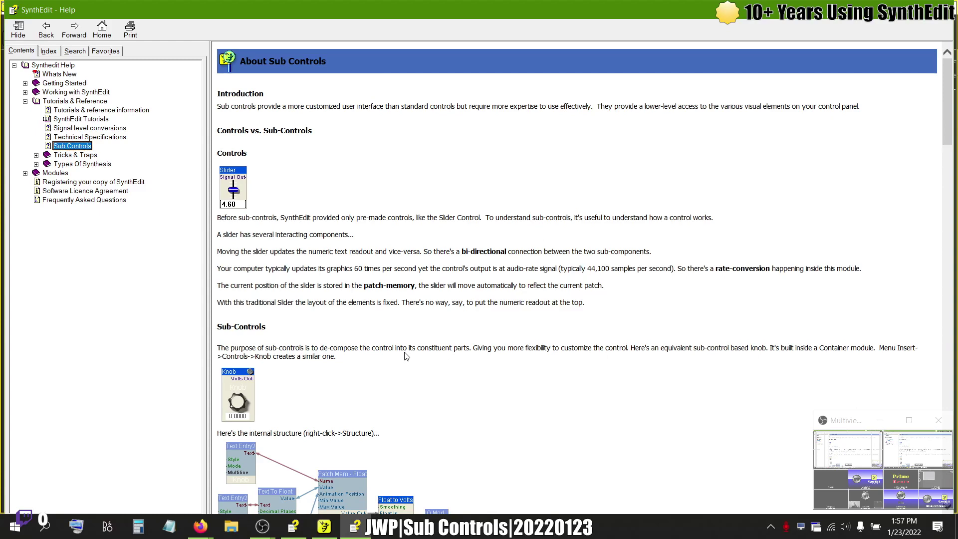
key("alt+Tab")
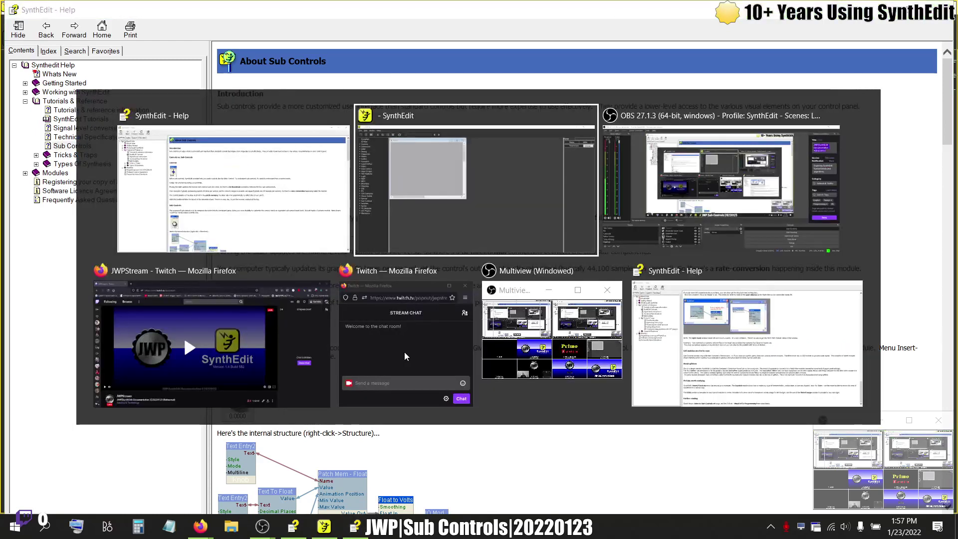
key("shift+Tab")
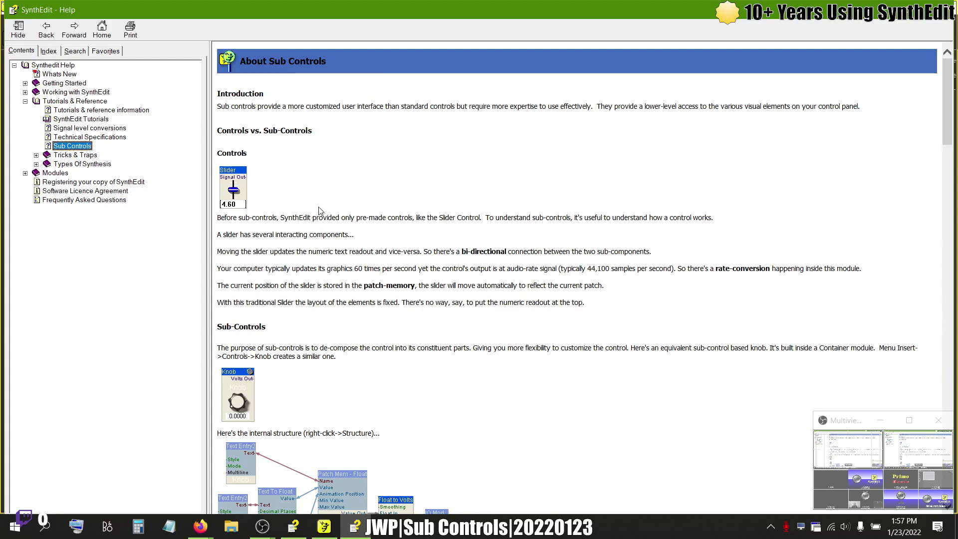
Step: Switch to the SynthEdit editor, insert a Slider control into the Main structure and set its appearance to Knob
key("alt+Tab")
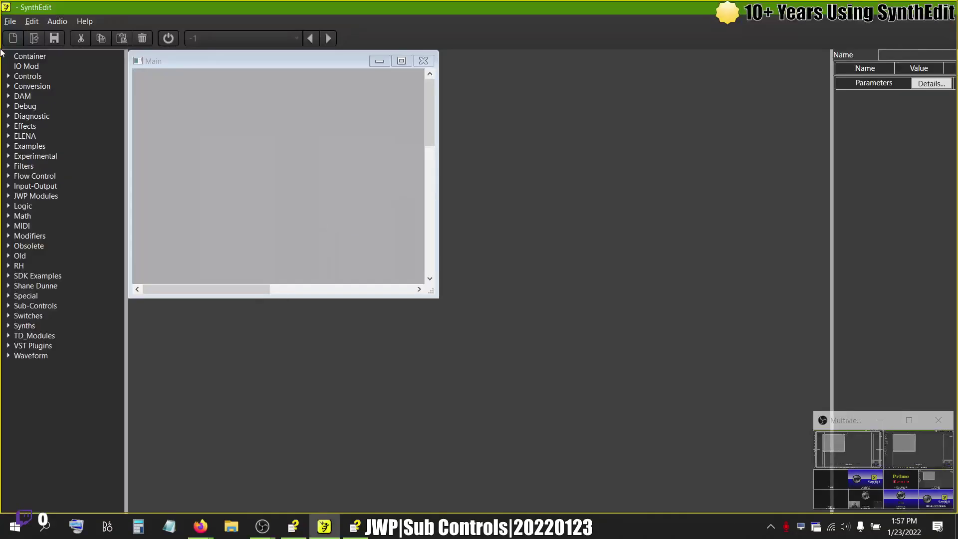
left_click(7, 76)
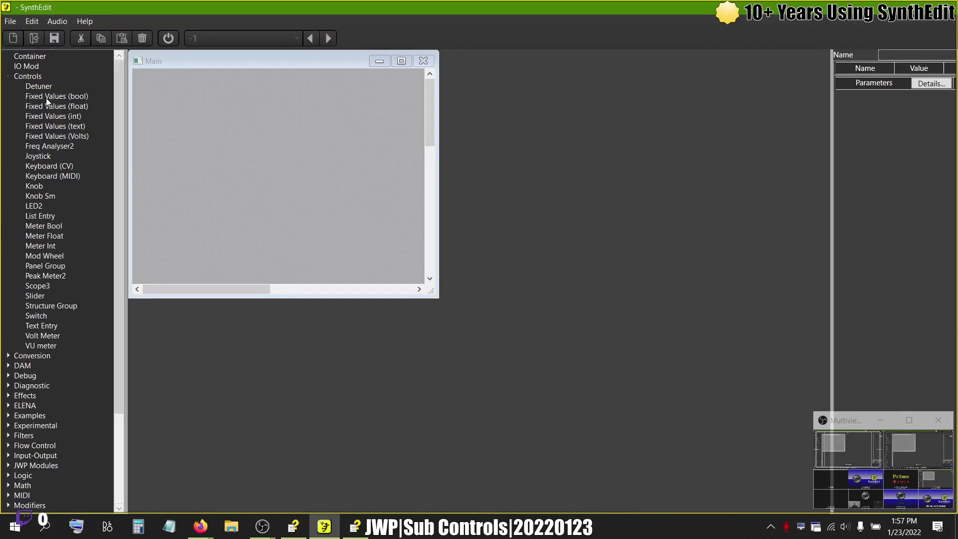
left_click_drag(35, 295, 269, 142)
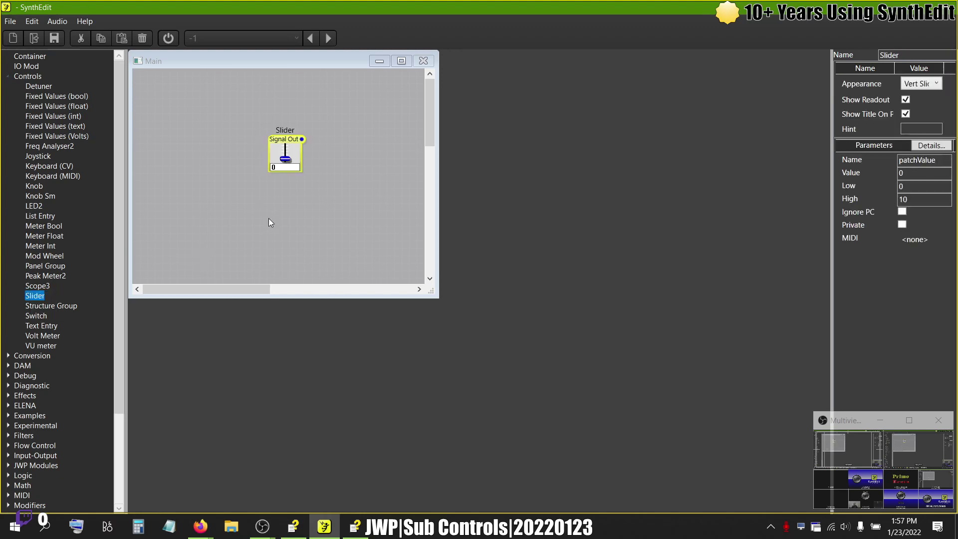
left_click(937, 85)
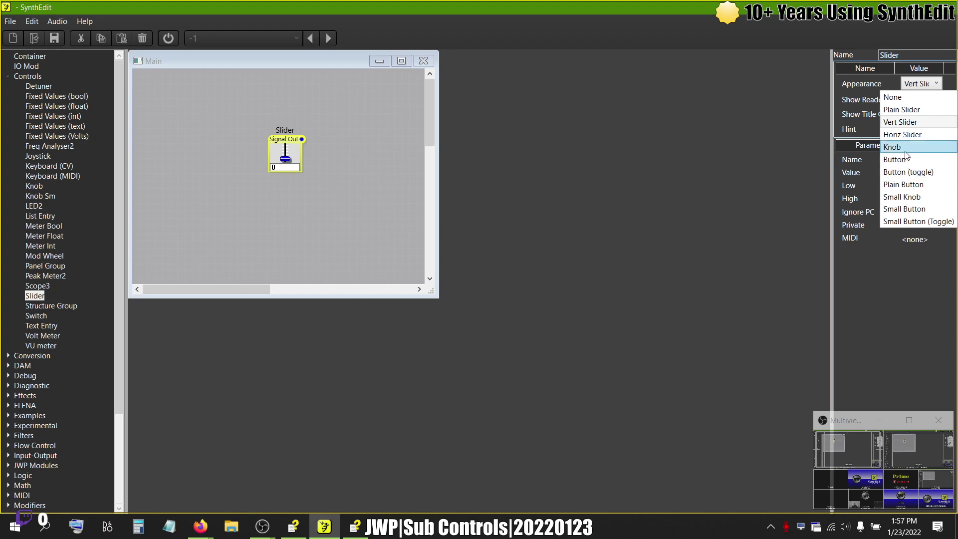
left_click(893, 147)
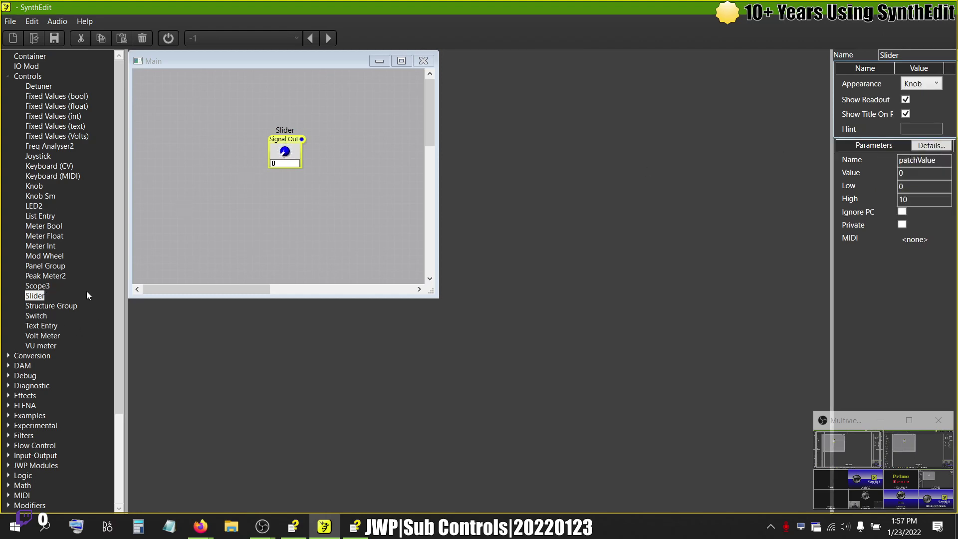
Step: Insert a List Entry control below the Slider module and briefly consult the Sub Controls help page
left_click_drag(40, 215, 246, 210)
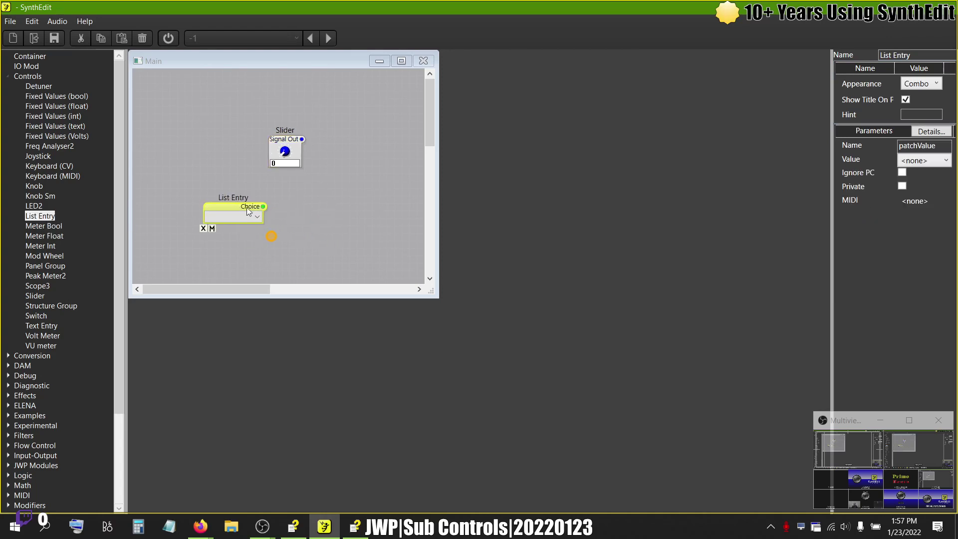
key("alt+Tab")
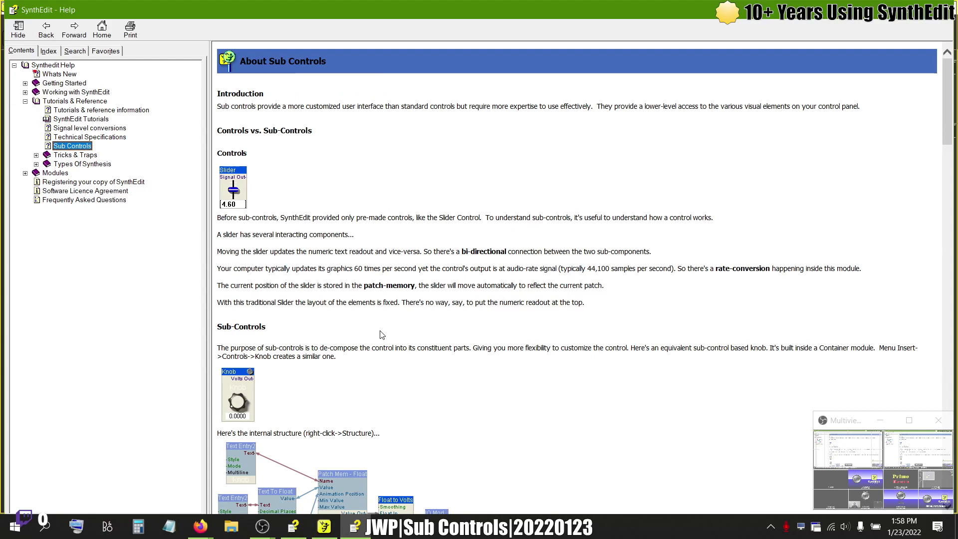
key("alt+Tab")
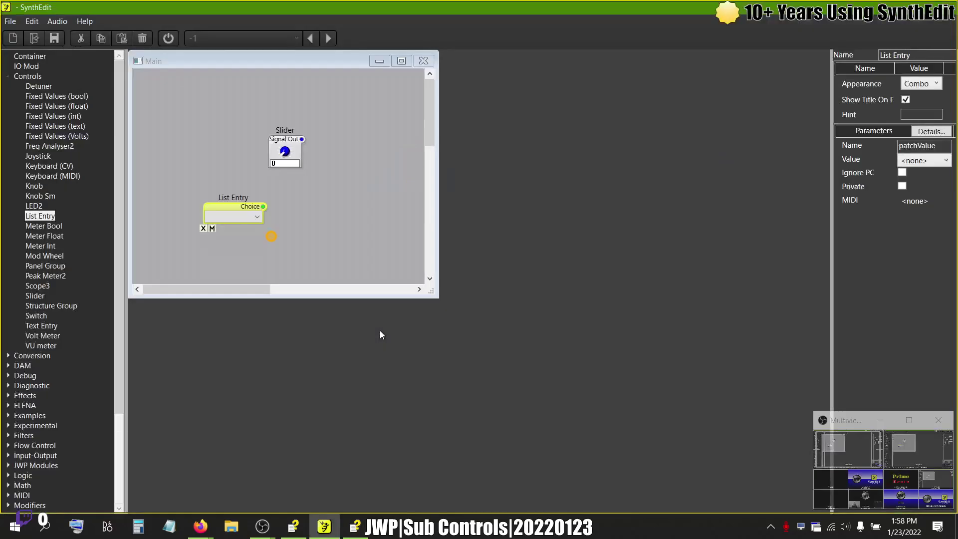
Step: Try the Plain Slider appearance on the Slider module, and set it to Vert Slider
left_click(298, 150)
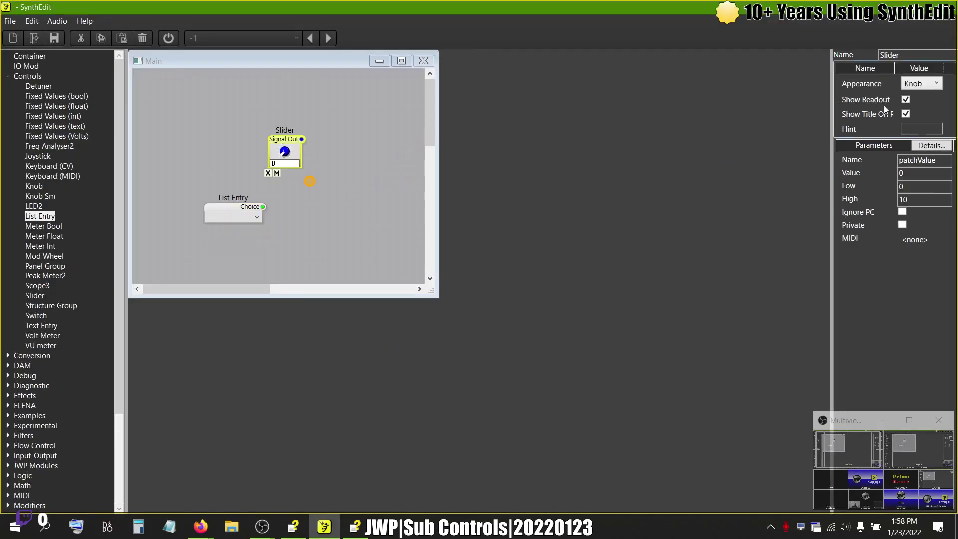
left_click(921, 84)
left_click(907, 109)
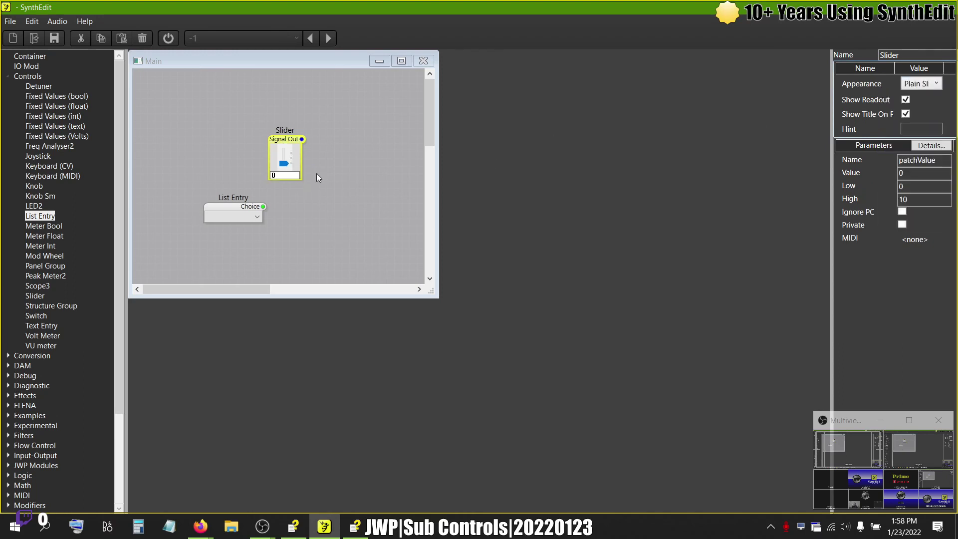
left_click(934, 83)
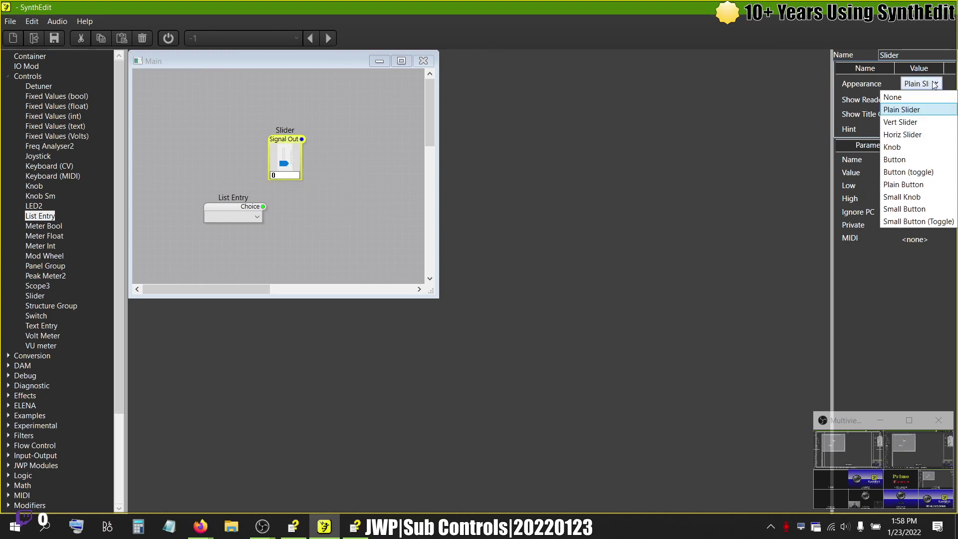
left_click(901, 122)
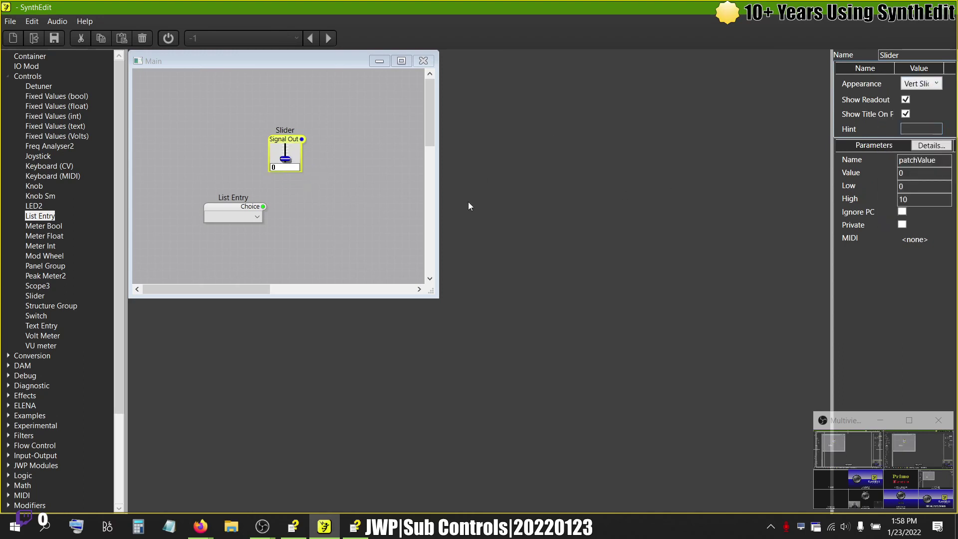
Step: Inspect the Slider's numeric readout and the List Entry control, comparing them with the Sub Controls help page
left_click(279, 167)
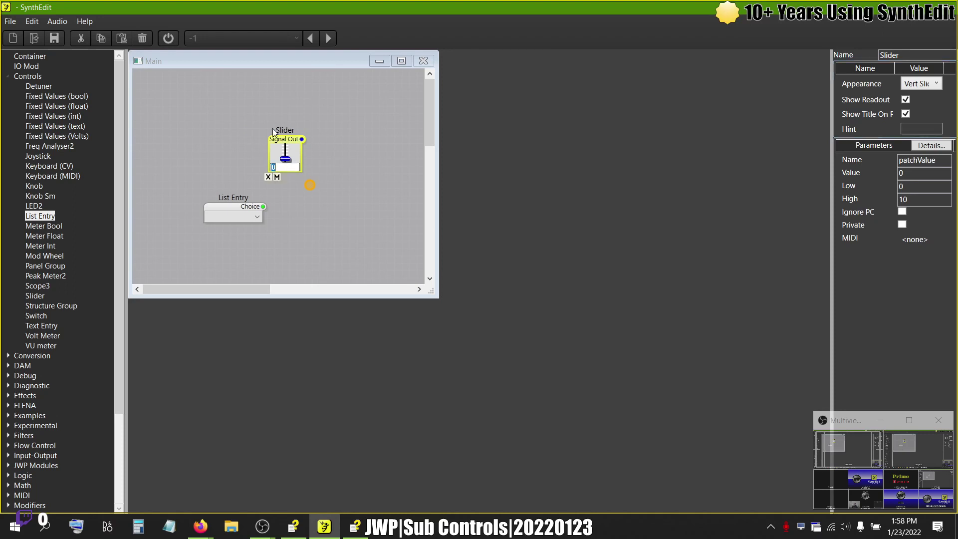
key("Return")
left_click(234, 210)
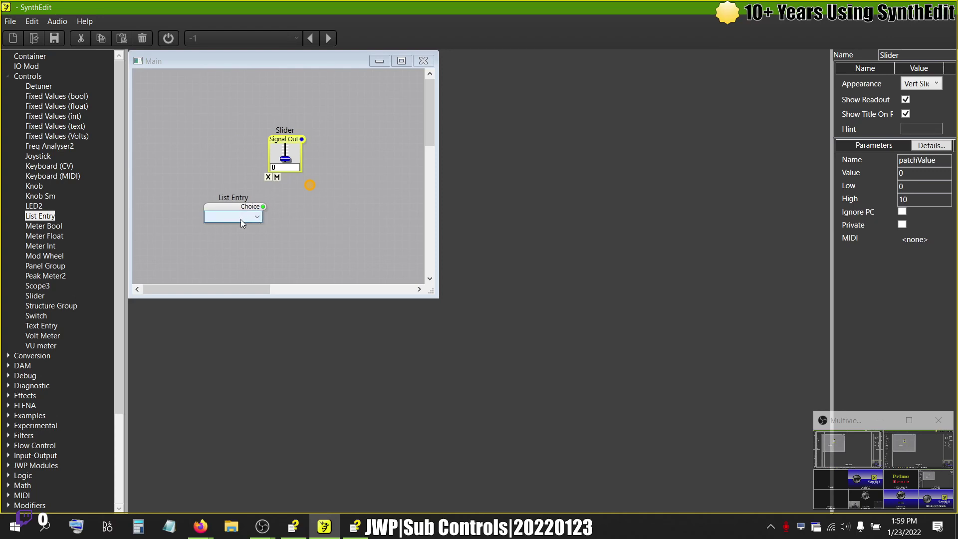
left_click(269, 231)
key("alt+Tab")
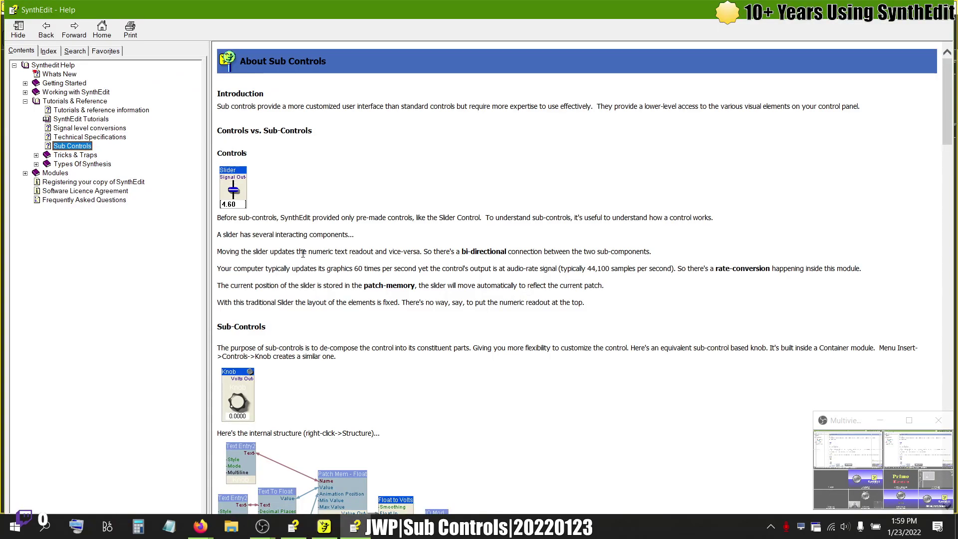
key("alt+Tab")
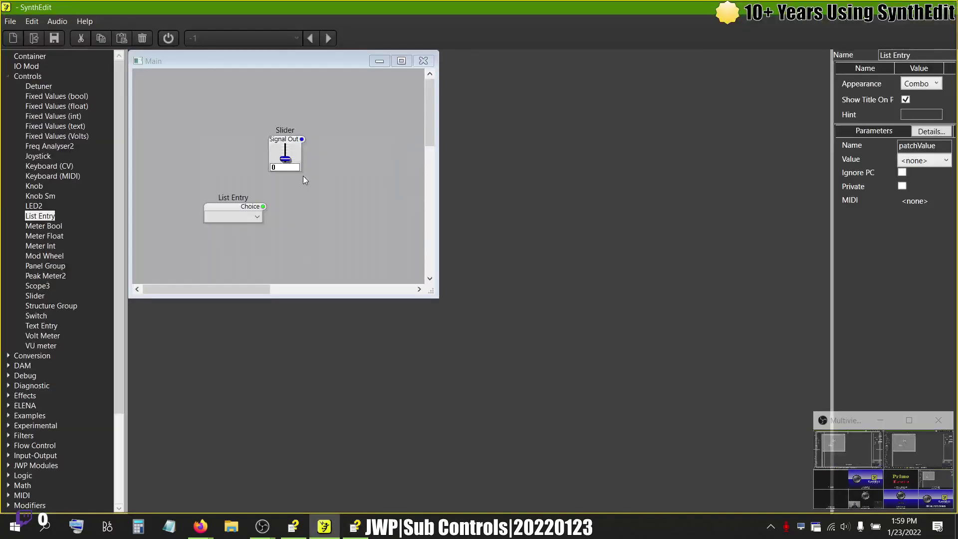
Step: Move the Slider's handle to 3.25 and on to 4.9, and shift the module up above the List Entry
mouse_move(285, 159)
left_mouse_down()
mouse_move(295, 109)
mouse_move(286, 152)
left_mouse_up()
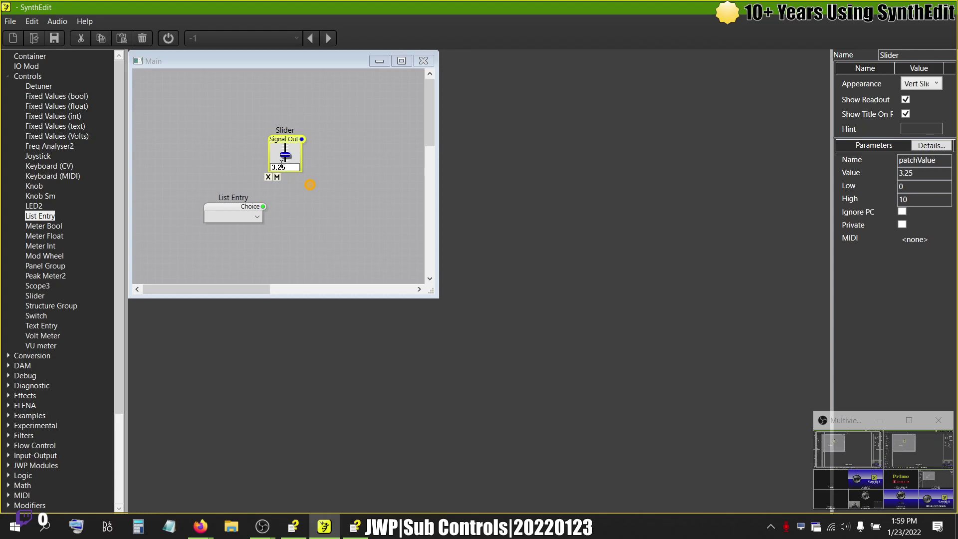
key("alt+Tab")
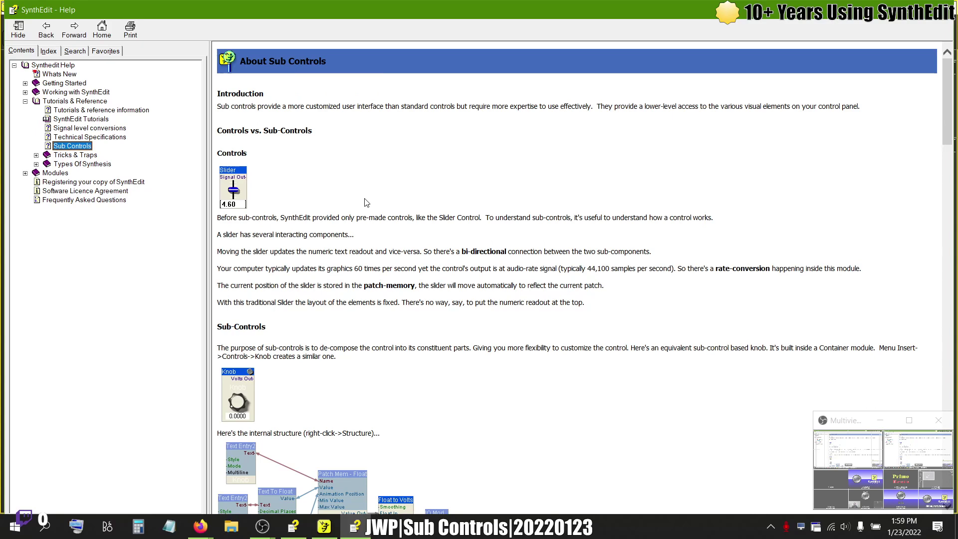
key("alt+Tab")
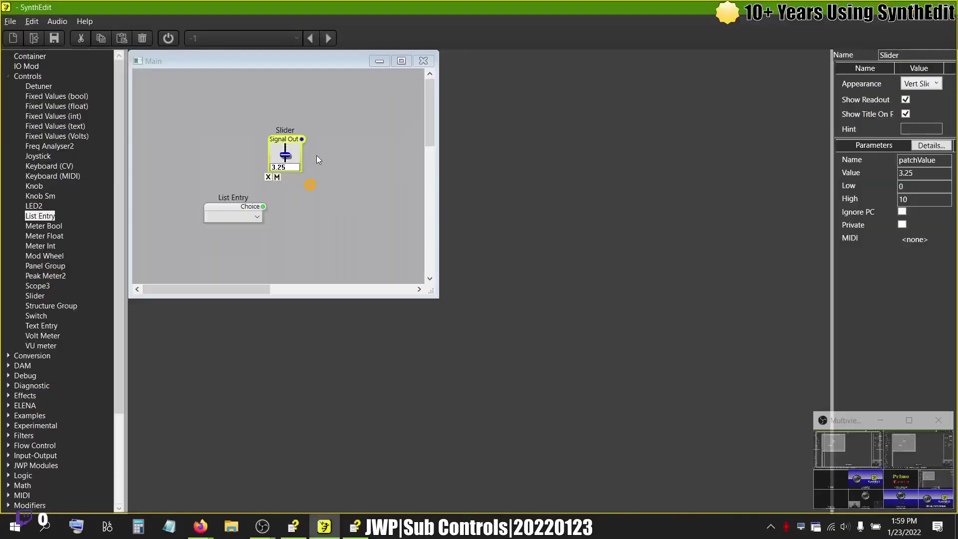
left_click_drag(285, 145, 337, 124)
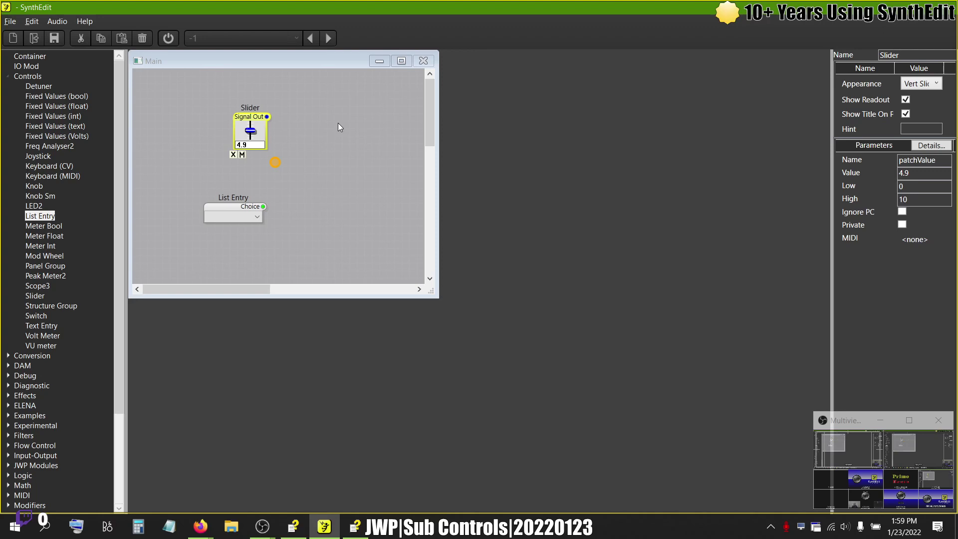
key("alt+Tab")
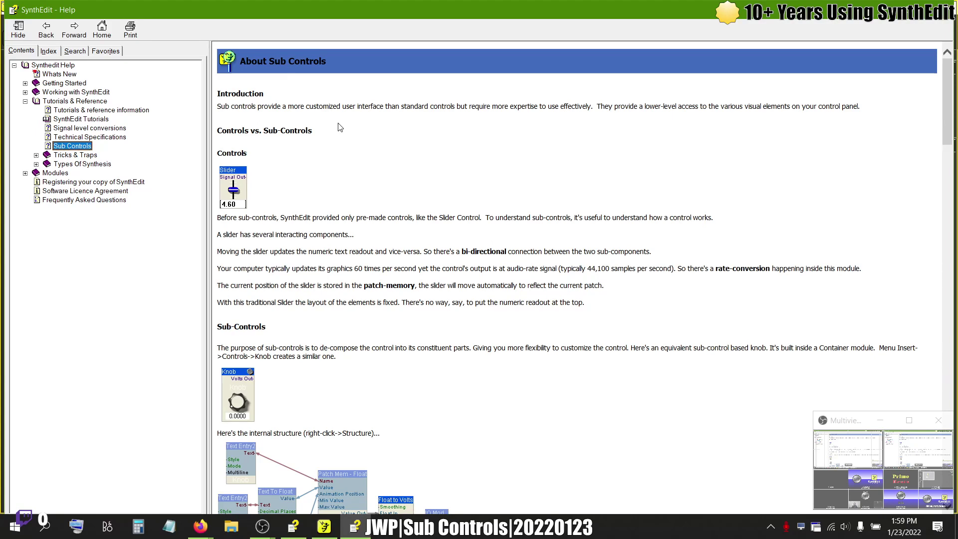
key("alt+Tab")
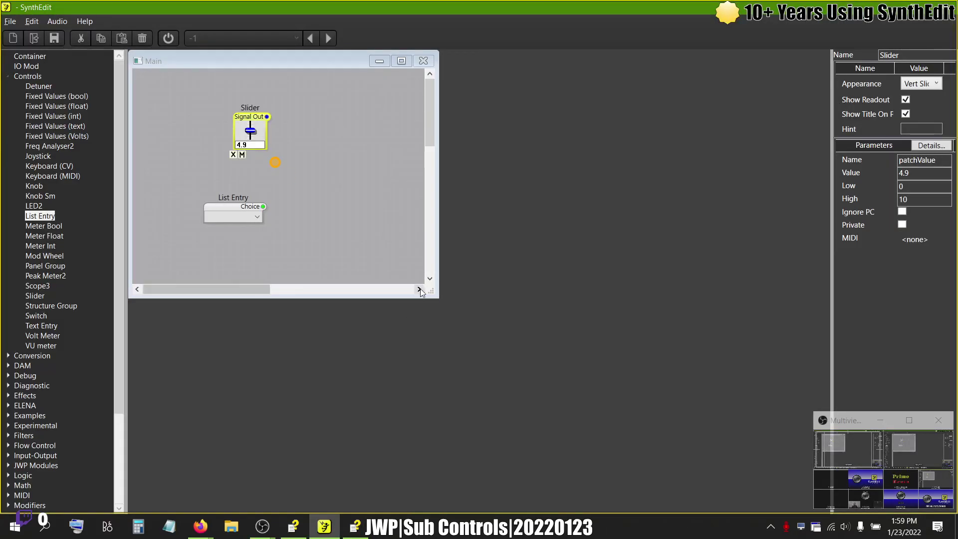
Step: Enlarge the Main structure window and reposition the Slider module above and to the right of the List Entry
left_click_drag(431, 291, 497, 382)
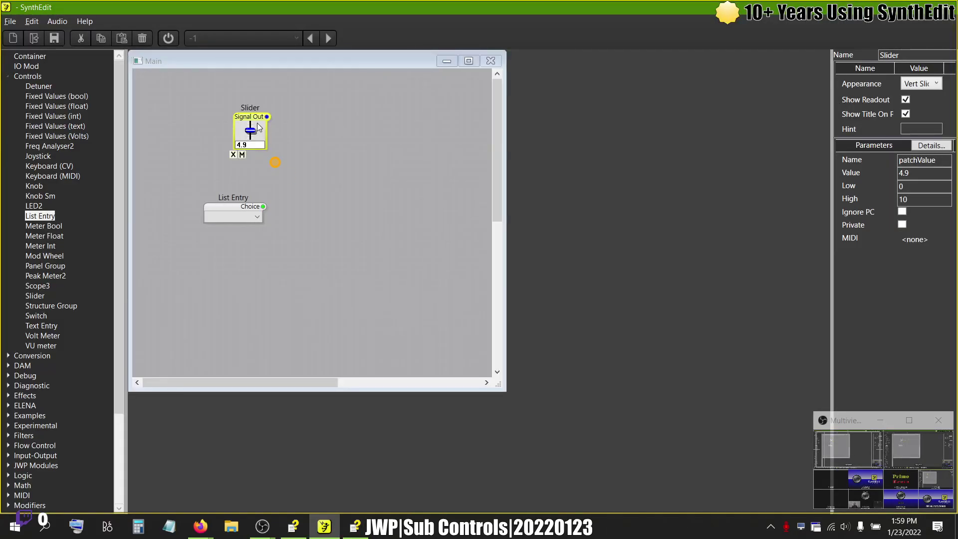
left_click_drag(257, 127, 333, 172)
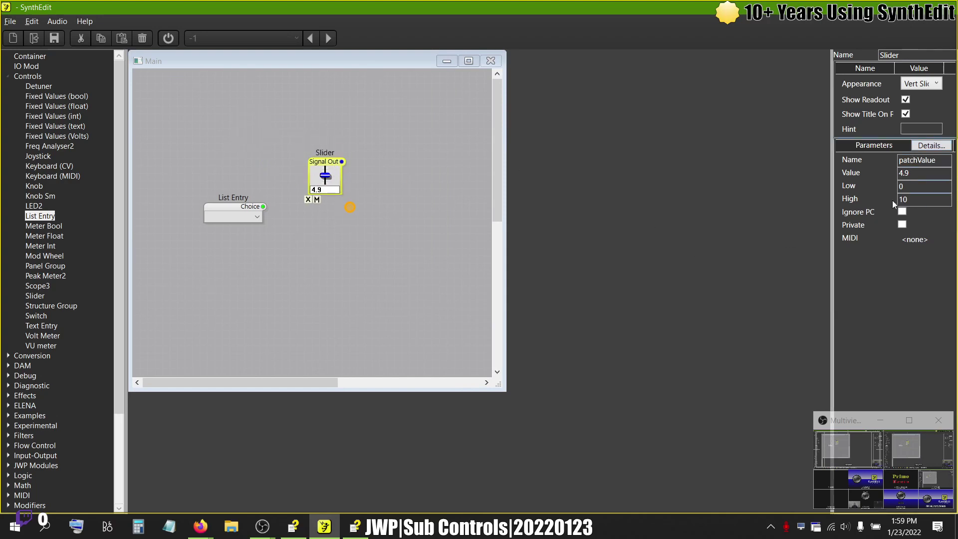
left_click_drag(325, 165, 310, 157)
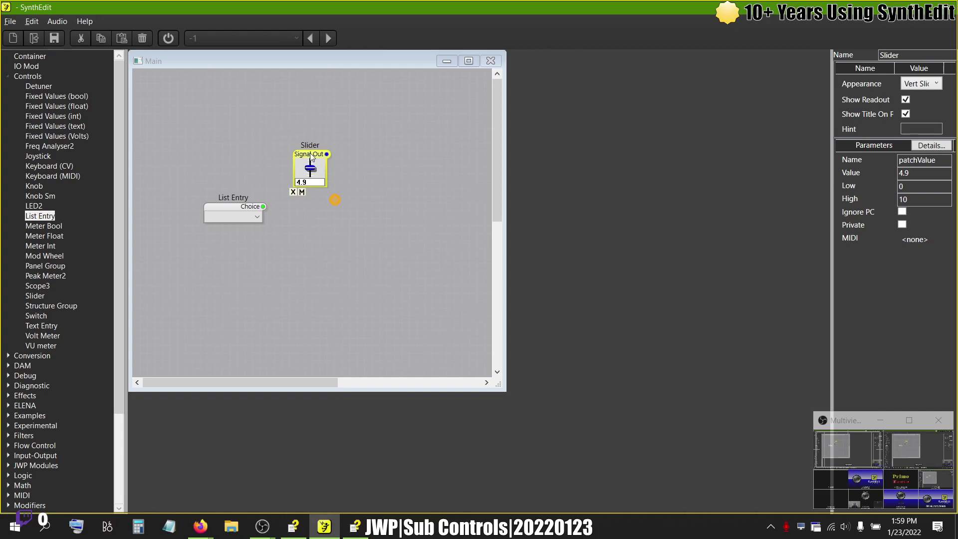
Step: Collapse the Controls module category, then move the List Entry module further down and the Slider to the left
left_click(6, 76)
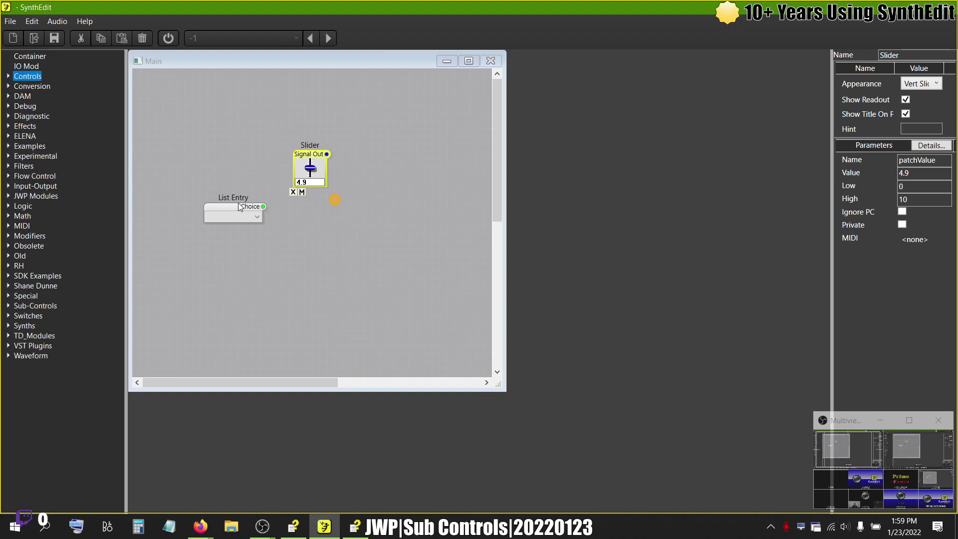
left_click_drag(238, 202, 245, 240)
left_click(337, 198)
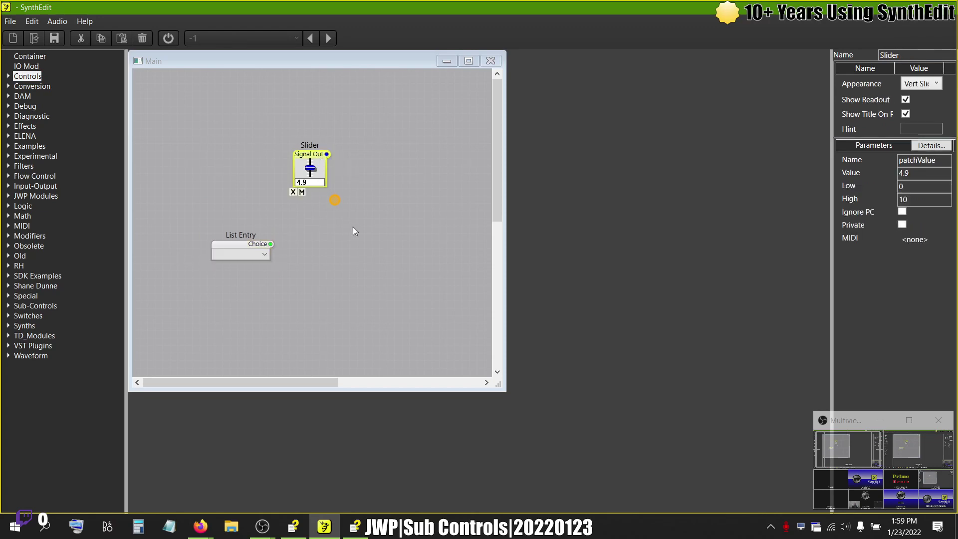
left_click(909, 244)
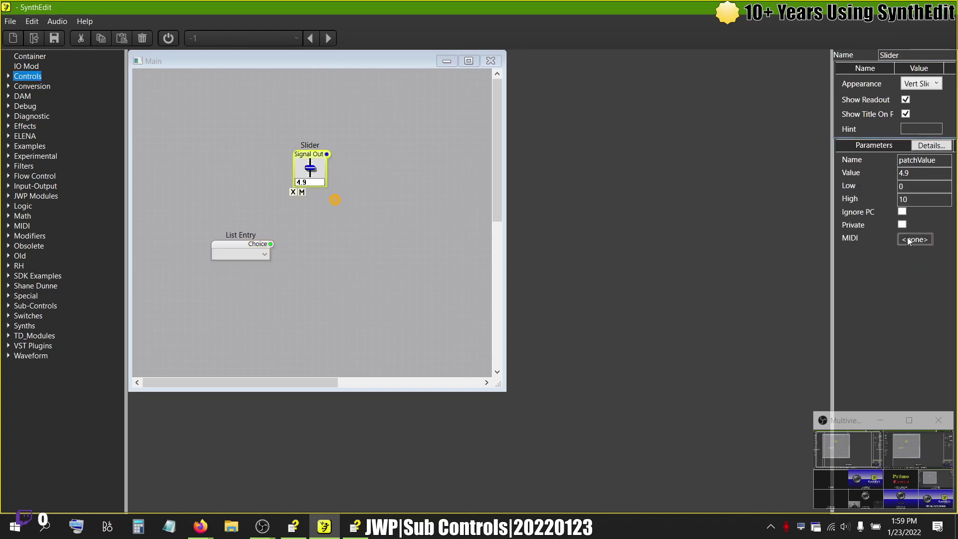
left_click(907, 237)
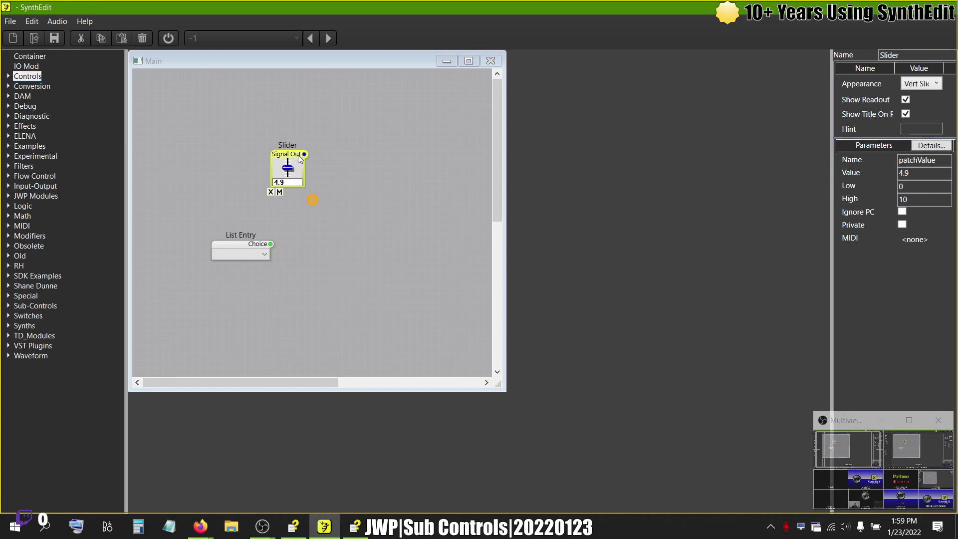
Step: Read the Sub Controls help page on how the traditional Slider works and how the sub-control Knob is structured
key("alt+Tab")
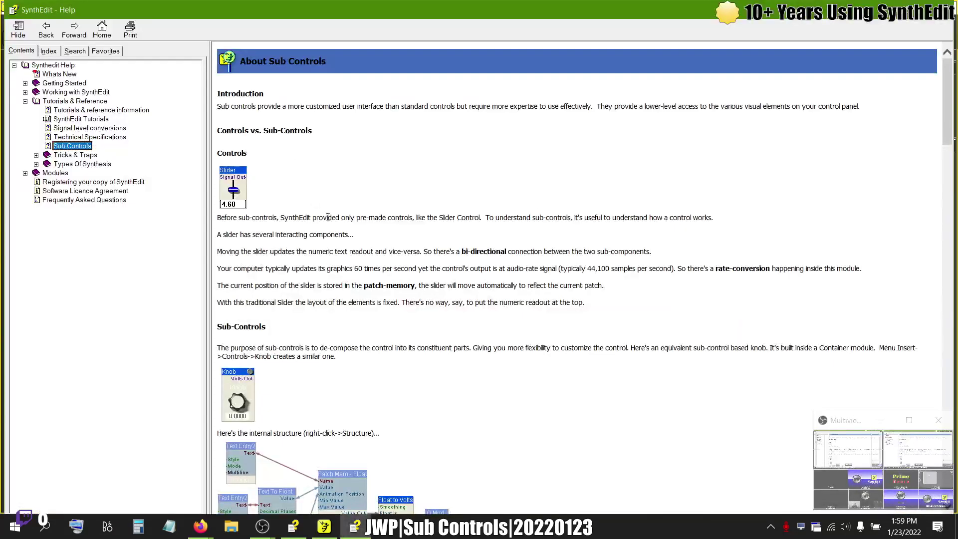
scroll(319, 200, "down", 4)
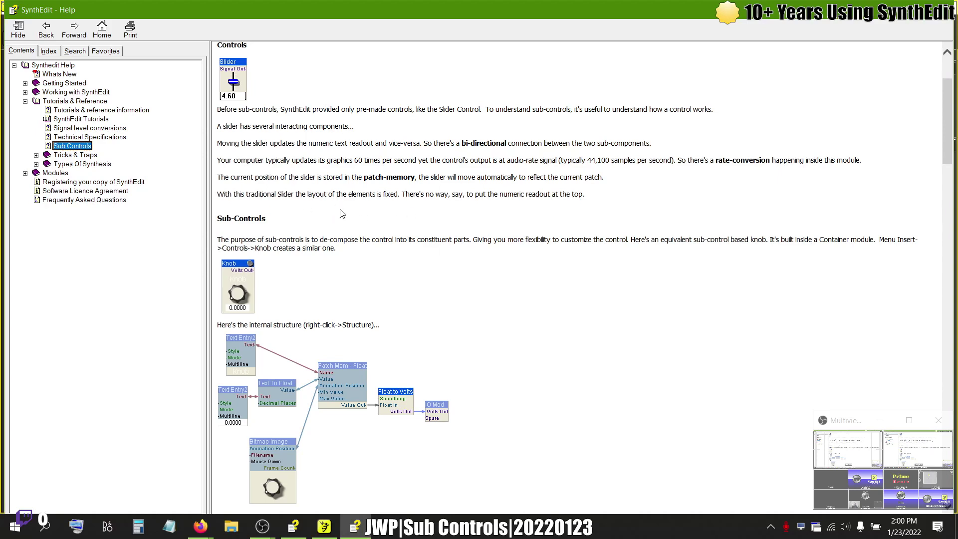
key("alt+Tab")
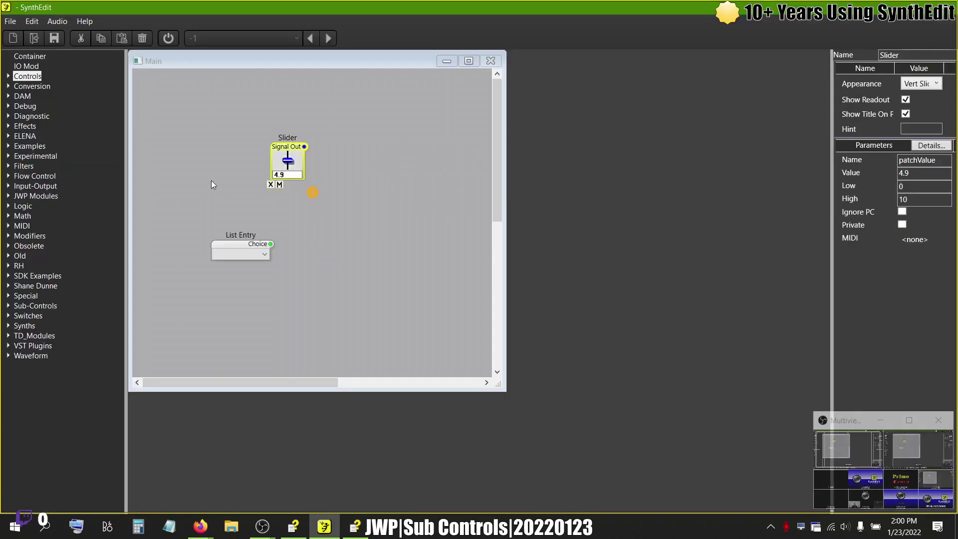
key("alt+Tab")
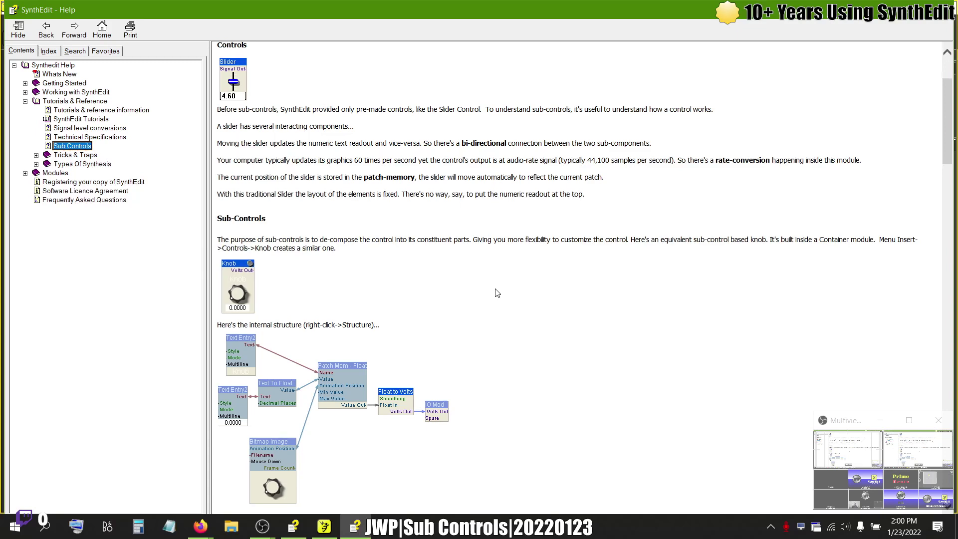
scroll(497, 293, "down", 3)
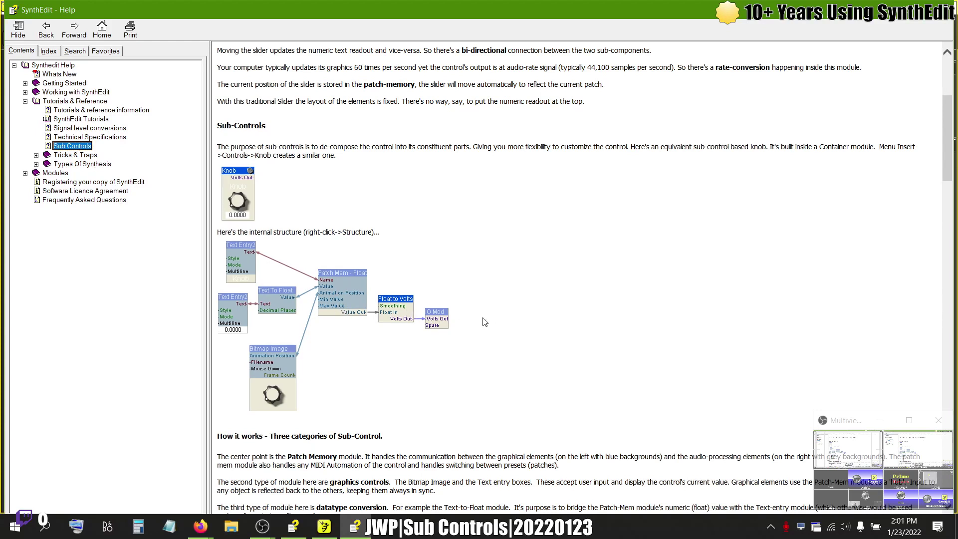
Step: Return to the Main structure, expand the Controls category, and delete both the Slider and List Entry modules
key("alt+Tab")
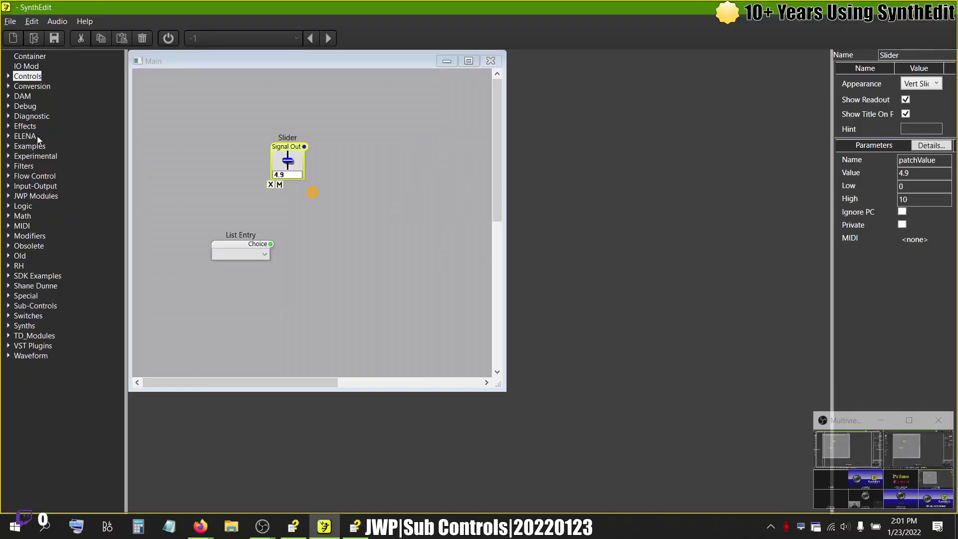
left_click(8, 75)
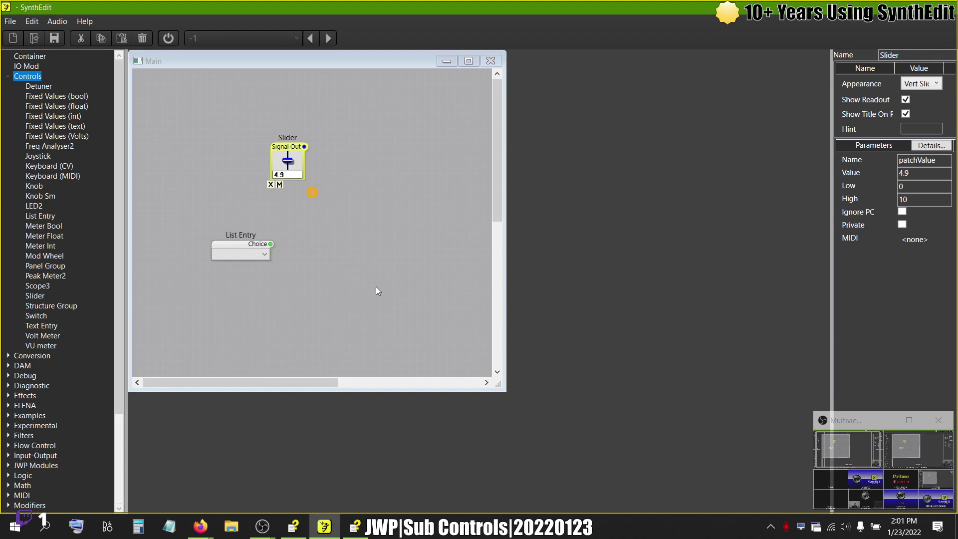
left_click_drag(380, 301, 199, 120)
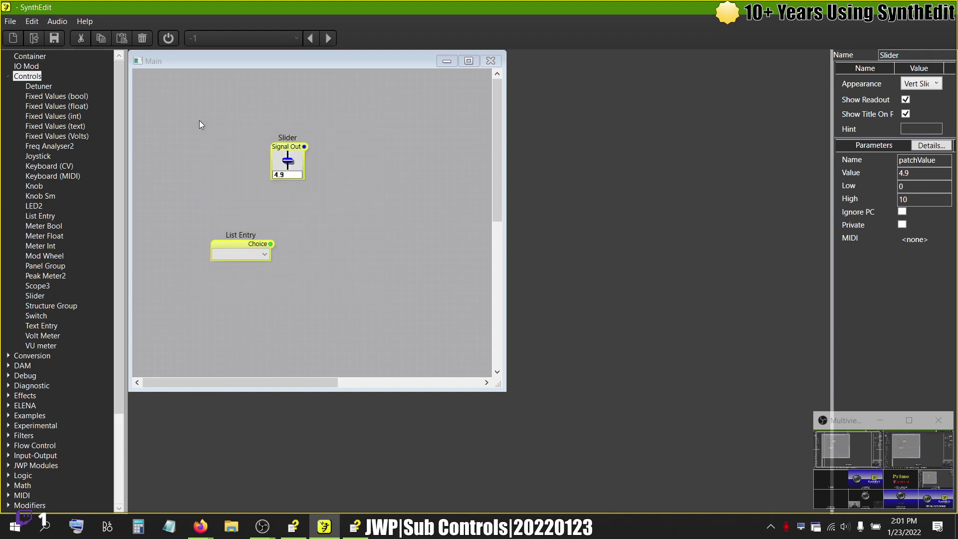
key("Delete")
Step: Insert a Container in the Main structure, name it "Sub Controls Demonstration", and place it near the middle of the window
left_click_drag(44, 56, 305, 161)
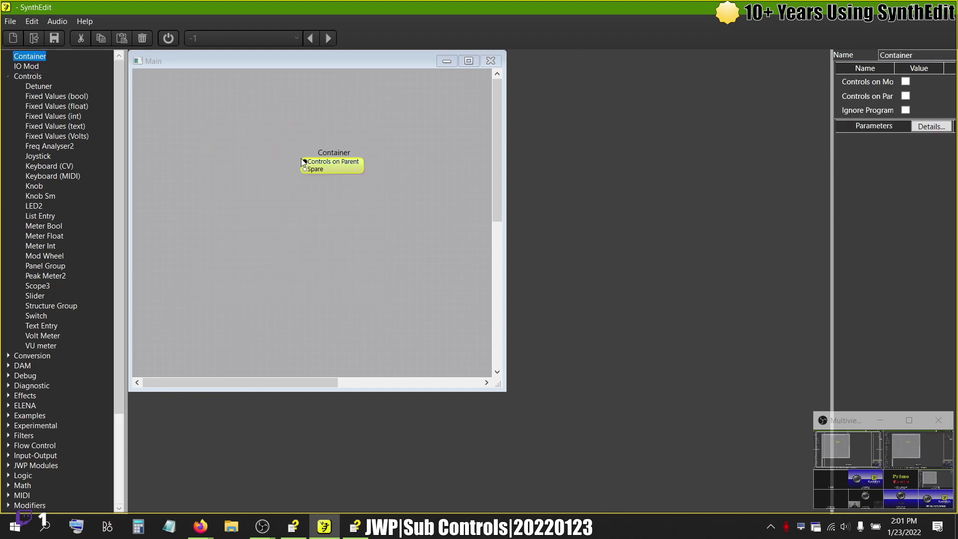
left_click(923, 55)
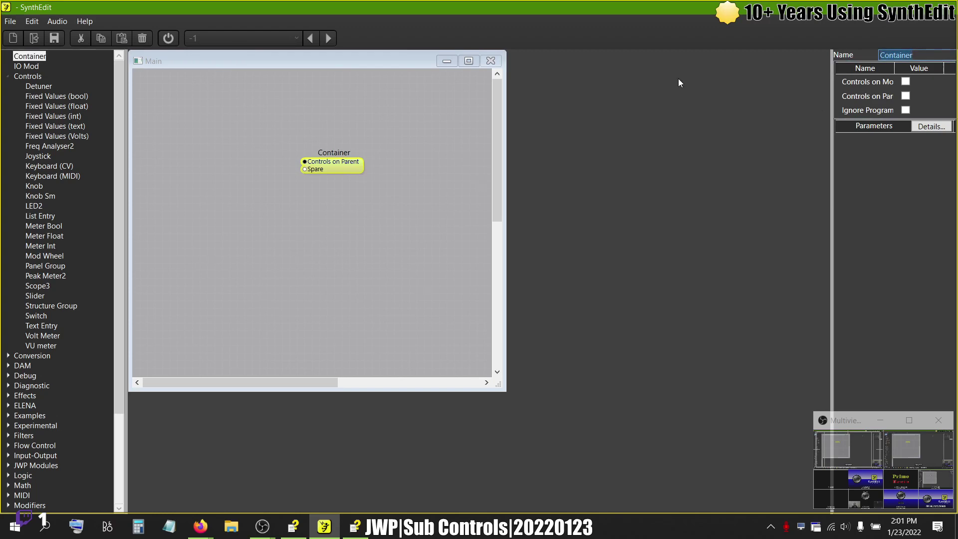
type("Sub")
type(" Controls Dem")
type("onstration")
key("Return")
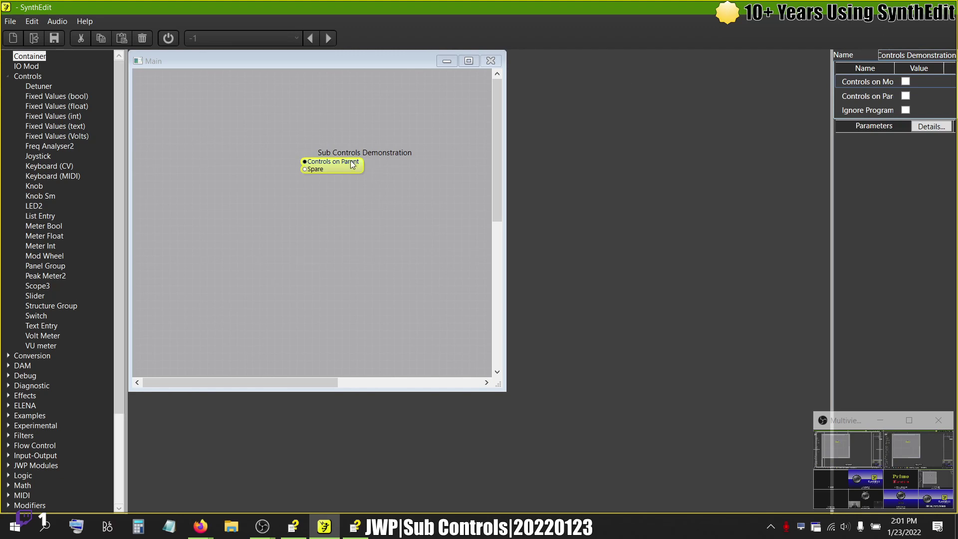
left_click_drag(352, 165, 334, 194)
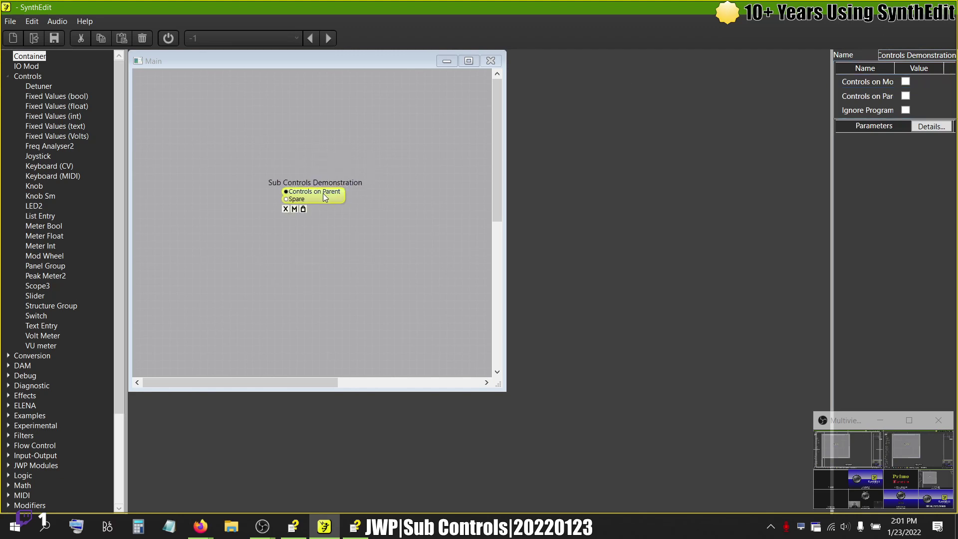
Step: Save the project to the Desktop as "Sub Controls Demonstration.se1", reusing the container's name
left_click(892, 56)
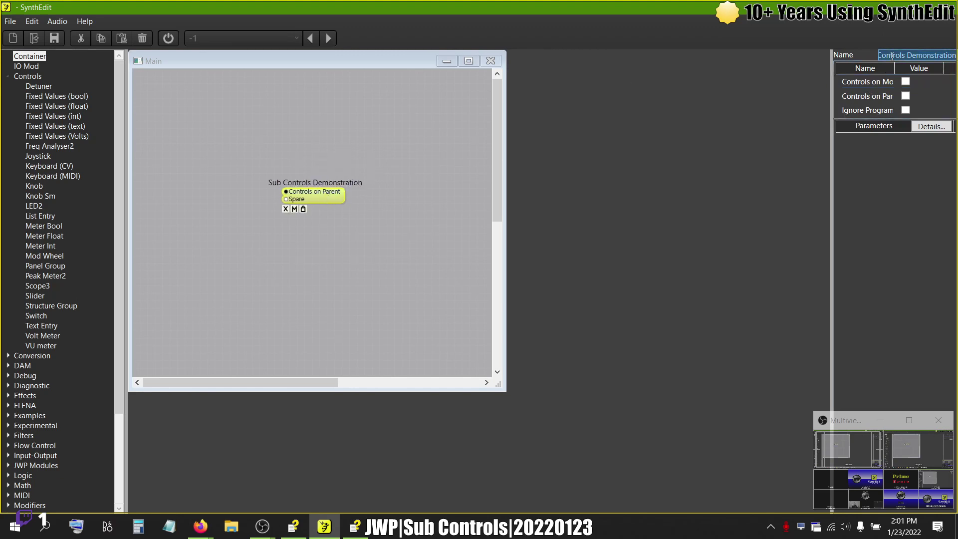
left_click(10, 21)
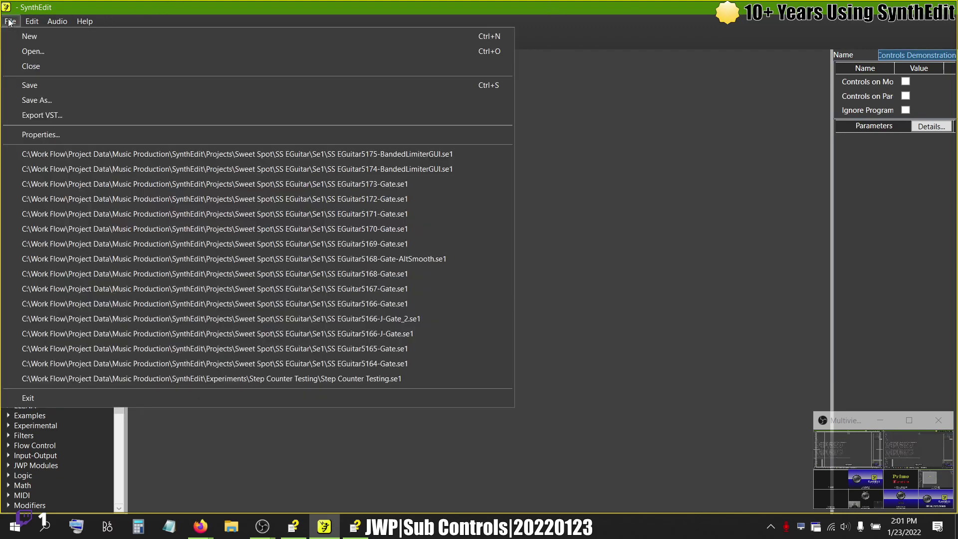
left_click(34, 100)
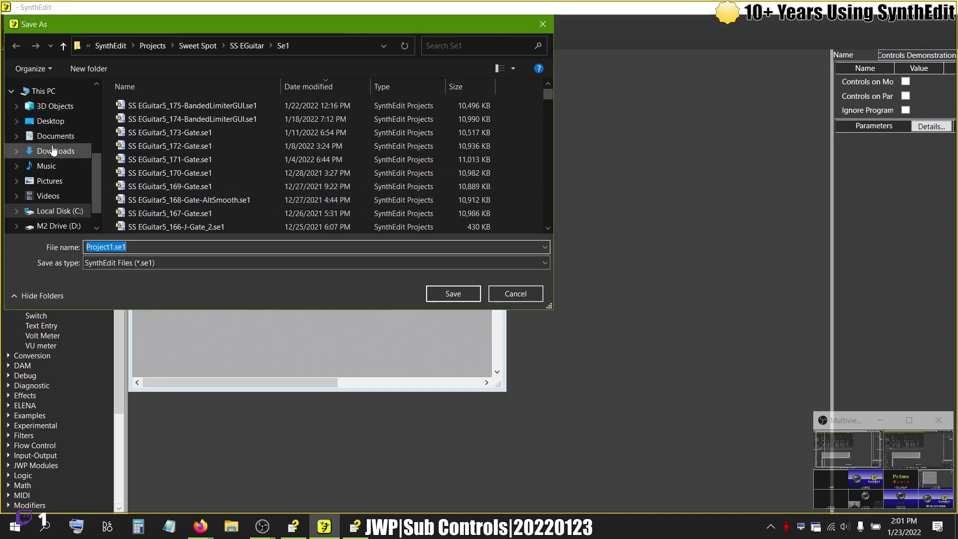
left_click(51, 121)
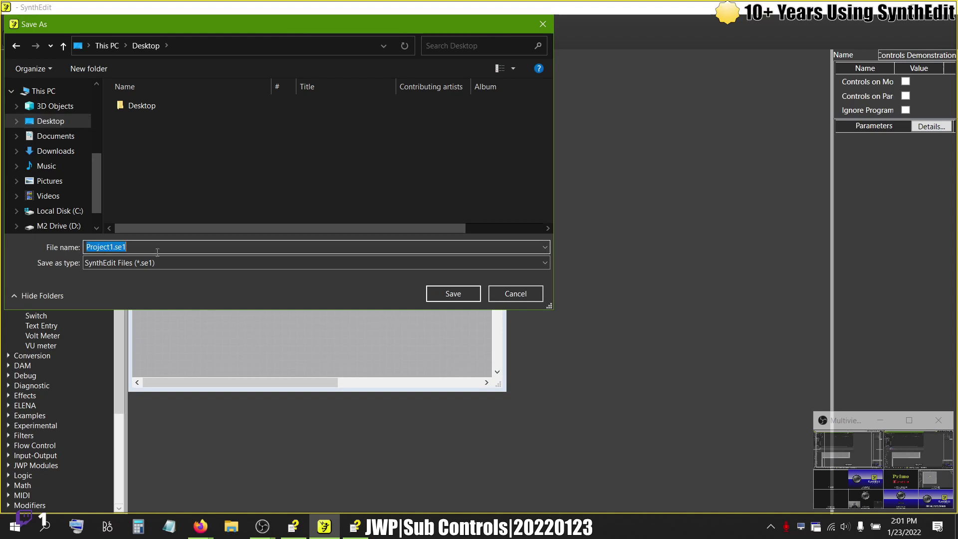
type("Sub Controls Demonstration")
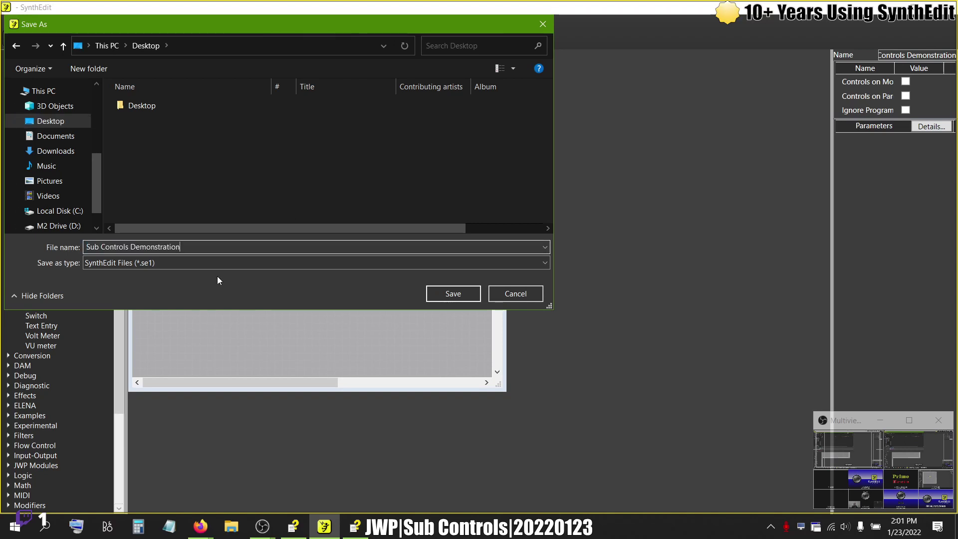
type(".se1")
key("Return")
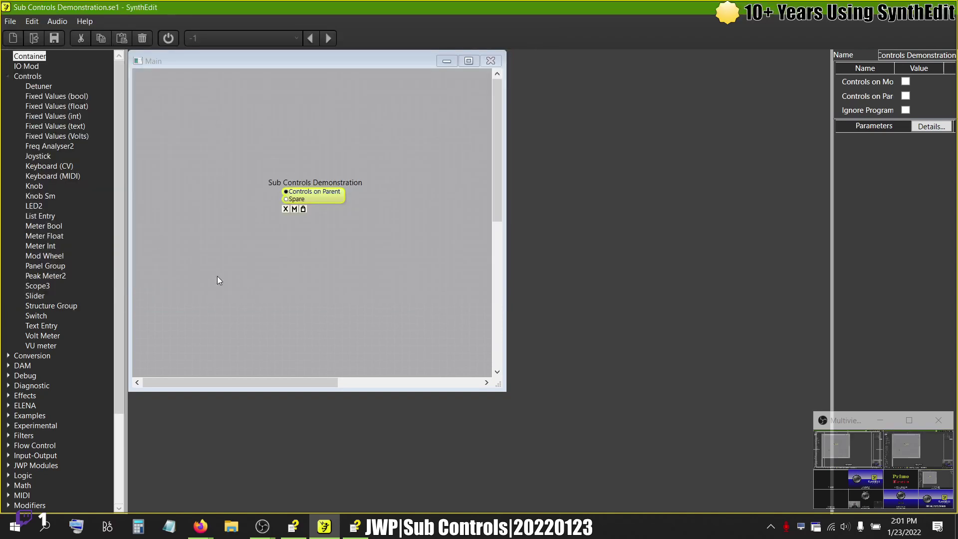
Step: Open the Sub Controls Demonstration container's structure in an enlarged window and insert a Knob module
double_click(324, 199)
left_click(423, 61)
right_click(328, 199)
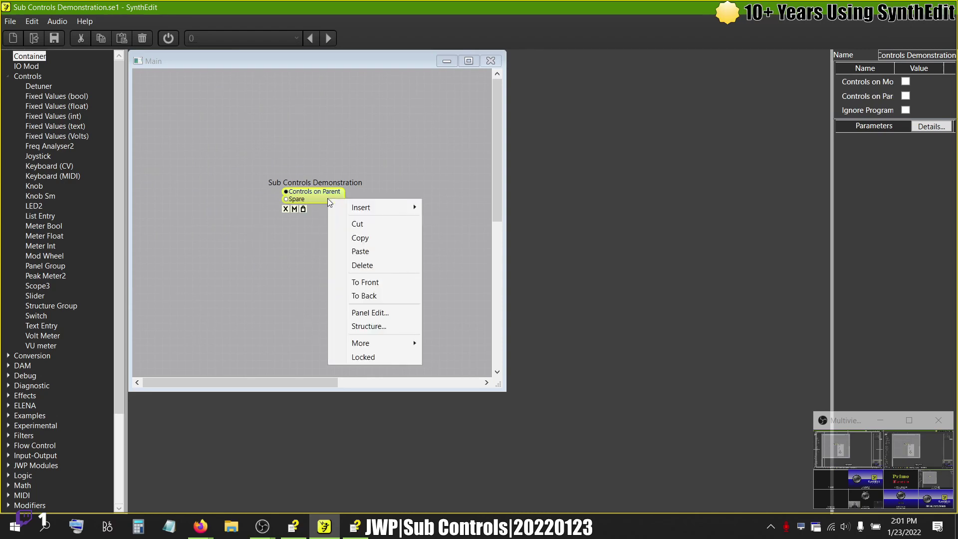
left_click(369, 327)
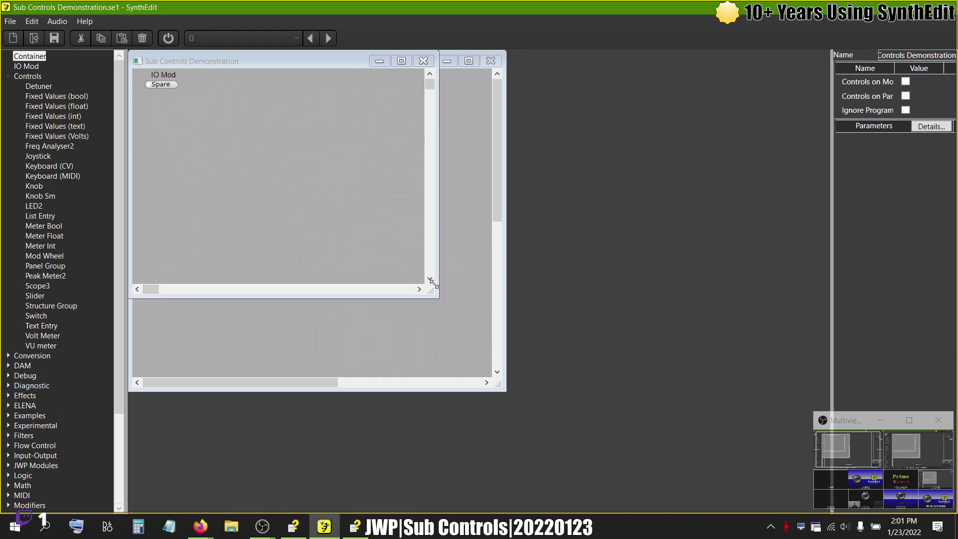
left_click_drag(434, 295, 567, 383)
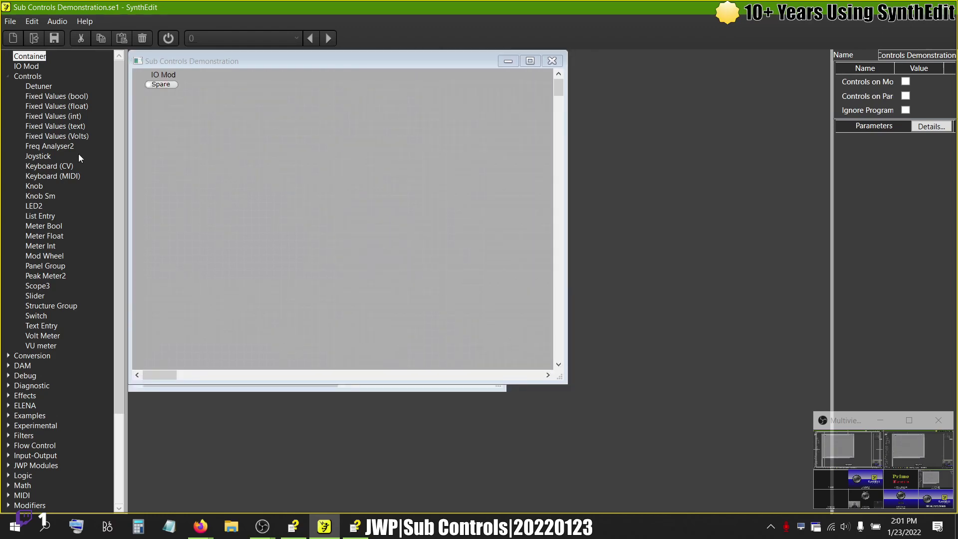
left_click_drag(34, 186, 336, 209)
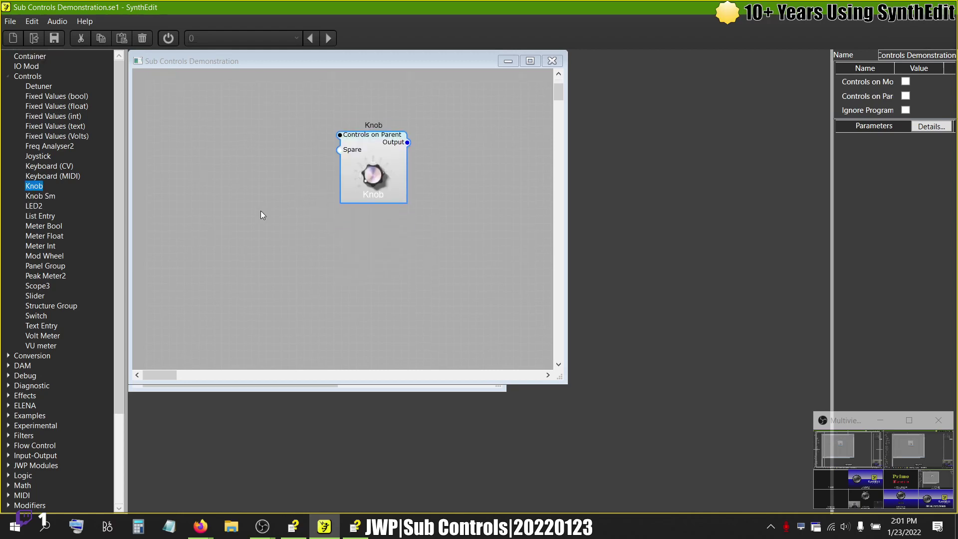
right_click(233, 212)
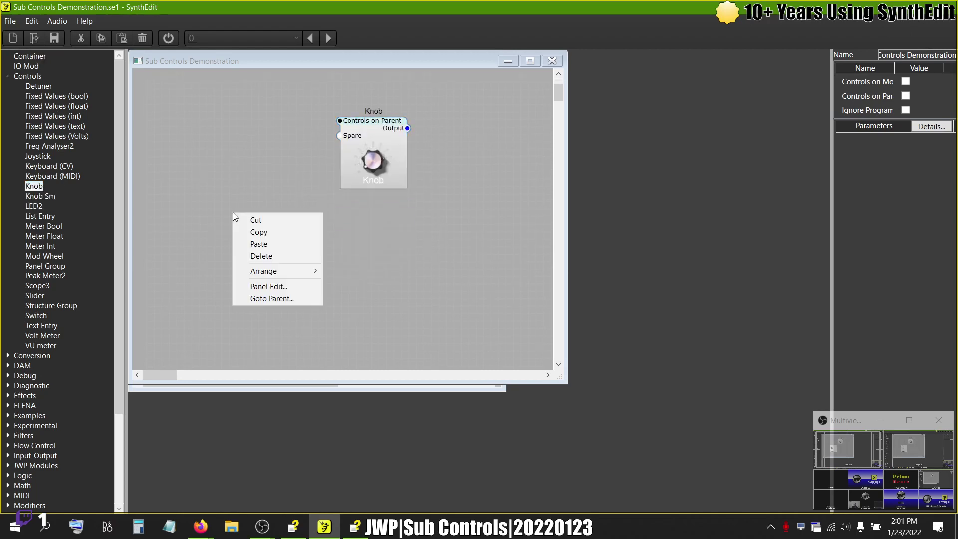
left_click(259, 244)
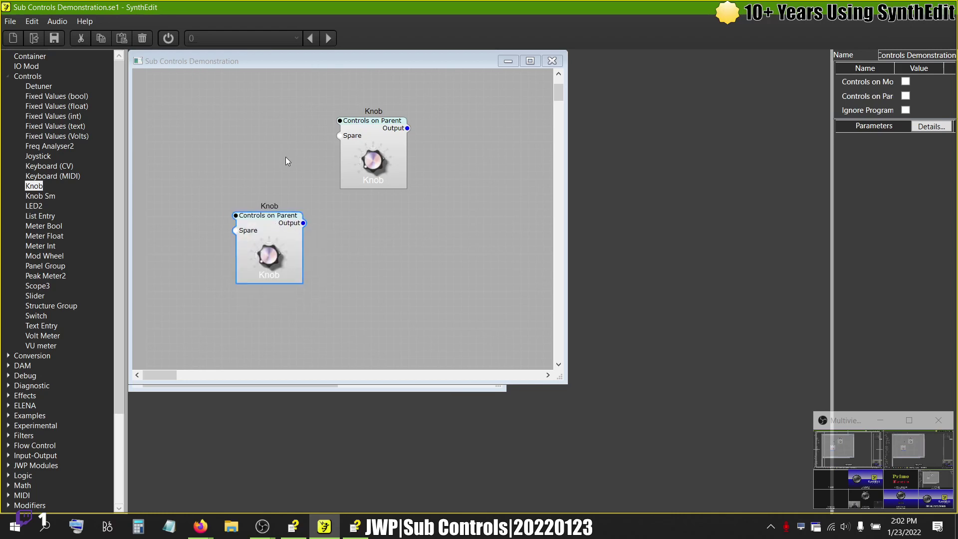
key("ctrl+z")
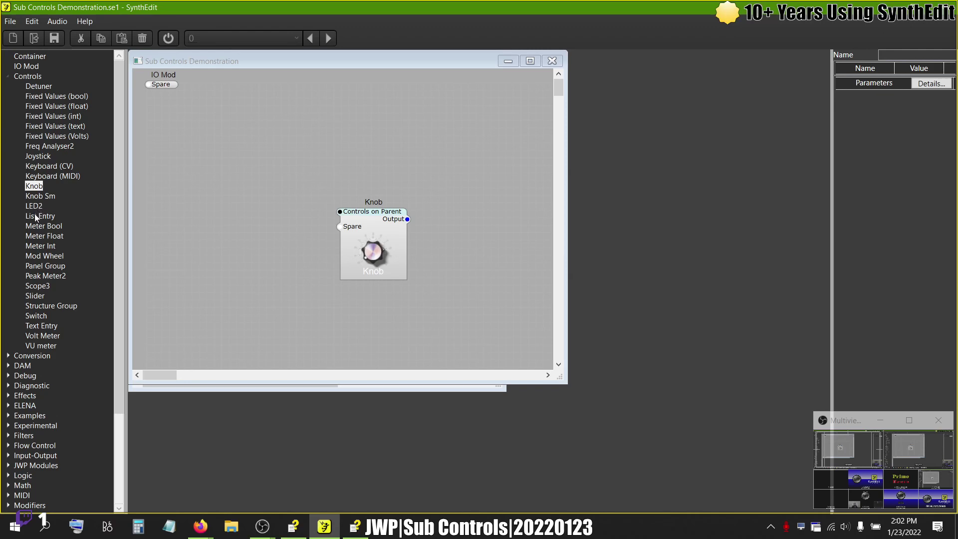
Step: Insert a List Entry and a Slider to the left of the Knob, with the Slider above the List Entry, and adjust the layout
left_click_drag(34, 216, 202, 296)
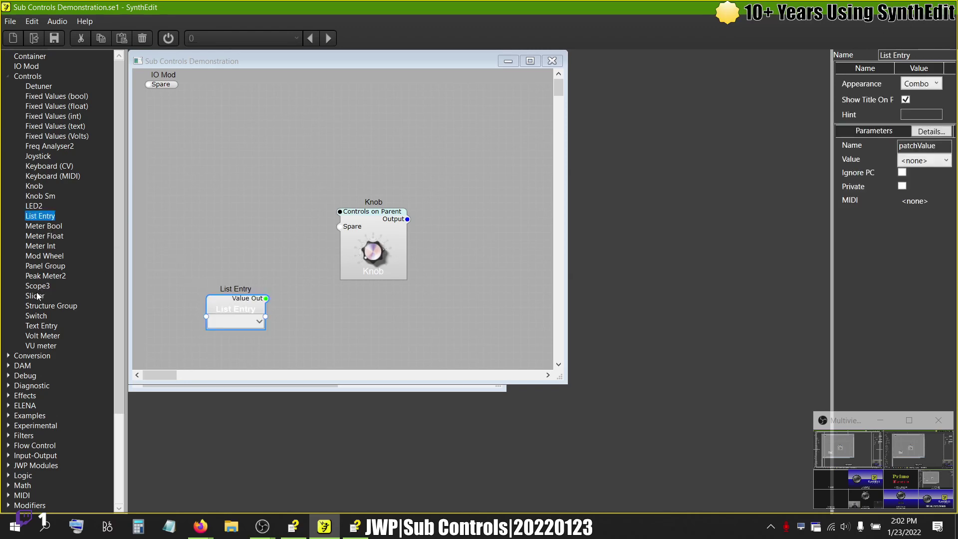
left_click_drag(38, 297, 207, 196)
left_click_drag(241, 305, 224, 310)
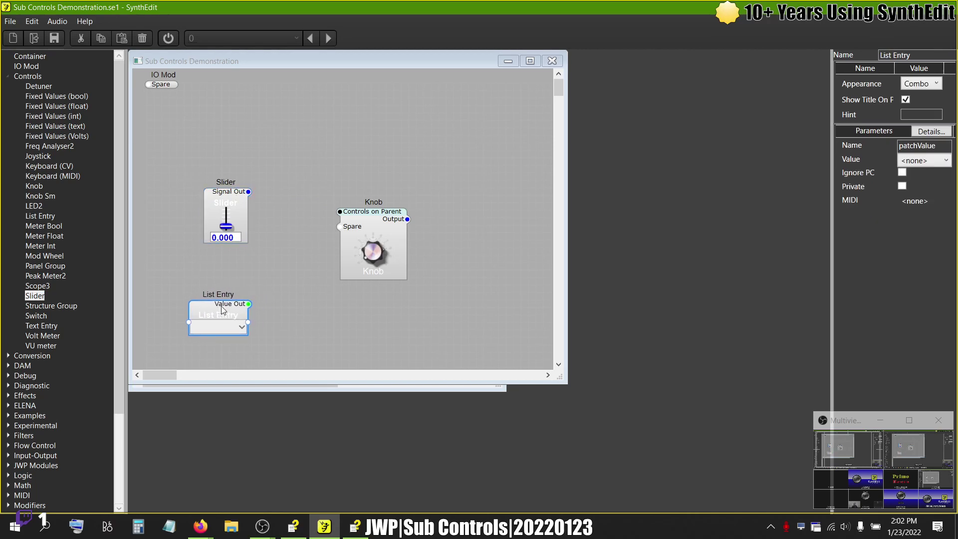
left_click_drag(373, 218, 385, 184)
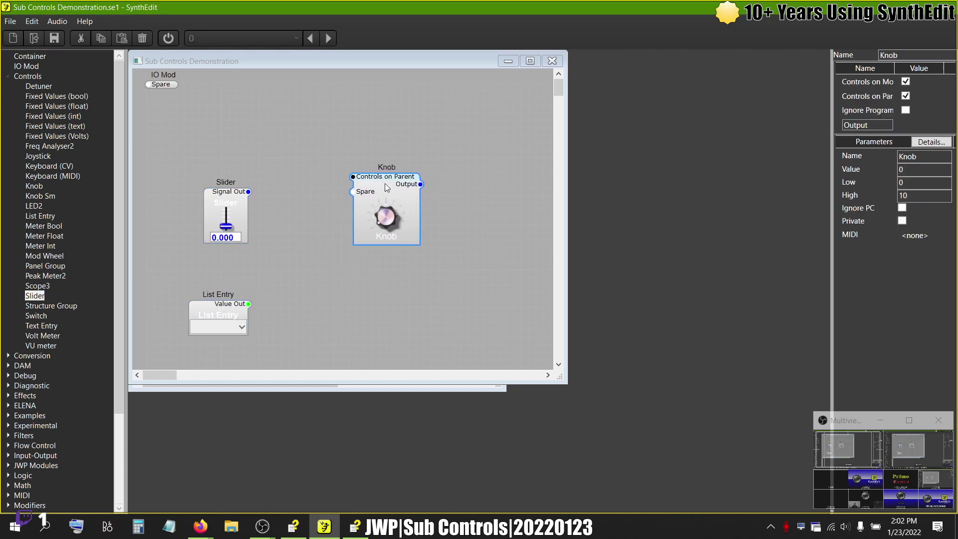
Step: Compare the Knob with the help page's example and open the Knob's internal structure in a maximized window
key("alt+Tab")
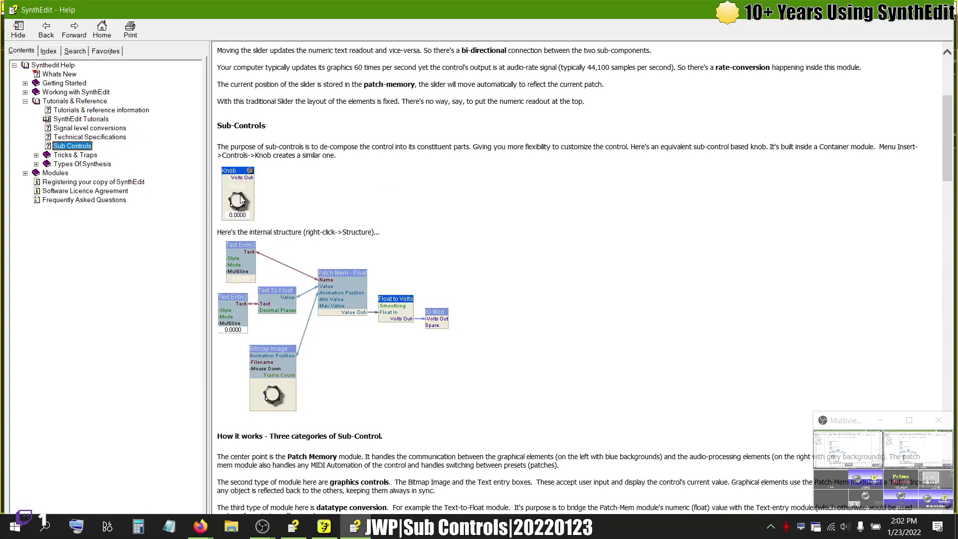
key("alt+Tab")
key("alt+Tab")
key("alt+Tab")
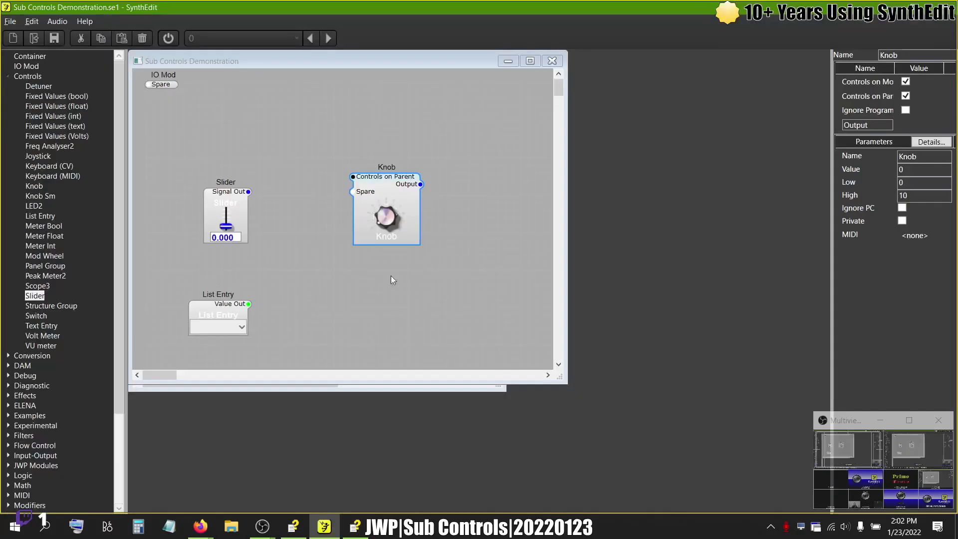
double_click(392, 191)
left_click(632, 62)
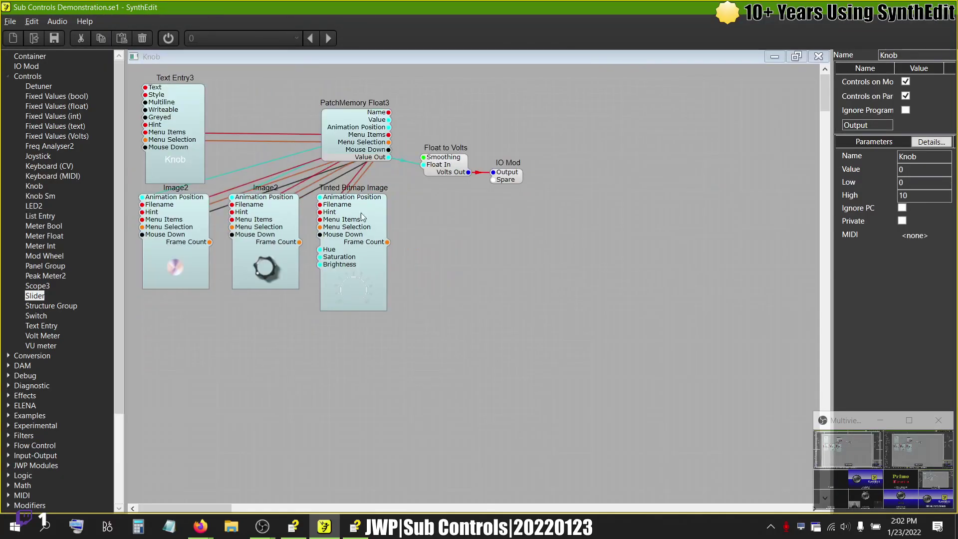
Step: Check the help page's Knob structure diagram, unlock the Knob module in the Sub Controls Demonstration container and reopen its internal structure
key("alt+Tab")
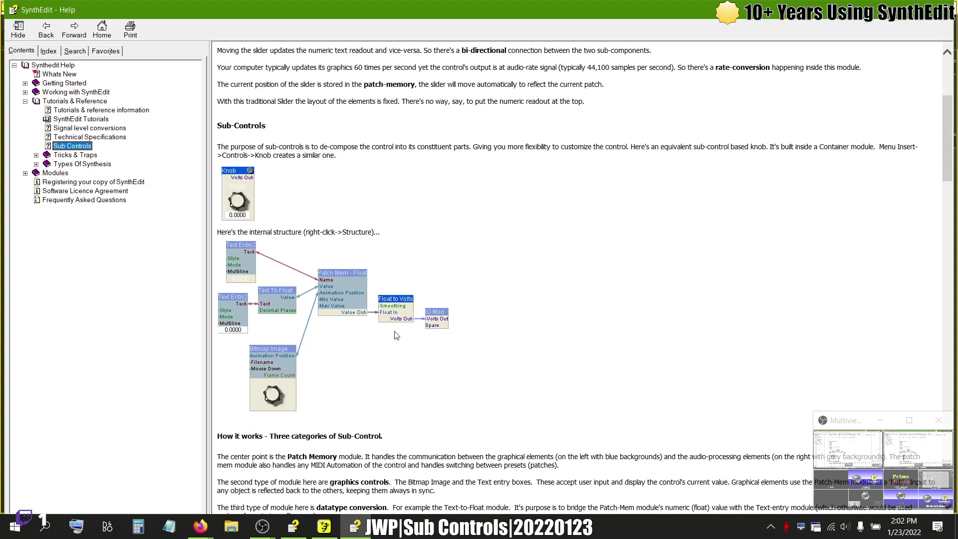
key("alt+Tab")
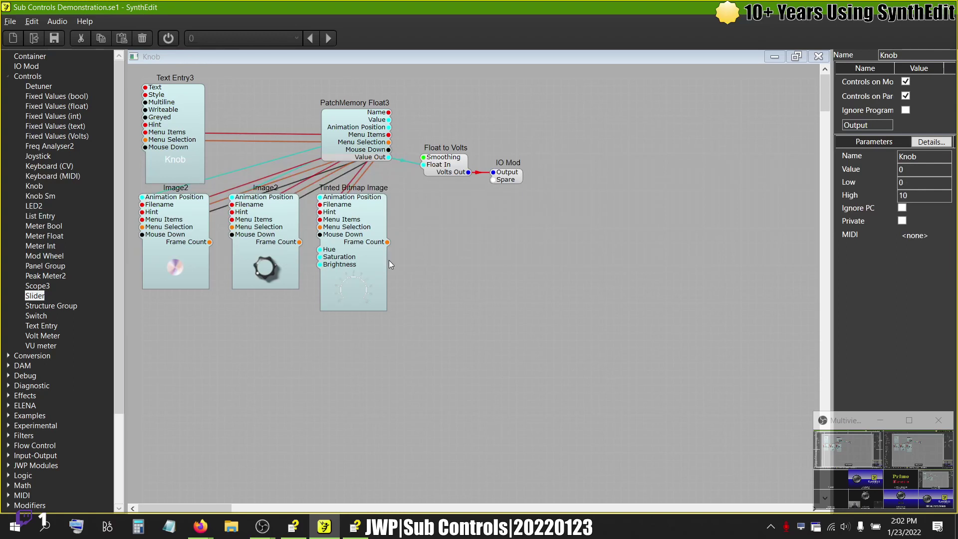
left_click(818, 57)
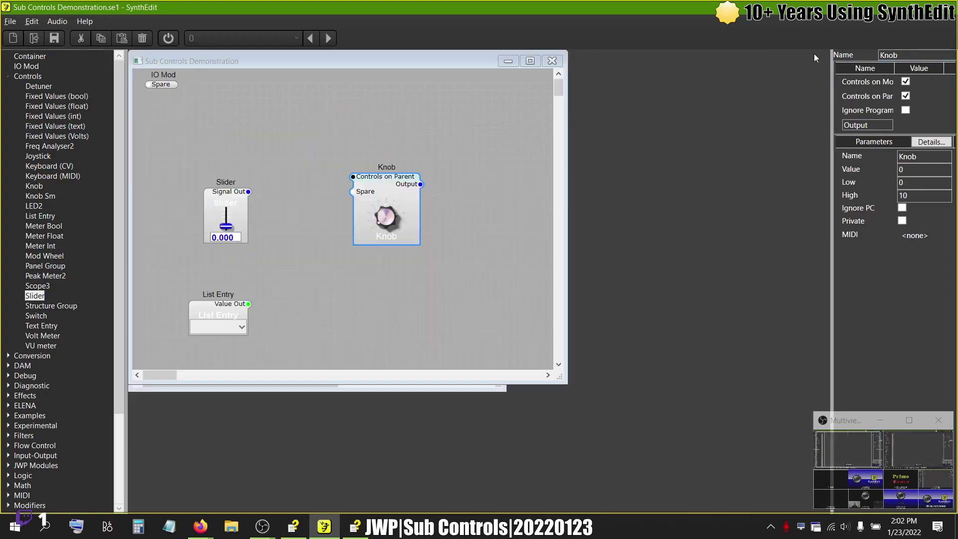
right_click(391, 187)
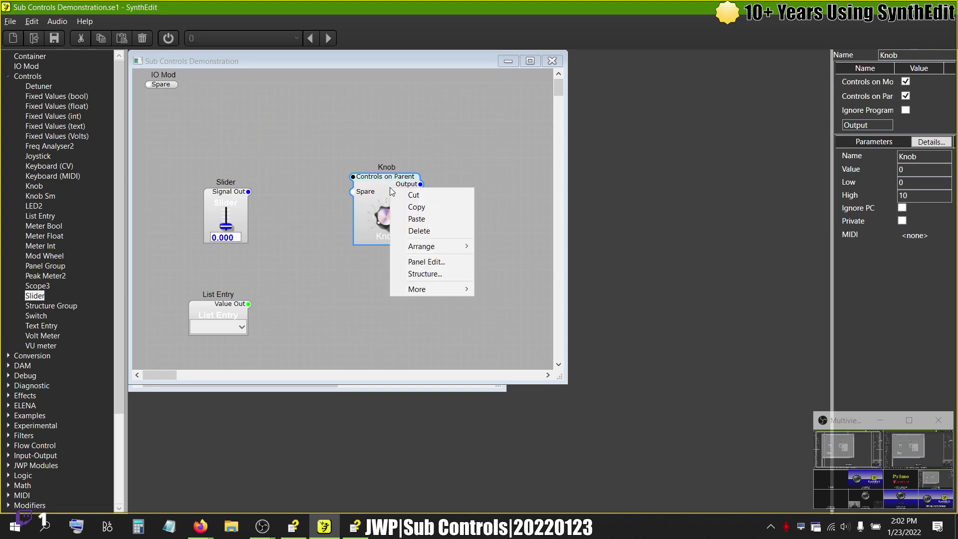
mouse_move(418, 289)
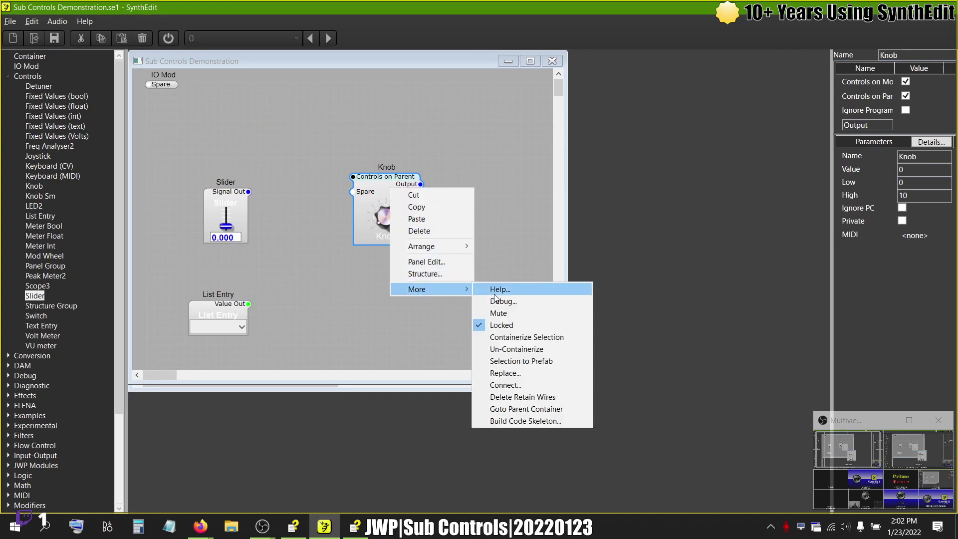
left_click(496, 322)
double_click(389, 185)
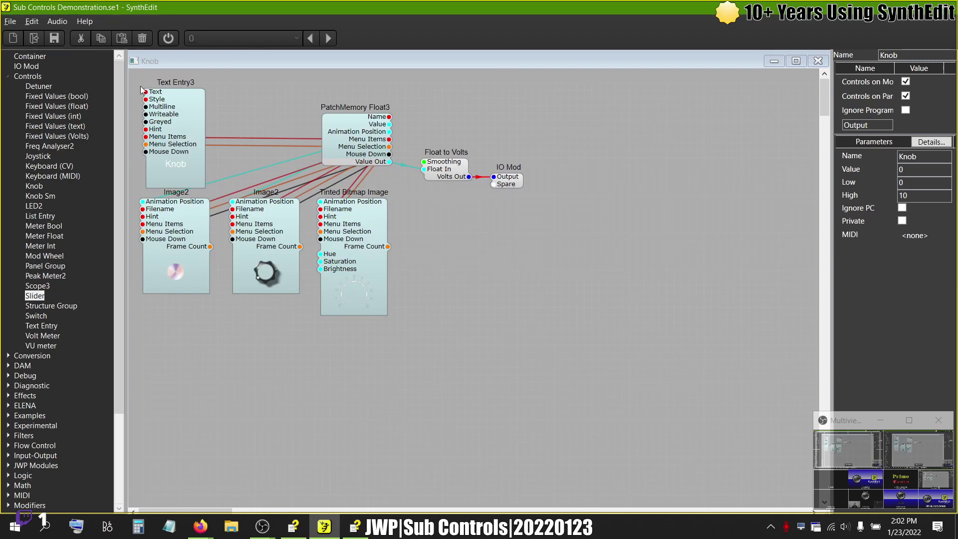
Step: Move Text Entry3, both Image2 modules and the Tinted Bitmap Image together to the right of PatchMemory Float3 and the IO Mod
left_click_drag(133, 76, 290, 269)
left_click_drag(361, 310, 409, 354)
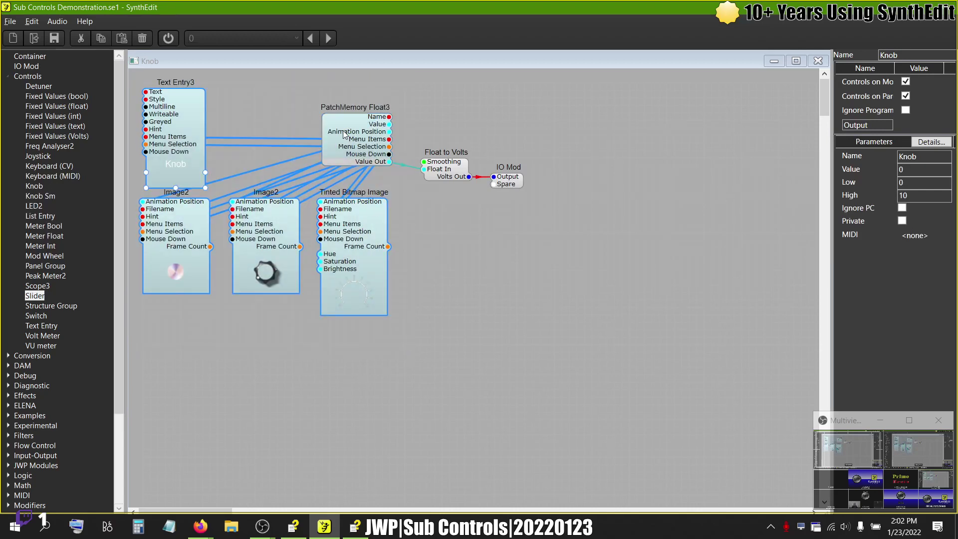
left_click_drag(195, 109, 584, 109)
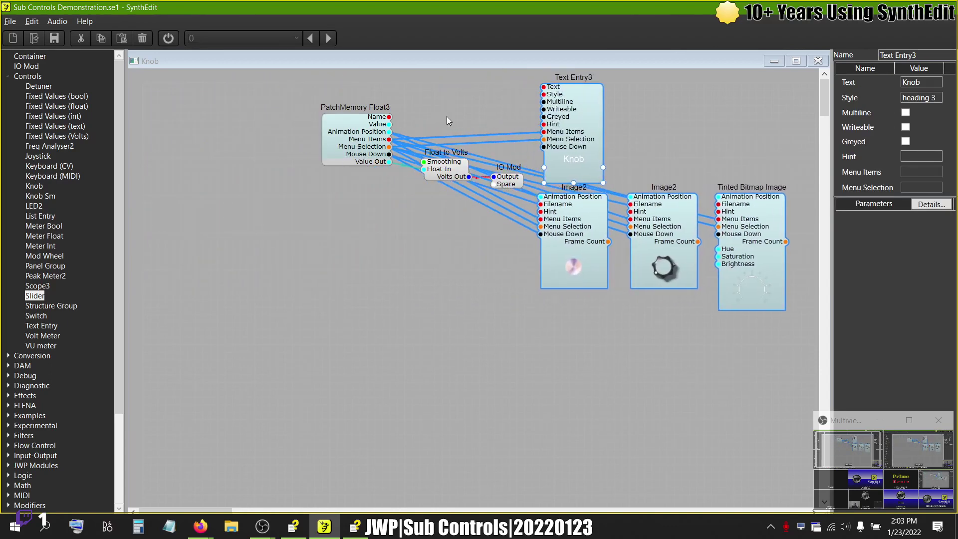
left_click(424, 110)
Step: Place Float to Volts and IO Mod below the wiring, shift PatchMemory Float3 further left and nudge the shiny-cap Image2 down and left
left_click_drag(412, 131, 530, 226)
left_click_drag(453, 171, 401, 268)
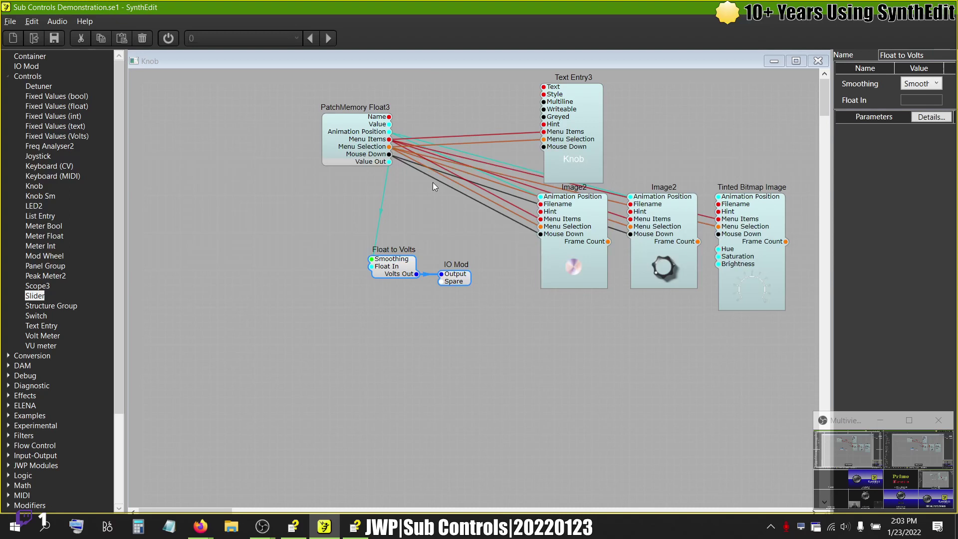
left_click_drag(368, 129, 262, 136)
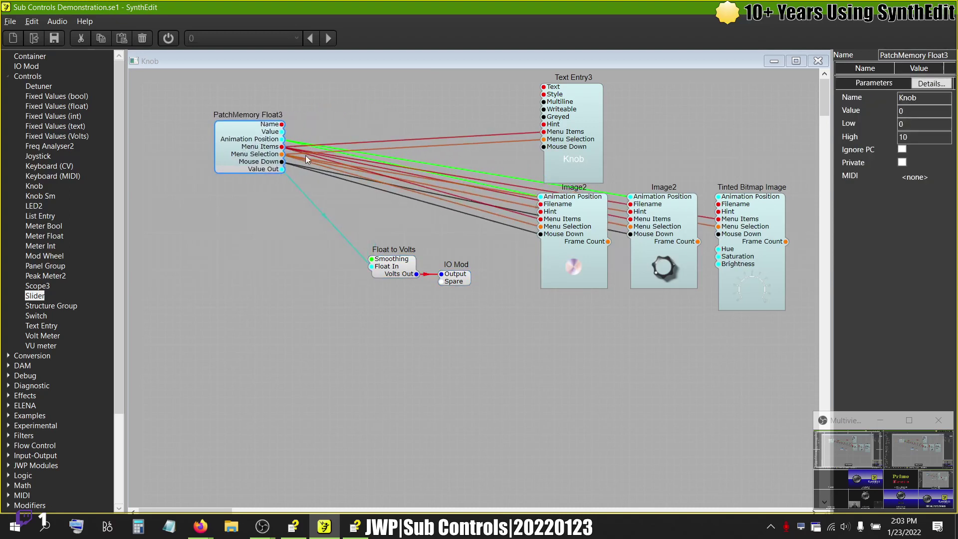
left_click(582, 96)
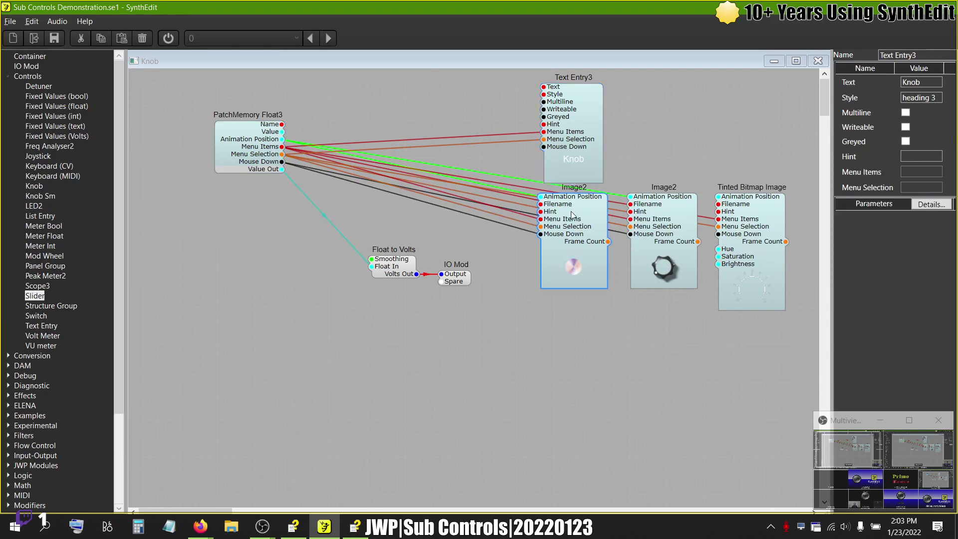
mouse_move(572, 215)
left_mouse_down()
mouse_move(665, 217)
mouse_move(554, 219)
mouse_move(562, 221)
left_mouse_up()
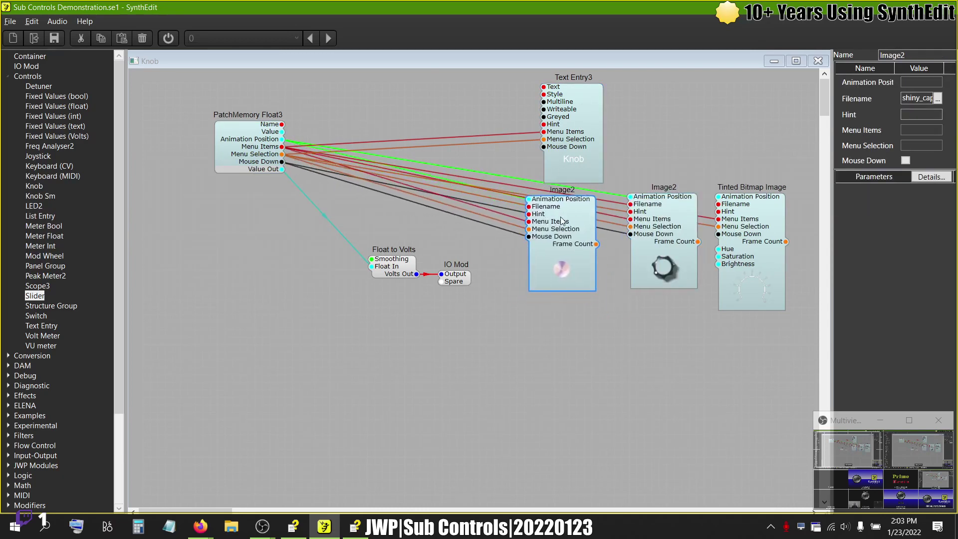
Step: Read the help page's section on the three categories of Sub-Control and compare it with the modules in the Knob's structure
key("alt+Tab")
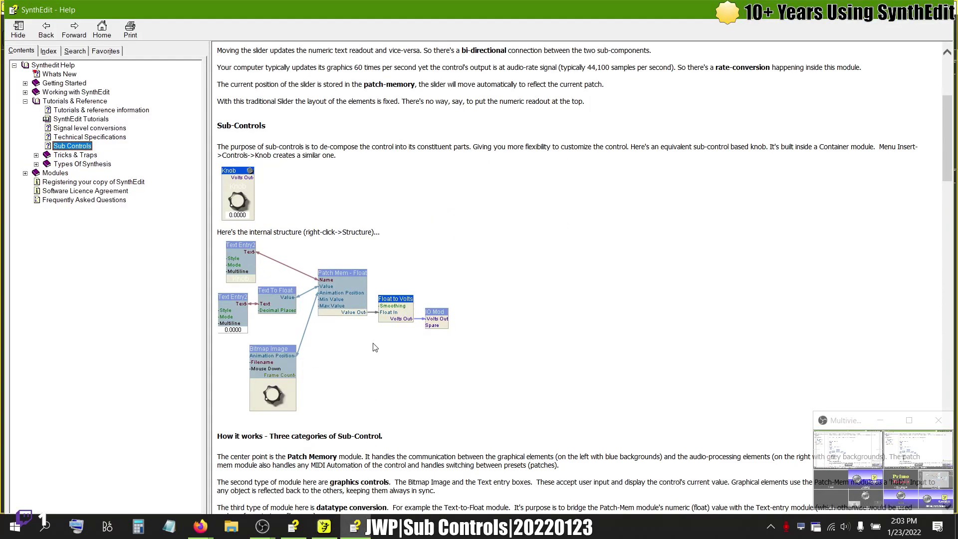
scroll(375, 348, "down", 3)
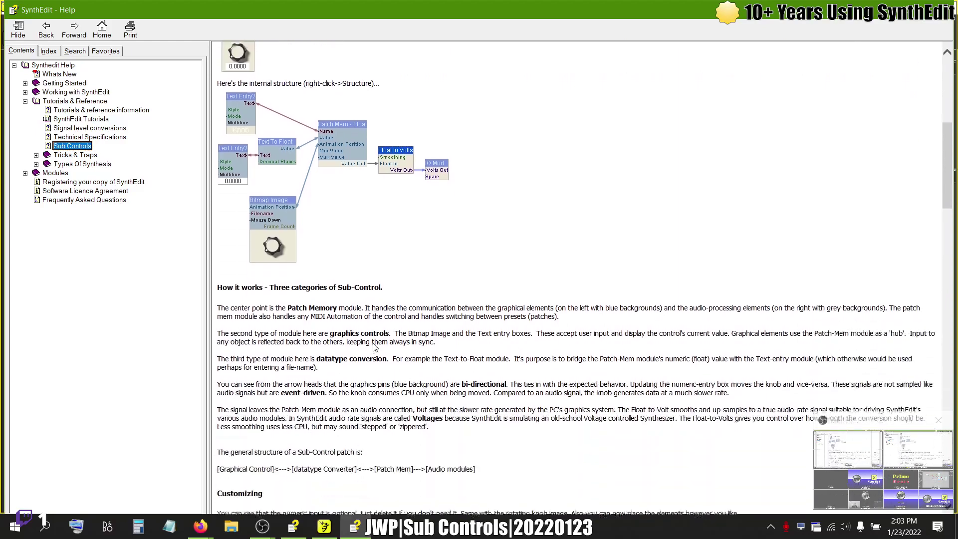
scroll(375, 348, "down", 2)
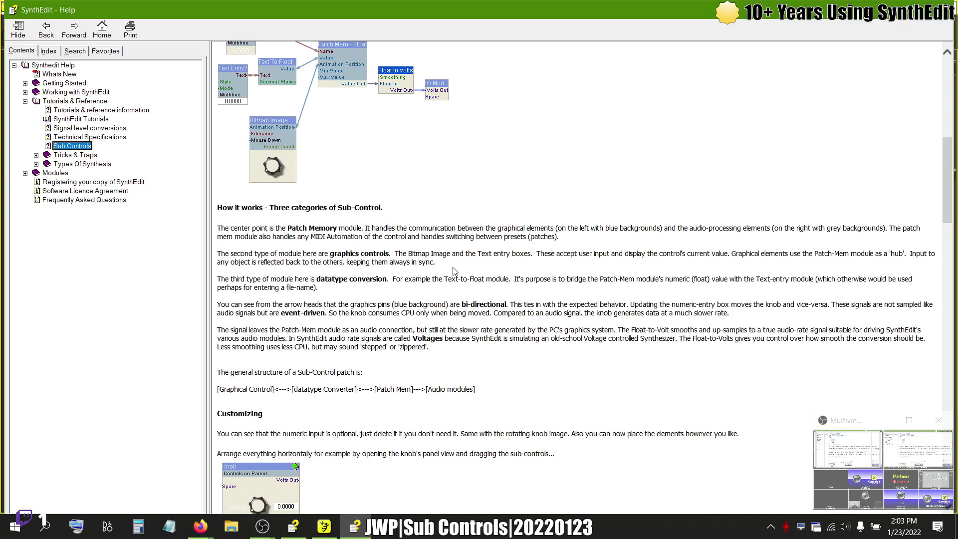
key("alt+Tab")
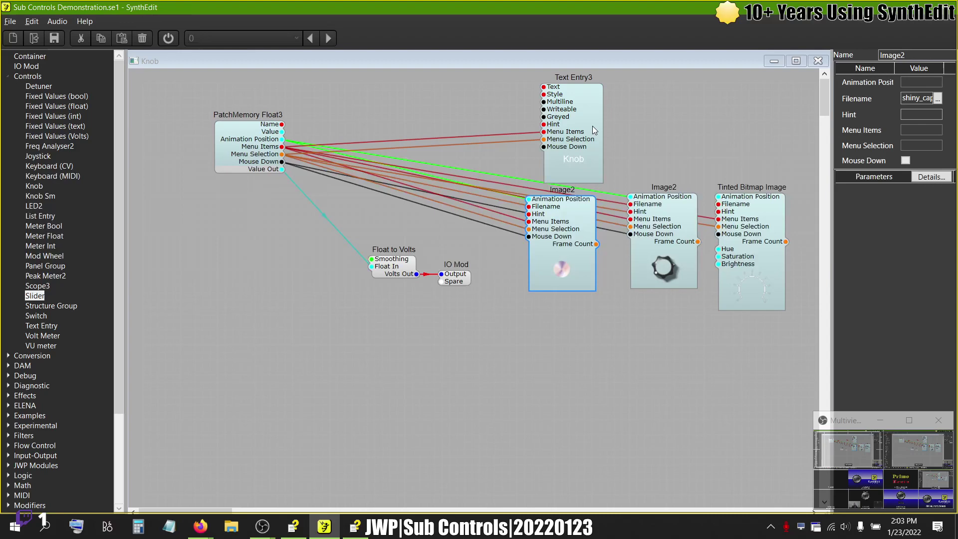
key("alt+Tab")
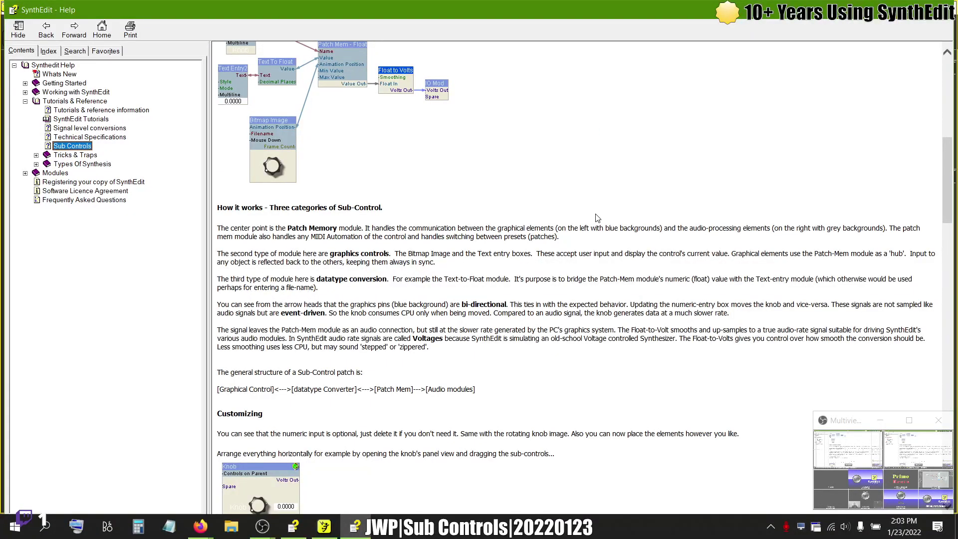
key("alt+Tab")
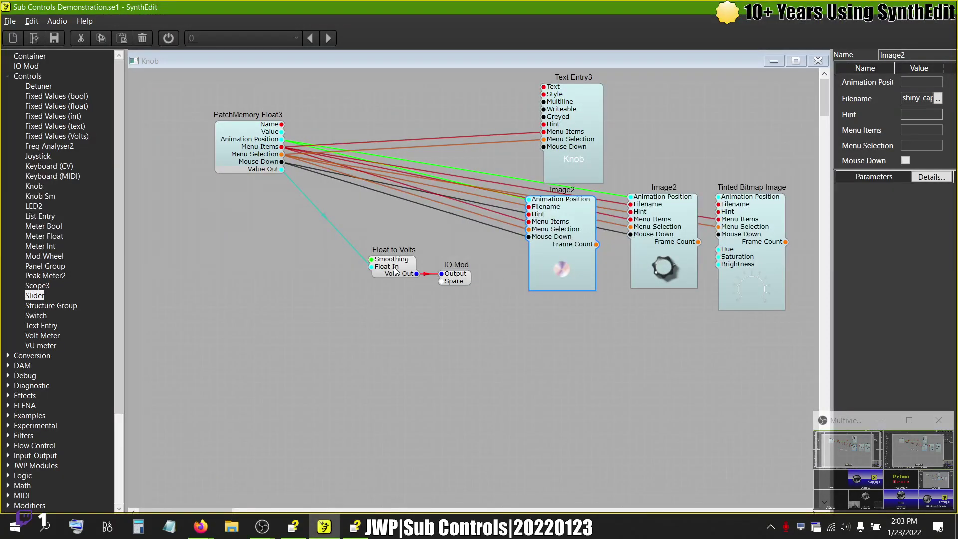
key("alt+Tab")
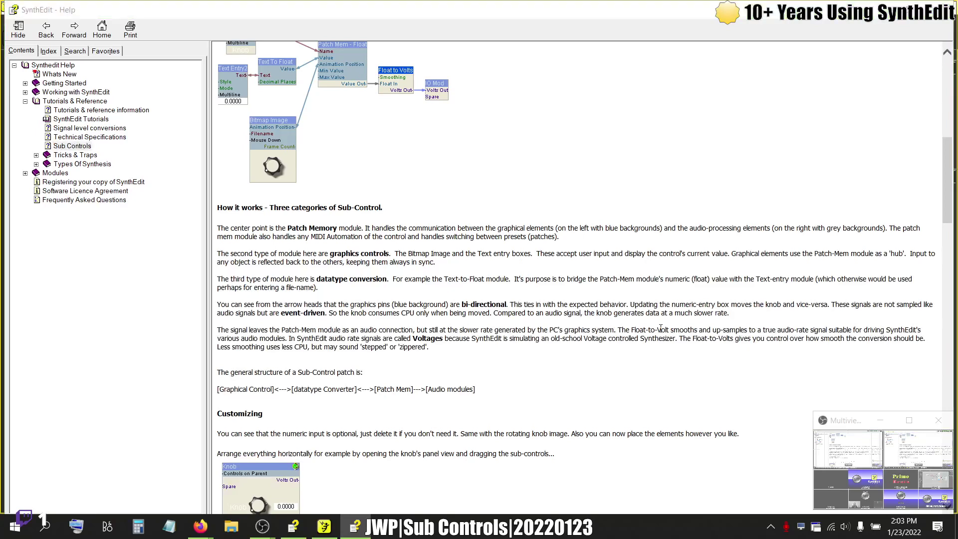
key("alt+Tab")
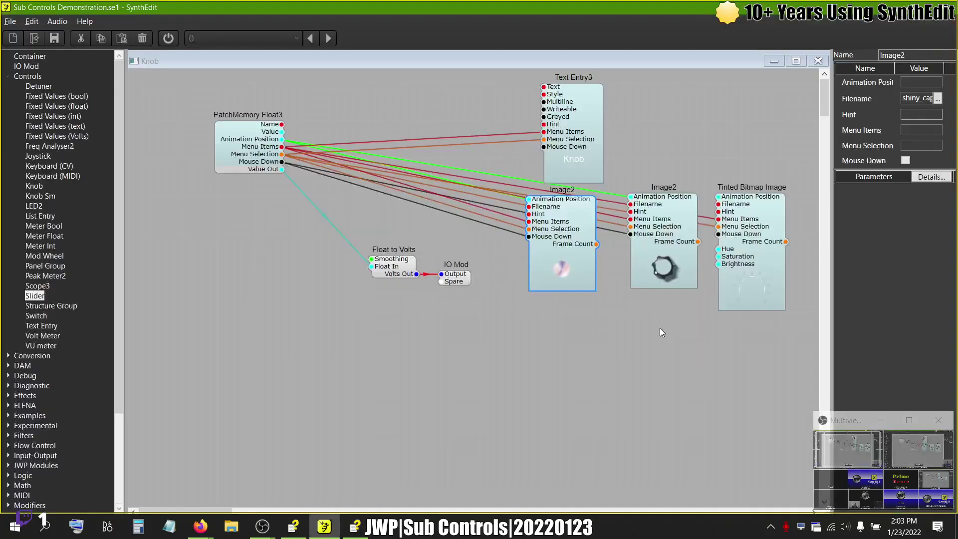
Step: Examine the PatchMemory Float3 module's parameters, including its Value setting and the MIDI learn options
left_click(247, 142)
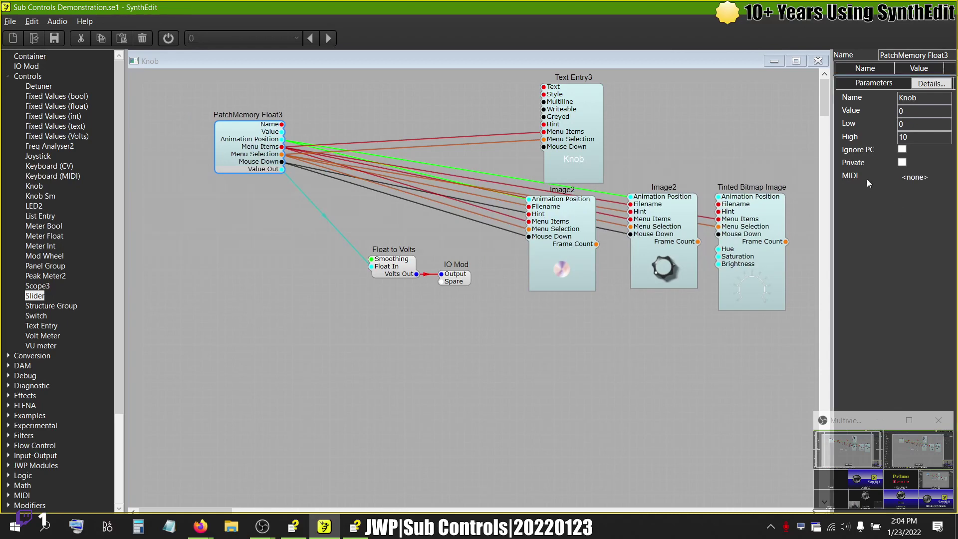
left_click(925, 180)
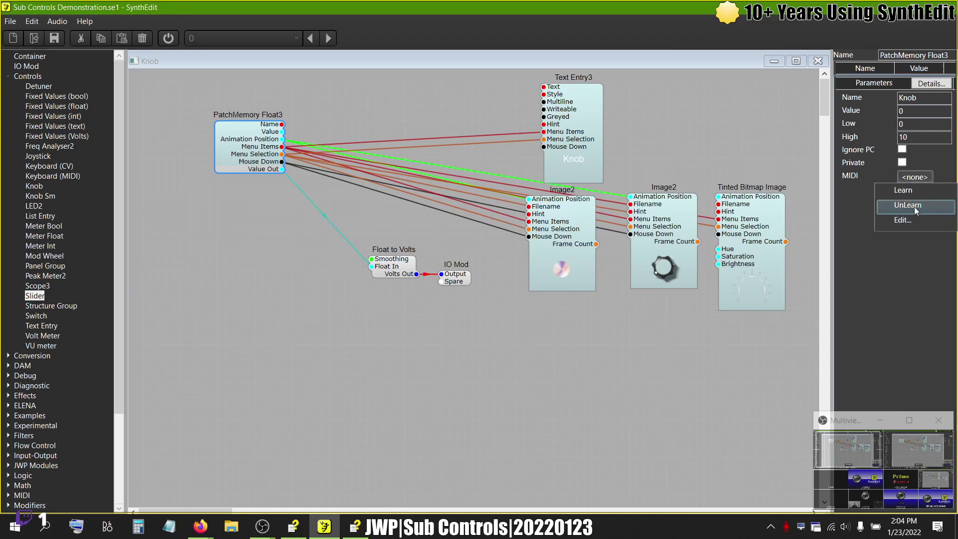
left_click(909, 264)
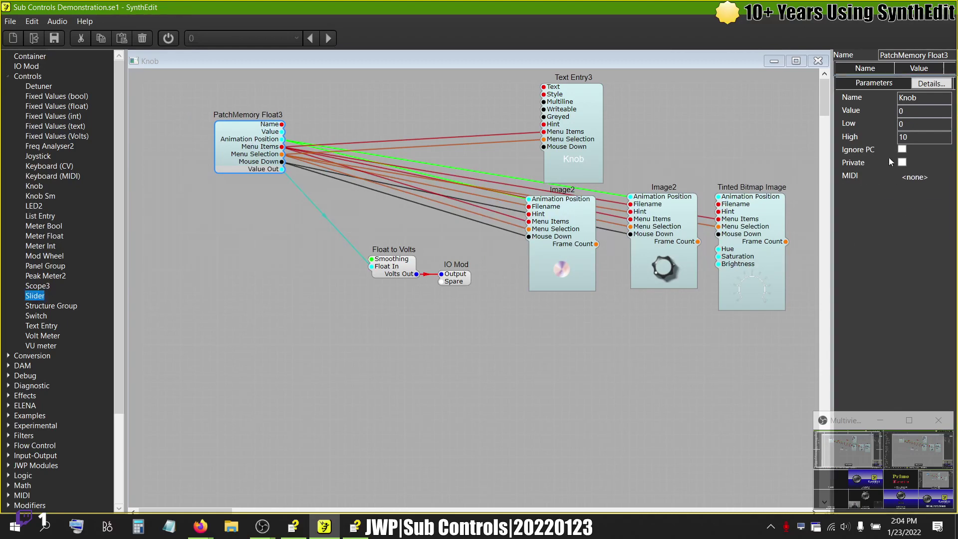
left_click(912, 112)
left_click(626, 157)
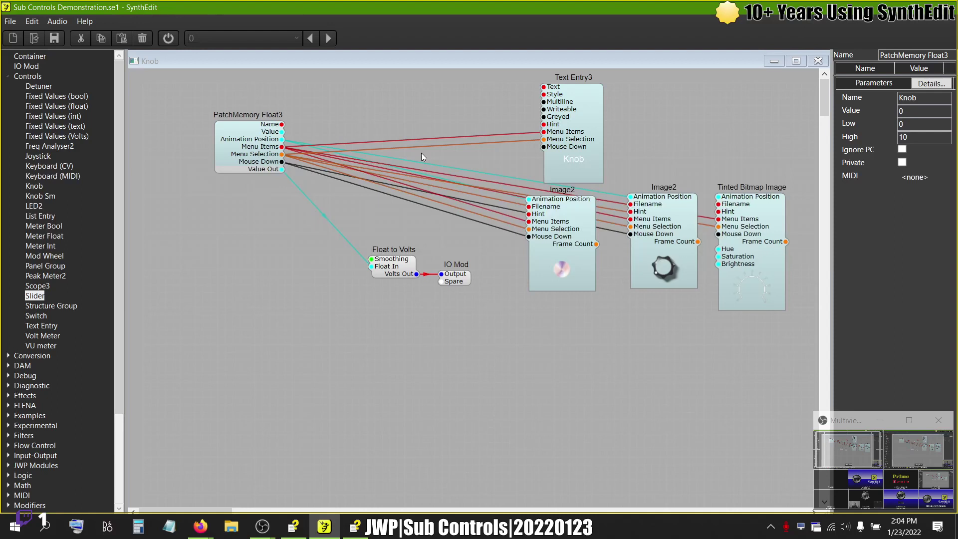
Step: Inspect the properties of Text Entry3, both Image2 modules and the Tinted Bitmap Image in turn, and clear the selection
left_click(568, 123)
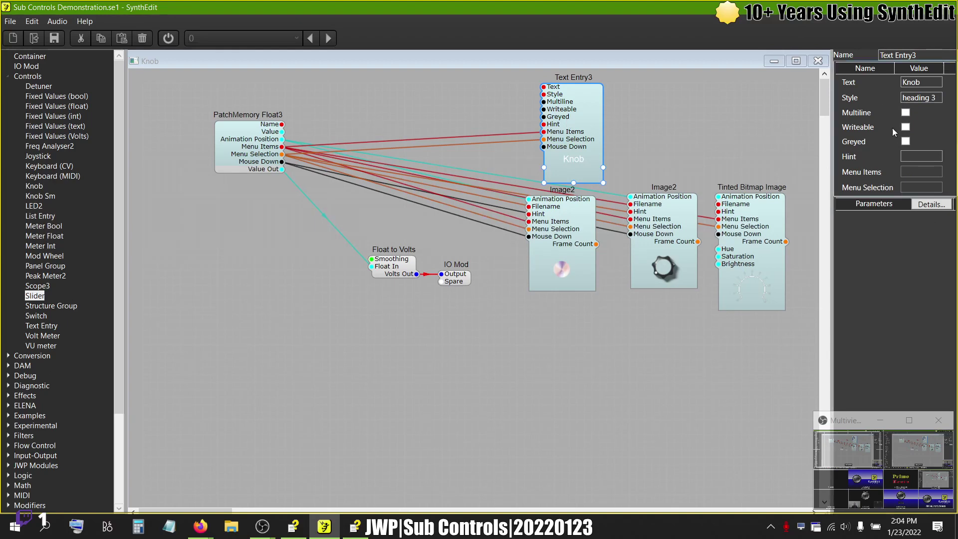
left_click(565, 220)
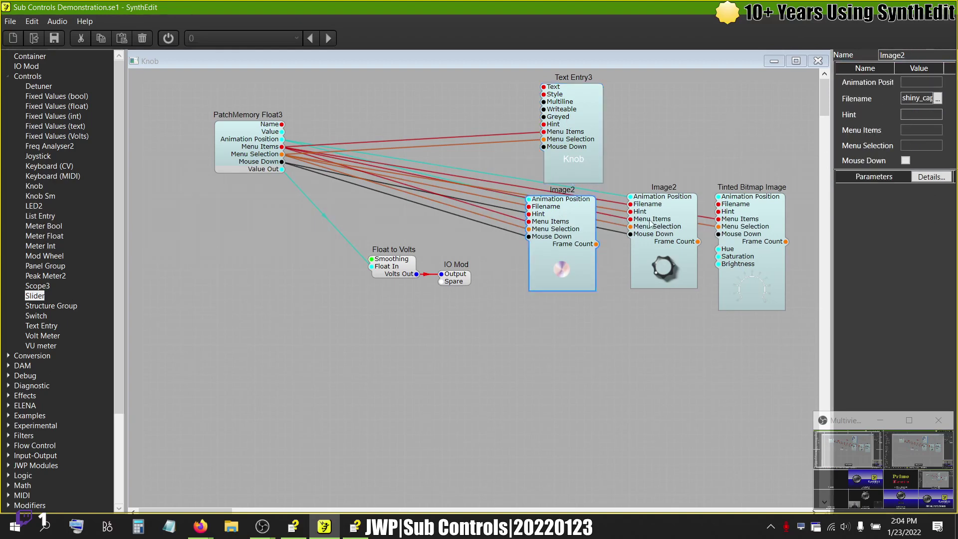
left_click(681, 222)
left_click(754, 232)
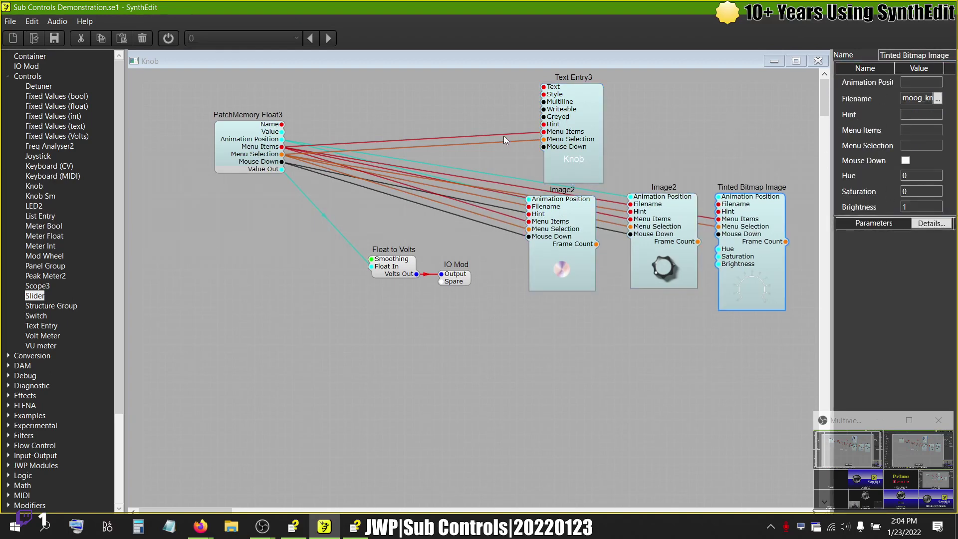
left_click(340, 114)
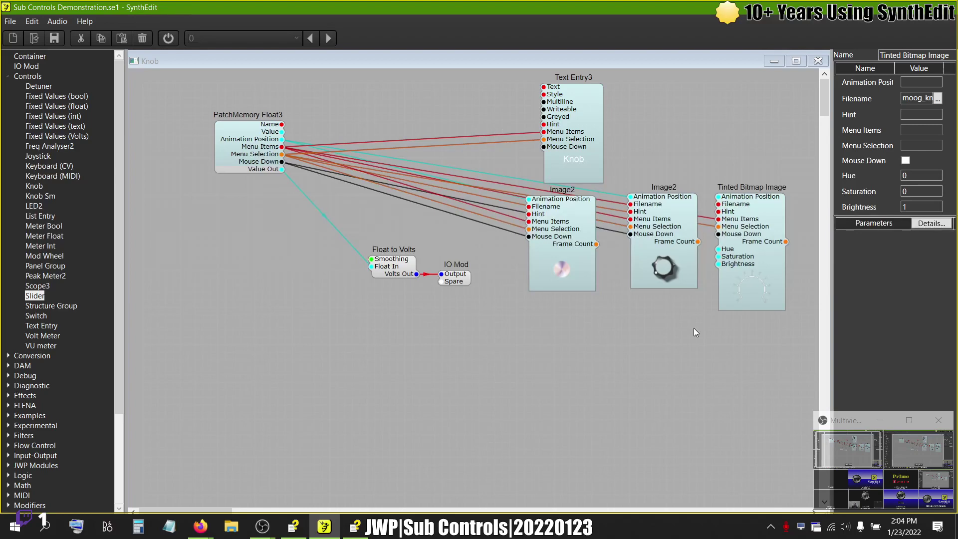
Step: Move all the modules of the Knob's structure straight down together, leaving free space above them
left_click_drag(798, 337, 144, 78)
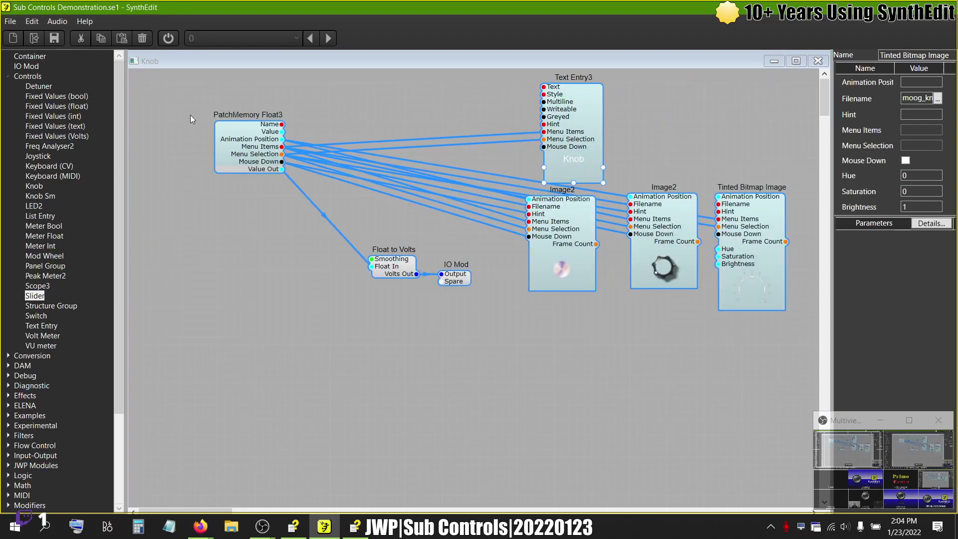
left_click_drag(252, 150, 252, 239)
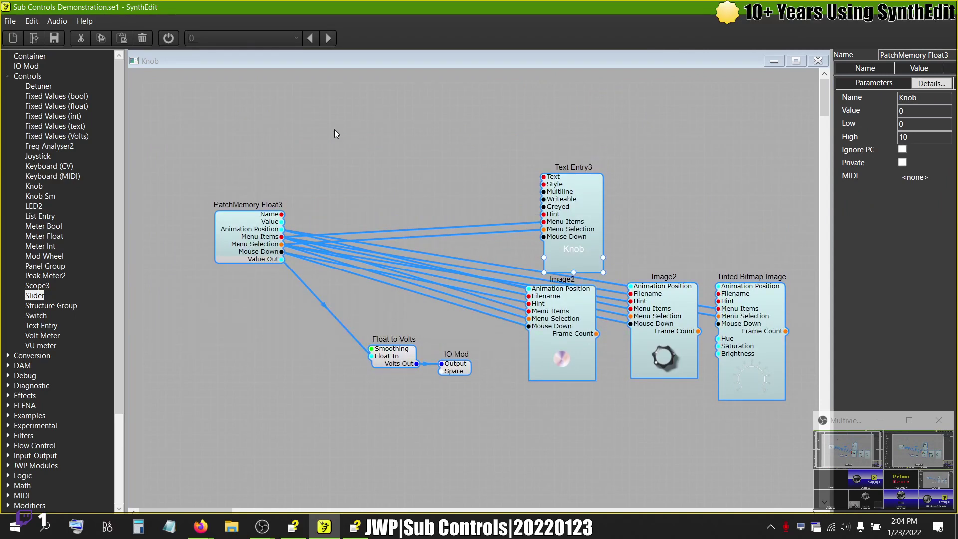
left_click(335, 133)
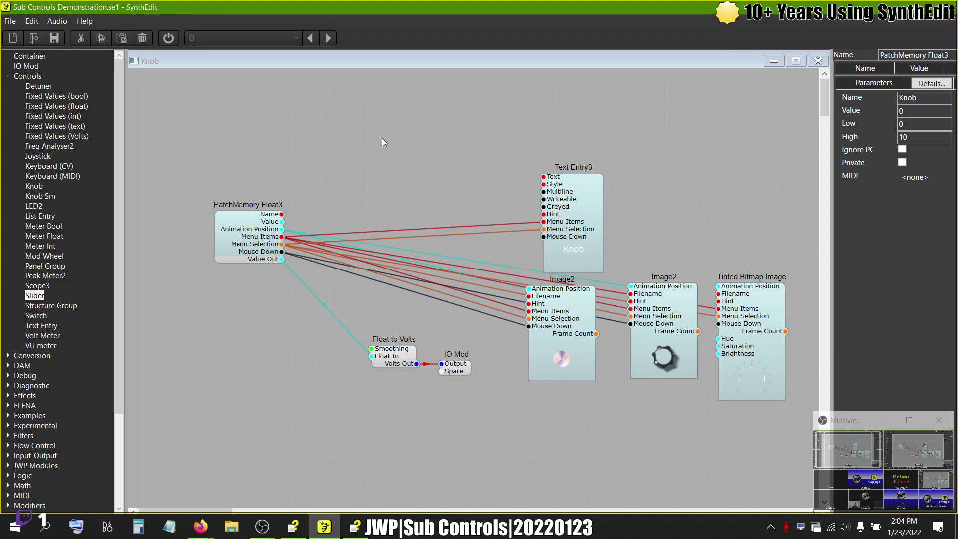
Step: Select PatchMemory Float3, reread the help page's explanation of the sub-control categories, and return to the Knob's structure
left_click(264, 233)
key("alt+Tab")
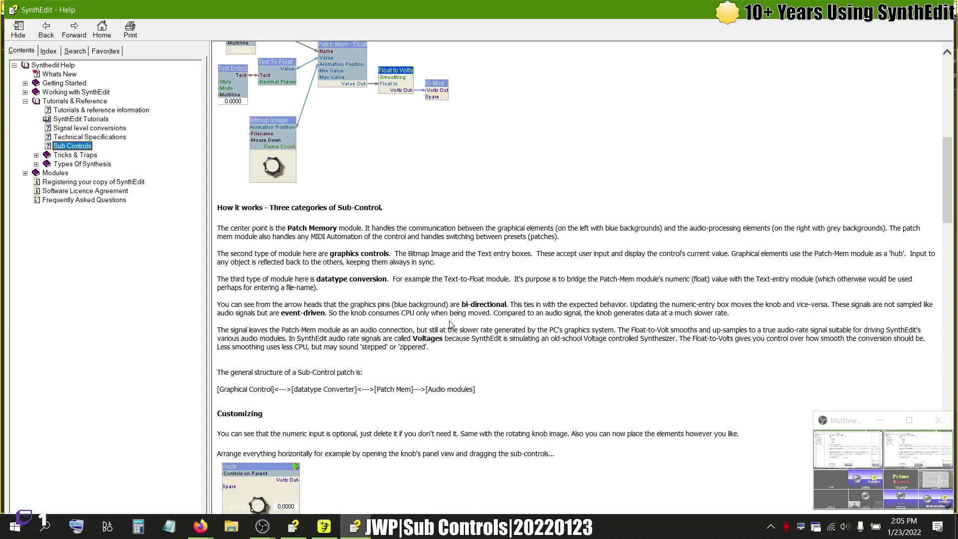
key("alt+Tab")
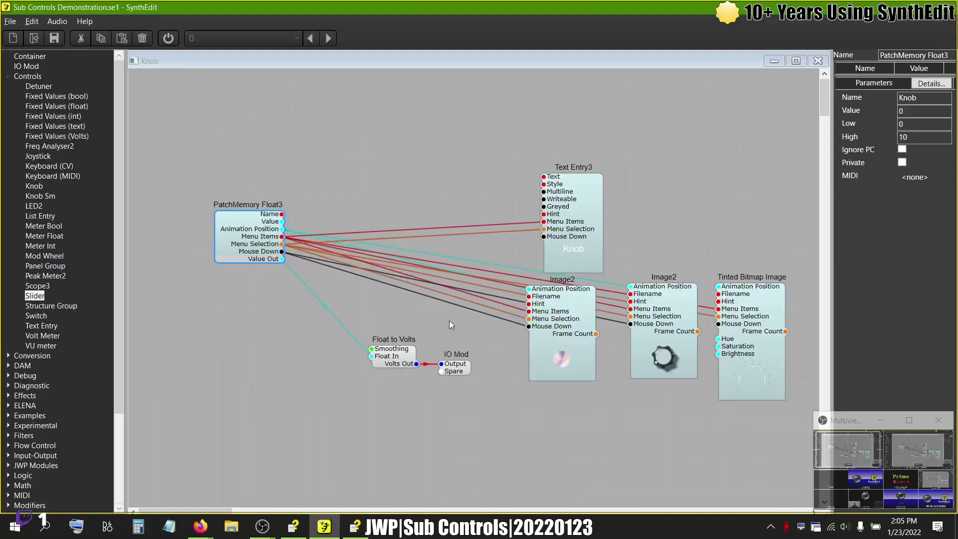
Step: Rearrange the graphics modules, lowering both Image2 modules, moving Text Entry3 up and left, and moving the Tinted Bitmap Image left
left_click_drag(564, 302, 558, 318)
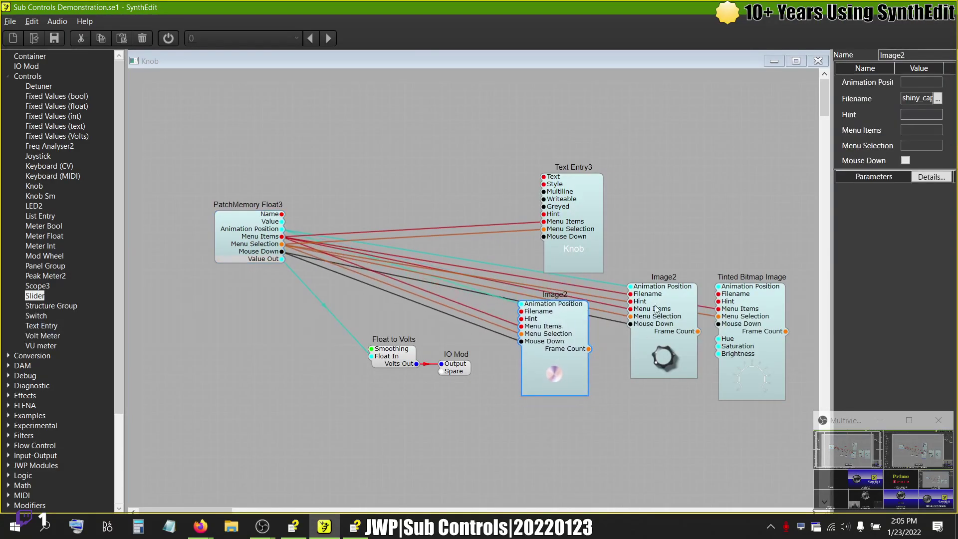
left_click_drag(573, 205, 536, 175)
left_click_drag(664, 277, 659, 302)
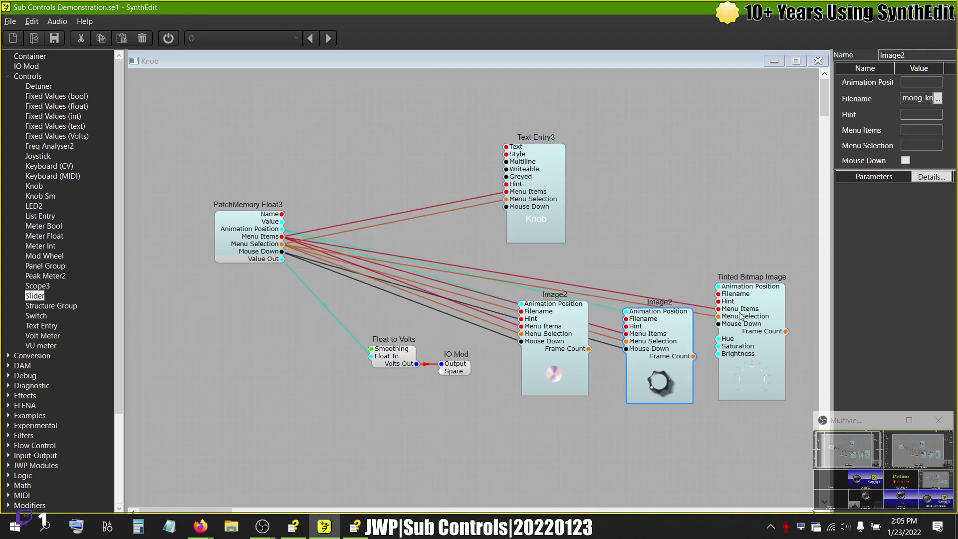
left_click_drag(740, 315, 723, 317)
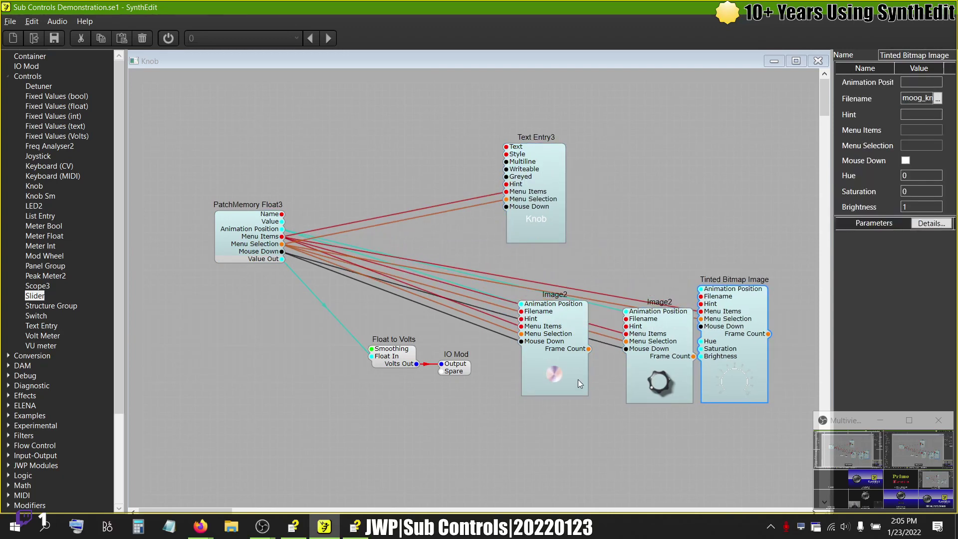
left_click(561, 376)
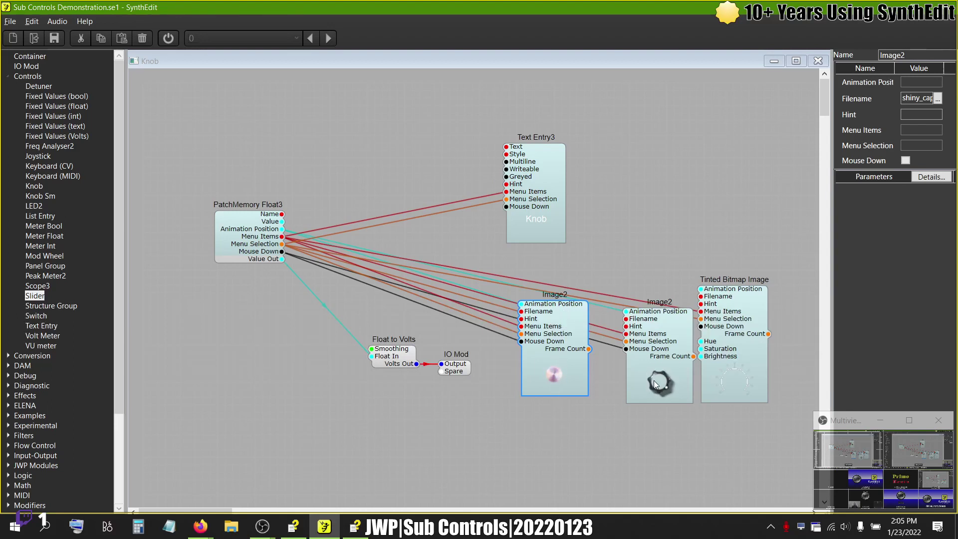
mouse_move(654, 380)
left_mouse_down()
mouse_move(655, 409)
mouse_move(647, 380)
left_mouse_up()
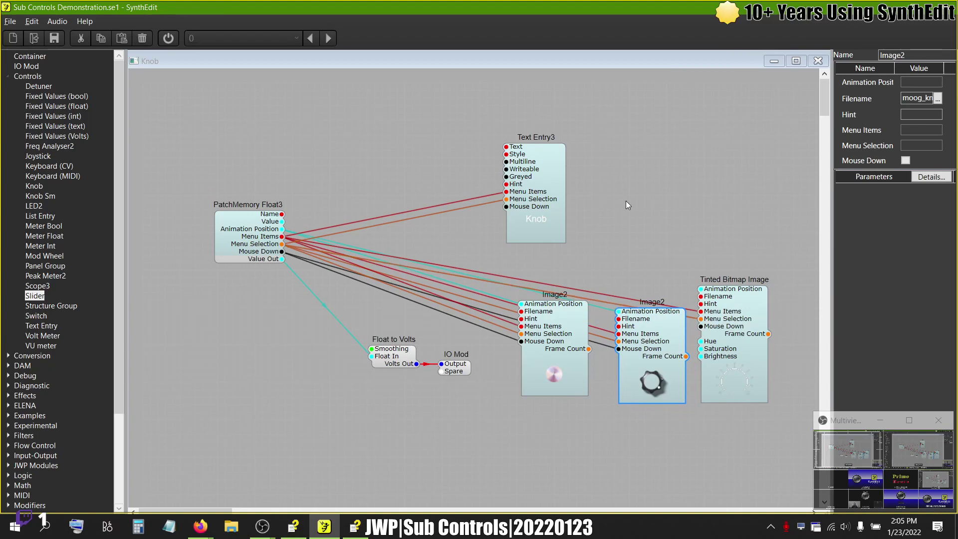
Step: Study the help page's internal structure diagram for the knob and compare it with the modules in SynthEdit
key("alt+Tab")
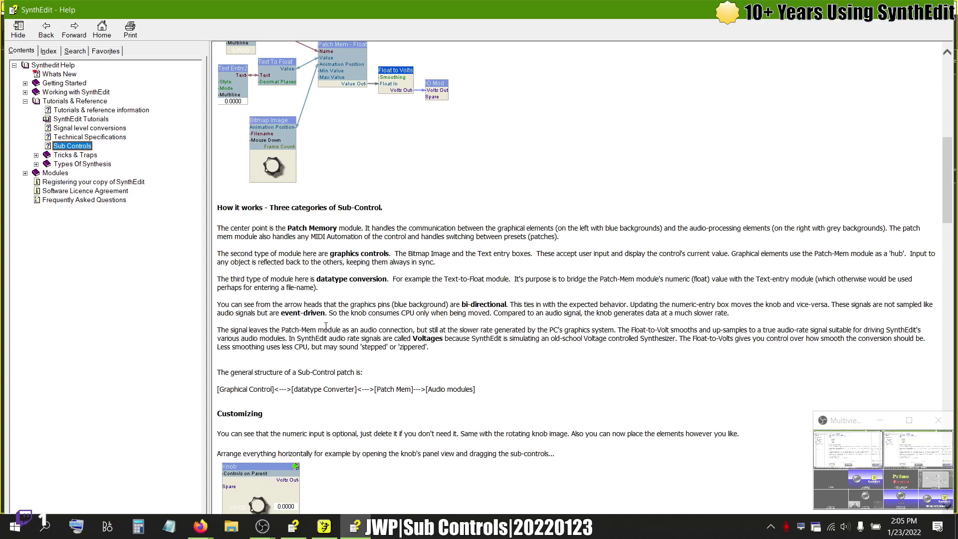
scroll(326, 326, "up", 4)
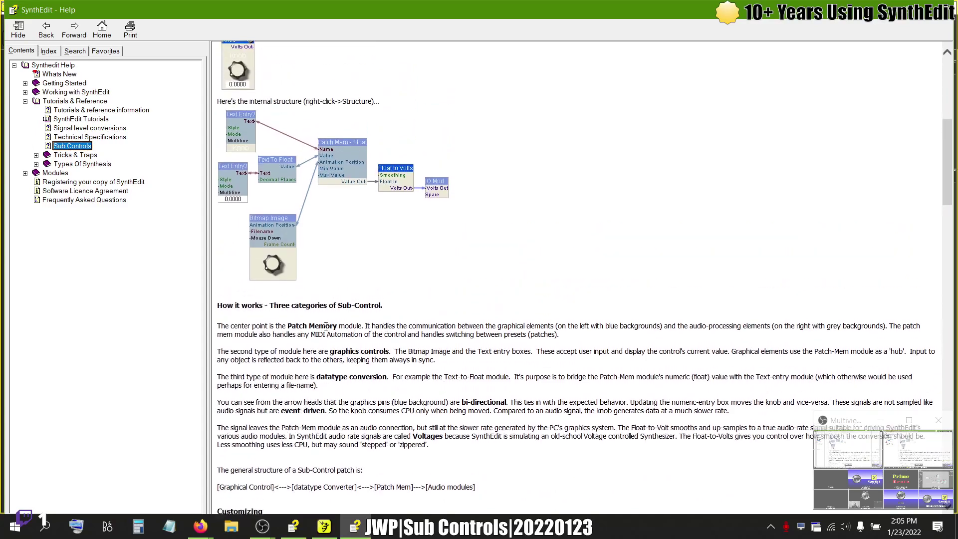
key("alt+Tab")
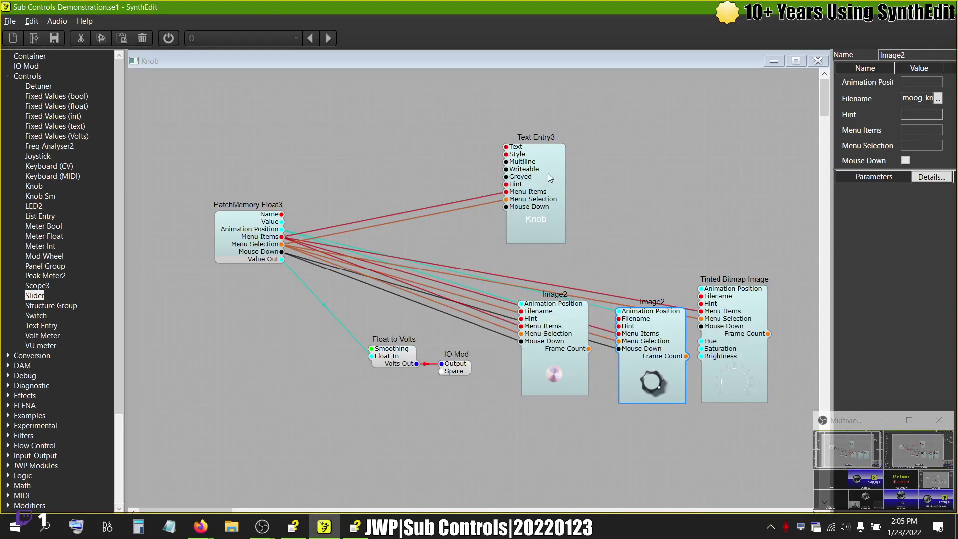
Step: Add a Text Entry4 module from the Sub-Controls category to the Knob's structure, placing it below IO Mod
left_click(7, 78)
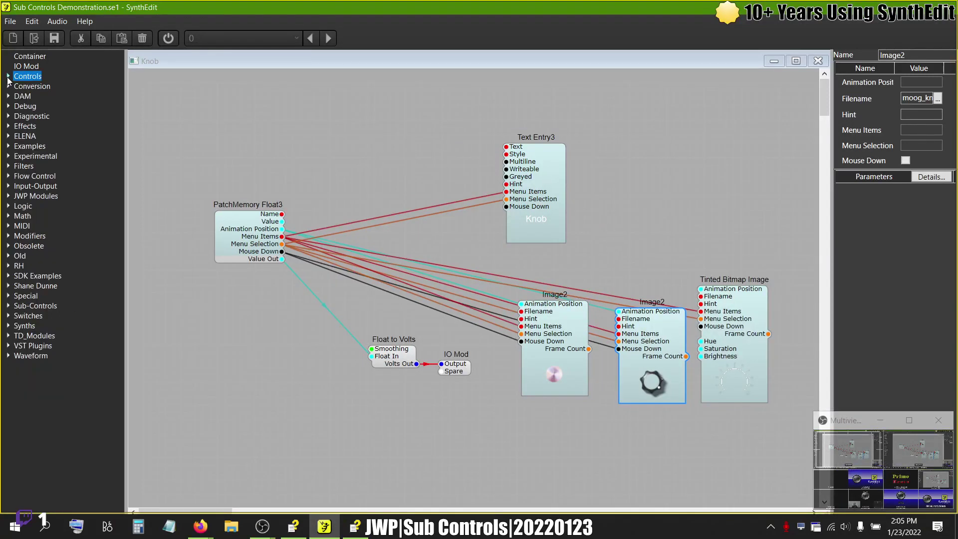
left_click(8, 306)
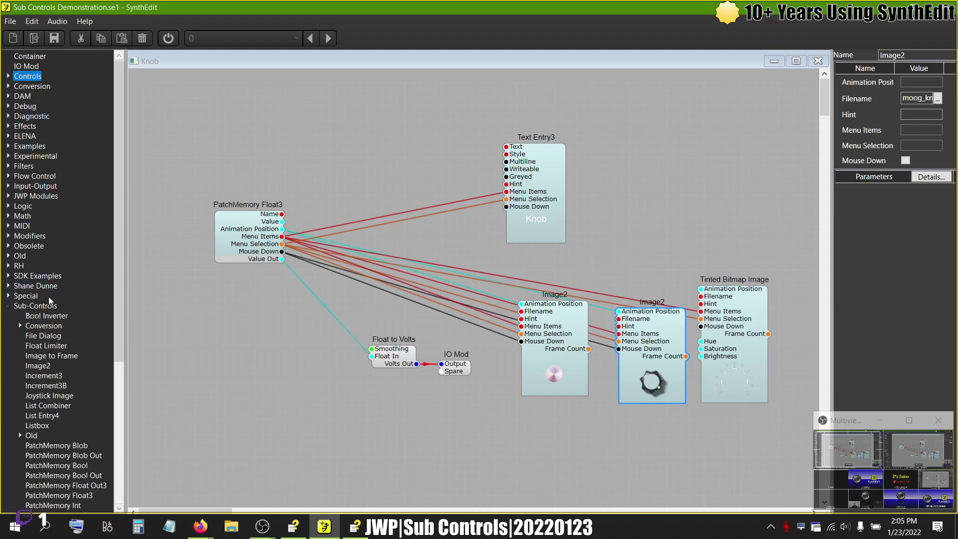
scroll(60, 245, "down", 7)
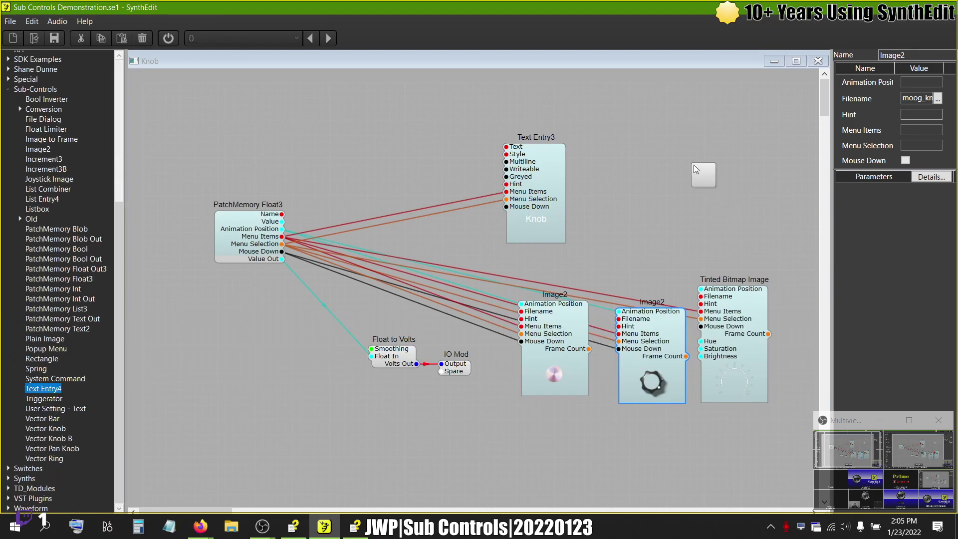
left_click_drag(426, 434, 460, 417)
scroll(493, 370, "down", 3)
left_click_drag(475, 373, 481, 342)
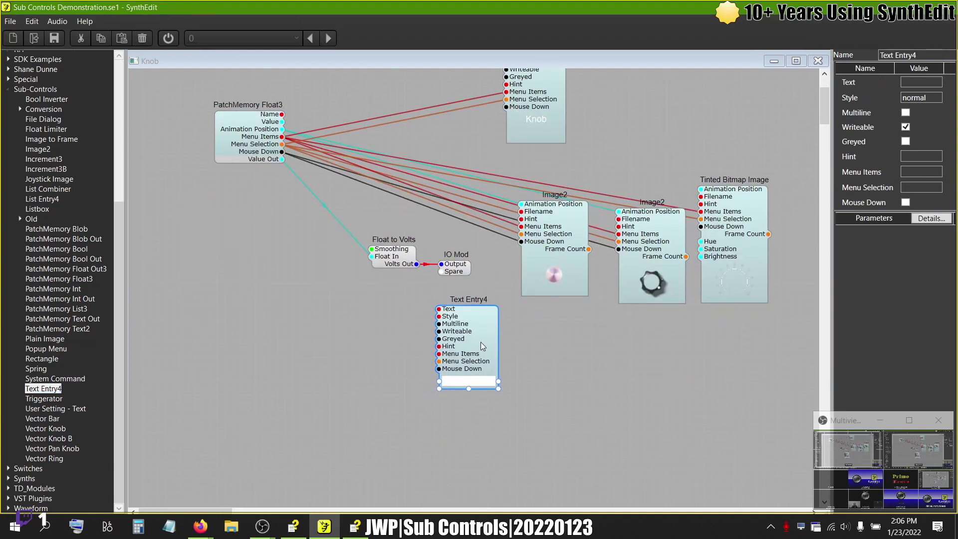
Step: Add a Float To Text module from the Sub-Controls Conversion category beside Text Entry4, on its left
scroll(481, 342, "up", 1)
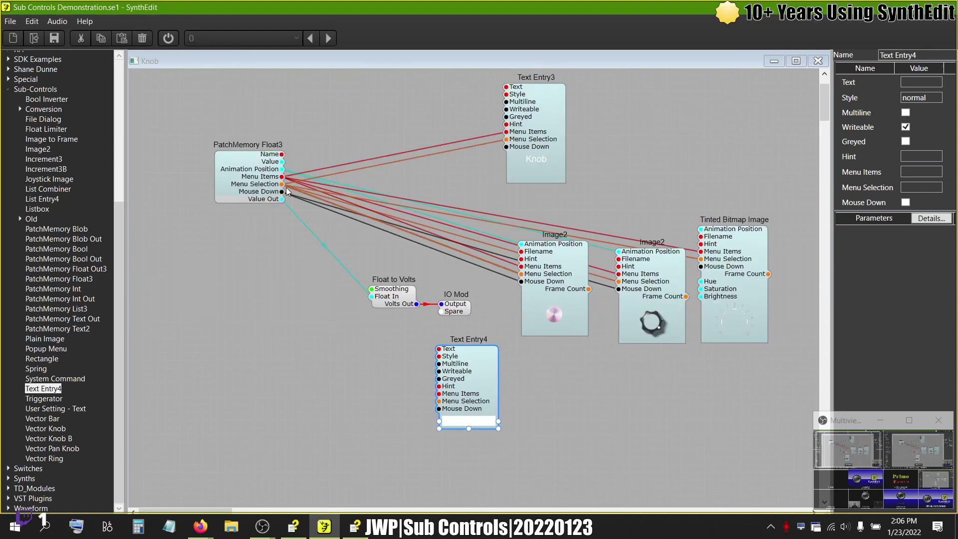
scroll(11, 144, "up", 7)
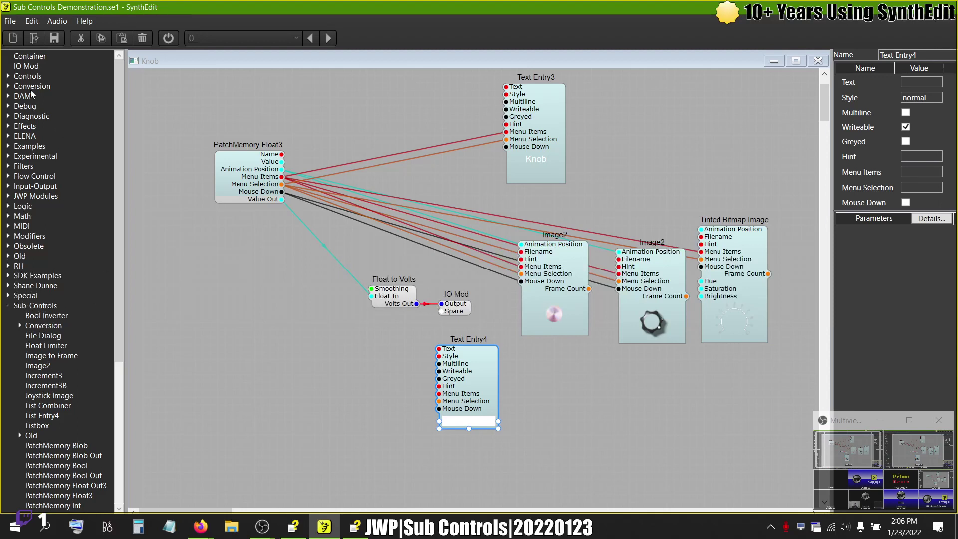
left_click(8, 86)
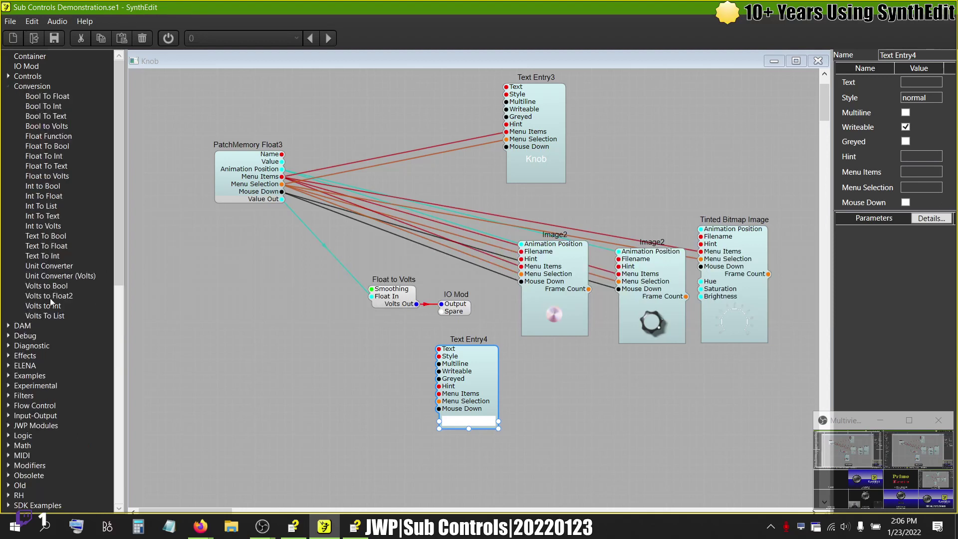
left_click(7, 87)
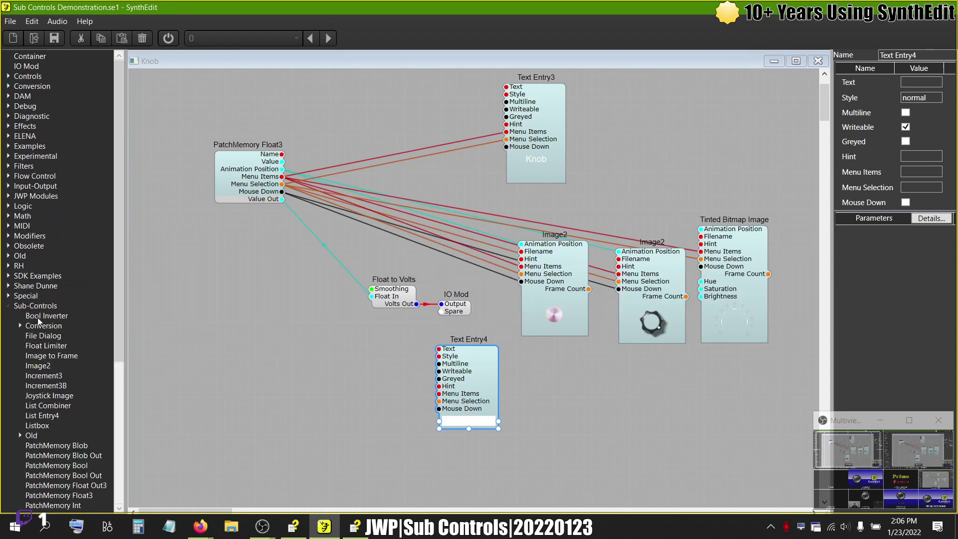
left_click(20, 326)
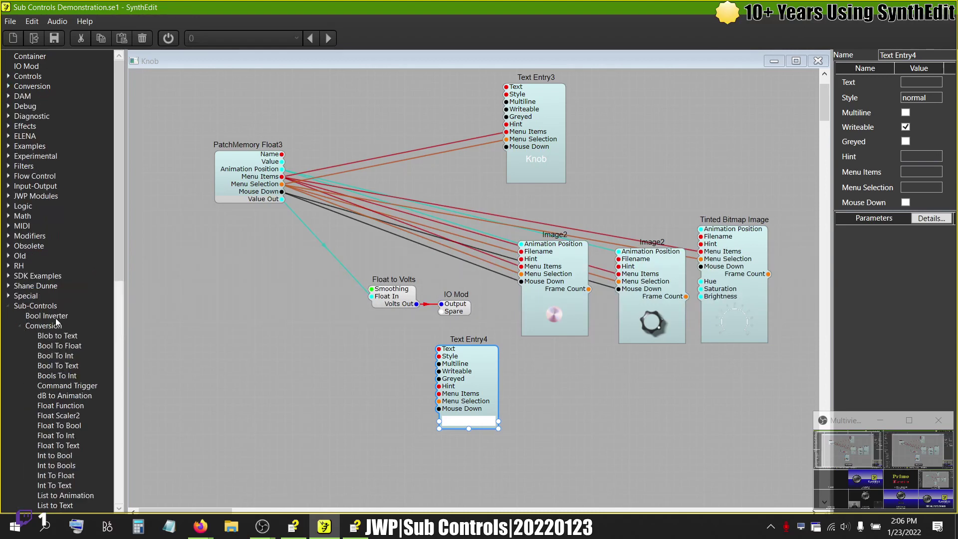
left_click_drag(113, 244, 119, 296)
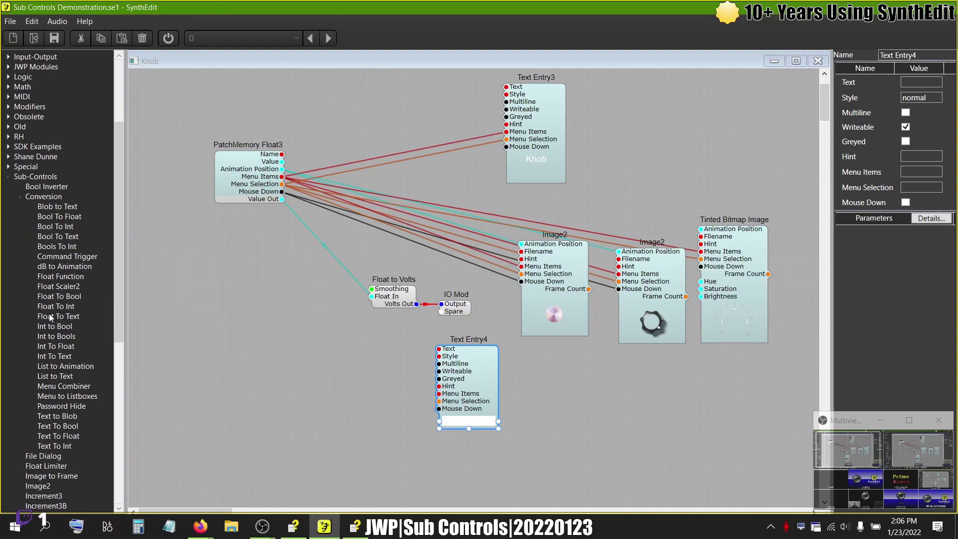
left_click_drag(52, 315, 339, 348)
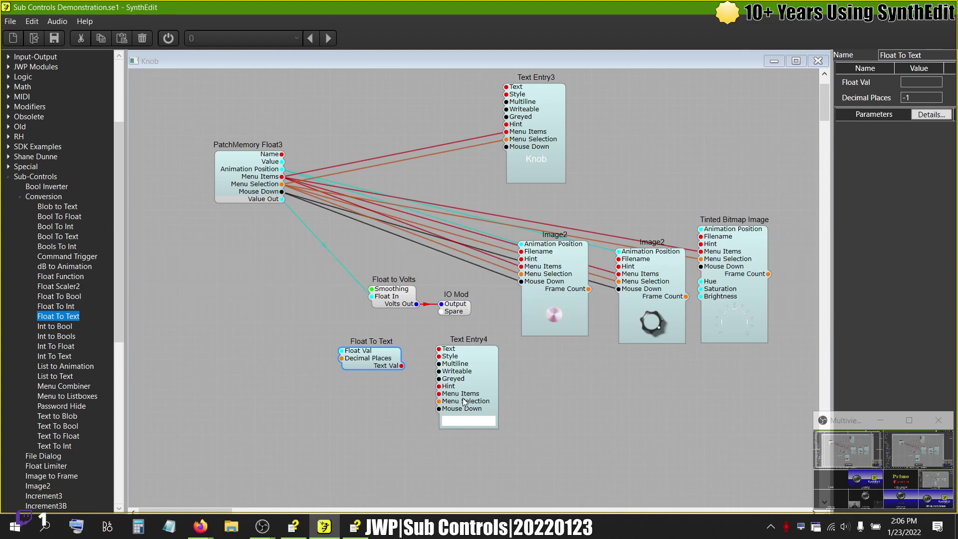
Step: Connect PatchMemory Float3's Value to Float To Text's Float Val, and its Text Val output to Text Entry4's Text input
left_click(260, 186)
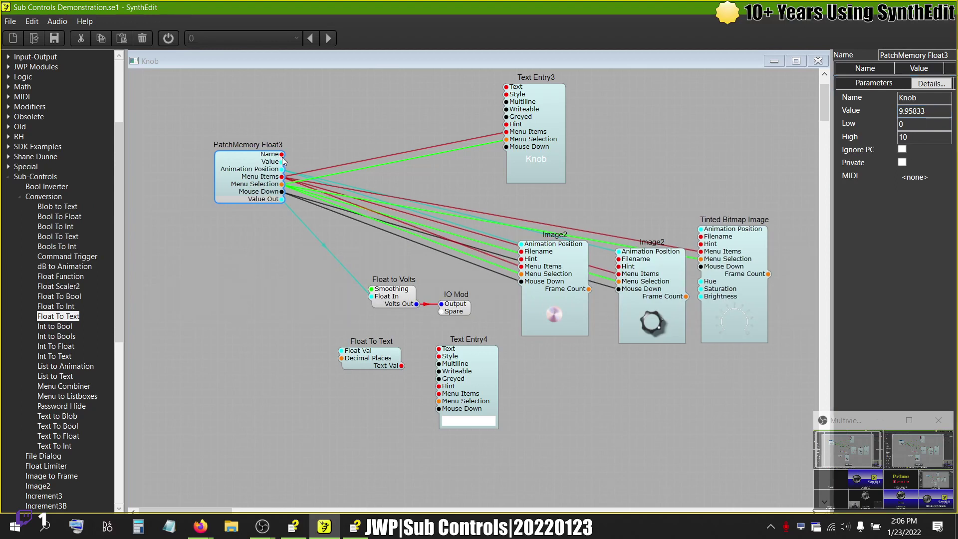
left_click_drag(282, 161, 342, 351)
left_click(399, 366)
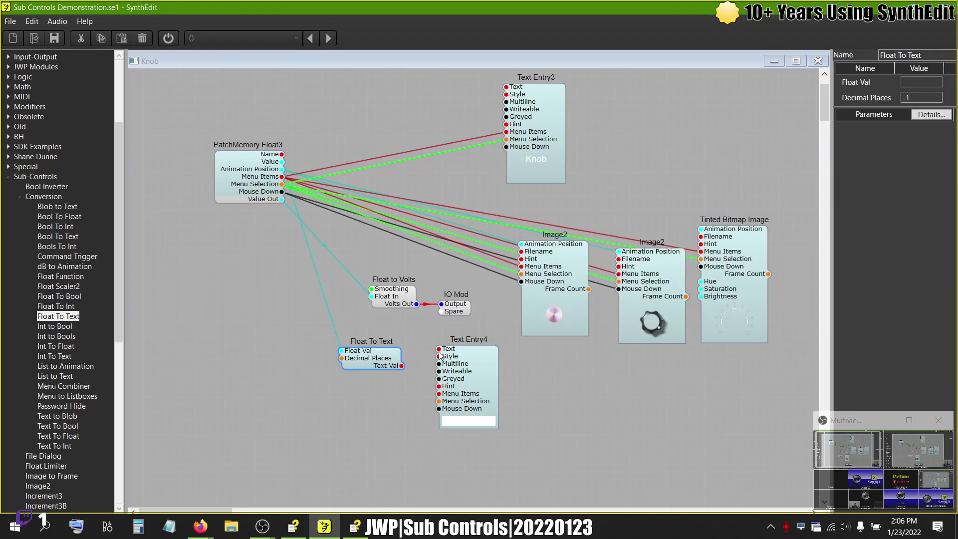
left_click_drag(439, 353, 439, 349)
left_click(477, 397)
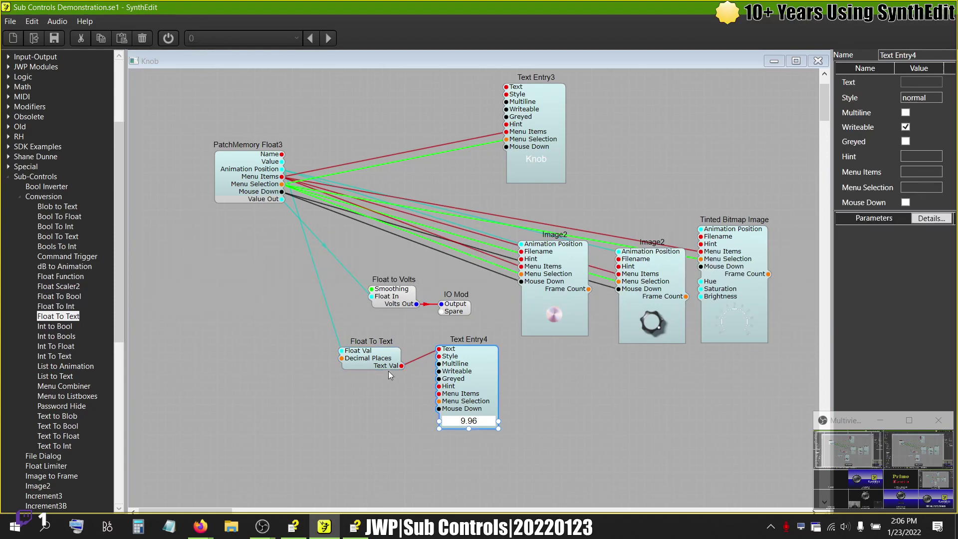
Step: Set Float To Text's Decimal Places to 0, turning the shiny cap Image2 knob before and after the change to test the display
left_click(375, 363)
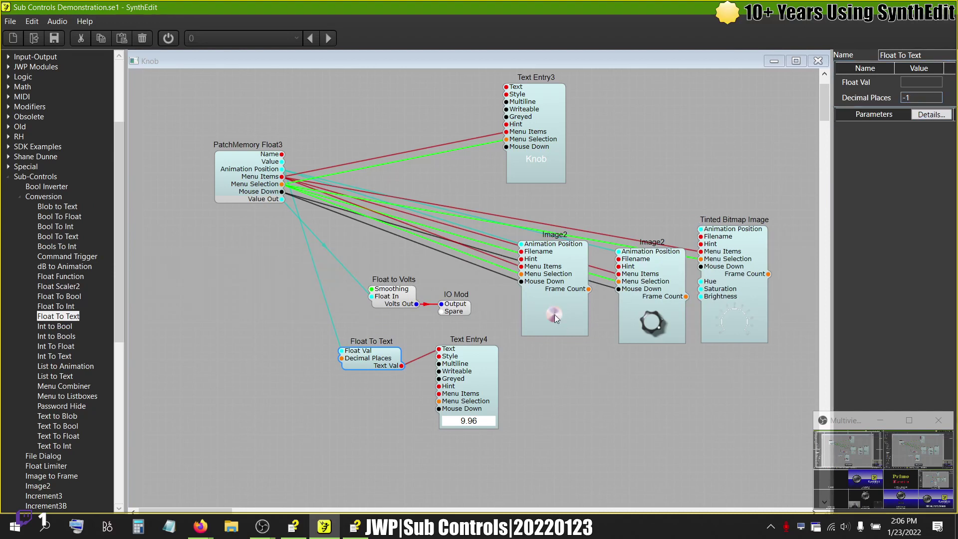
left_click_drag(554, 314, 553, 349)
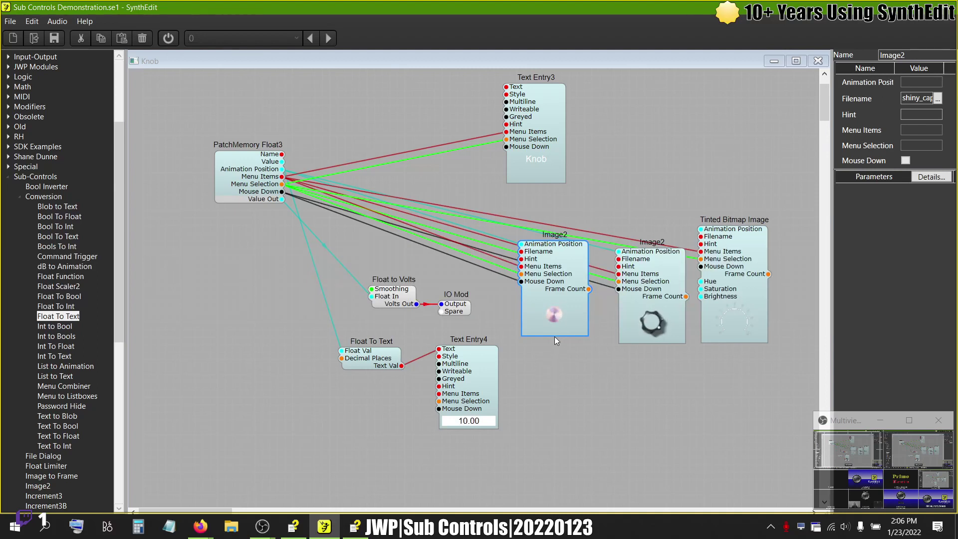
left_click(392, 361)
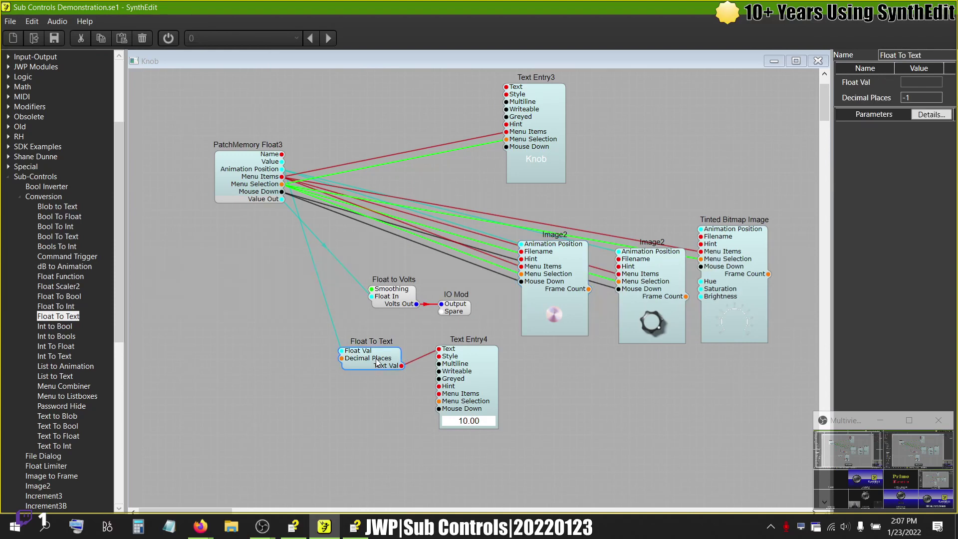
type("0")
left_click(836, 94)
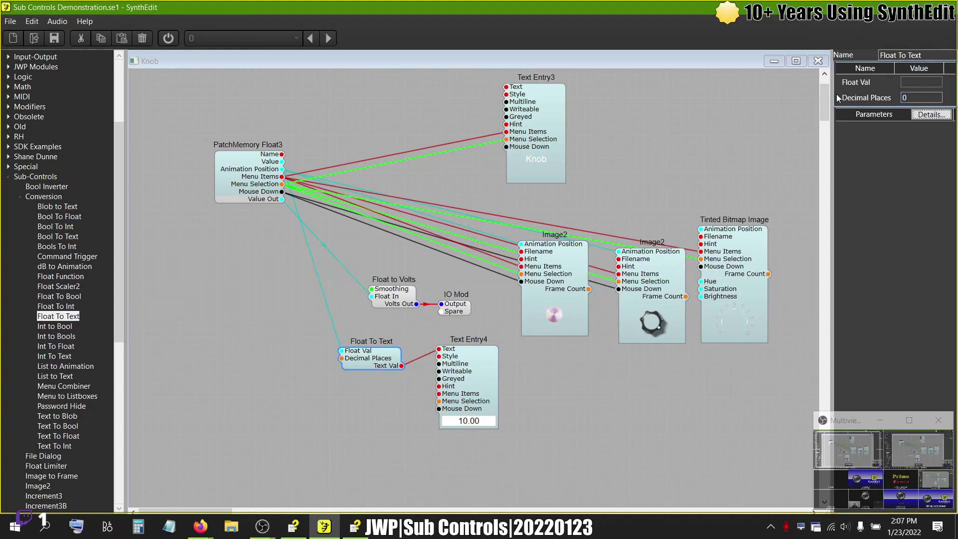
left_click_drag(561, 307, 554, 288)
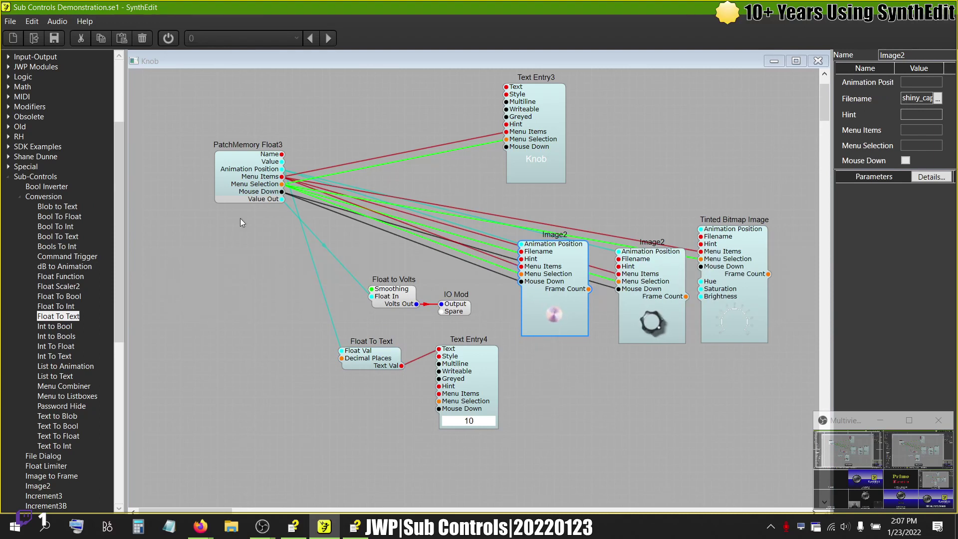
Step: Turn the shiny cap knob and compare PatchMemory Float3's Value with the number displayed in Text Entry4
left_click(232, 177)
left_click_drag(550, 313, 551, 331)
left_click(250, 197)
left_click_drag(281, 169, 885, 131)
left_click_drag(793, 146, 897, 128)
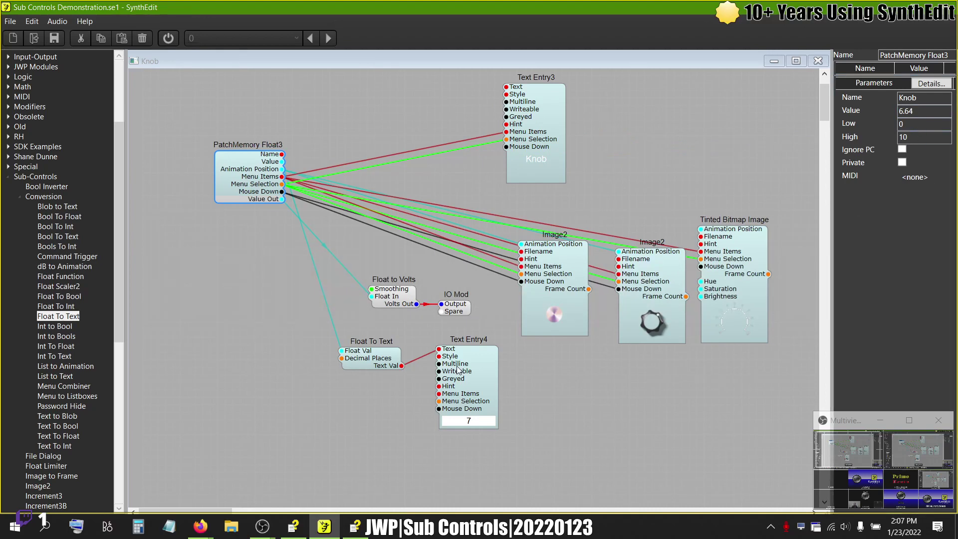
Step: Try Decimal Places values of 1, 2 and 5 on Float To Text, and turn the knob down to 0
left_click(372, 362)
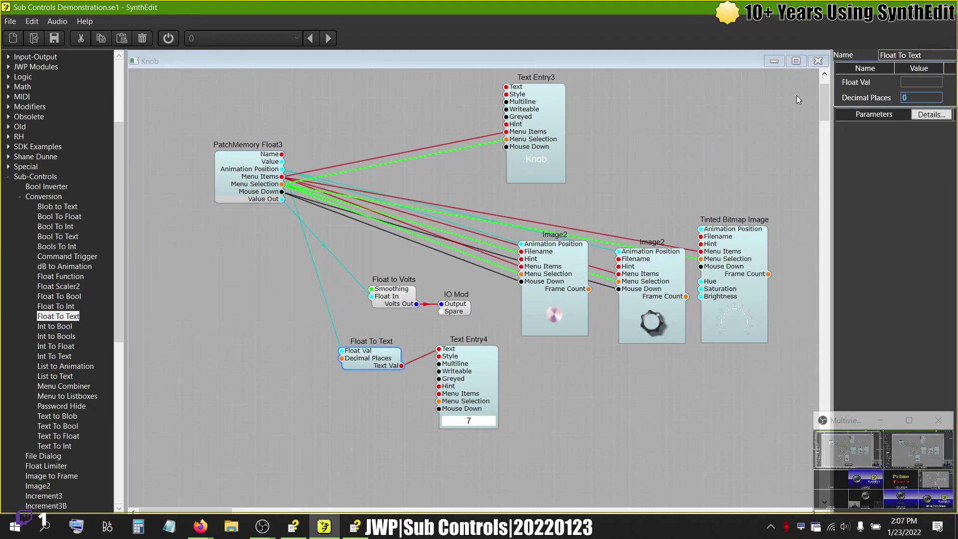
type("1")
key("Tab")
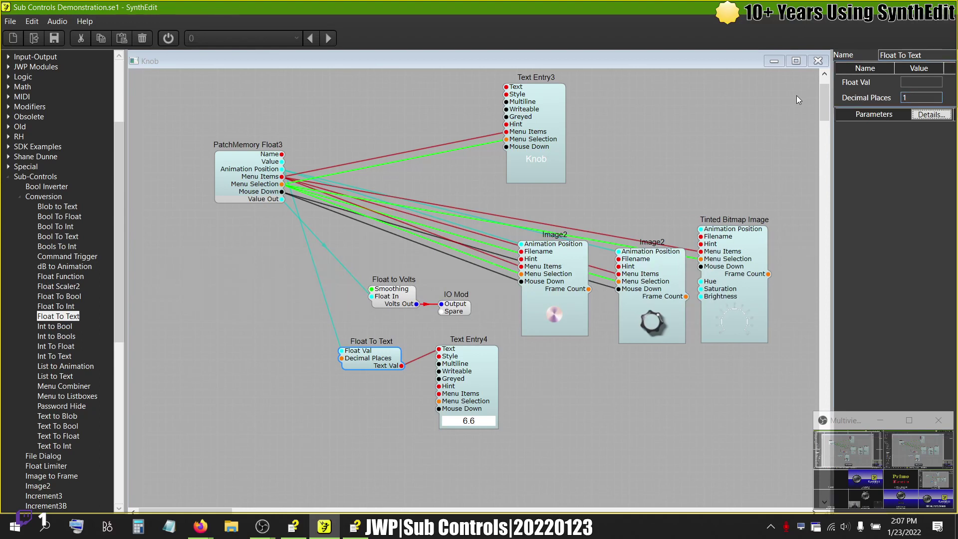
double_click(934, 96)
type("2")
key("Tab")
key("shift+Tab")
type("5")
key("Tab")
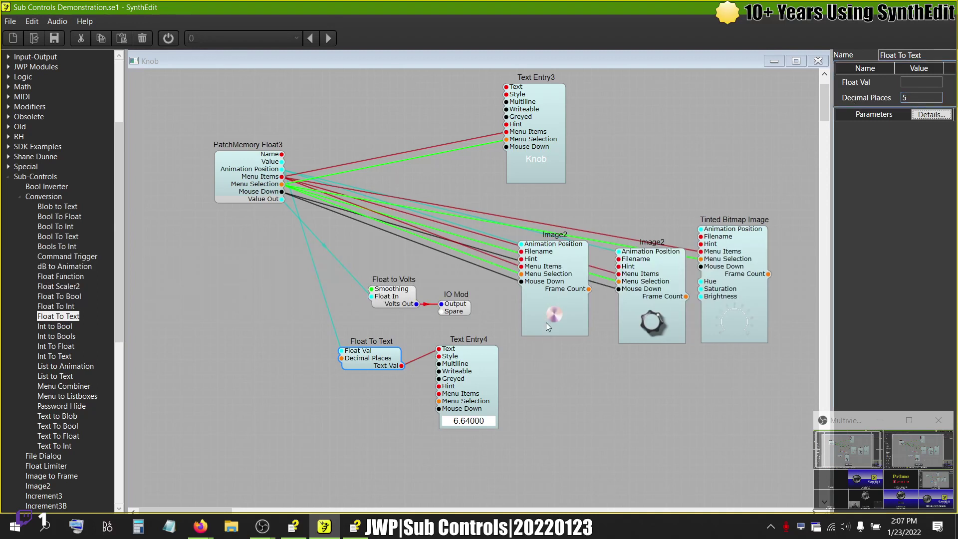
left_click_drag(546, 322, 549, 365)
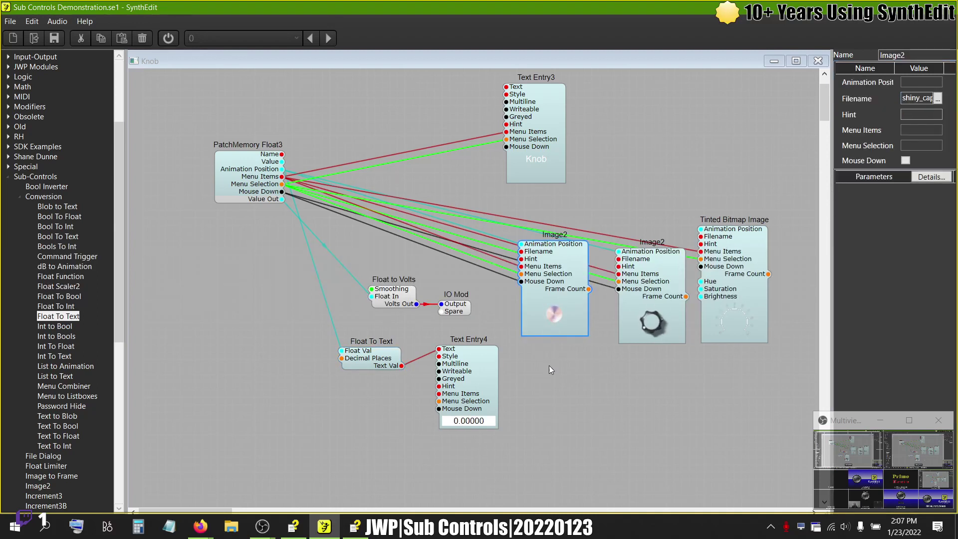
Step: Set Float To Text's Decimal Places to -1
left_click(370, 362)
type("-1")
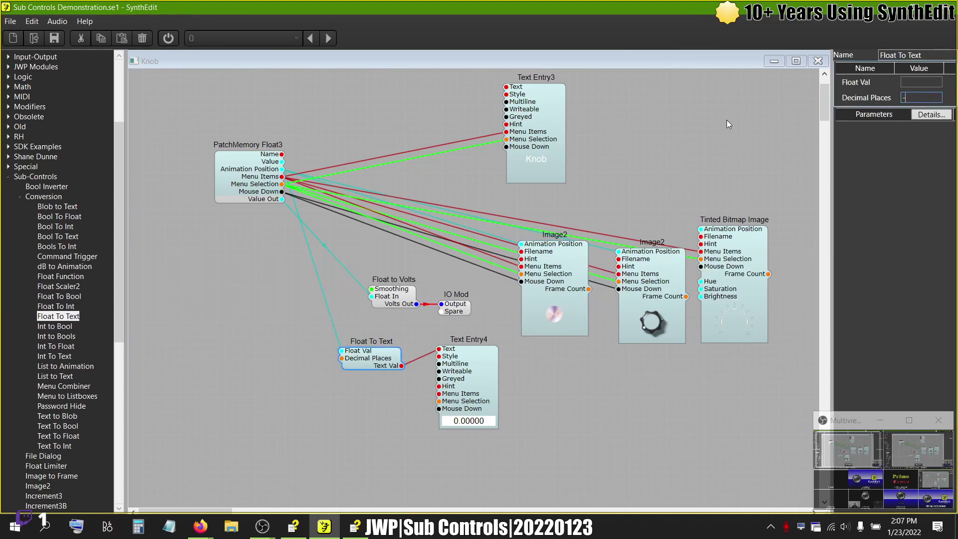
key("Tab")
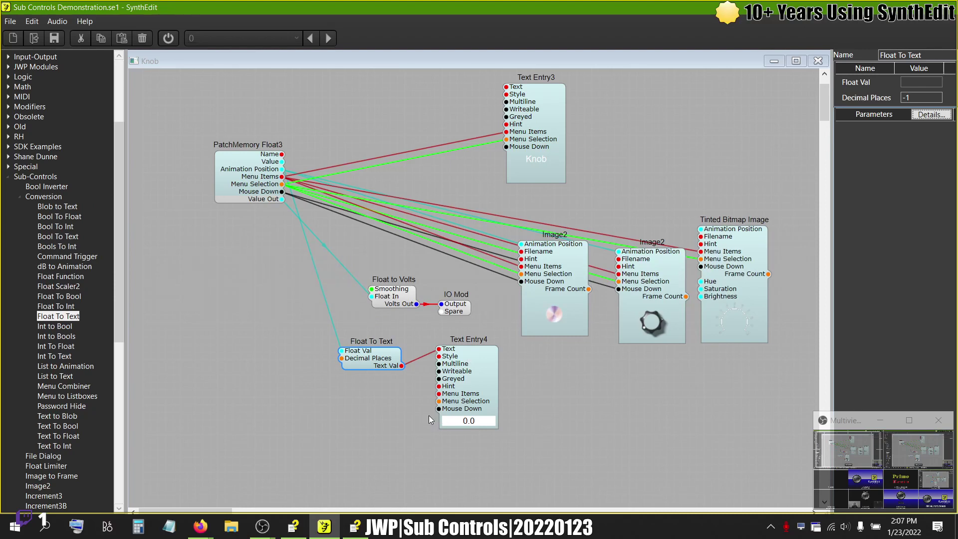
Step: Switch to the SynthEdit Help and read how the three categories of Sub-Control work, returning to the Knob structure when done
key("alt+Tab")
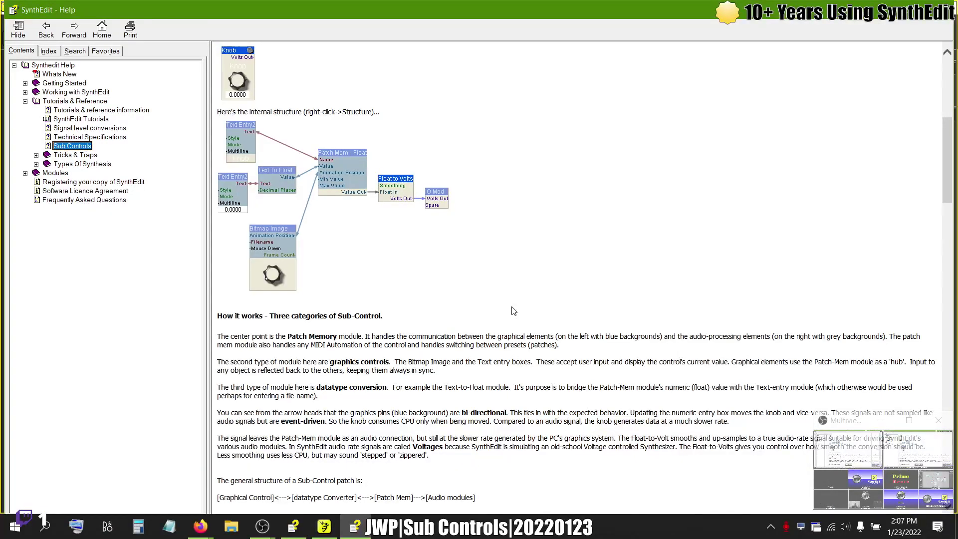
key("alt+Tab")
key("Escape")
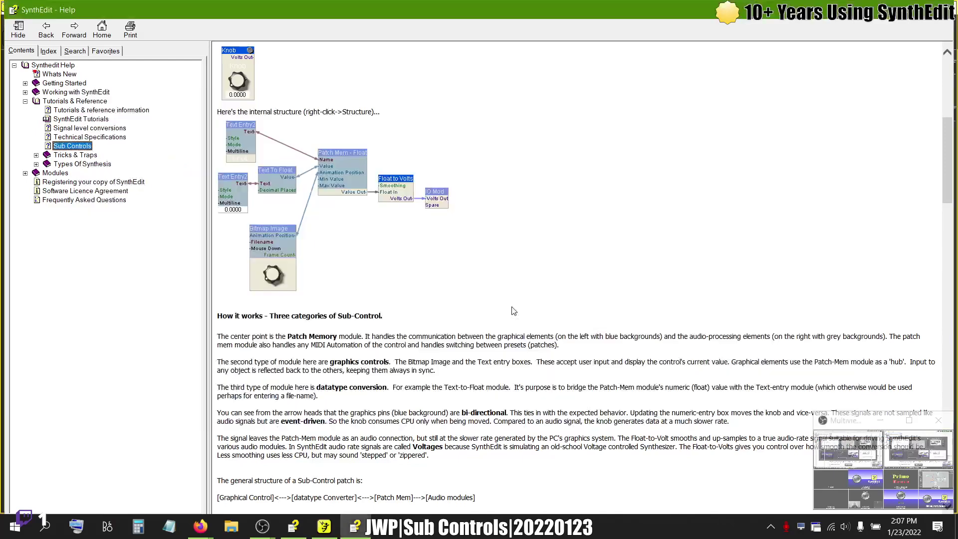
scroll(514, 311, "down", 4)
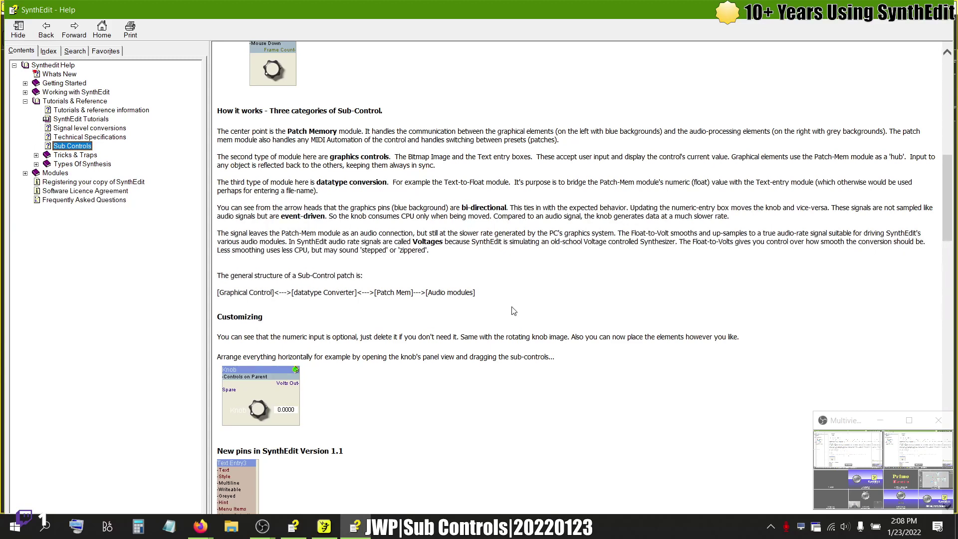
key("alt+Tab")
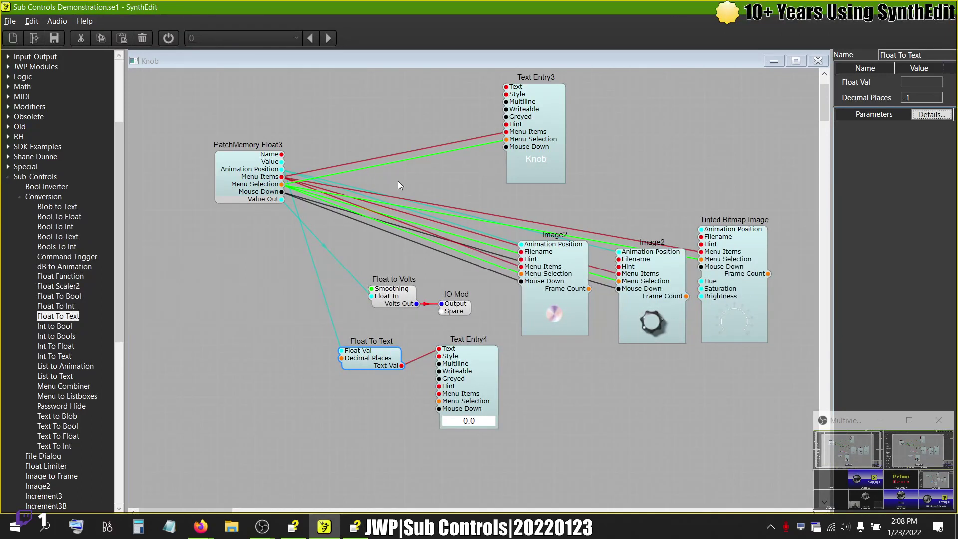
Step: Shift the shiny cap Image2 module slightly right and the Float To Text module slightly left
left_click_drag(553, 265, 558, 267)
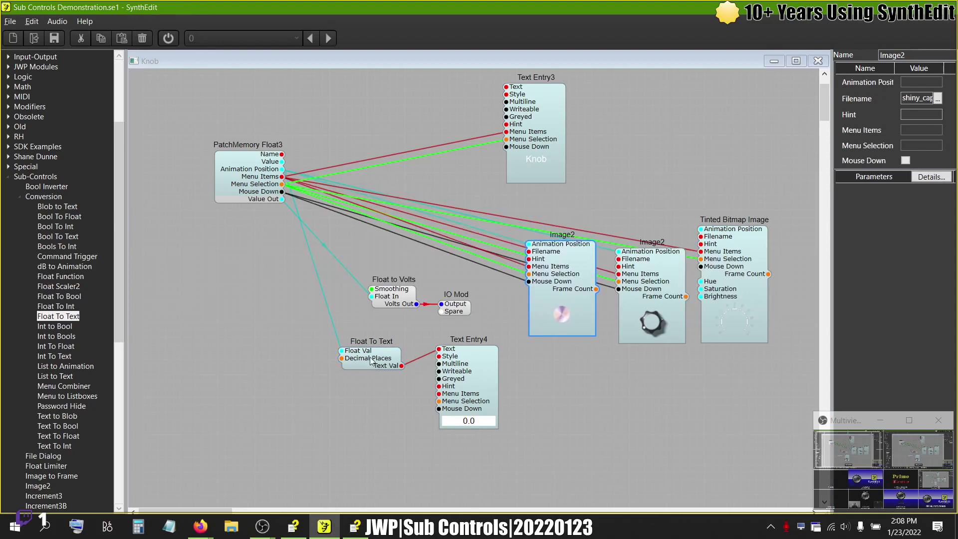
mouse_move(355, 350)
left_mouse_down()
mouse_move(379, 171)
mouse_move(349, 260)
mouse_move(349, 191)
mouse_move(342, 356)
mouse_move(348, 349)
left_mouse_up()
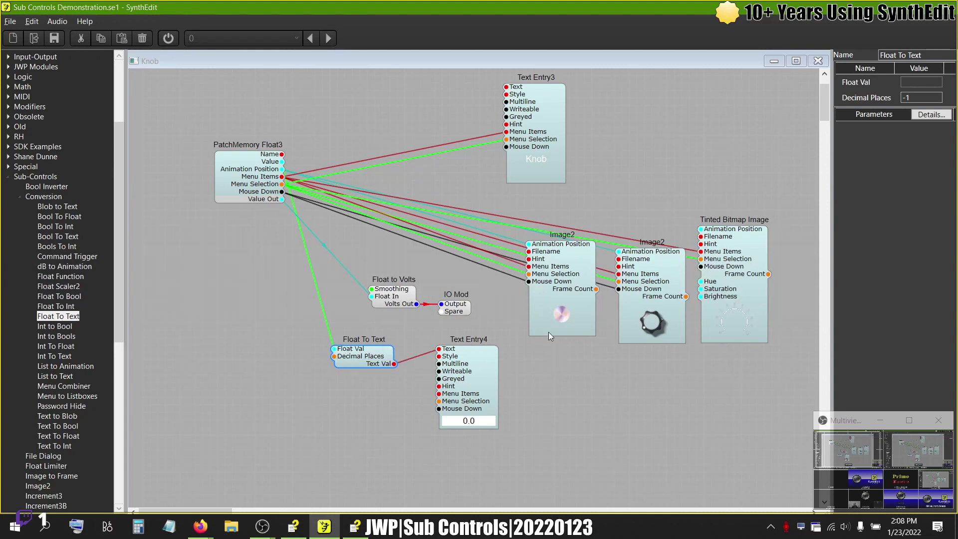
Step: Enter 5 in Text Entry4 and turn the shiny cap Image2 knob down to 1.48 to test the two-way link
left_click(474, 423)
type("5")
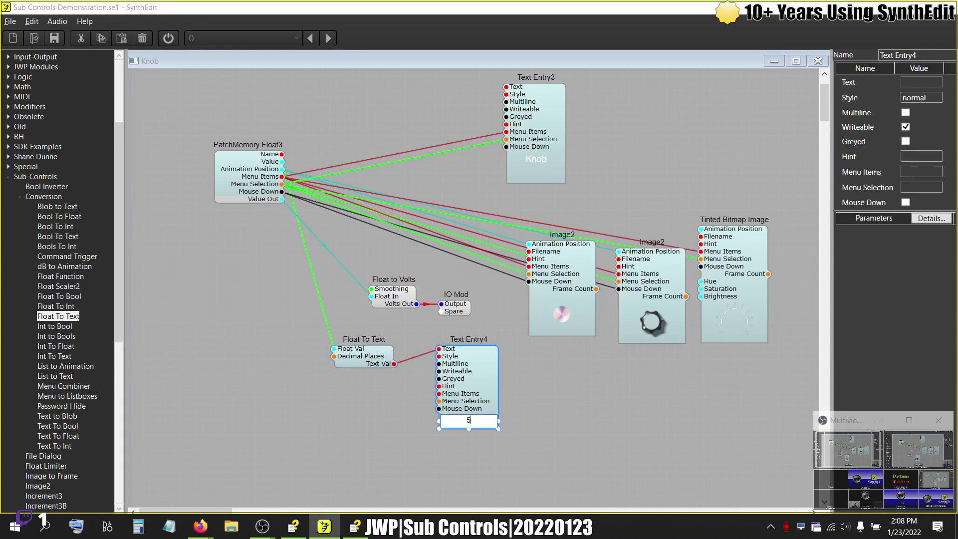
key("Return")
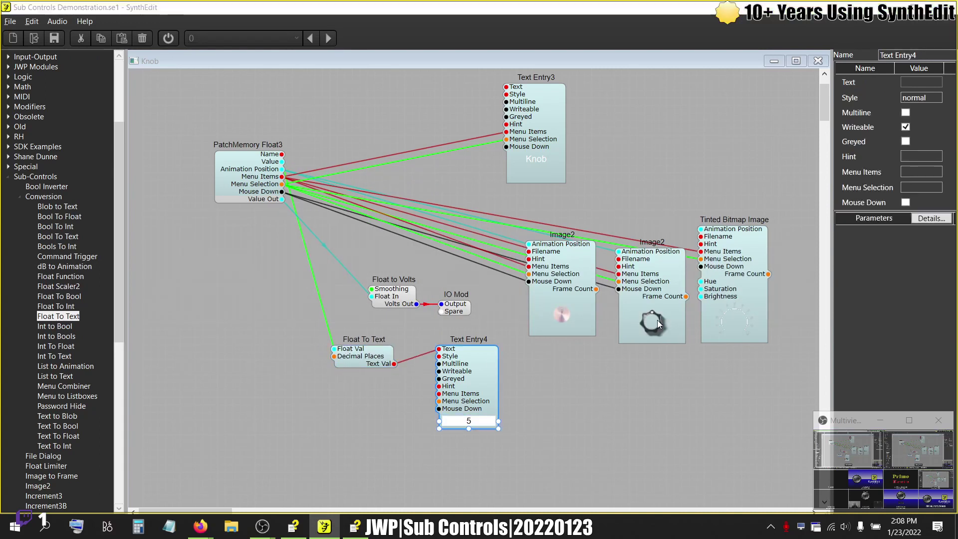
mouse_move(651, 317)
left_mouse_down()
mouse_move(651, 332)
mouse_move(648, 319)
left_mouse_up()
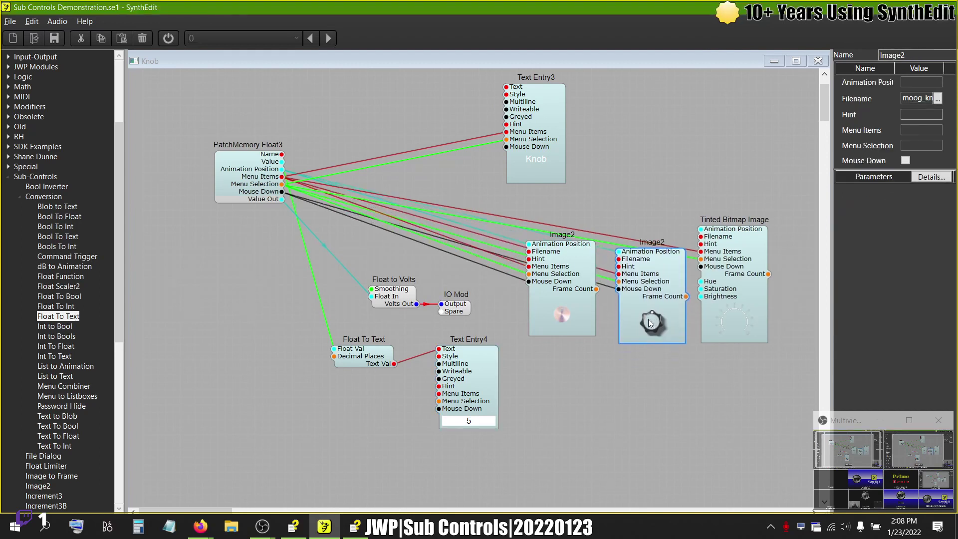
left_click(567, 316)
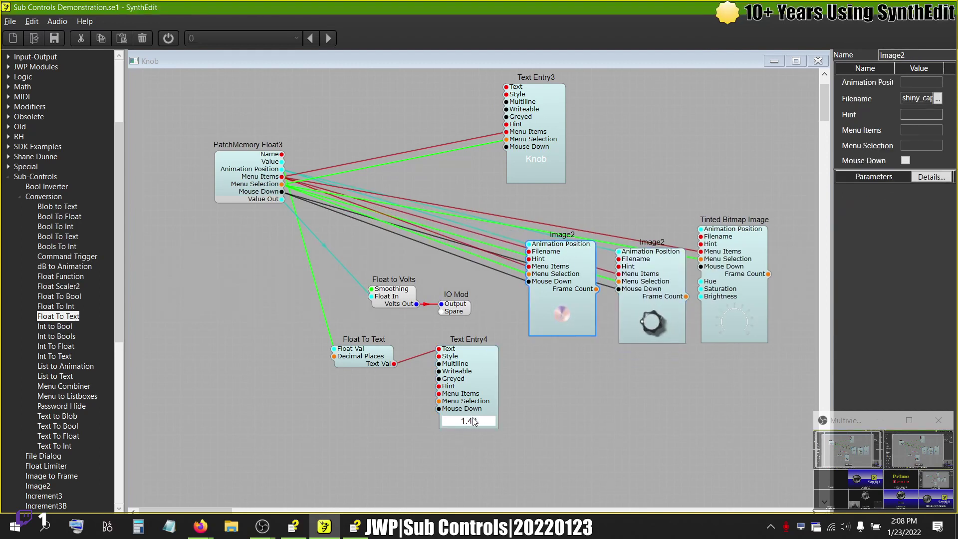
key("alt+Tab")
key("alt+Tab")
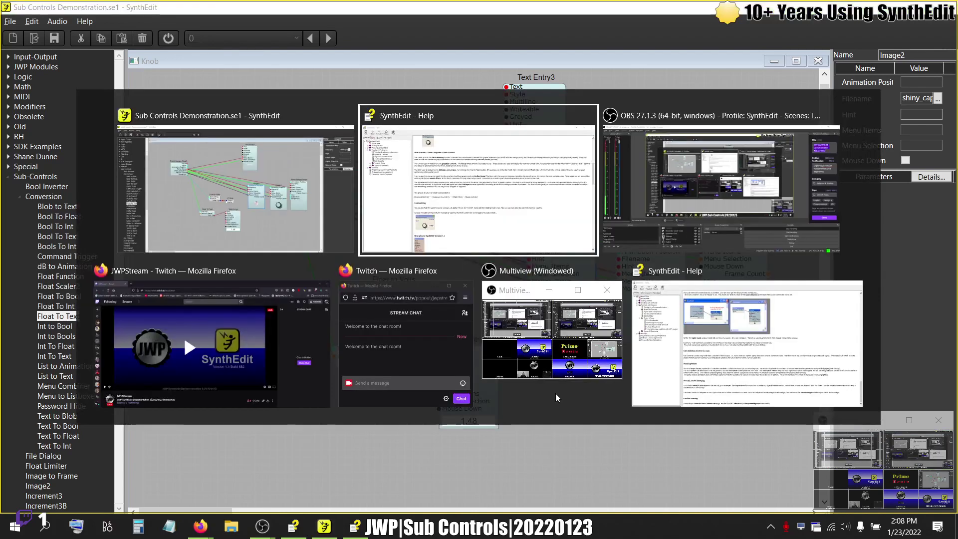
key("alt+shift+Tab")
key("alt+shift+Tab")
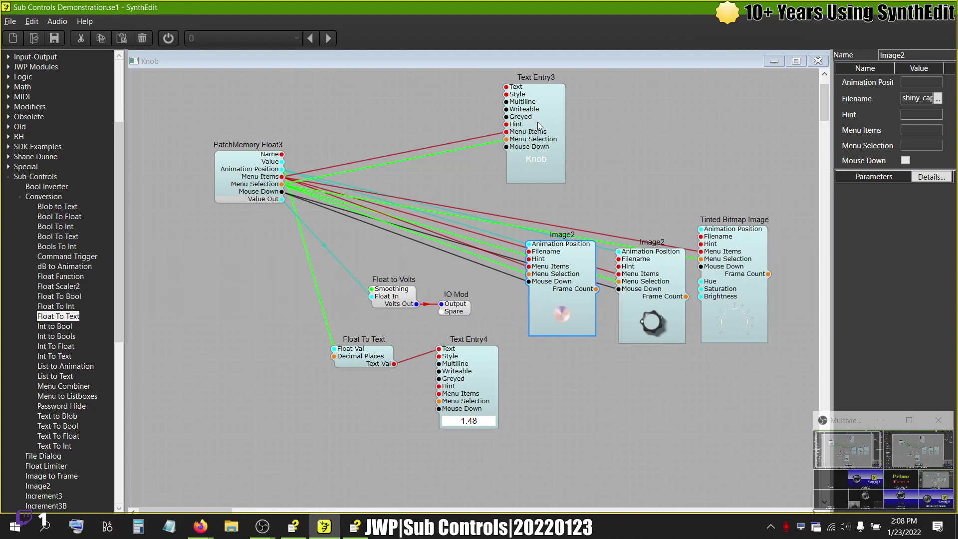
Step: Move the moog knob Image2 up level with the shiny cap Image2, and turn the shiny cap knob to 3.32
mouse_move(647, 325)
left_mouse_down()
mouse_move(645, 307)
mouse_move(643, 317)
left_mouse_up()
left_click_drag(559, 318, 561, 306)
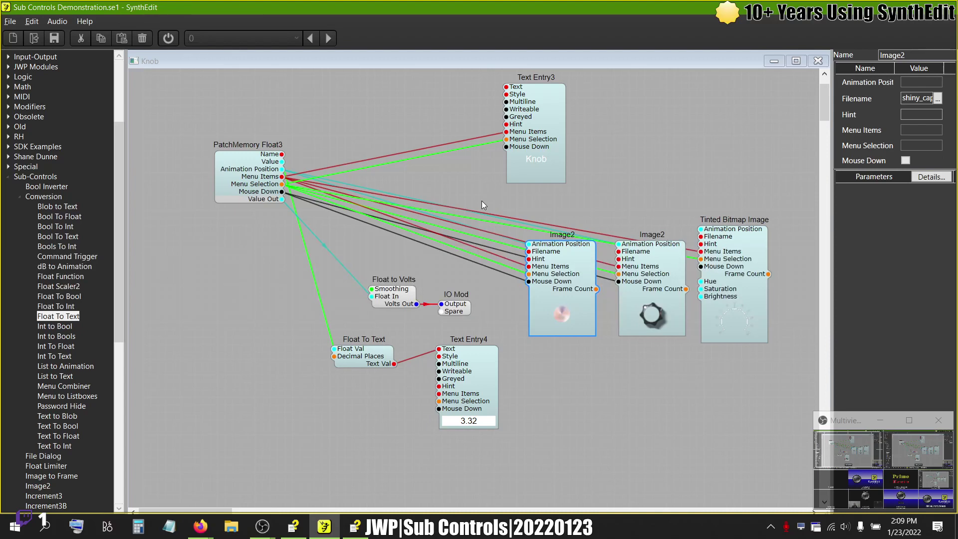
Step: Compare the help page's Float-to-Volts explanation with the Float to Volts module, and read on through Customizing to the new pins section
key("alt+Tab")
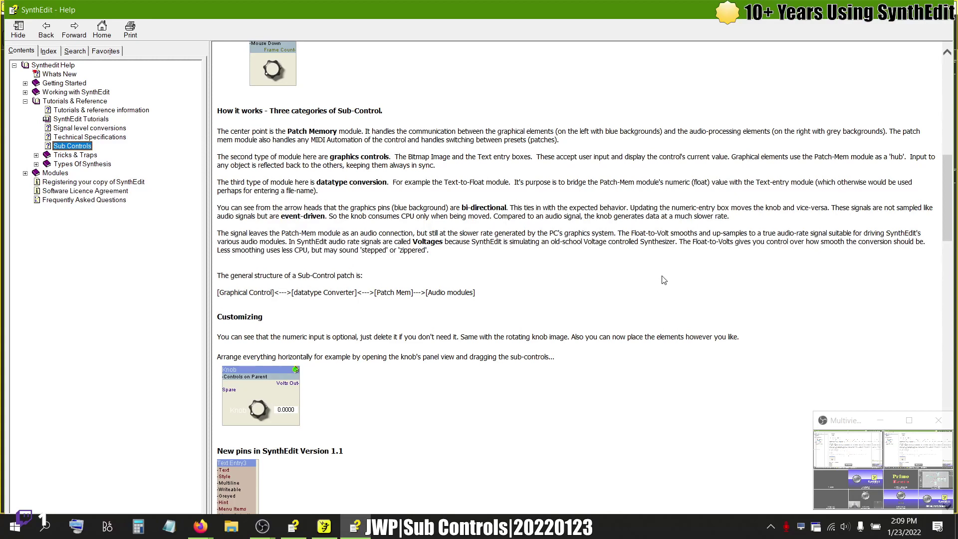
key("alt+Tab")
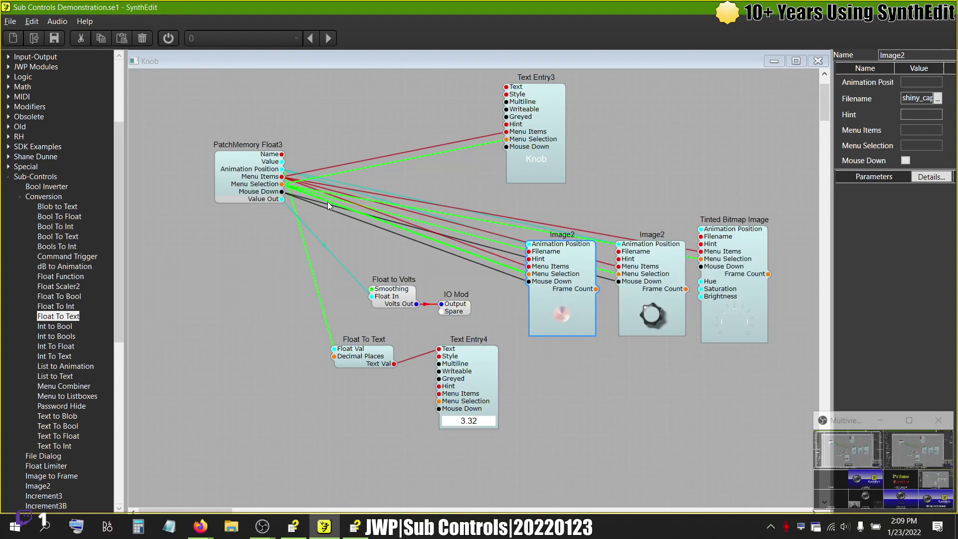
left_click(406, 299)
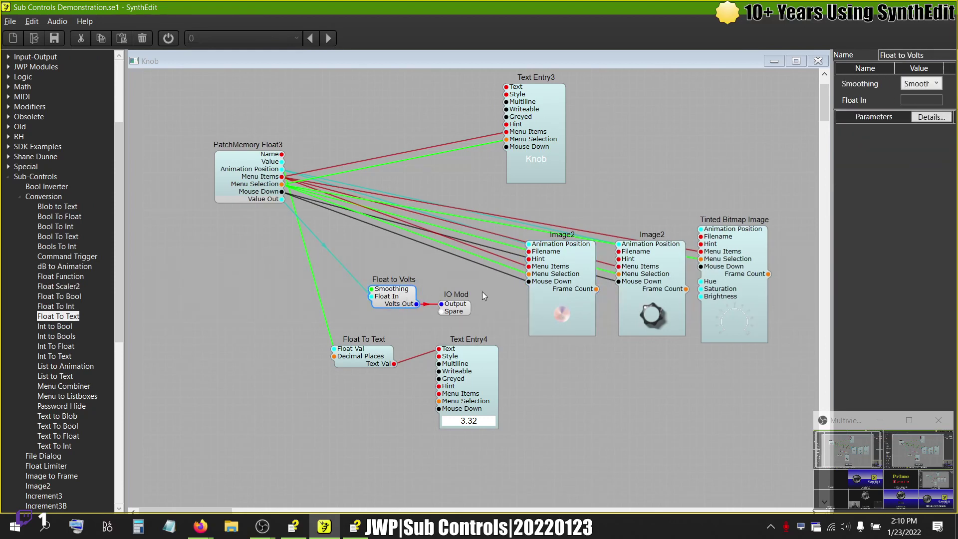
key("alt+Tab")
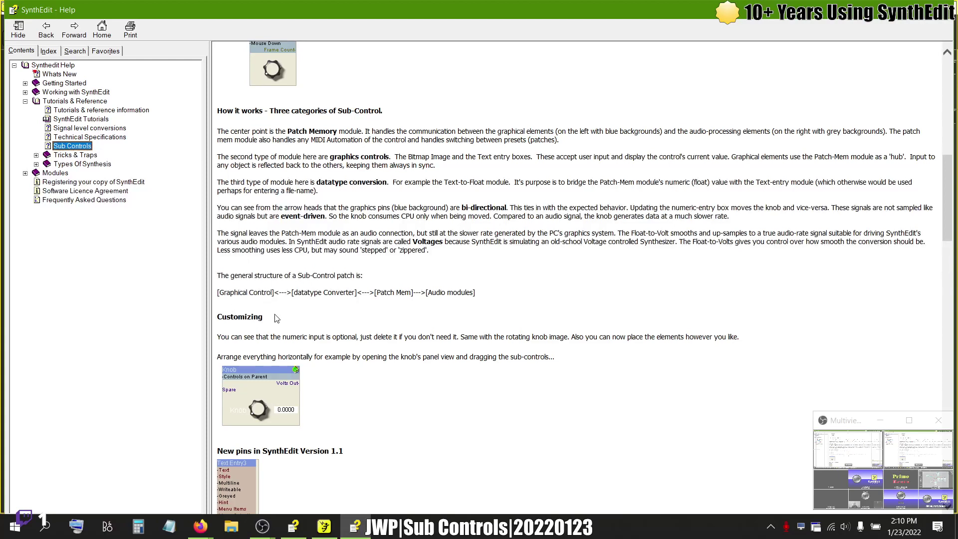
scroll(277, 318, "down", 1)
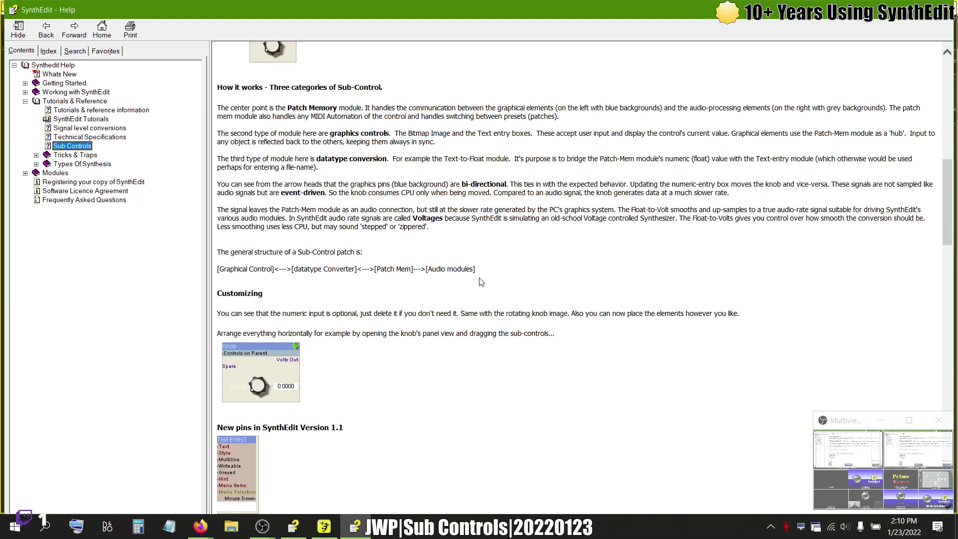
scroll(481, 283, "down", 2)
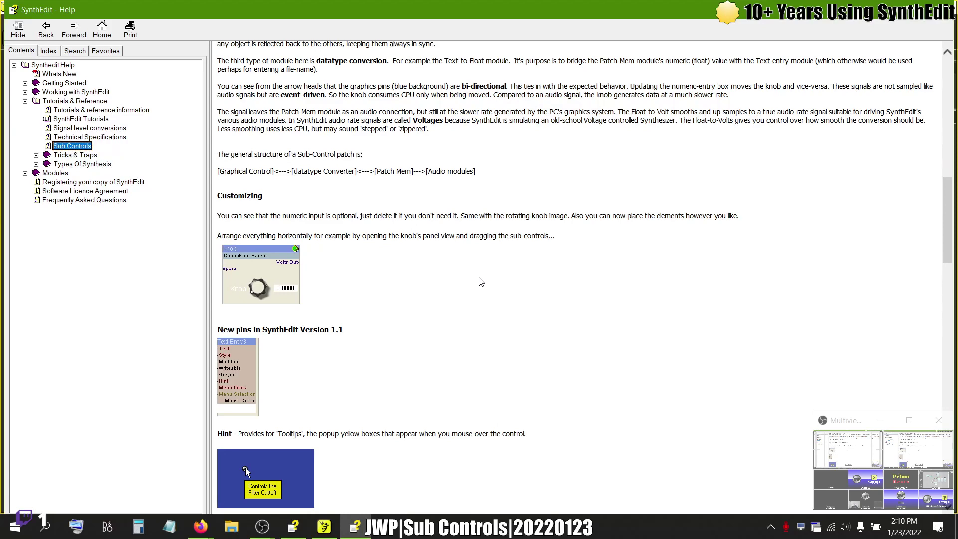
Step: Return to the Knob structure, open its panel for editing, and enlarge and reposition the panel window beside the Text Entry modules
key("alt+Tab")
right_click(659, 150)
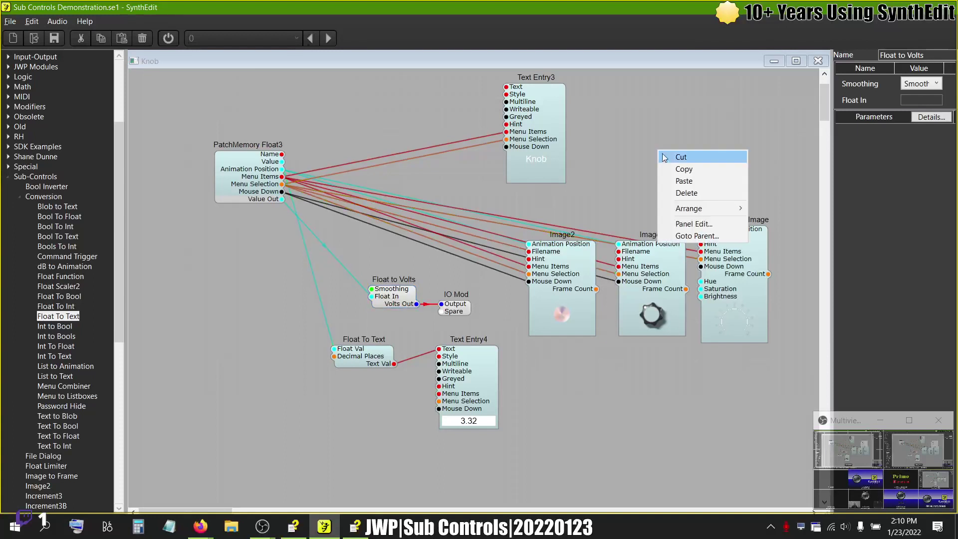
left_click(684, 223)
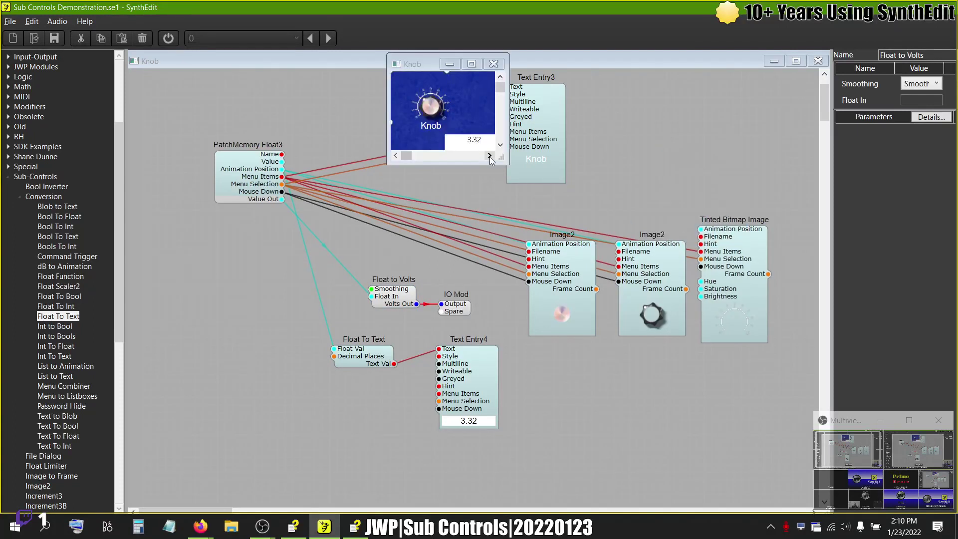
left_click_drag(501, 157, 636, 283)
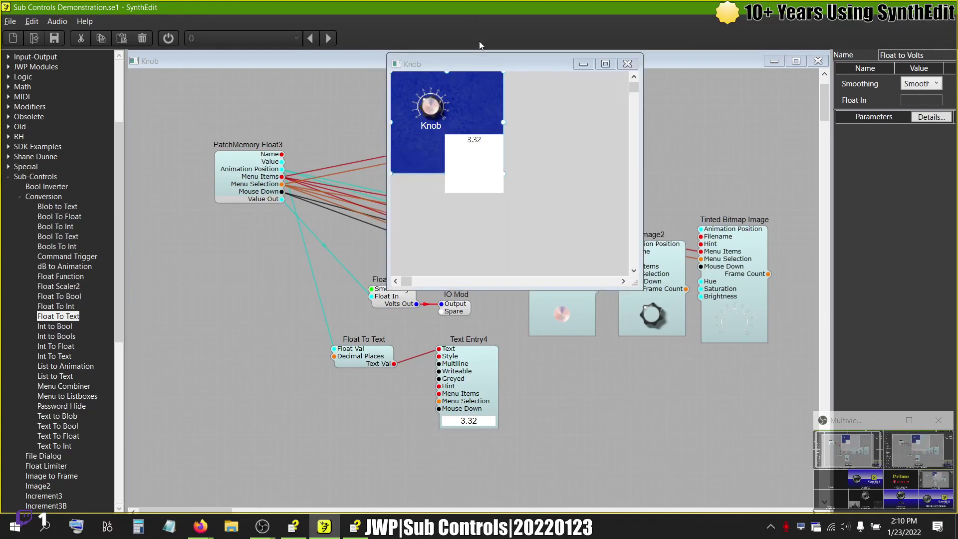
left_click_drag(408, 66, 598, 158)
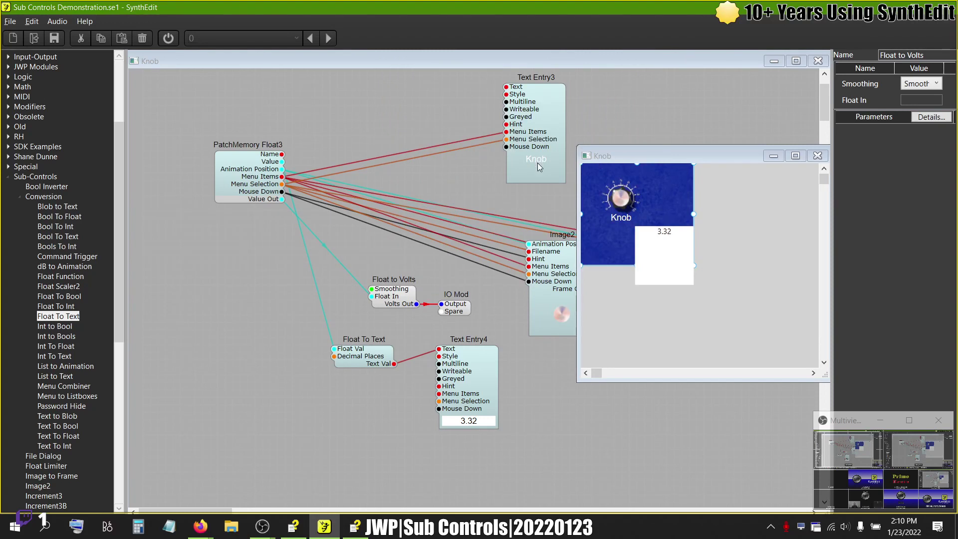
Step: Reduce the height of Text Entry4's numeric box in the Knob panel to a single text line
left_click(625, 219)
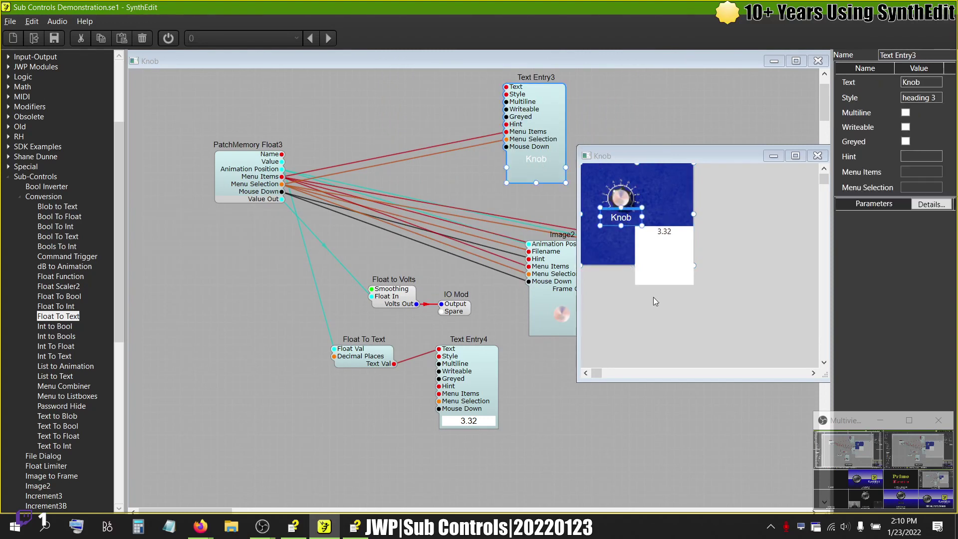
left_click(674, 242)
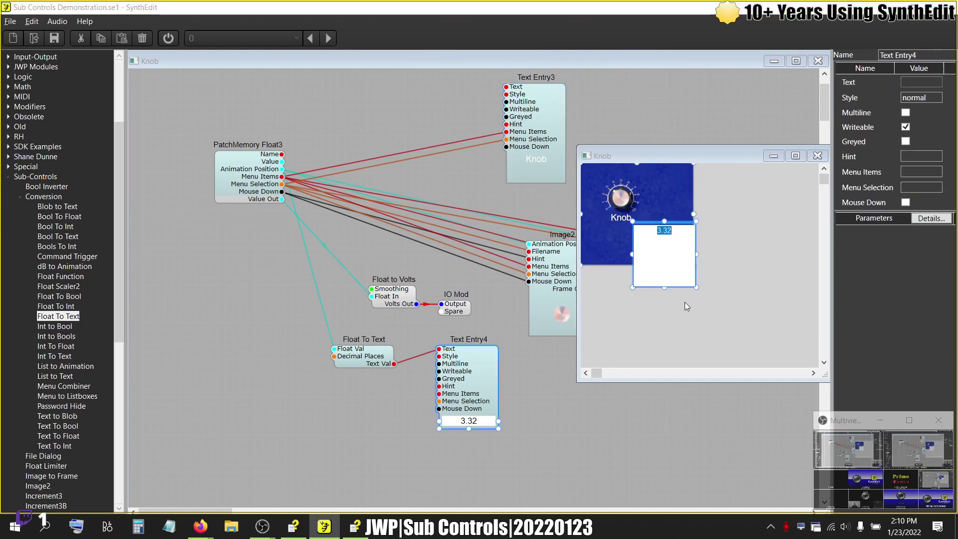
left_click_drag(664, 288, 659, 244)
left_click(667, 223)
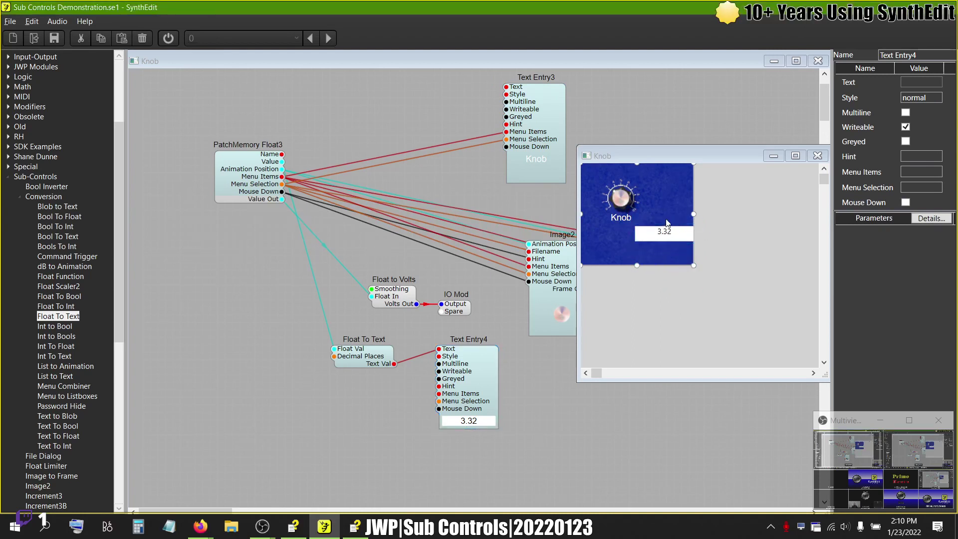
Step: Move the Knob label from below the knob to directly above it in the panel
left_click(623, 217)
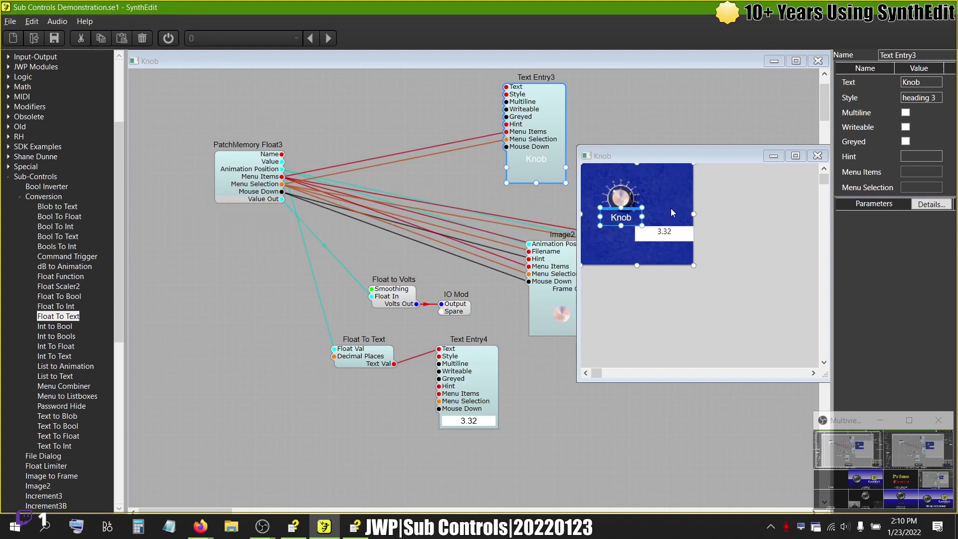
left_click(618, 194)
left_click_drag(634, 219, 633, 165)
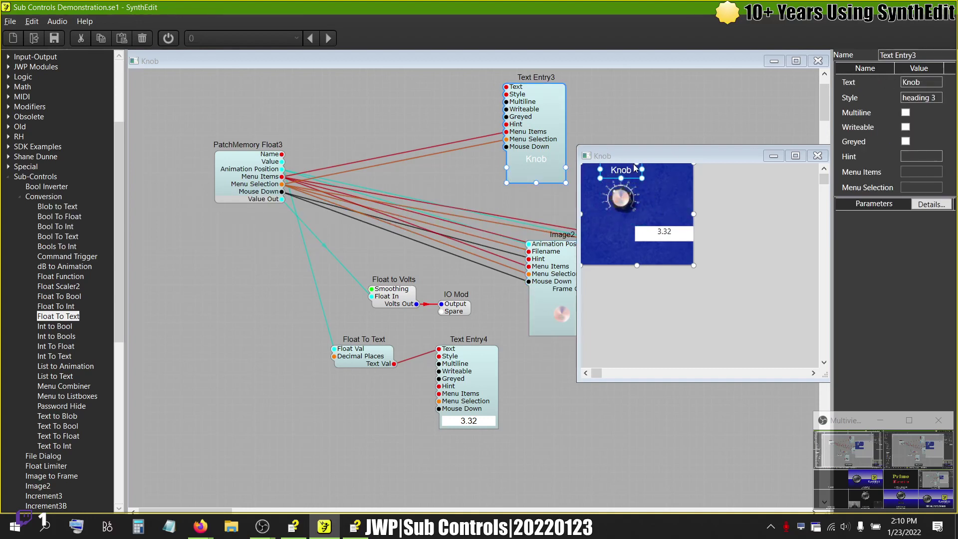
Step: Close the Knob panel window and set Text Entry3's Text to Control
double_click(922, 82)
left_click(817, 155)
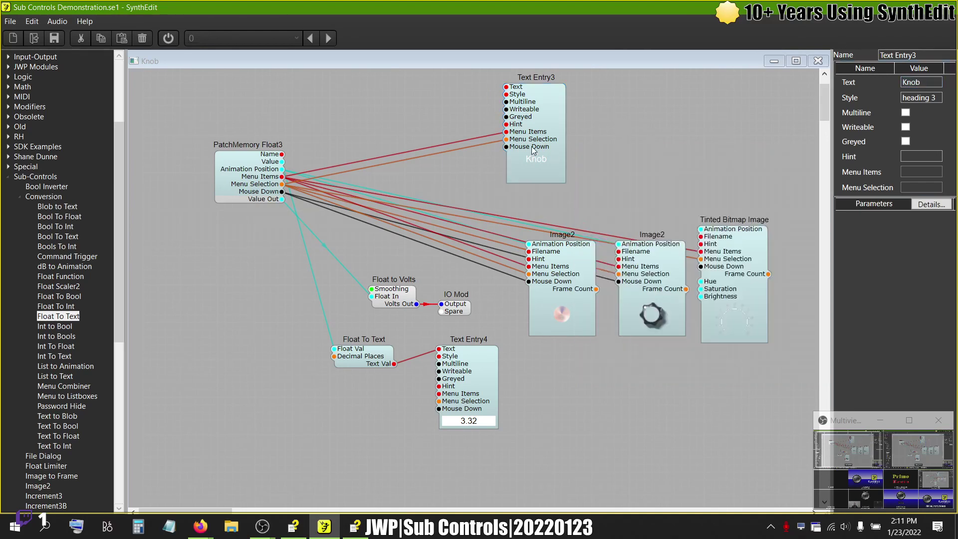
type("Con")
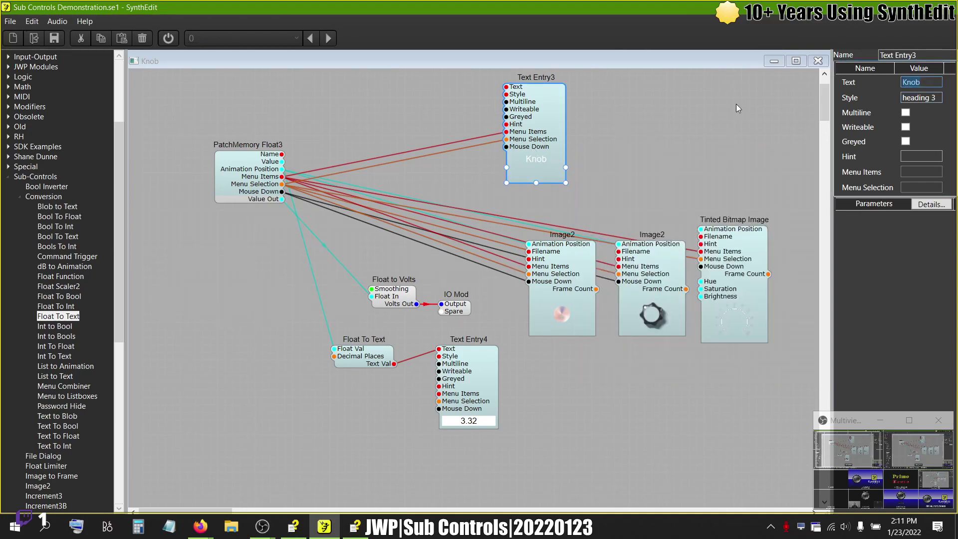
type("trol")
key("Return")
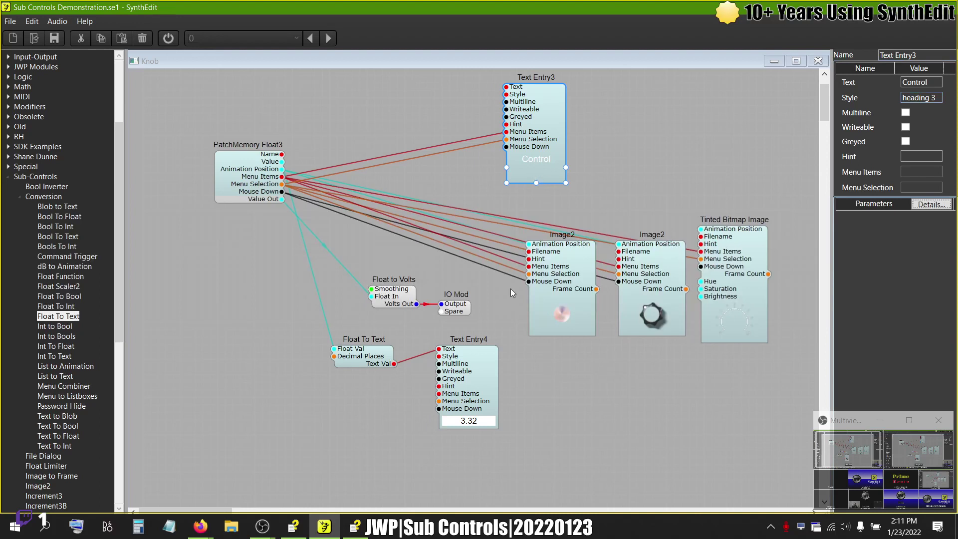
Step: Open the Knob panel for editing, then narrow Text Entry4's numeric box to fit its value and place it just below the knob
left_click(478, 367)
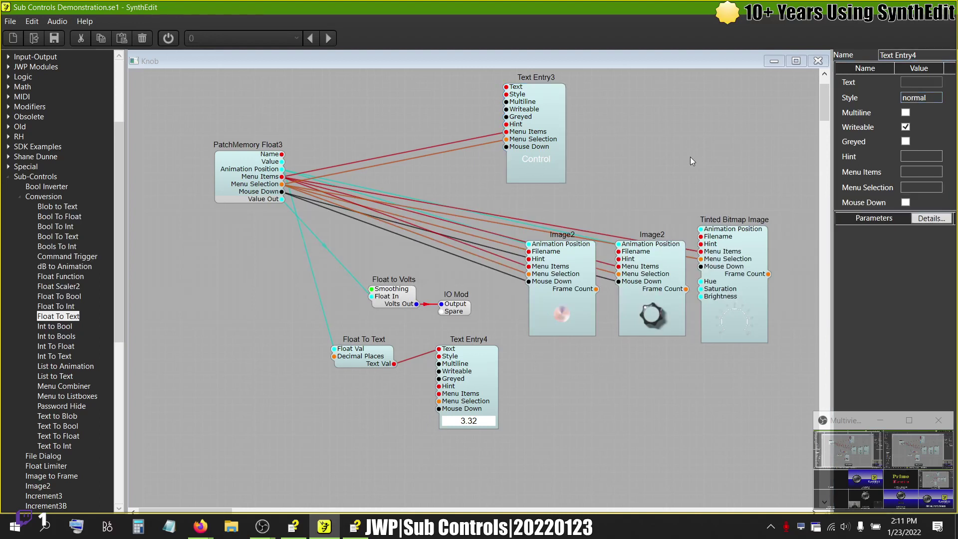
right_click(637, 161)
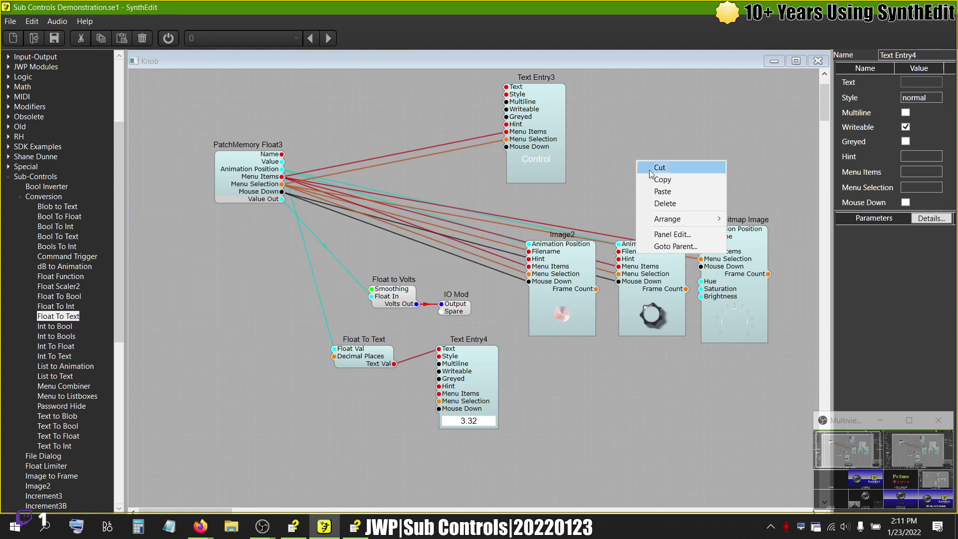
left_click(666, 235)
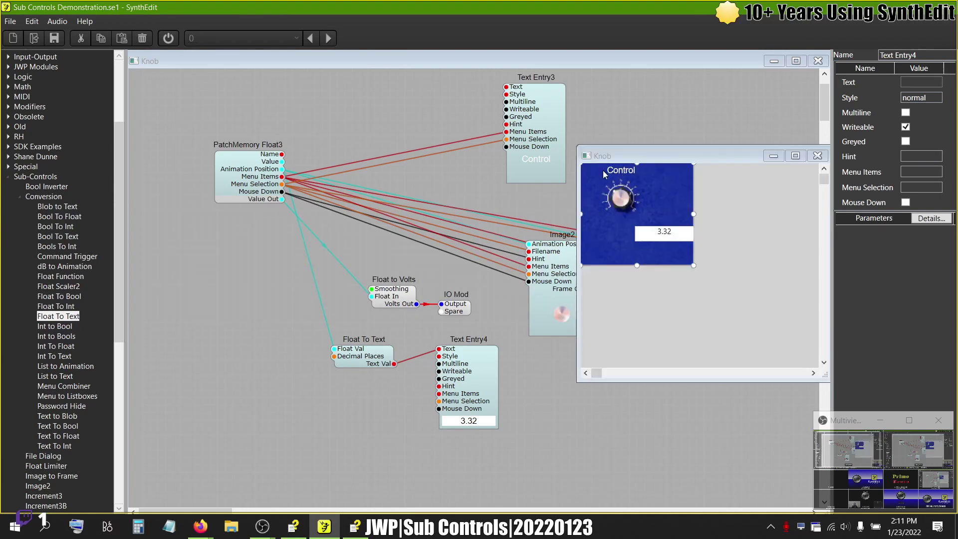
left_click(660, 234)
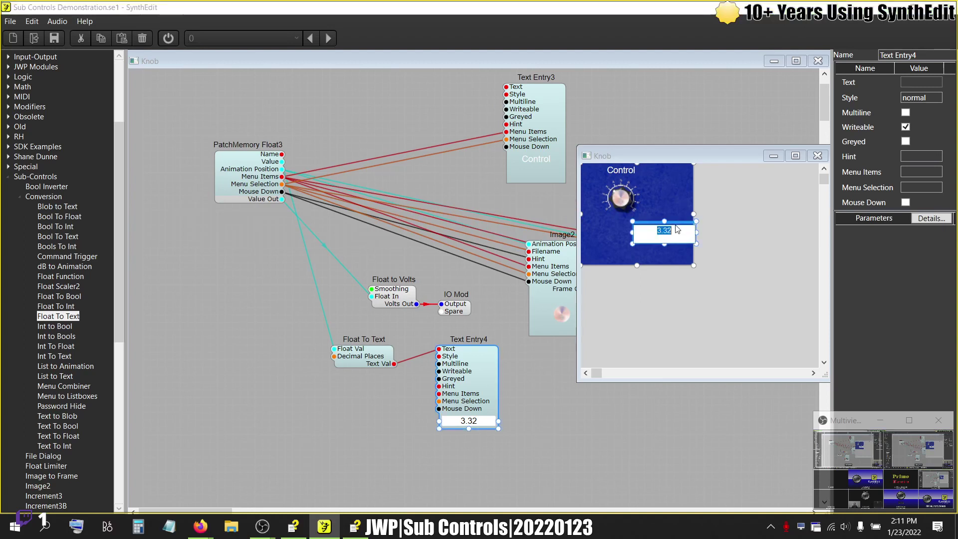
left_click_drag(660, 233, 632, 93)
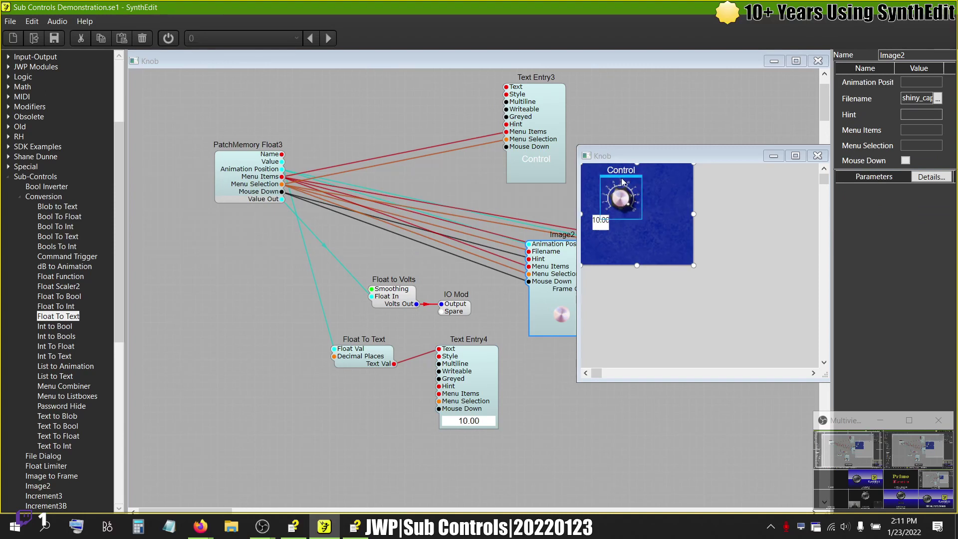
left_click(605, 224)
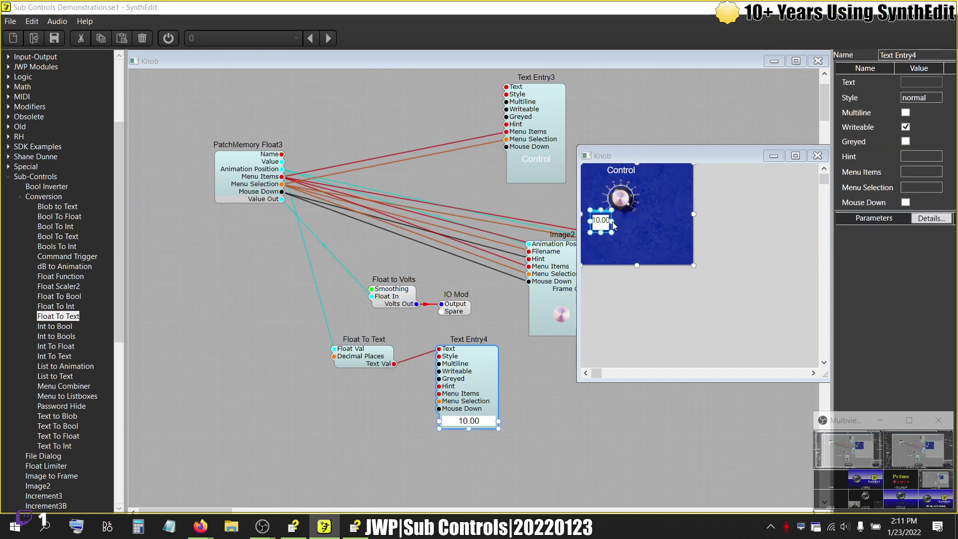
left_click_drag(612, 222, 606, 226)
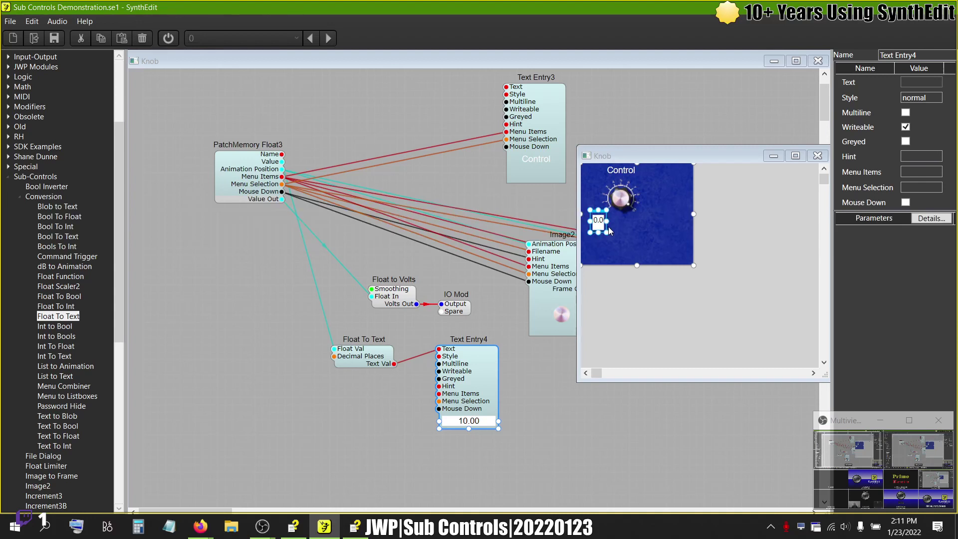
left_click_drag(615, 225, 644, 210)
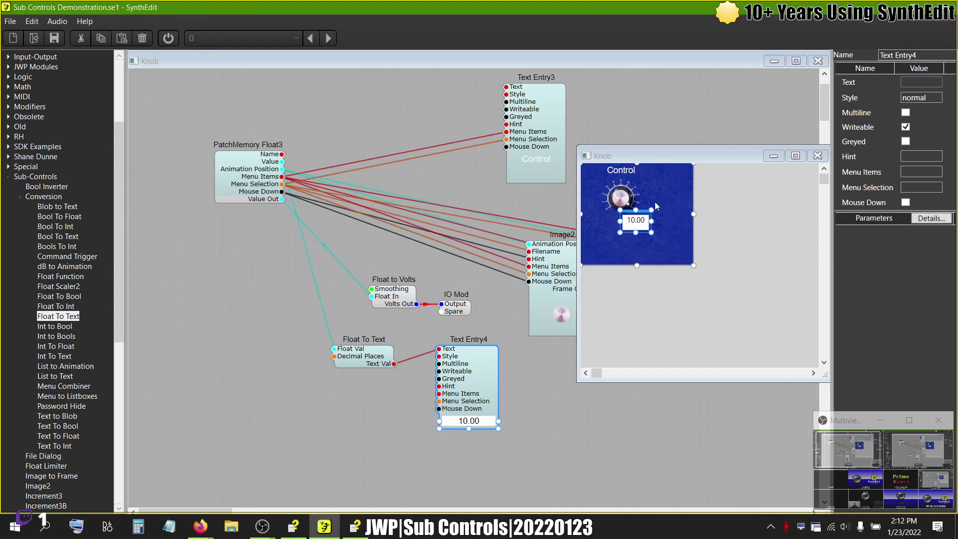
Step: Centre the knob graphics and Control label above the numeric box, lower the box slightly, and close the Knob panel
left_click_drag(727, 222, 546, 142)
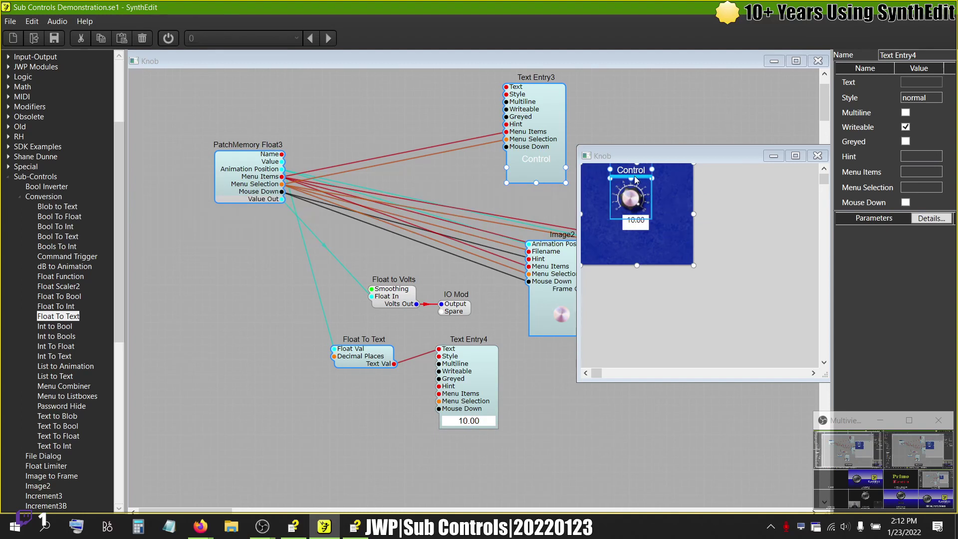
left_click(762, 247)
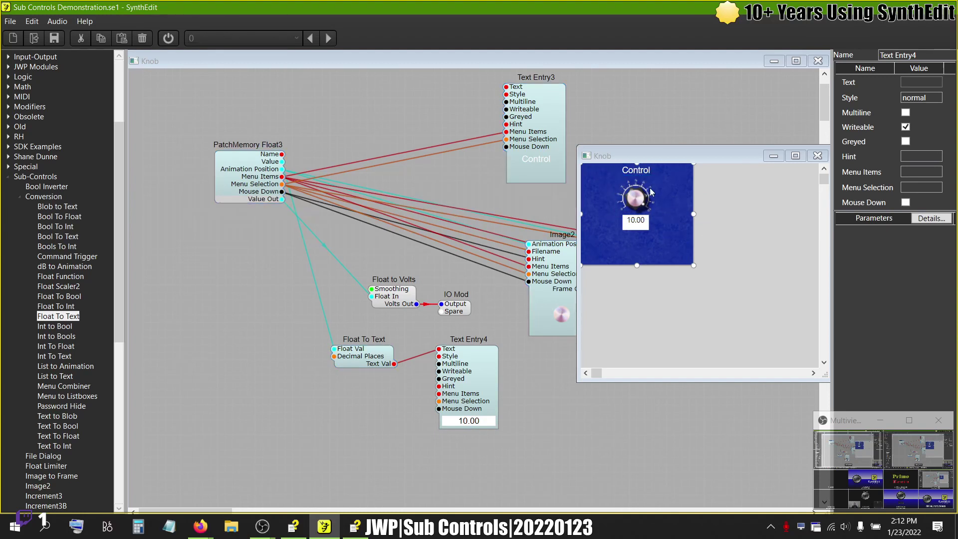
left_click(638, 220)
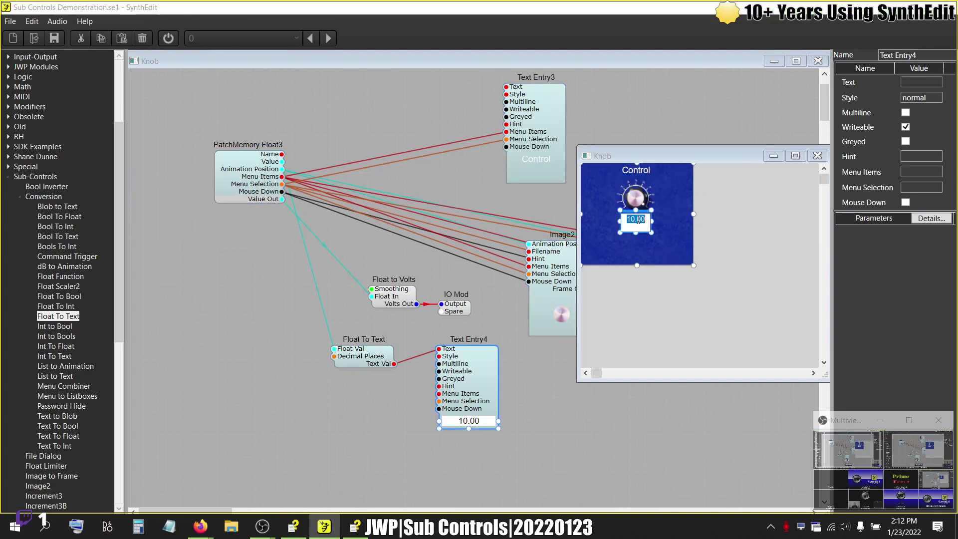
left_click(746, 235)
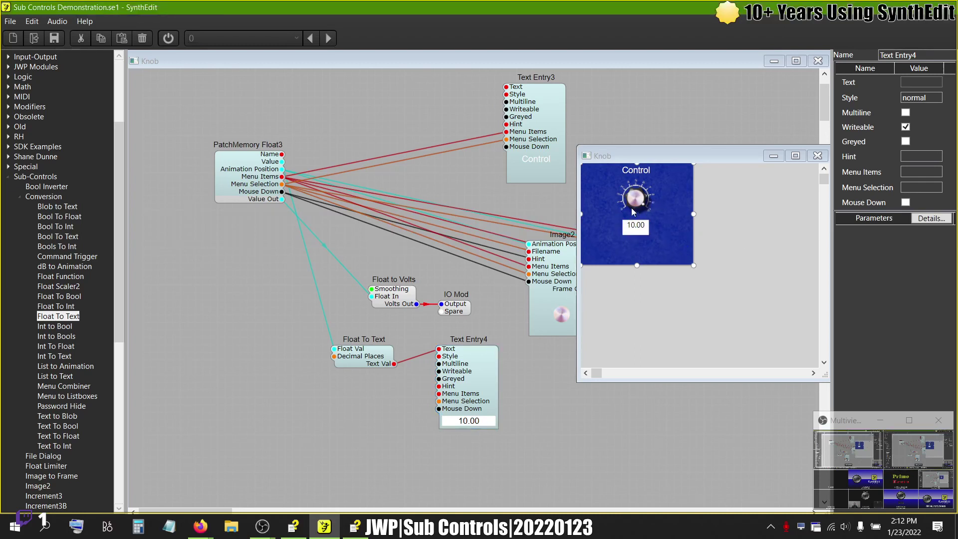
left_click(818, 157)
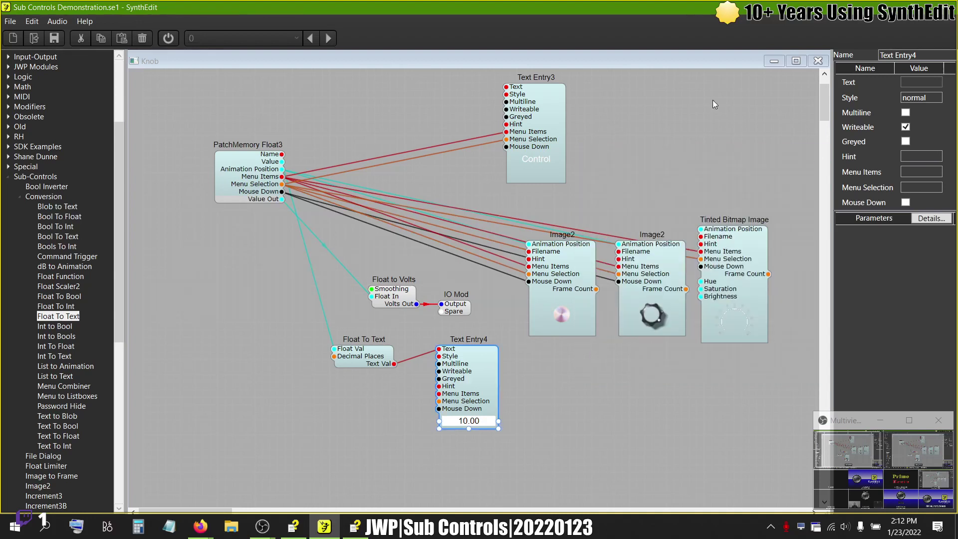
Step: Set Text Entry4's Style to heading 3
left_click_drag(939, 98, 823, 97)
type("h")
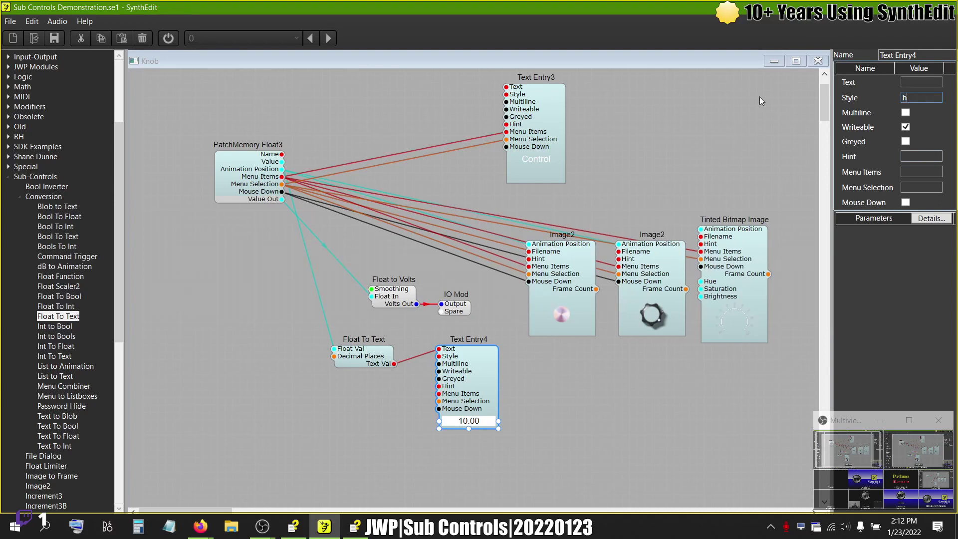
type("eading 3")
key("Return")
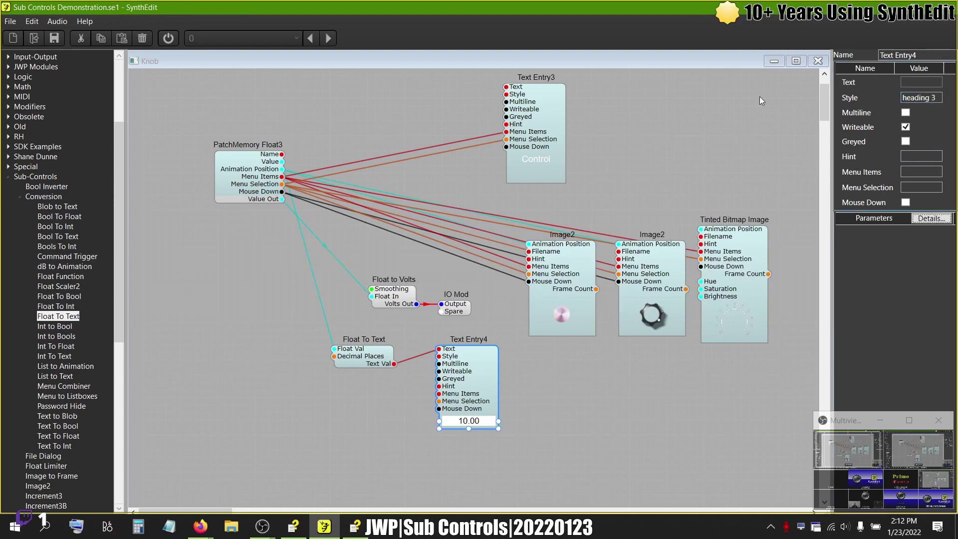
Step: Reopen the Knob panel, enter 5 in the numeric box below the knob, and close the panel
right_click(657, 145)
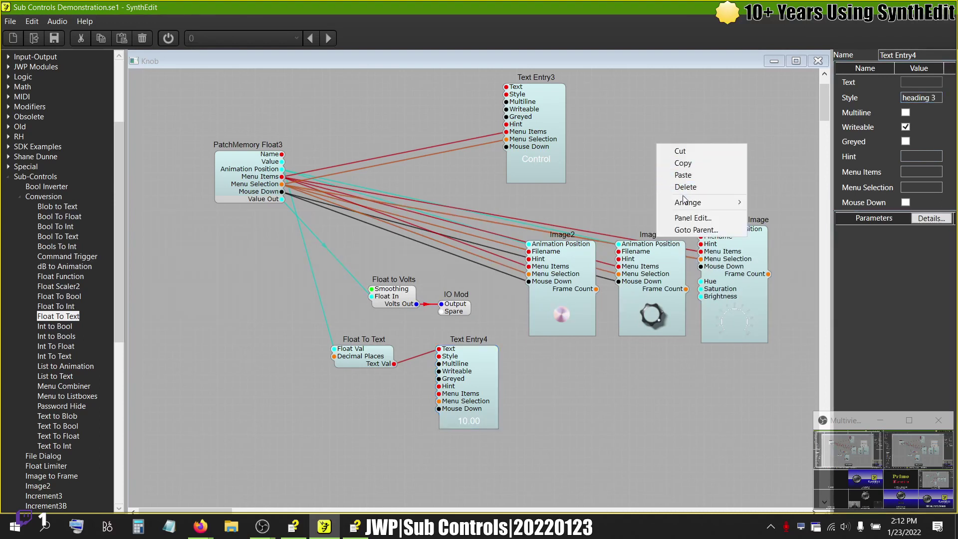
left_click(681, 214)
left_click(634, 225)
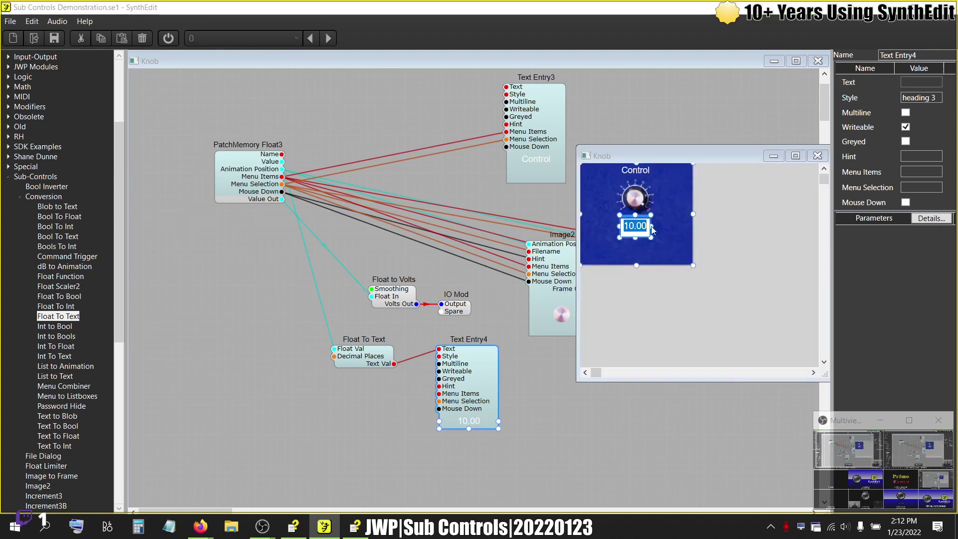
type("5")
key("Return")
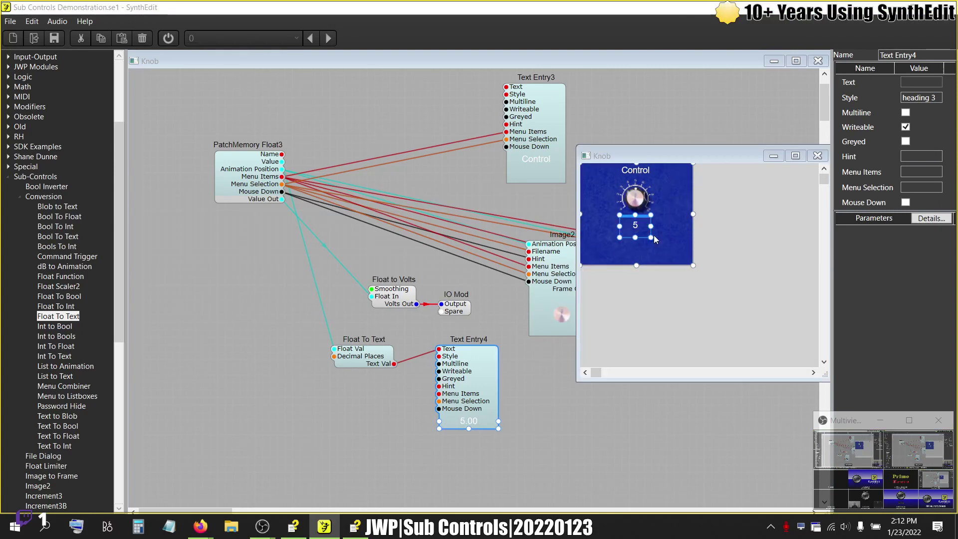
left_click(818, 156)
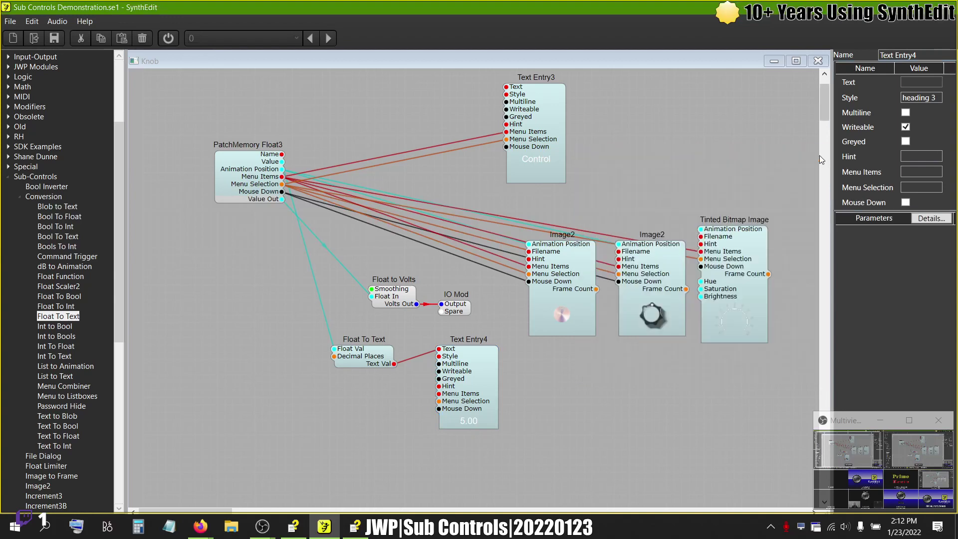
Step: Switch to SynthEdit Help and read the Sub Controls sections on customizing, new pins, Hint, Menu Items, Greyed and Efficiency
key("alt+Tab")
scroll(486, 312, "down", 3)
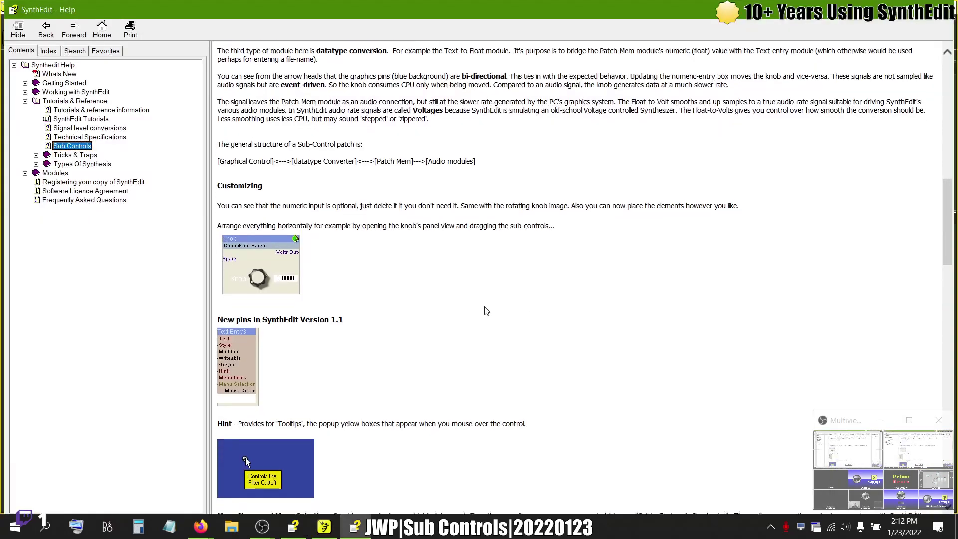
scroll(486, 311, "down", 3)
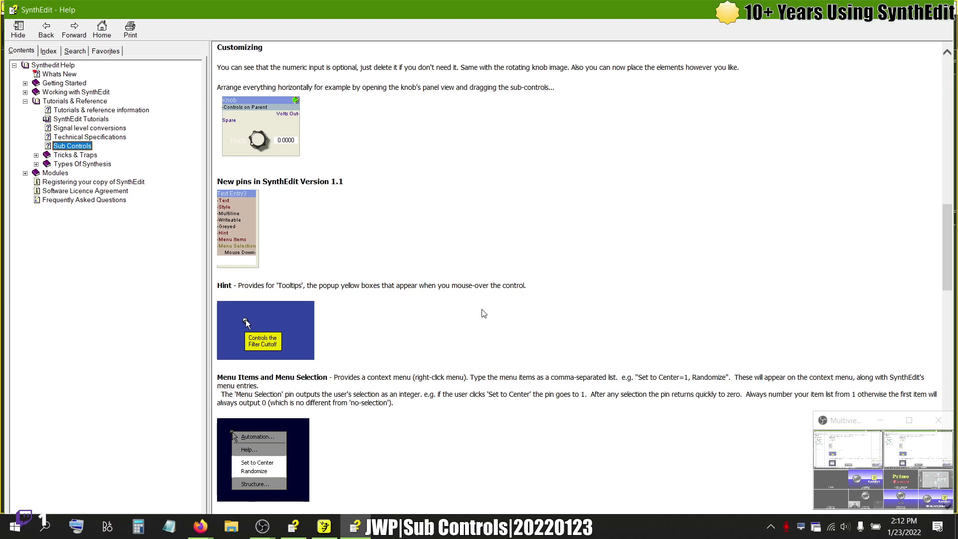
scroll(483, 313, "down", 3)
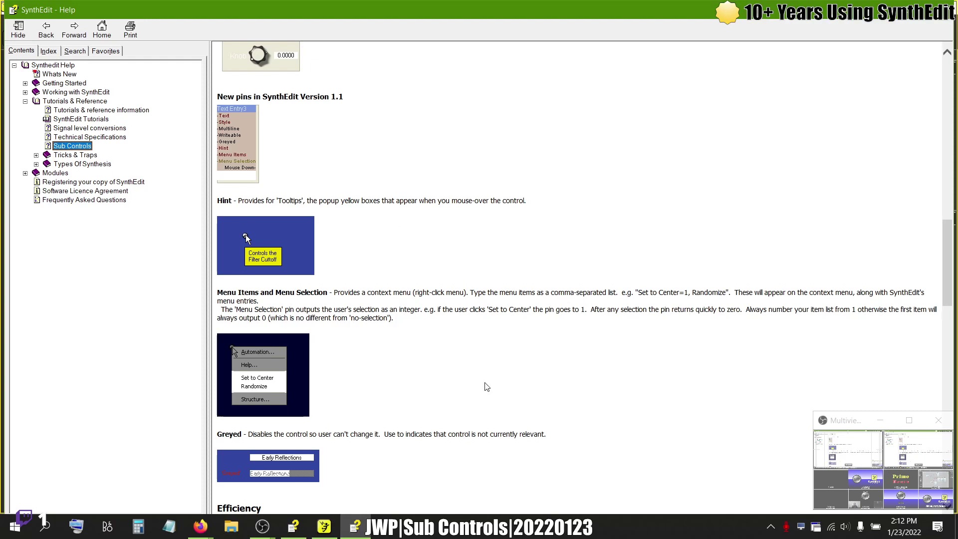
scroll(401, 310, "down", 1)
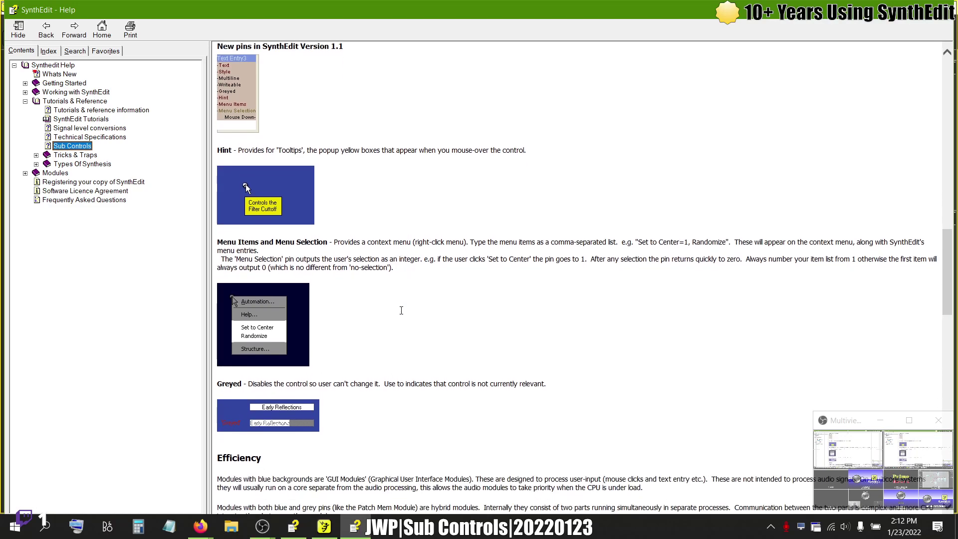
key("alt+Tab")
key("Tab")
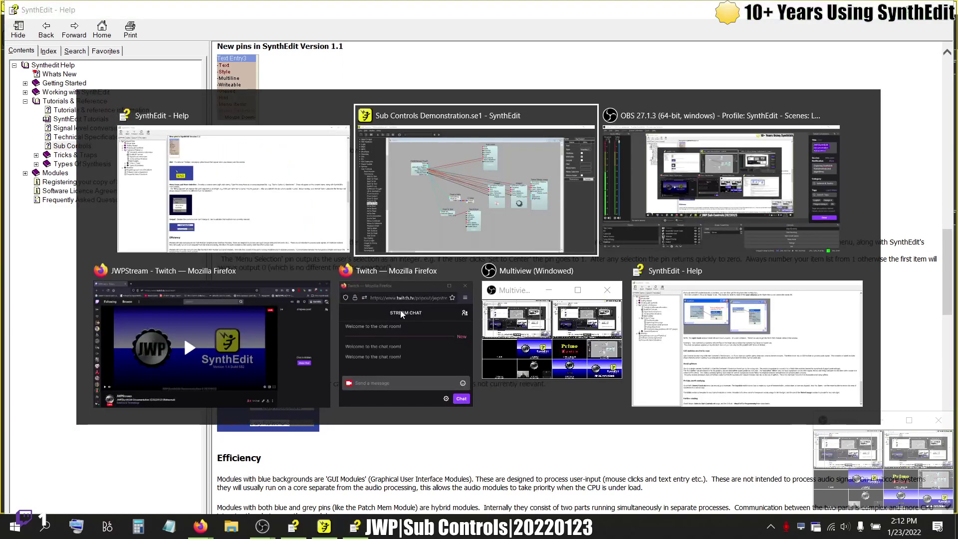
key("alt+Tab")
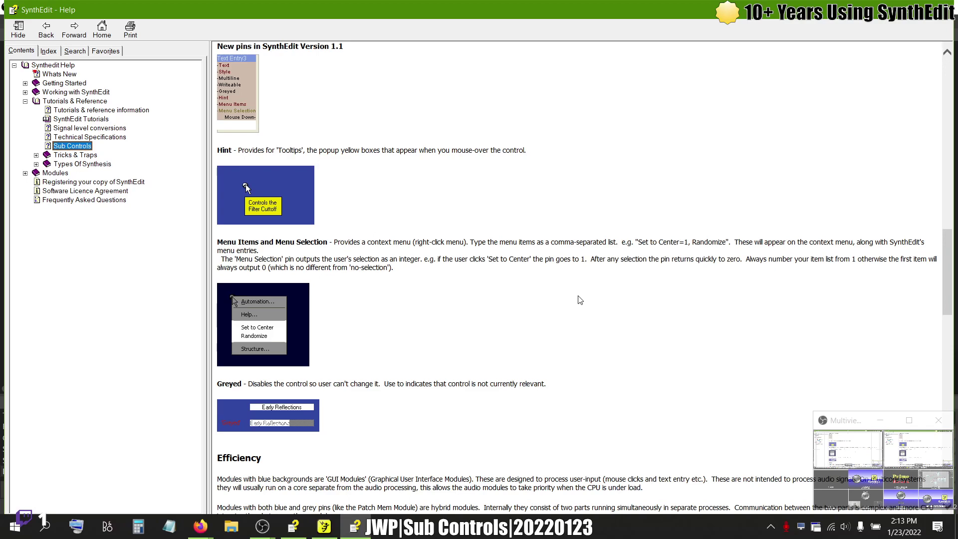
scroll(579, 299, "down", 1)
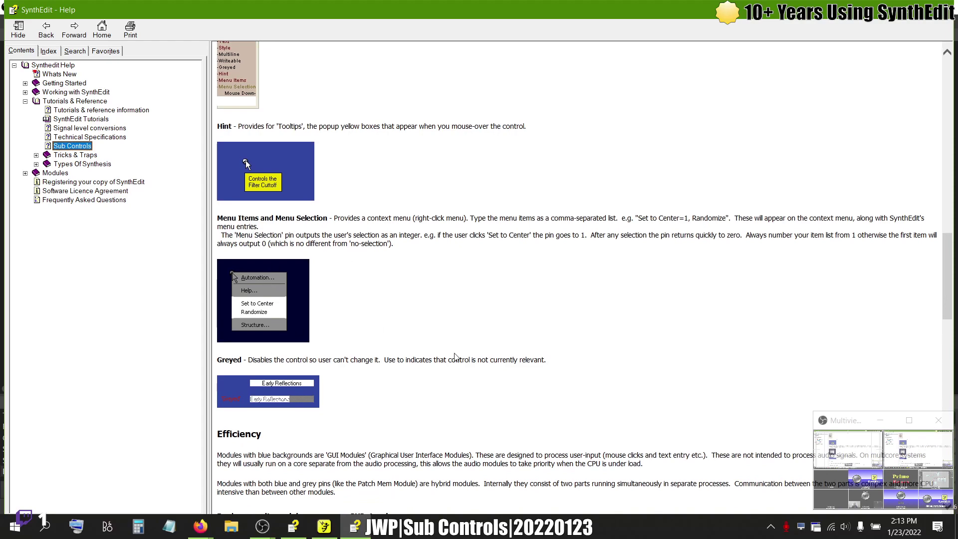
scroll(610, 327, "down", 3)
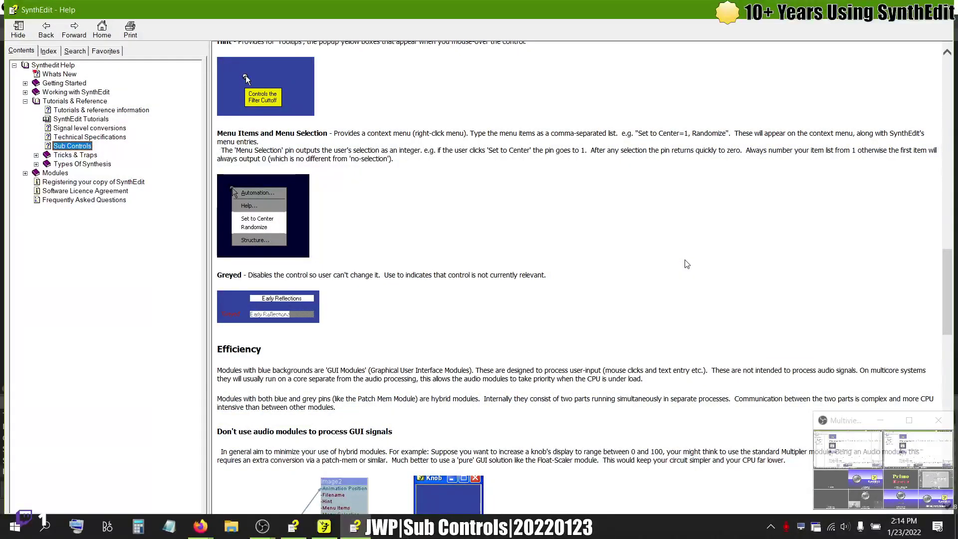
Step: Switch back to SynthEdit and add a Slider module from the Controls category below PatchMemory Float3 in the Knob structure
key("alt+Tab")
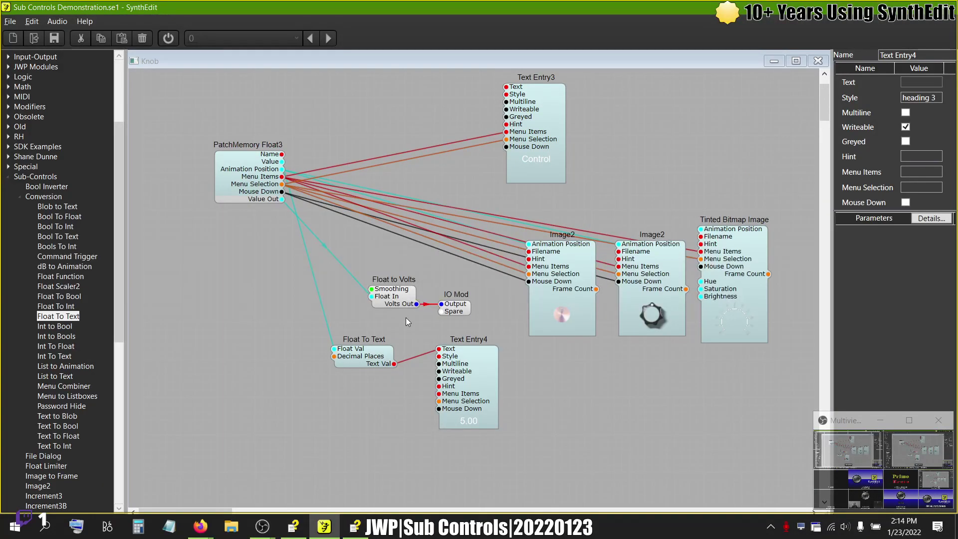
left_click(9, 178)
left_click(7, 77)
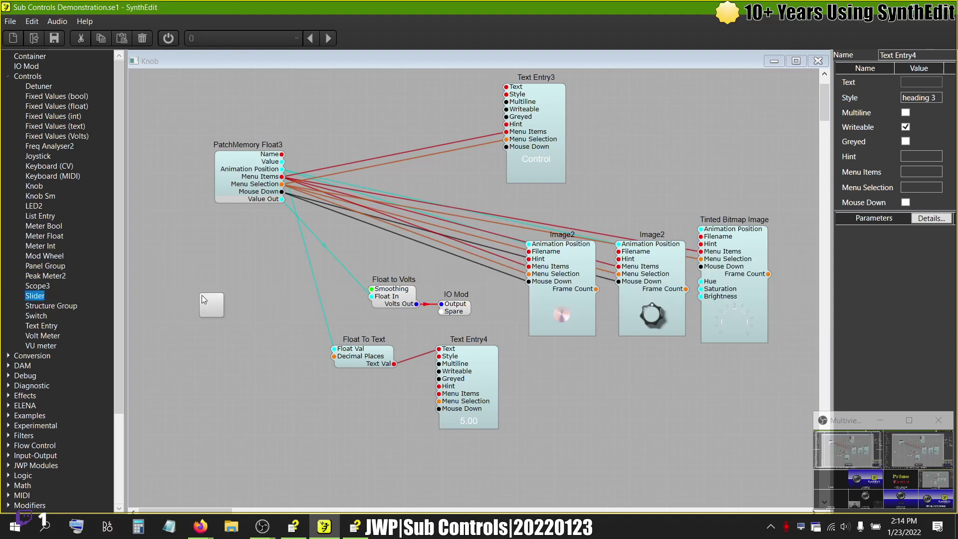
left_click_drag(201, 295, 225, 284)
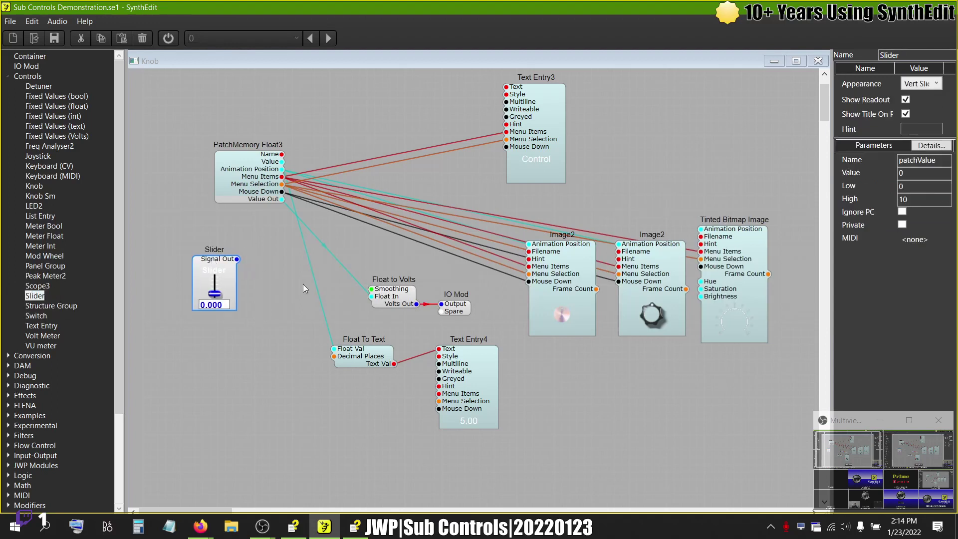
Step: Change the new Slider's Appearance to Button and then to Small Button
left_click(923, 84)
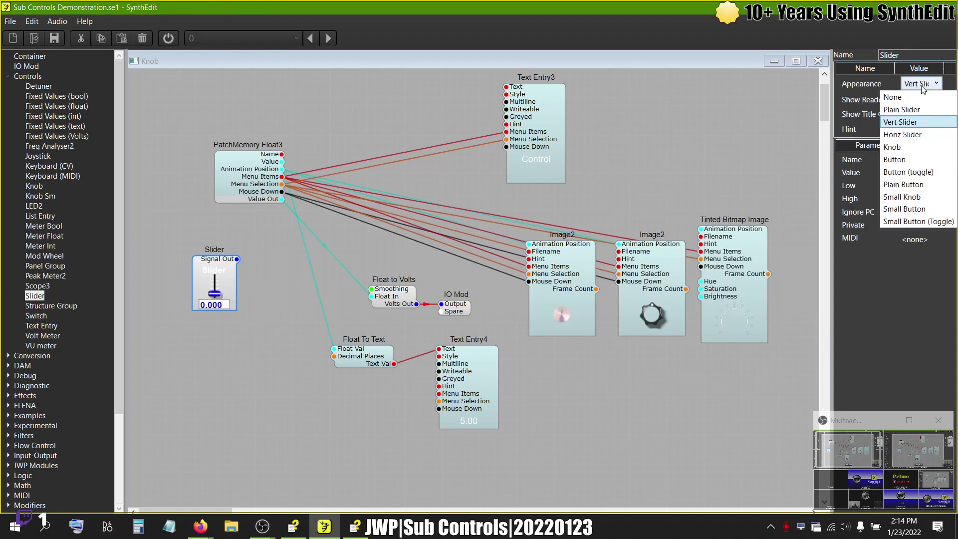
left_click(909, 159)
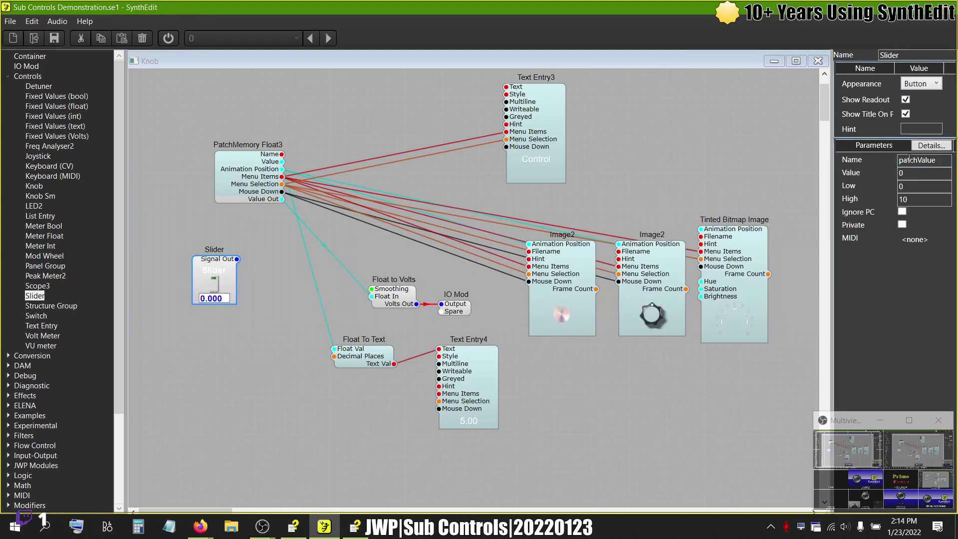
left_click(936, 84)
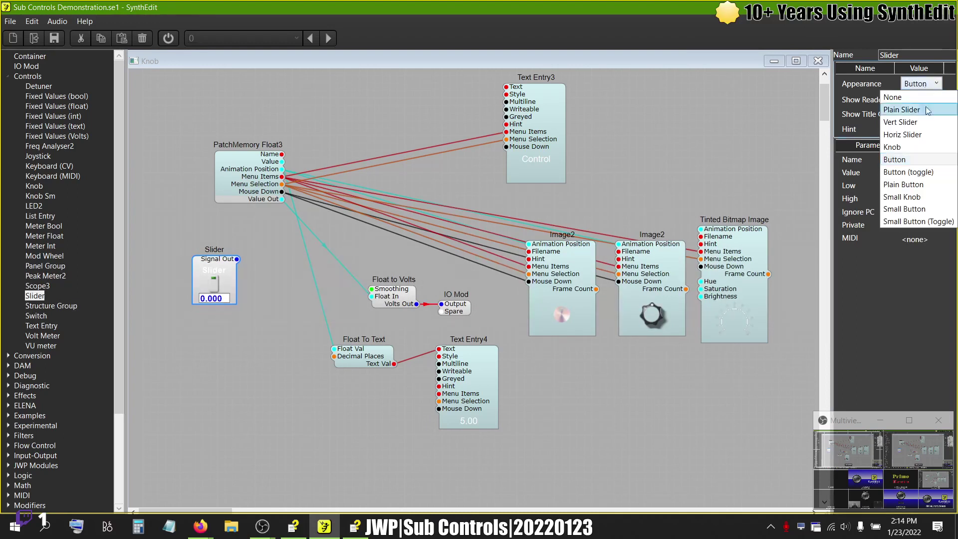
left_click(918, 208)
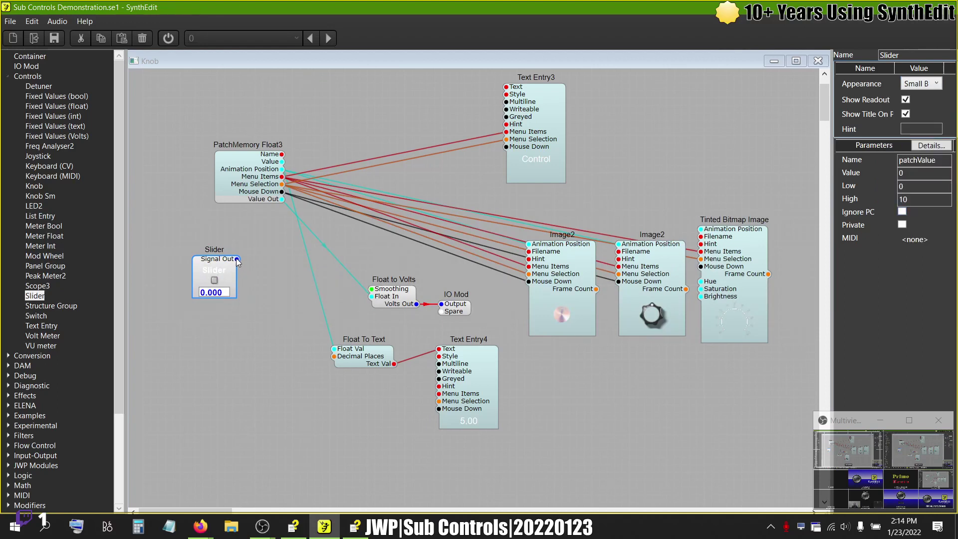
left_click_drag(237, 259, 405, 256)
left_click_drag(412, 207, 416, 184)
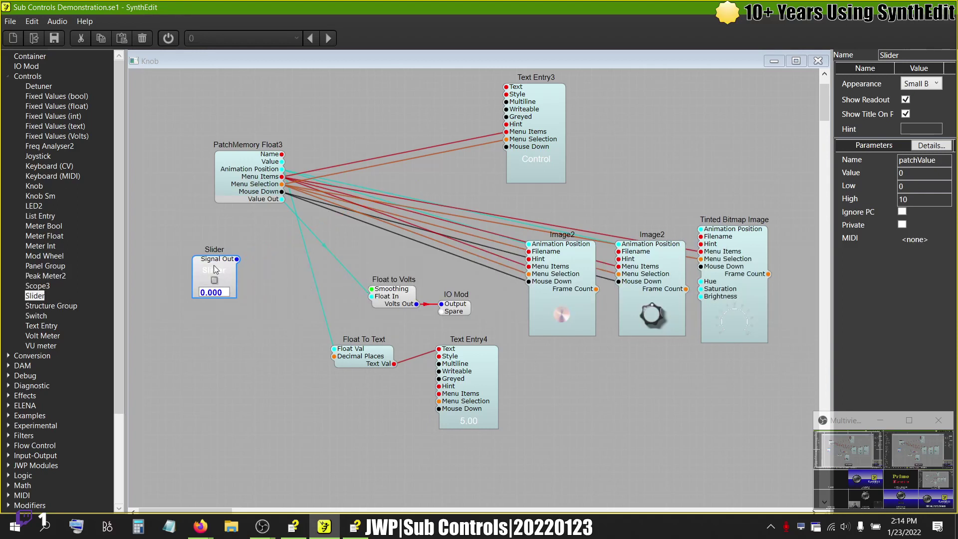
Step: Delete the Slider module, then open the Knob's panel view and arrange it beside a narrowed Knob structure window
key("Delete")
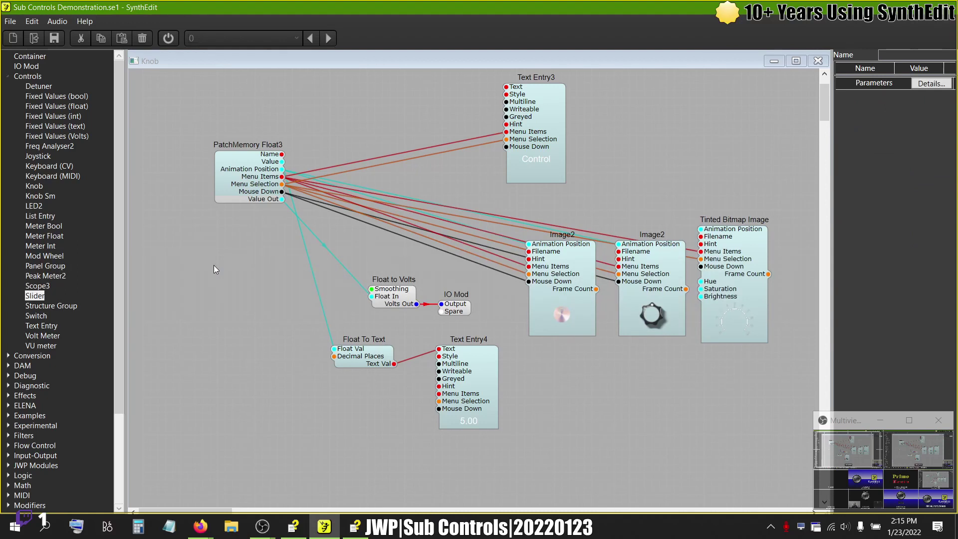
left_click(560, 158)
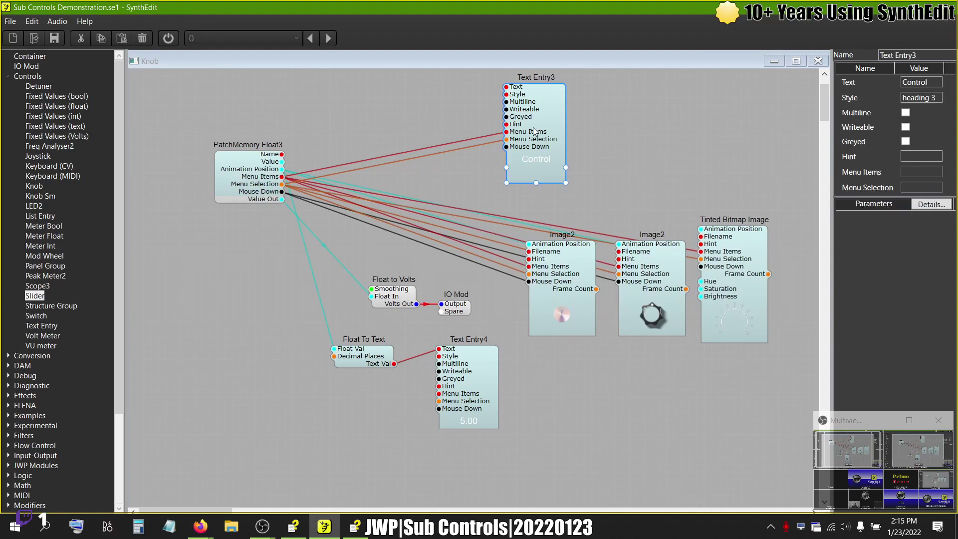
right_click(633, 124)
left_click(660, 202)
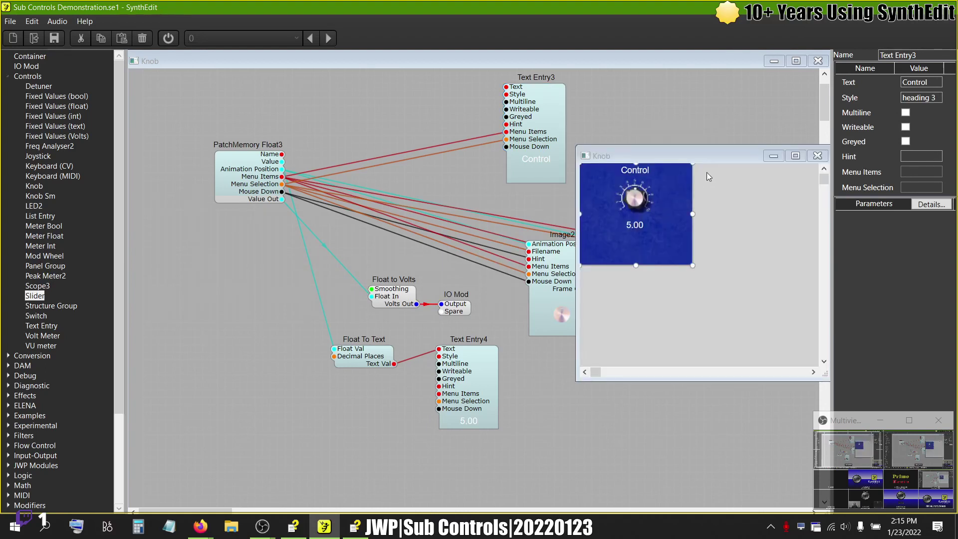
left_click_drag(688, 158, 252, 69)
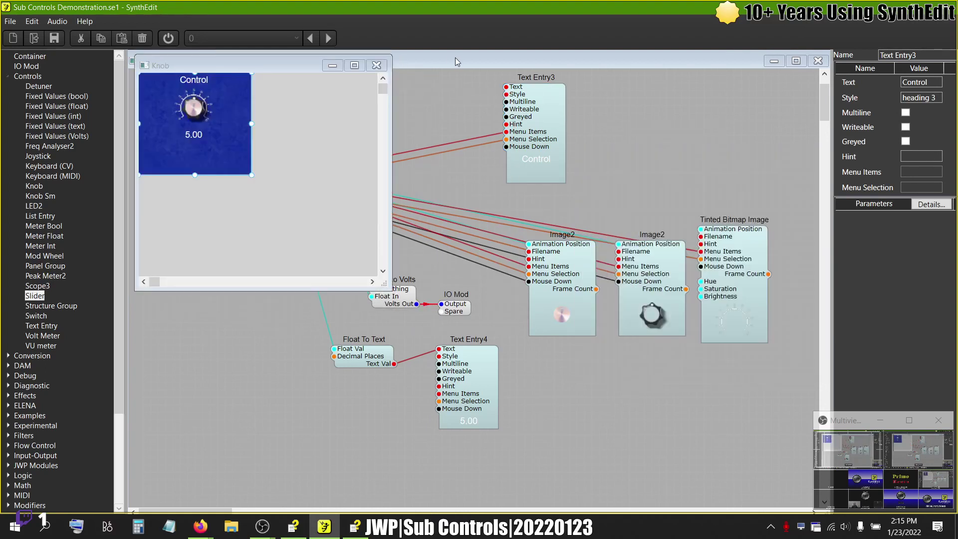
left_click(736, 403)
left_click_drag(827, 511, 584, 510)
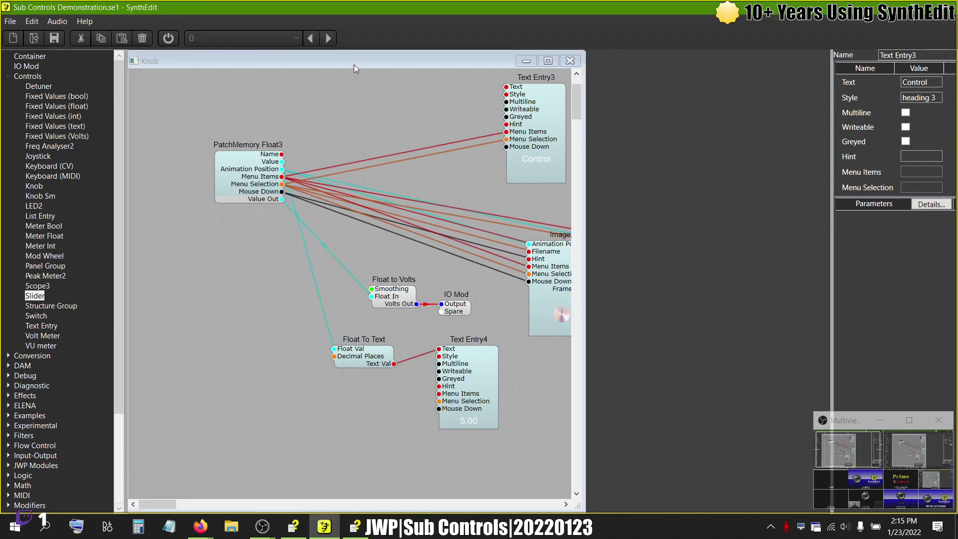
left_click_drag(354, 65, 604, 62)
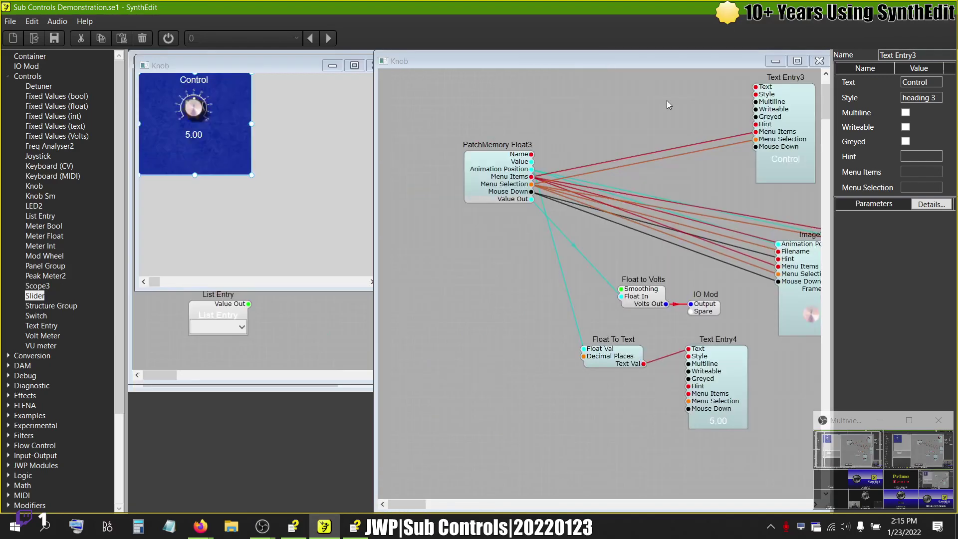
Step: Turn the Greyed option on for Text Entry3 and back off
scroll(567, 220, "up", 1)
scroll(566, 219, "right", 1)
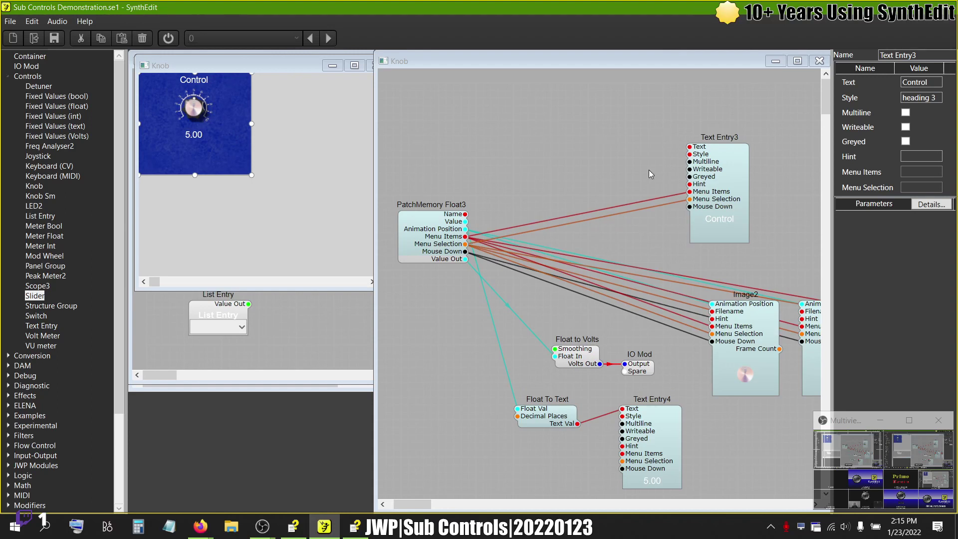
left_click(728, 182)
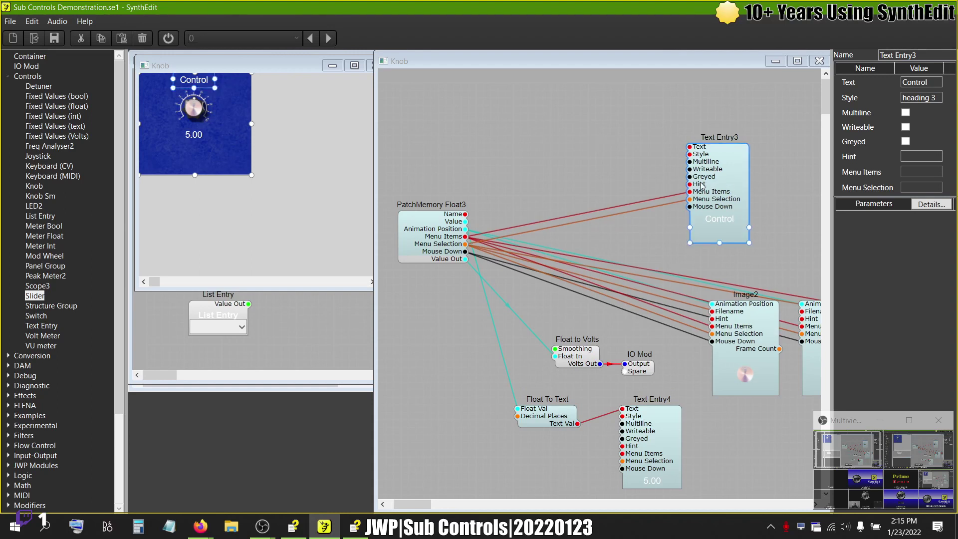
left_click(905, 142)
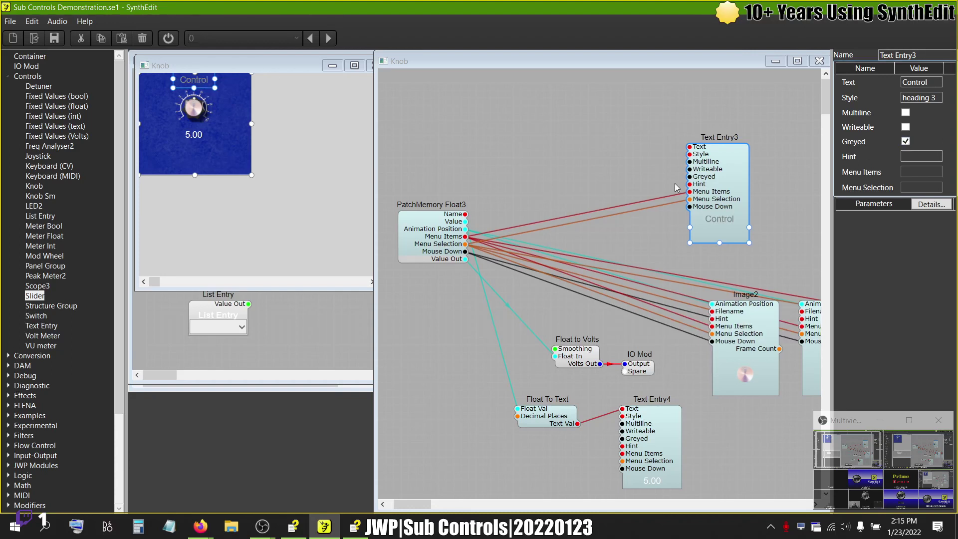
left_click(905, 141)
Step: Try the Greyed option on Text Entry4 and again on Text Entry3, leaving it off for both
left_click(821, 222)
left_click(905, 142)
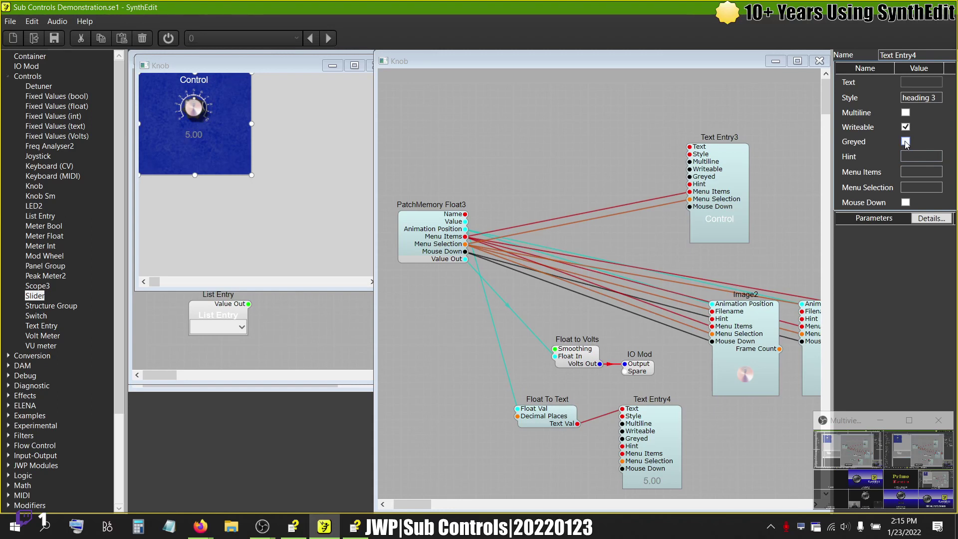
left_click(721, 172)
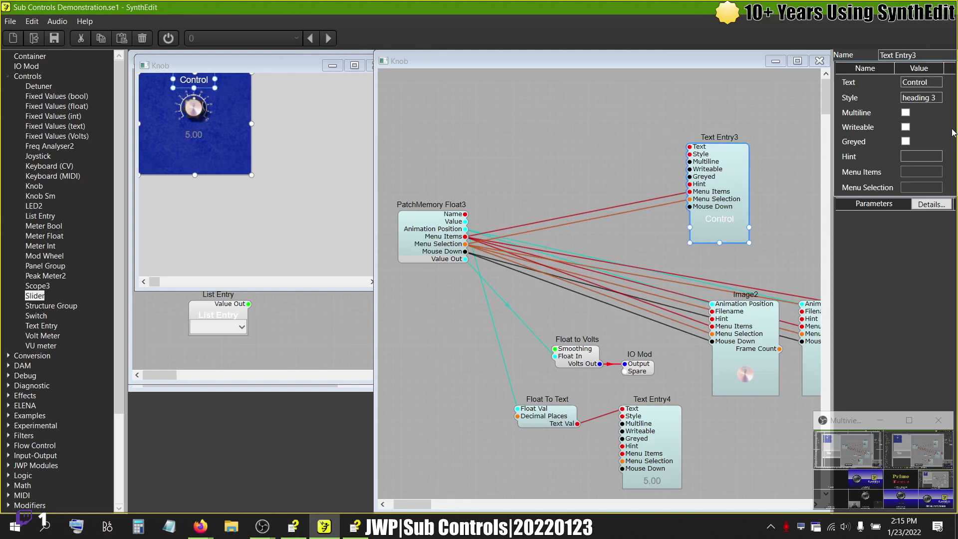
left_click(906, 141)
left_click(906, 141)
left_click(668, 427)
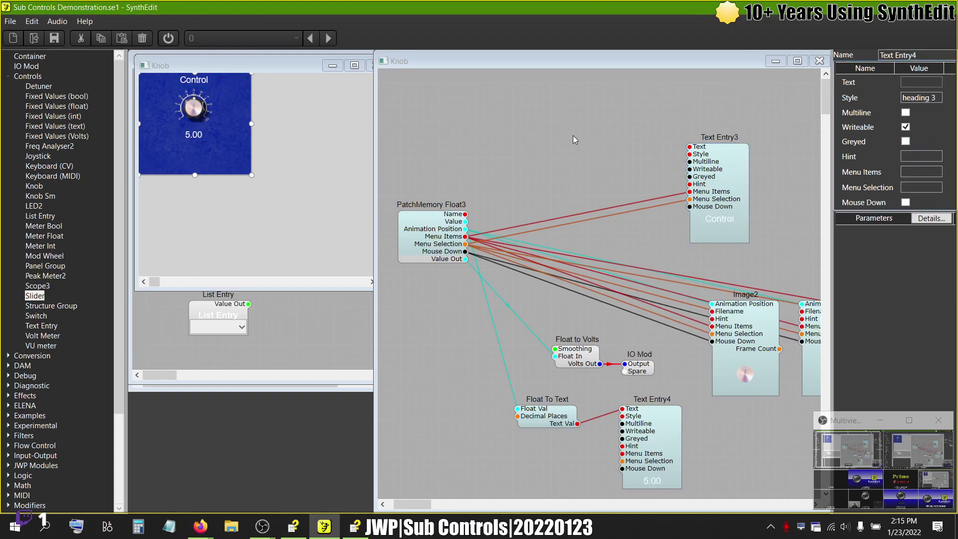
Step: Switch to SynthEdit Help and read the Efficiency section and the advice on not using audio modules to process GUI signals
key("alt+Tab")
scroll(485, 278, "down", 3)
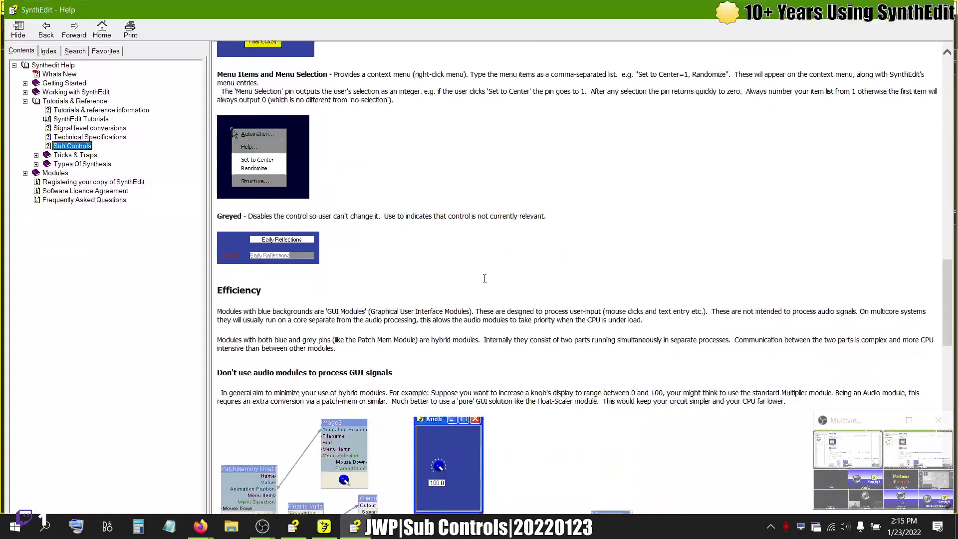
scroll(484, 278, "down", 3)
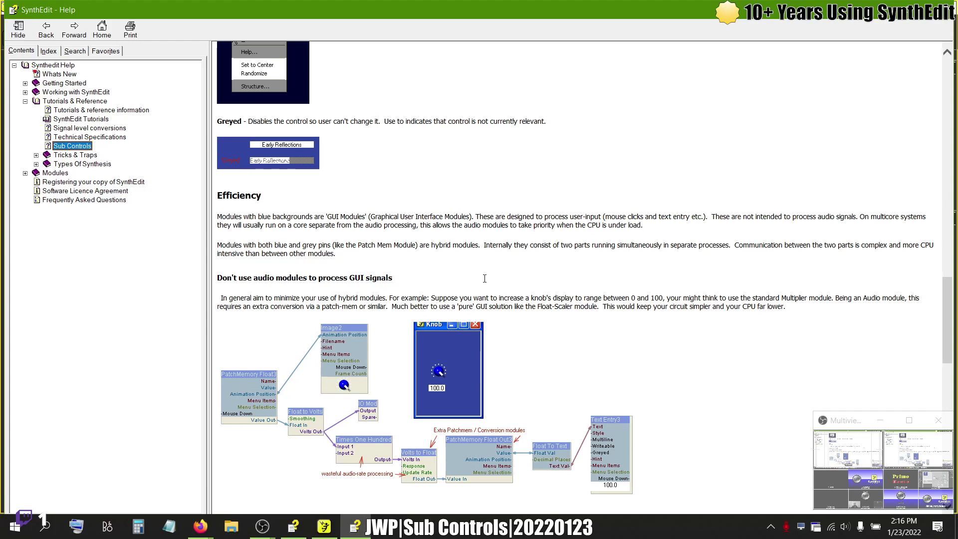
left_click_drag(485, 278, 485, 282)
left_click(485, 283)
scroll(486, 282, "down", 3)
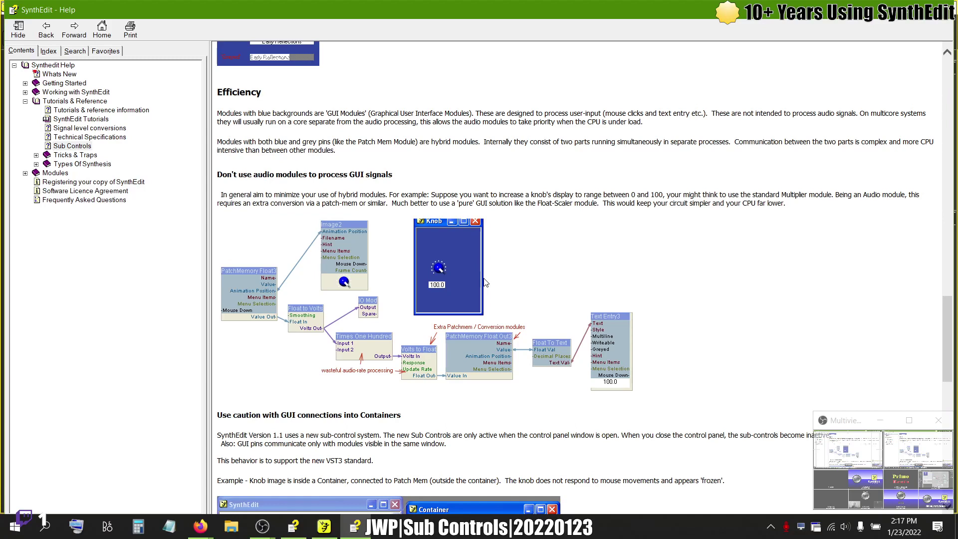
scroll(485, 282, "down", 1)
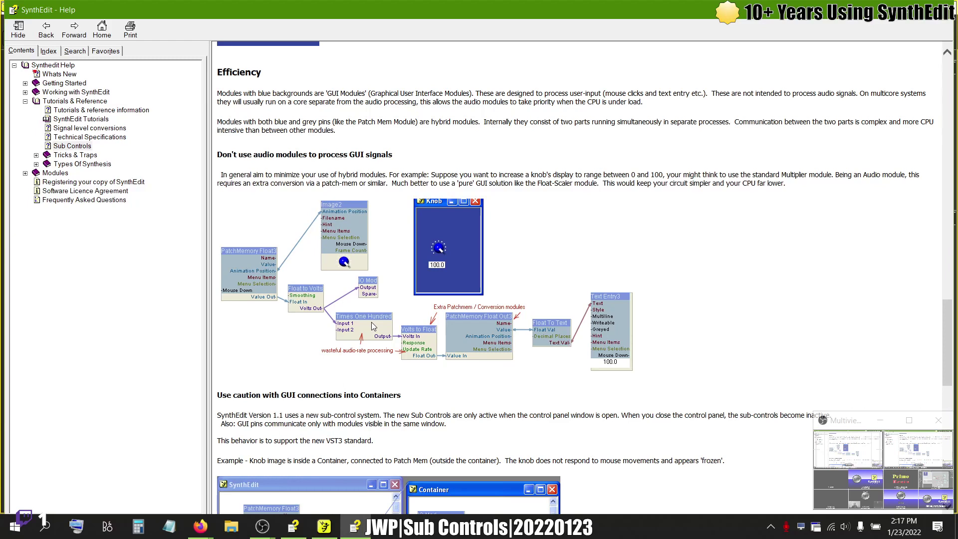
Step: Switch back to SynthEdit, add a Multiply module from the Math category above PatchMemory Float3, and rename it Times One Hundred
key("alt+Tab")
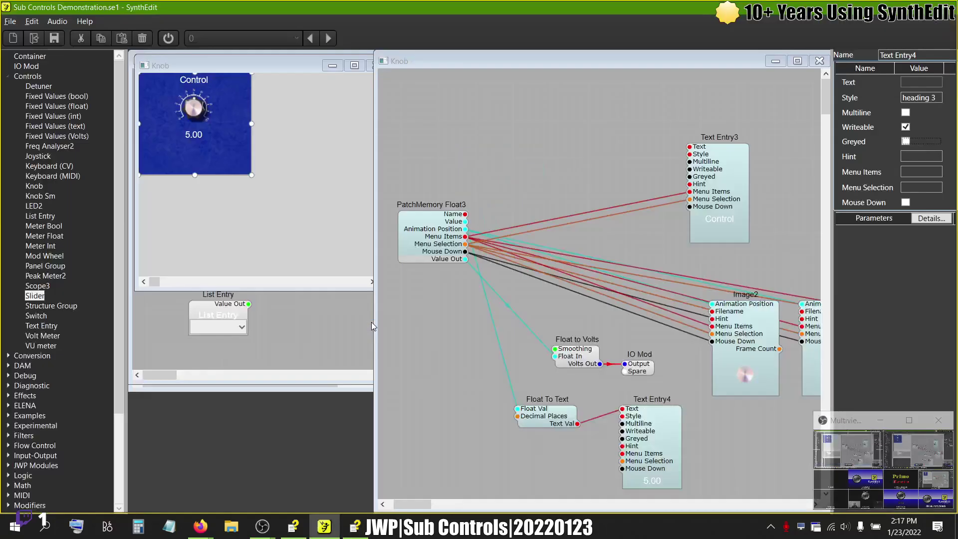
left_click(8, 76)
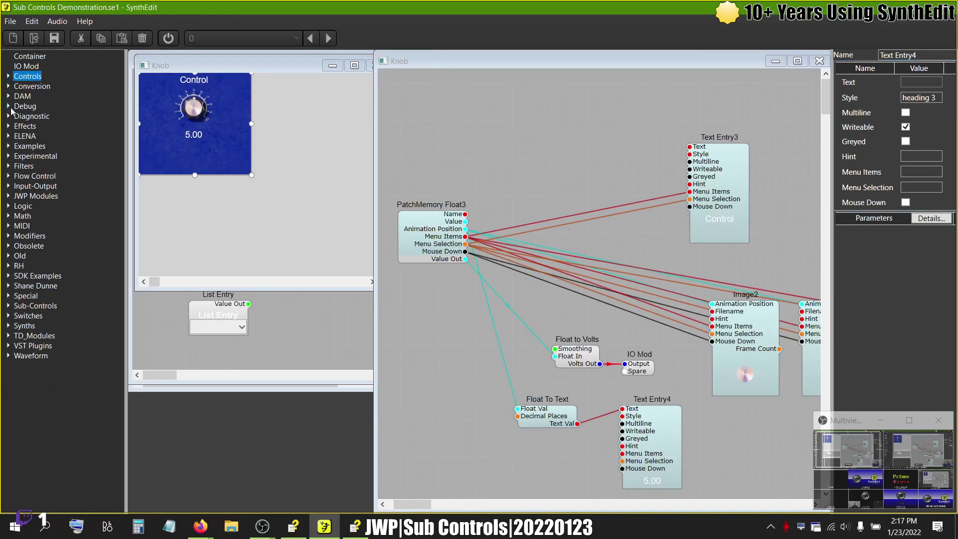
left_click(8, 216)
left_click_drag(38, 256, 515, 106)
key("alt+Tab")
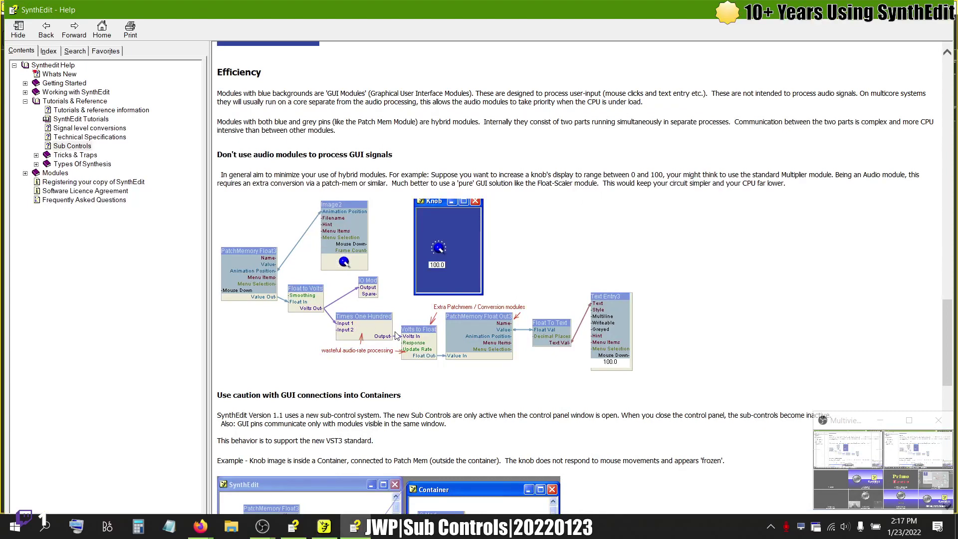
key("alt+Tab")
double_click(923, 55)
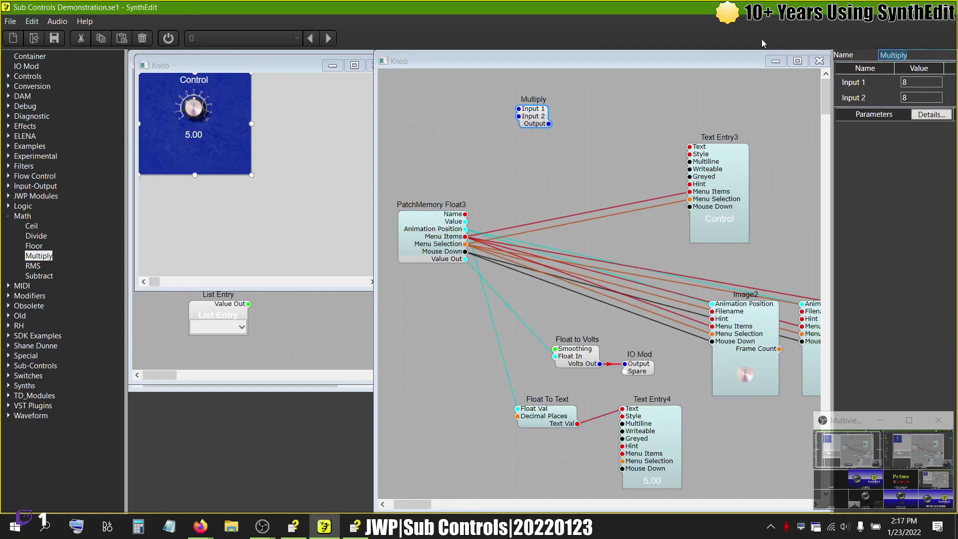
type("Times One Hundred")
key("Return")
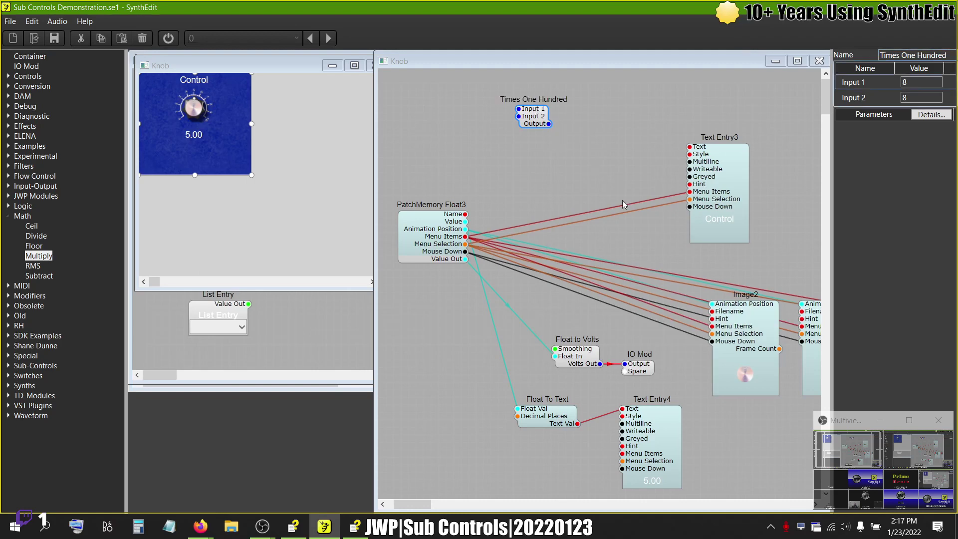
Step: Switch to SynthEdit Help and skim the rest of the Sub Controls page, returning to the diagram of wasteful audio-rate processing
key("alt+Tab")
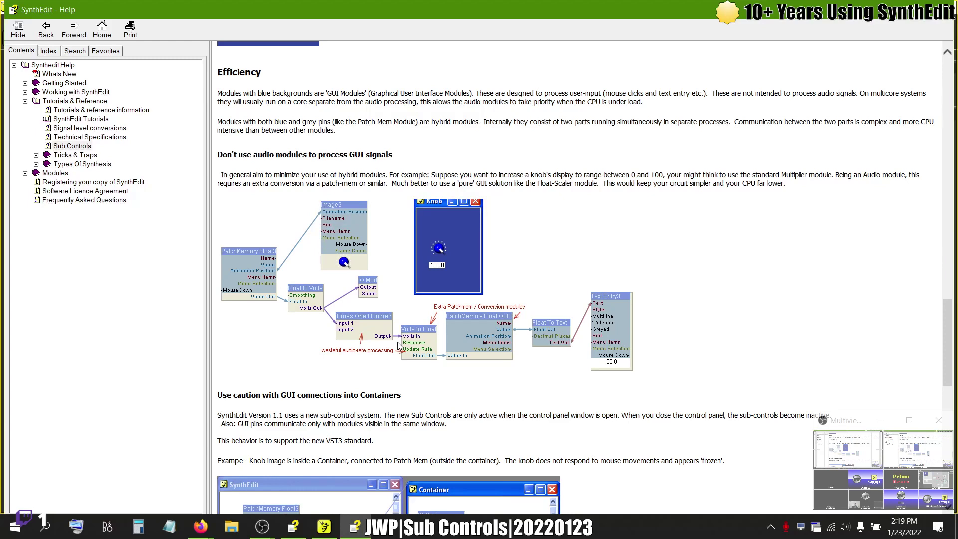
scroll(399, 345, "down", 3)
scroll(398, 344, "down", 10)
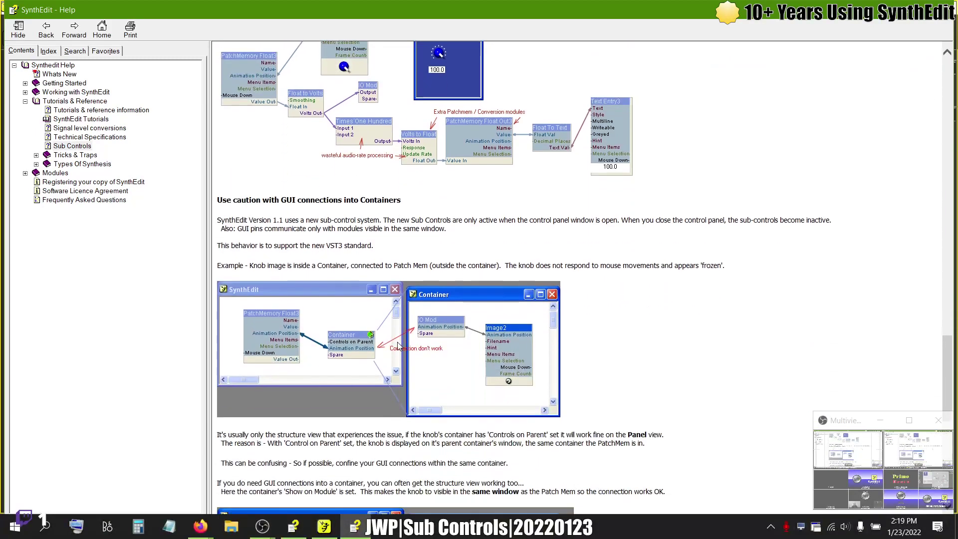
scroll(397, 342, "down", 5)
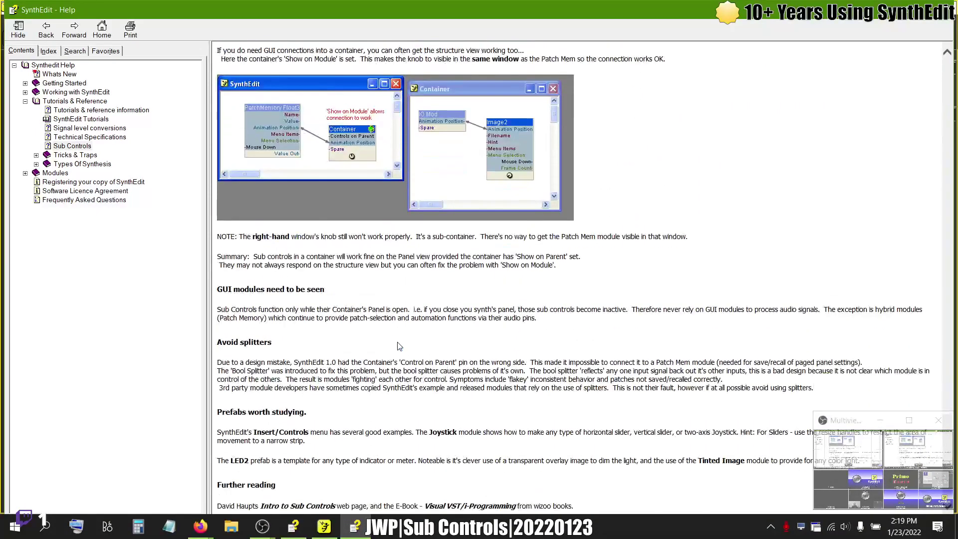
scroll(398, 343, "up", 10)
scroll(398, 344, "up", 8)
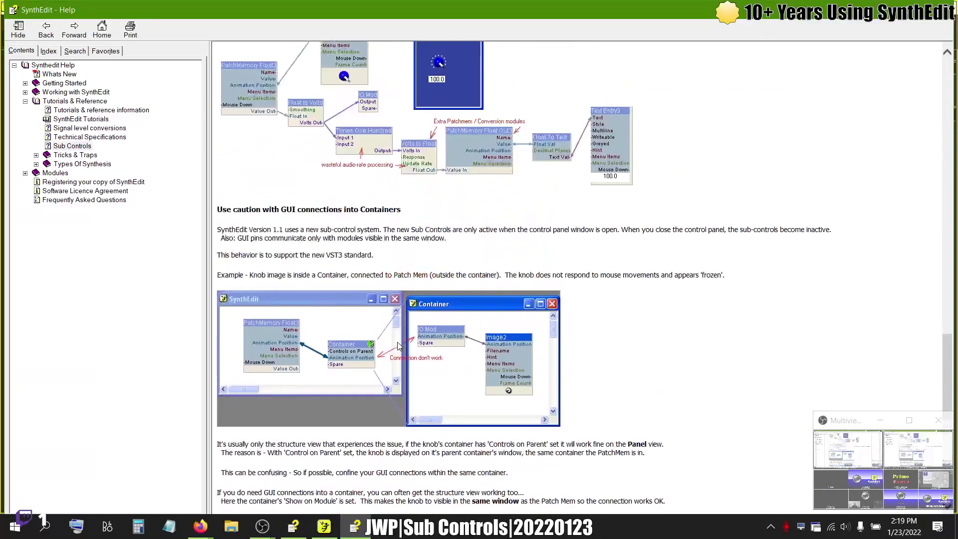
scroll(399, 346, "up", 2)
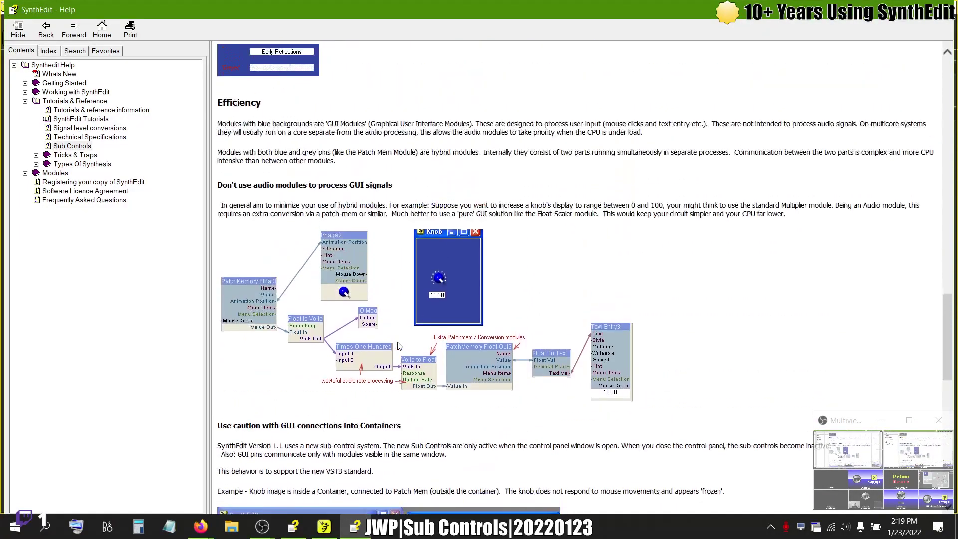
scroll(399, 345, "down", 2)
scroll(399, 345, "up", 1)
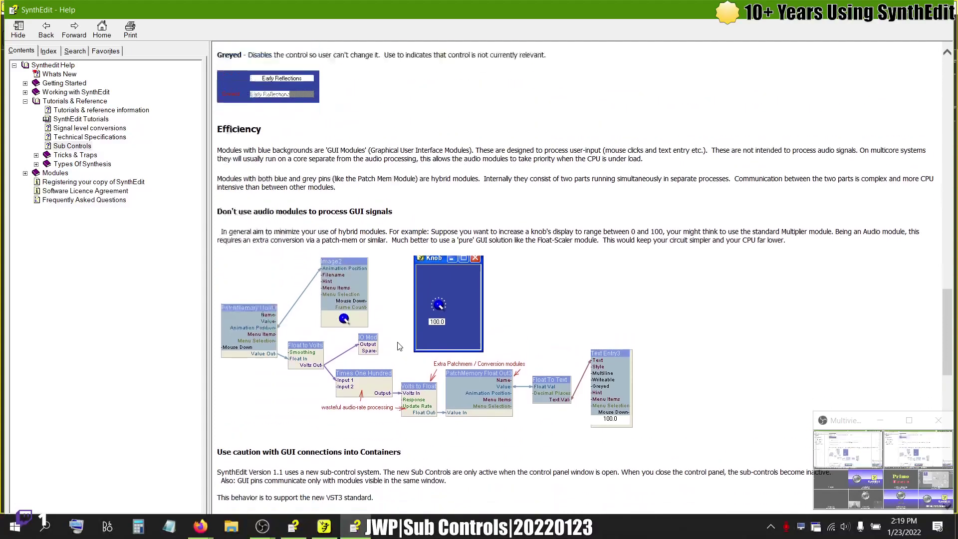
scroll(399, 346, "down", 2)
Step: Switch back to SynthEdit, maximize the Knob structure window, and move Text Entry3, both Image2 modules and Tinted Bitmap Image upward together
key("alt+Tab")
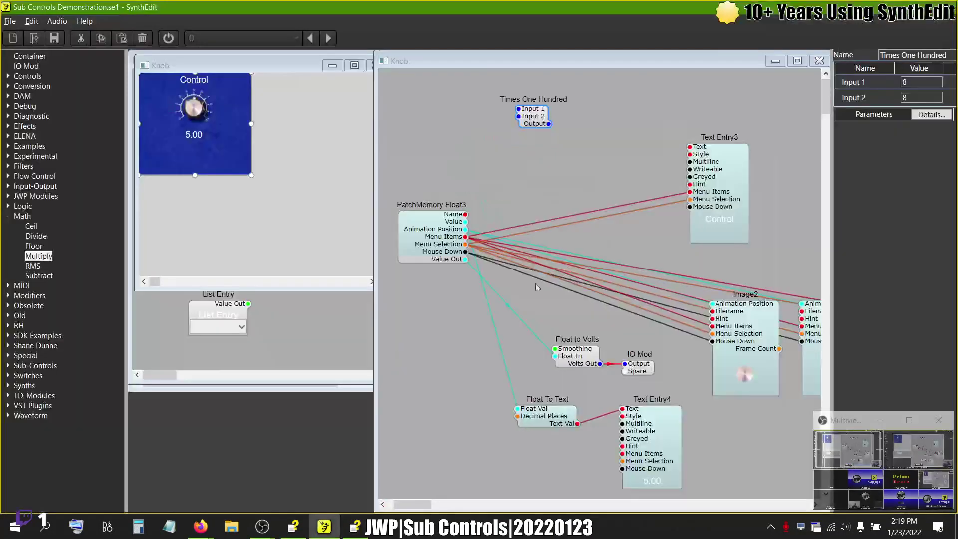
left_click(797, 58)
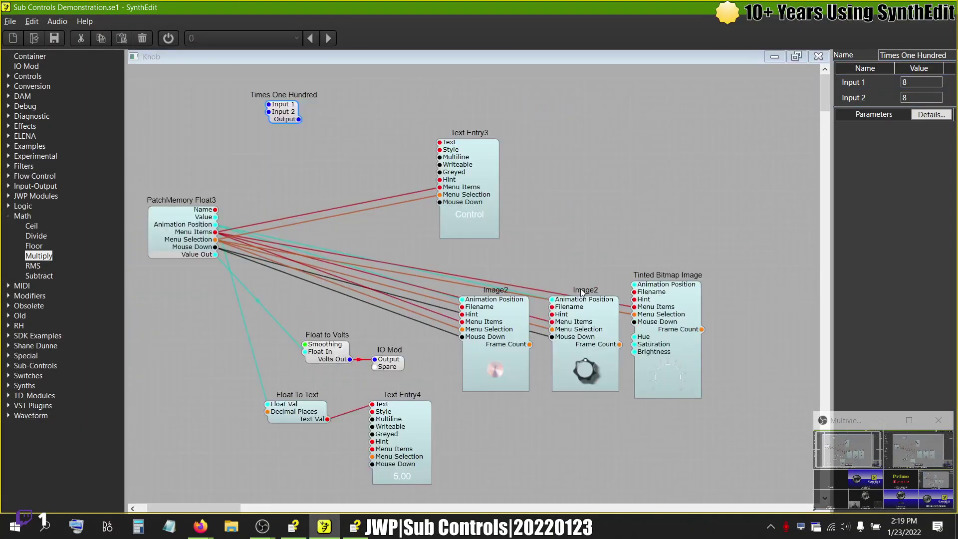
left_click_drag(705, 401, 729, 411)
left_click_drag(624, 356, 425, 126)
left_click_drag(482, 183, 479, 126)
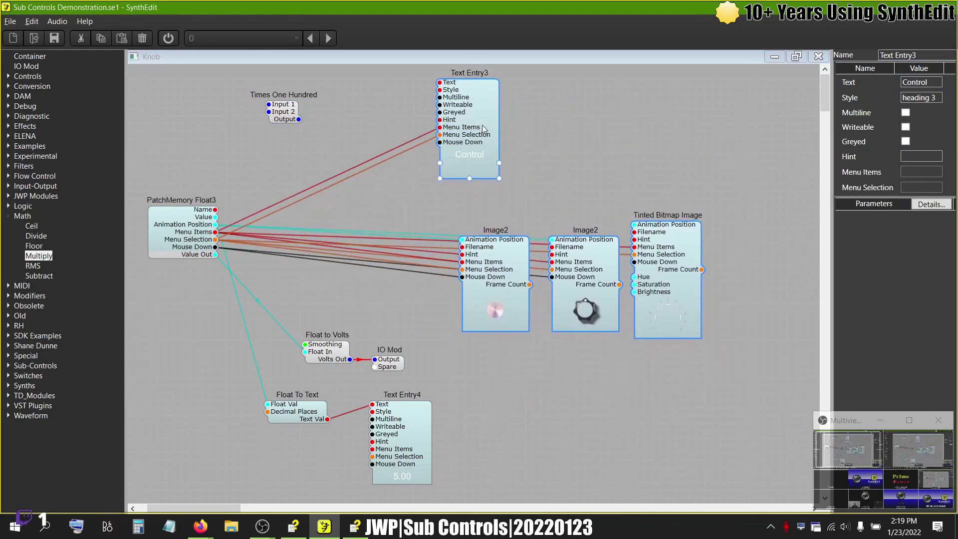
Step: Delete the Times One Hundred module and shift Text Entry4 and Float To Text to the right, leaving a wide gap between them
left_click_drag(278, 117, 442, 337)
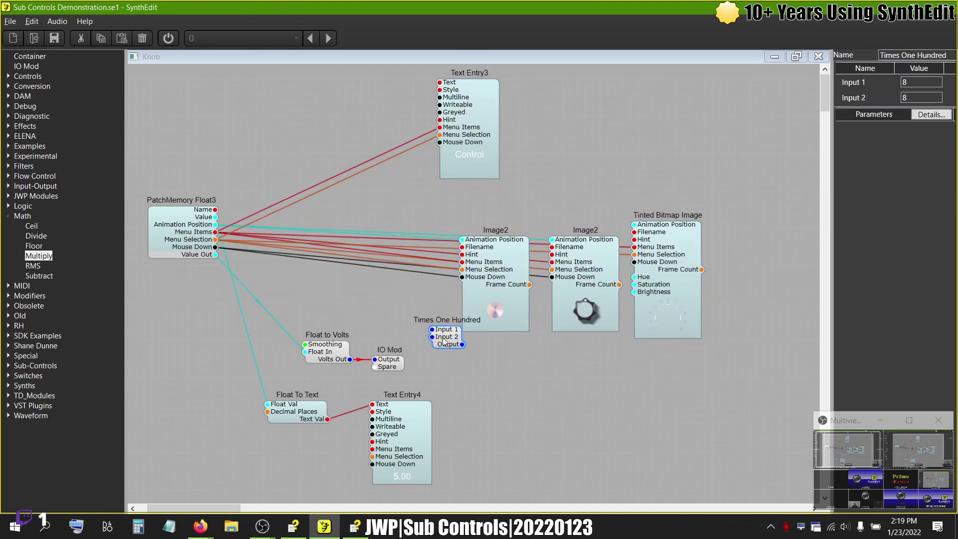
key("Delete")
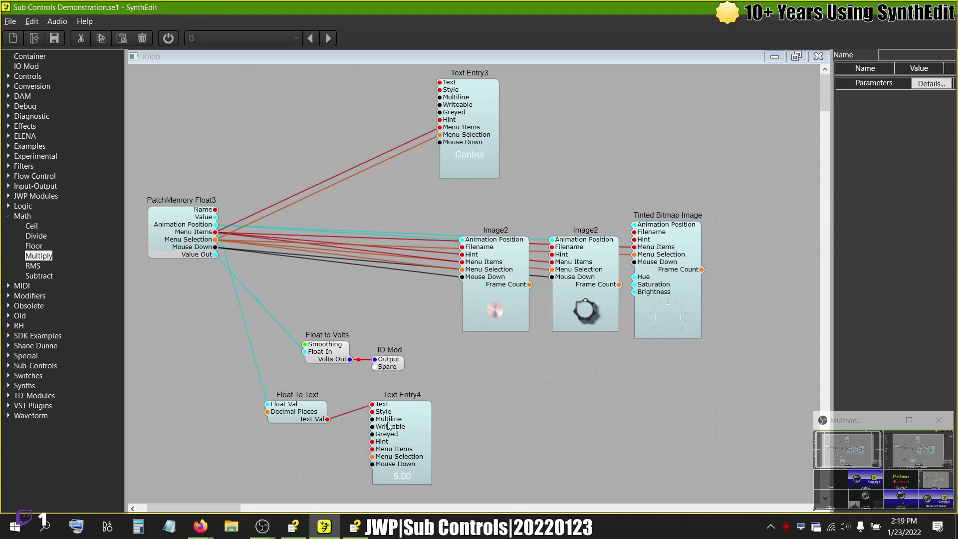
left_click_drag(389, 425, 562, 410)
left_click_drag(297, 413, 352, 420)
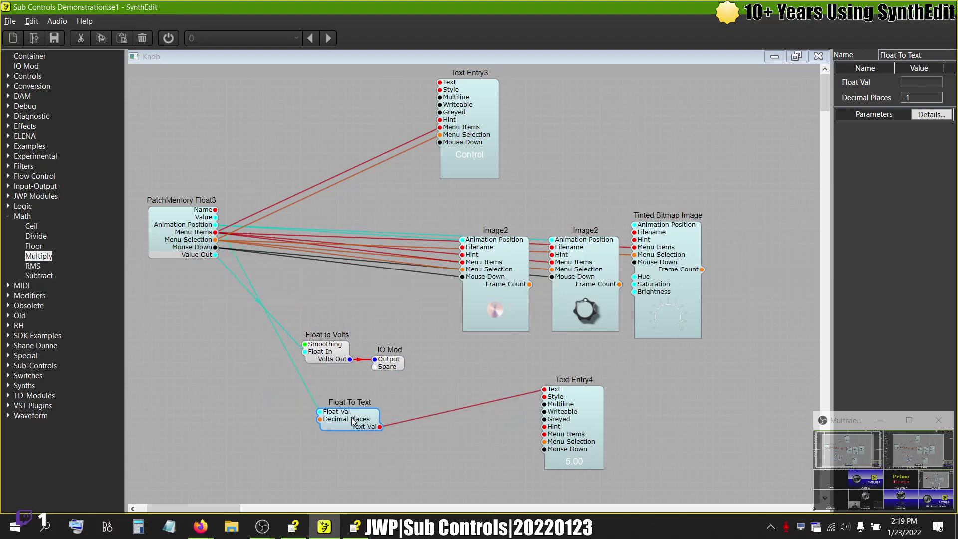
Step: Add a Float Scaler2 module from the Sub-Controls Conversion category, placing it just left of Float To Text
left_click(8, 216)
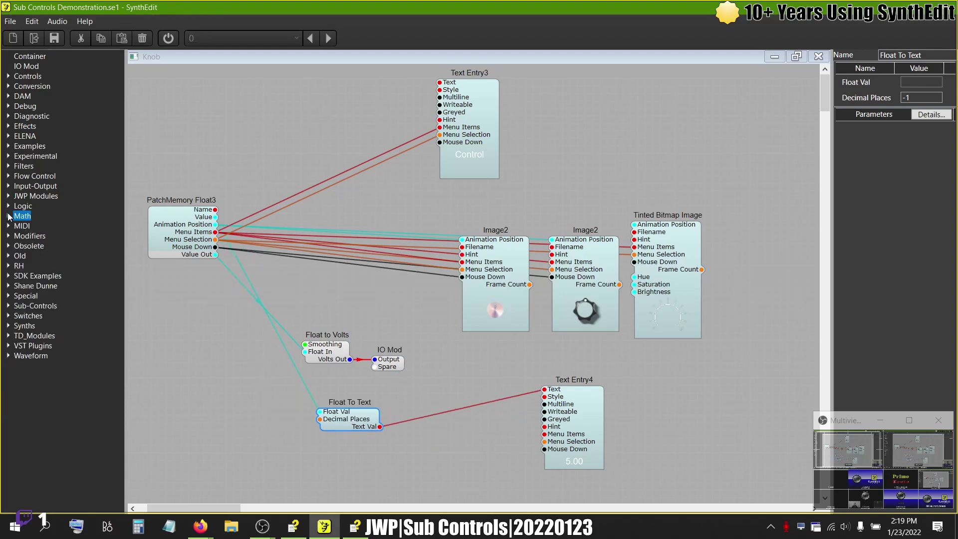
left_click(8, 305)
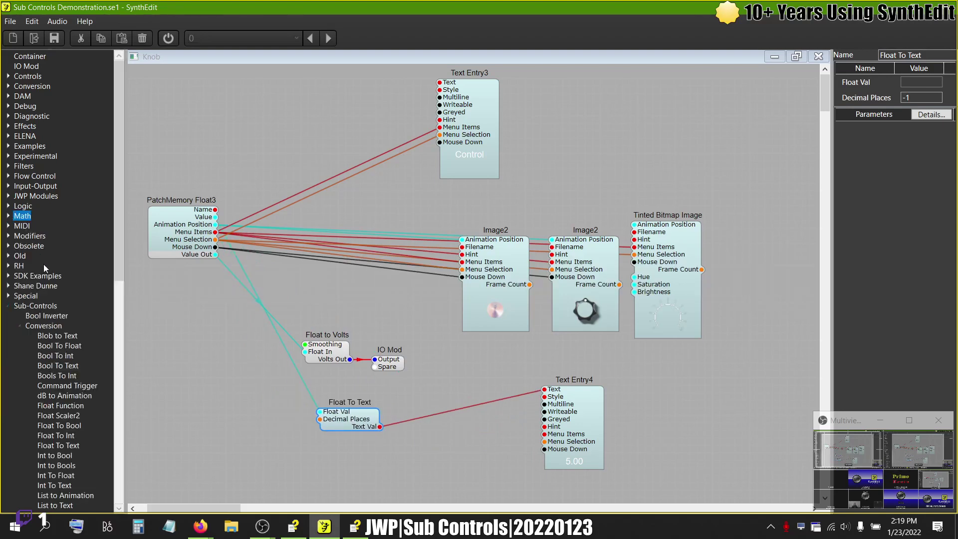
scroll(43, 264, "down", 15)
scroll(44, 265, "up", 15)
scroll(43, 264, "down", 10)
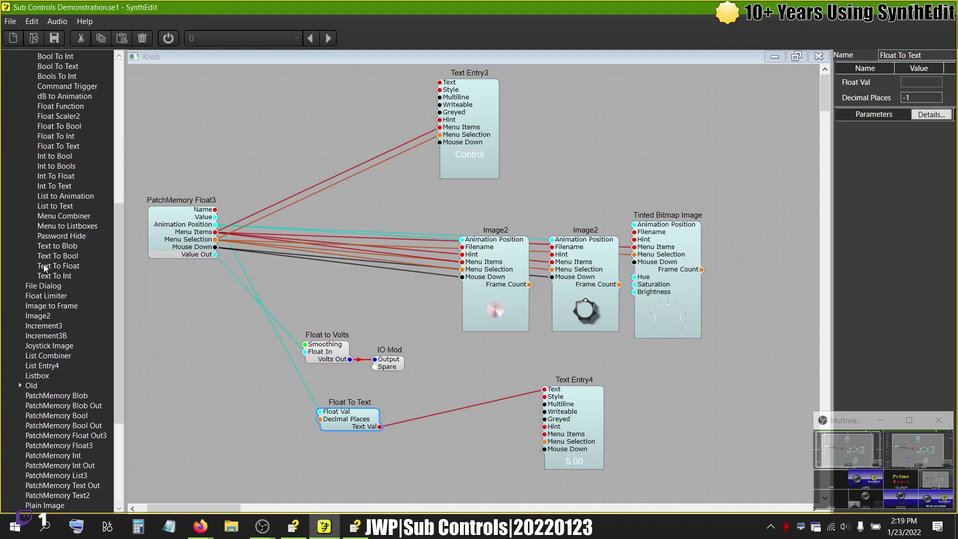
scroll(44, 264, "up", 3)
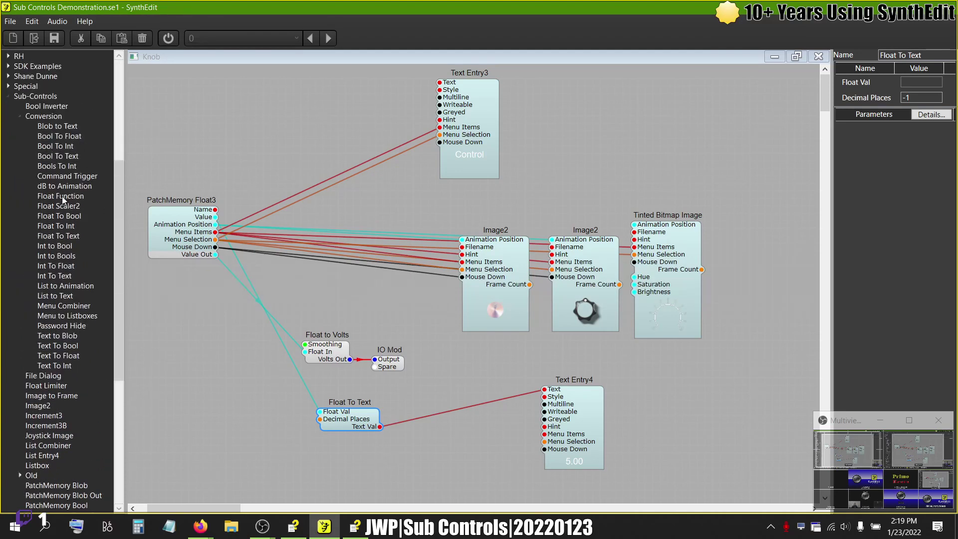
left_click_drag(262, 415, 267, 391)
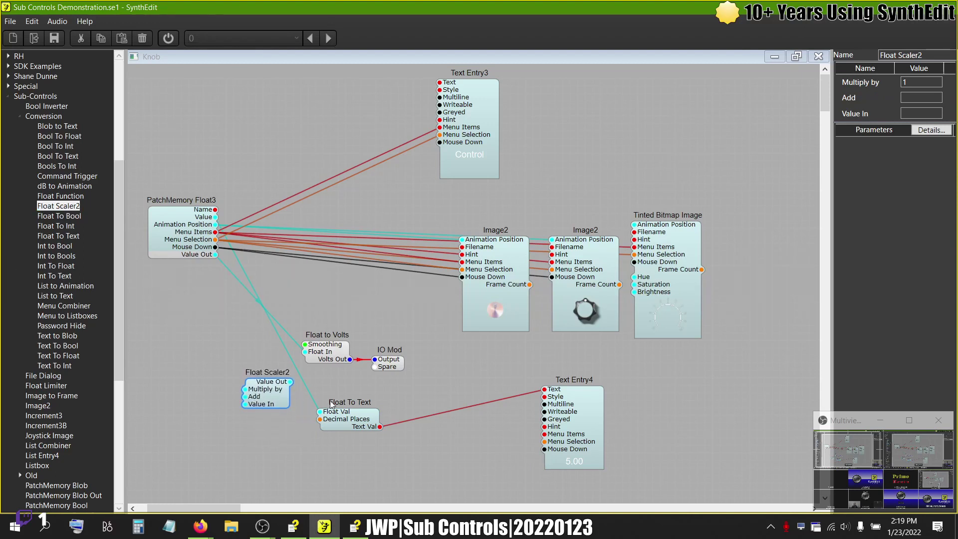
Step: Delete the direct wire between PatchMemory Float3 and Float To Text's Float Val
left_click(289, 359)
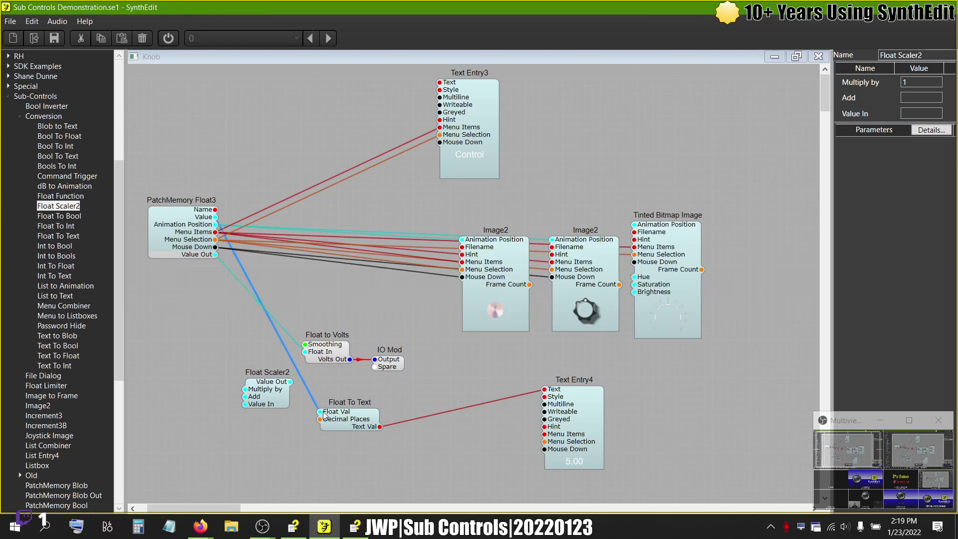
key("Delete")
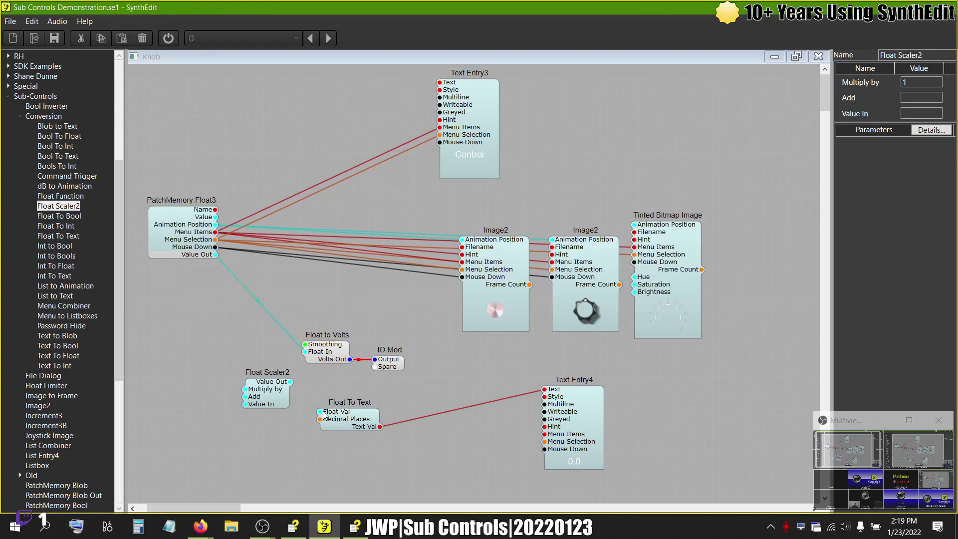
right_click(269, 315)
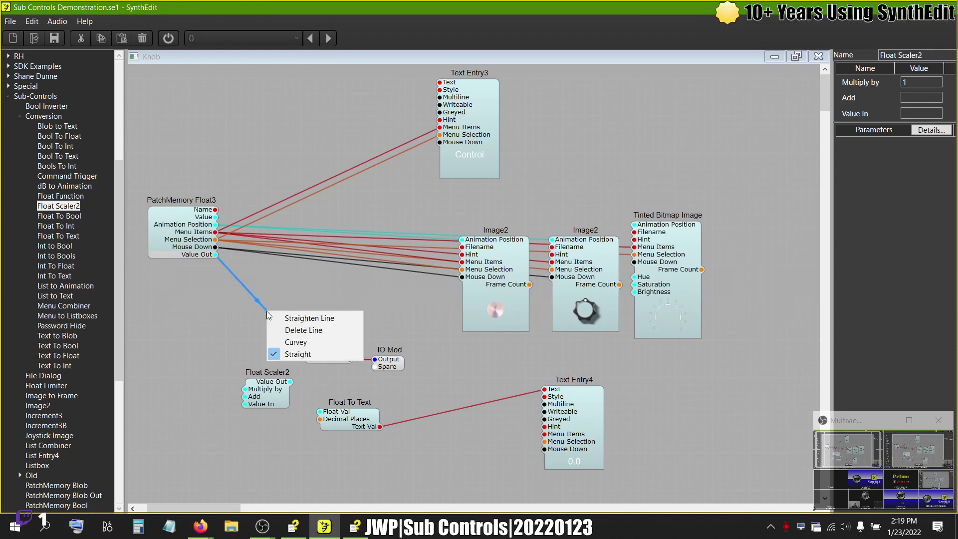
left_click(296, 284)
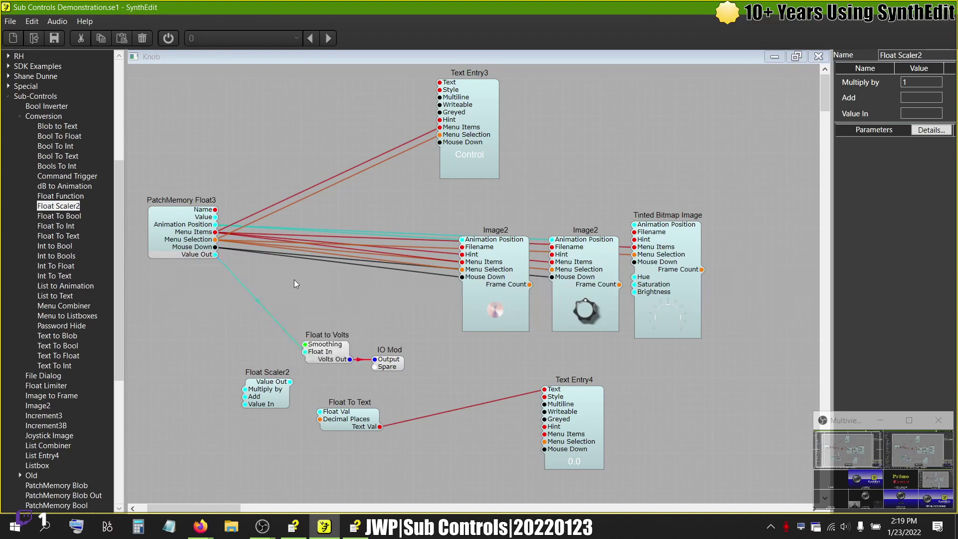
Step: Connect PatchMemory Float3's Value to Float Scaler2's Value In, and Float Scaler2's Value Out to Float To Text's Float Val
left_click(217, 222)
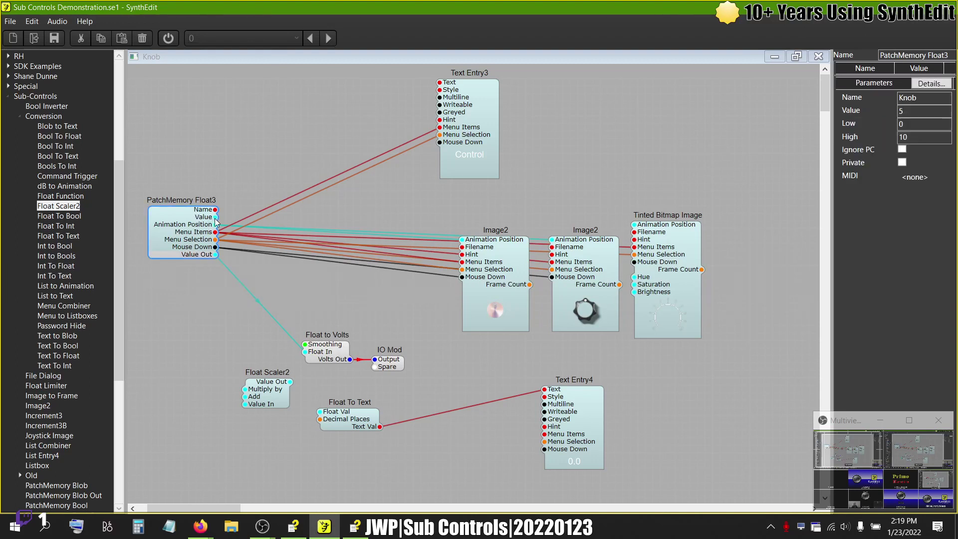
left_click_drag(216, 219, 308, 301)
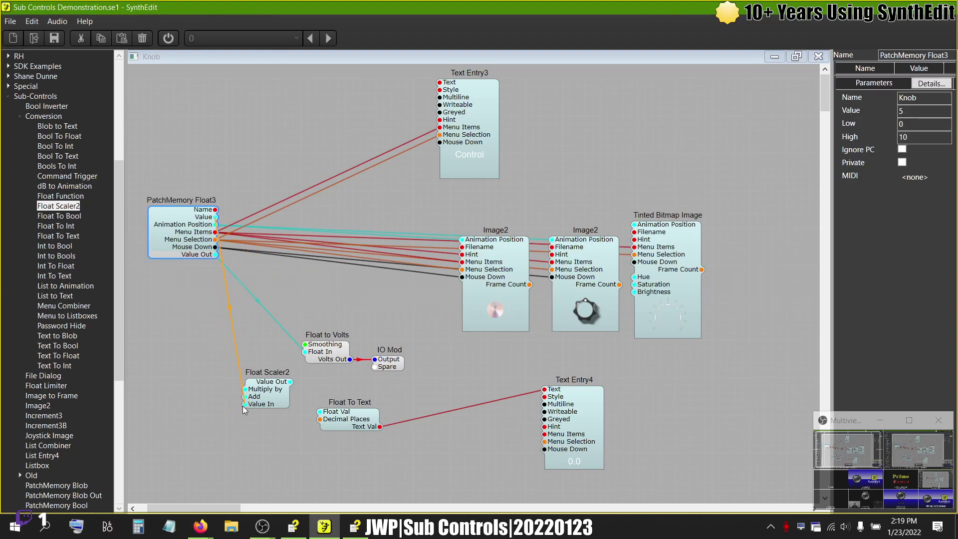
left_click_drag(244, 408, 247, 406)
left_click(288, 387)
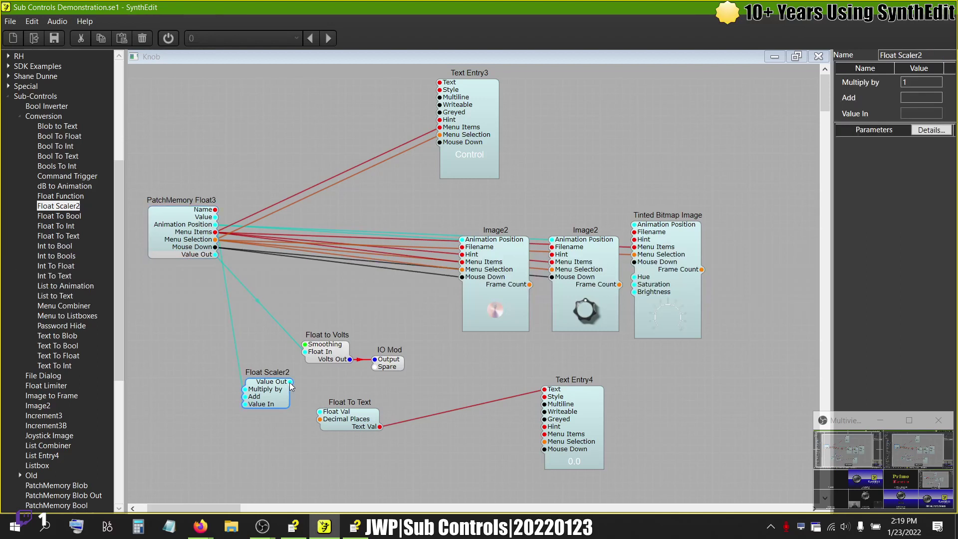
left_click_drag(319, 409, 320, 412)
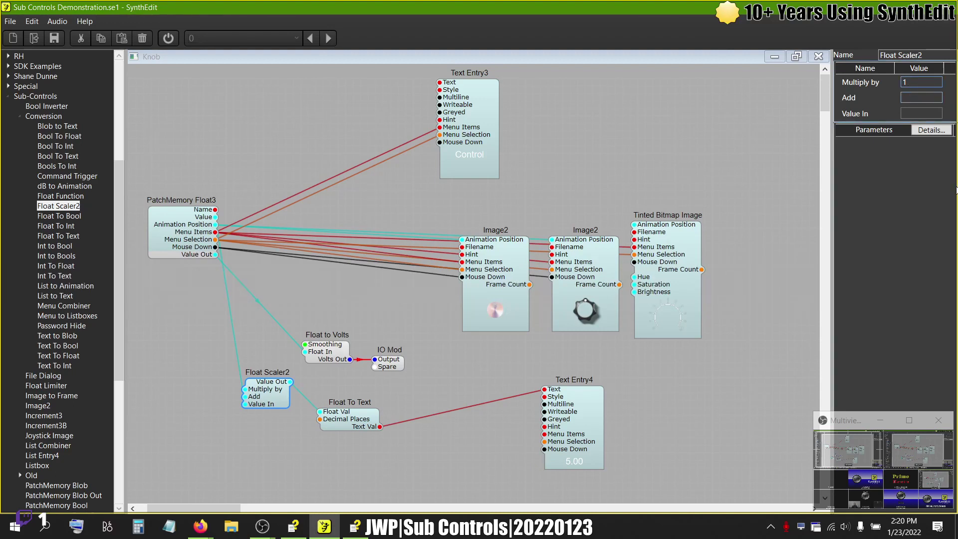
Step: Set Float Scaler2's Multiply by to 100 and turn the knob up to its maximum using the cap image
type("00")
key("Tab")
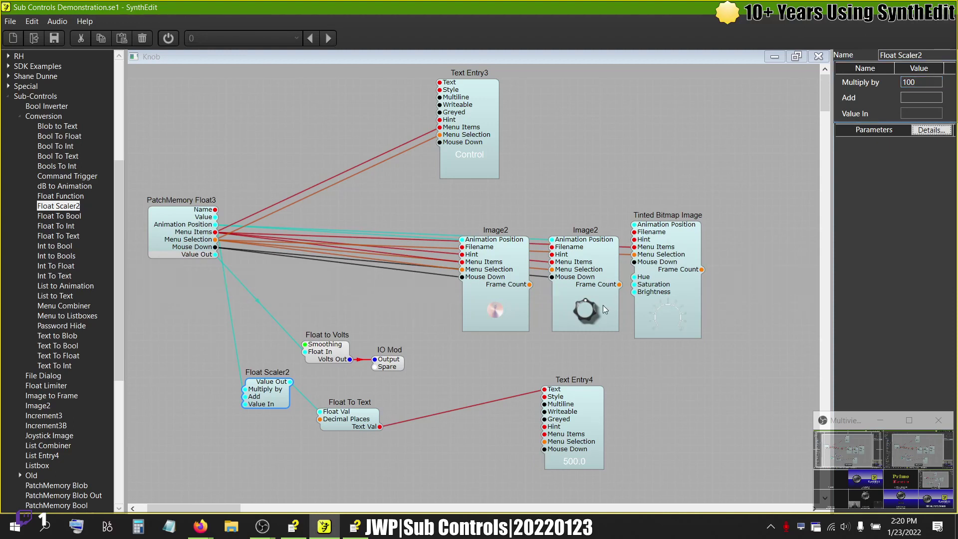
left_click_drag(586, 306, 585, 312)
left_click(494, 310)
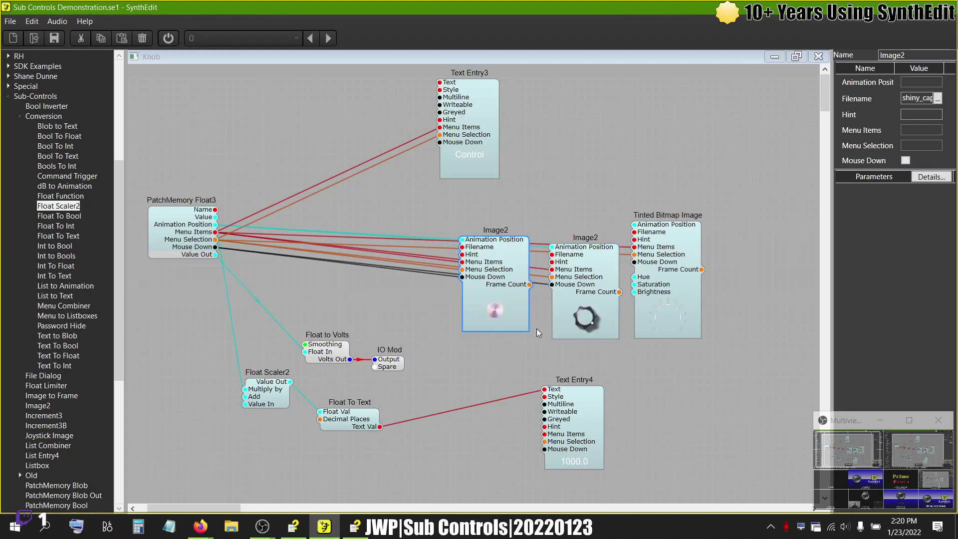
Step: Set the Decimal Places of Float To Text to 0
left_click(353, 414)
key("Tab")
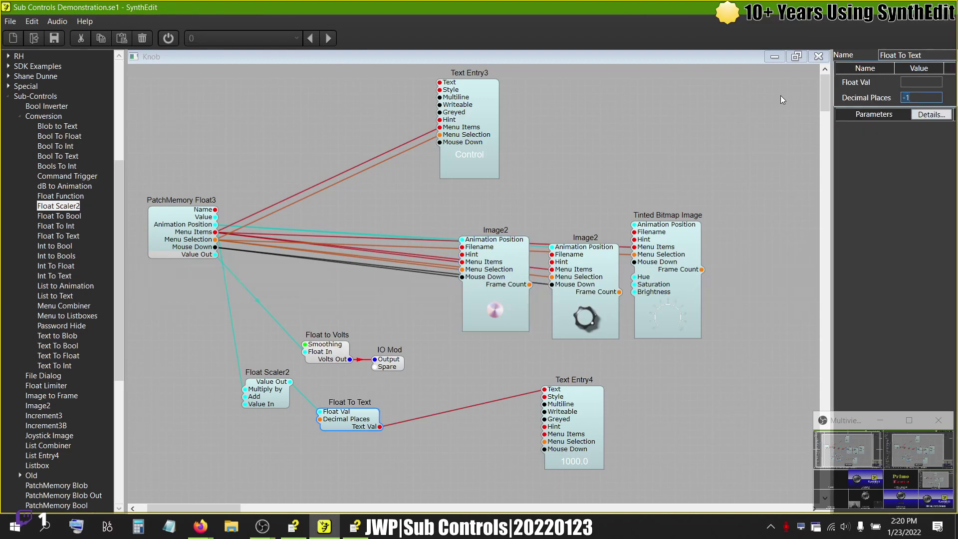
type("0")
key("Return")
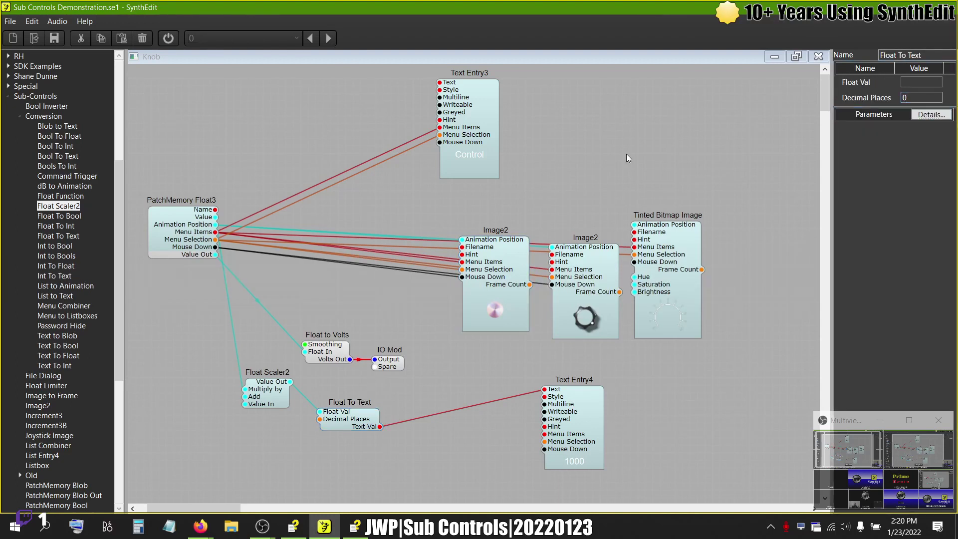
Step: Compare the circuit with the wasteful example in SynthEdit Help and read the section on GUI connections into Containers
key("alt+Tab")
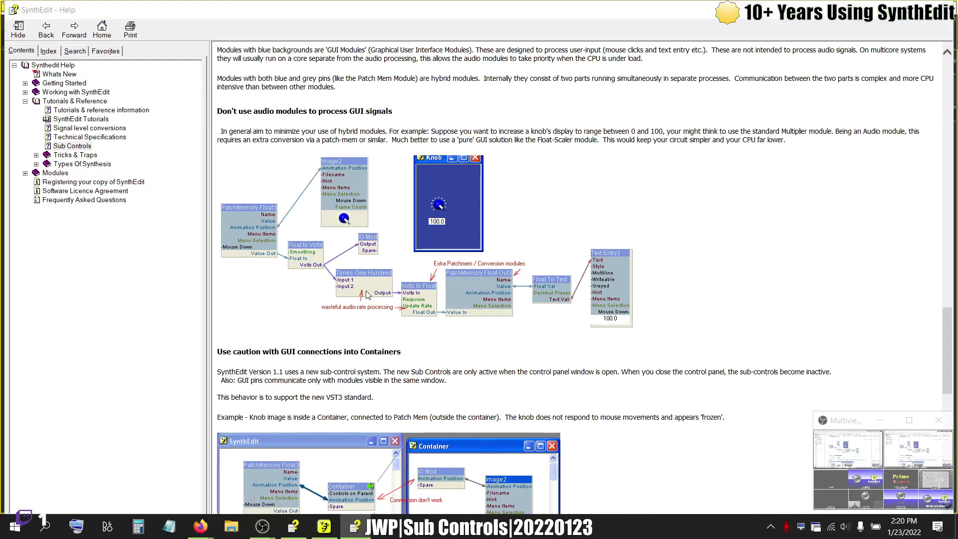
key("alt+Tab")
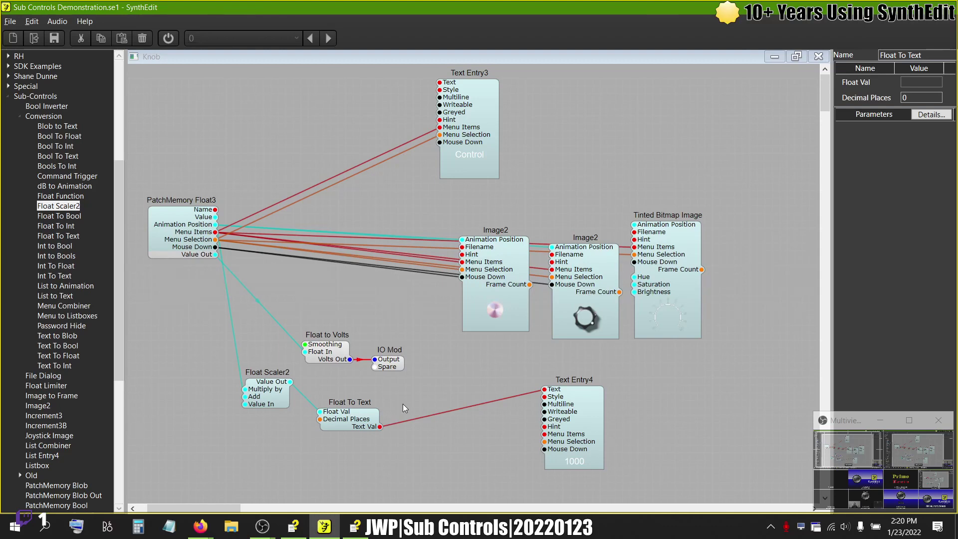
key("alt+Tab")
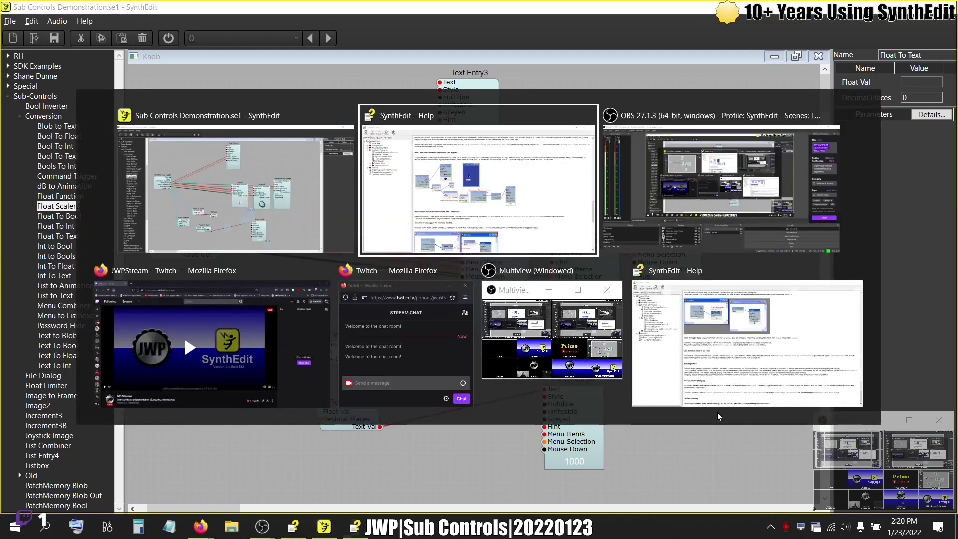
scroll(546, 368, "down", 1)
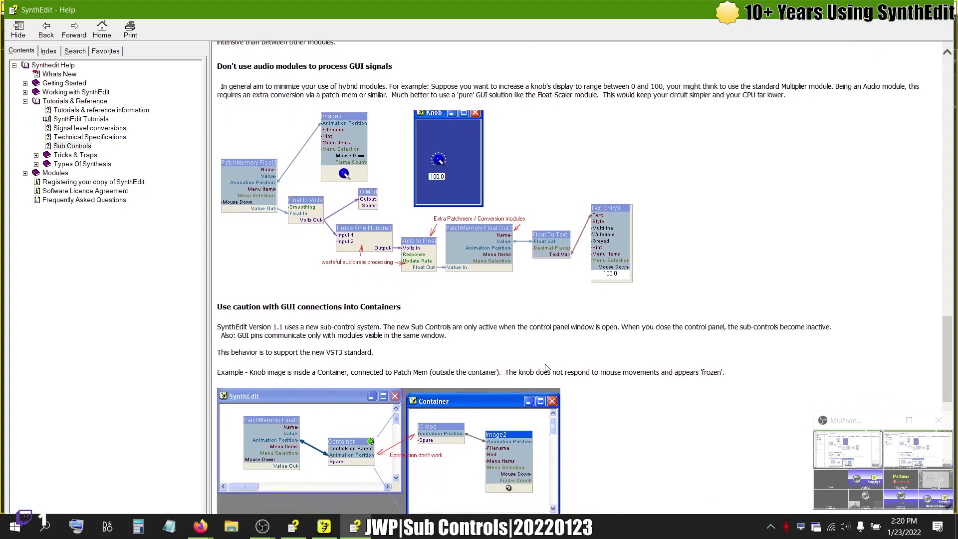
scroll(545, 368, "down", 2)
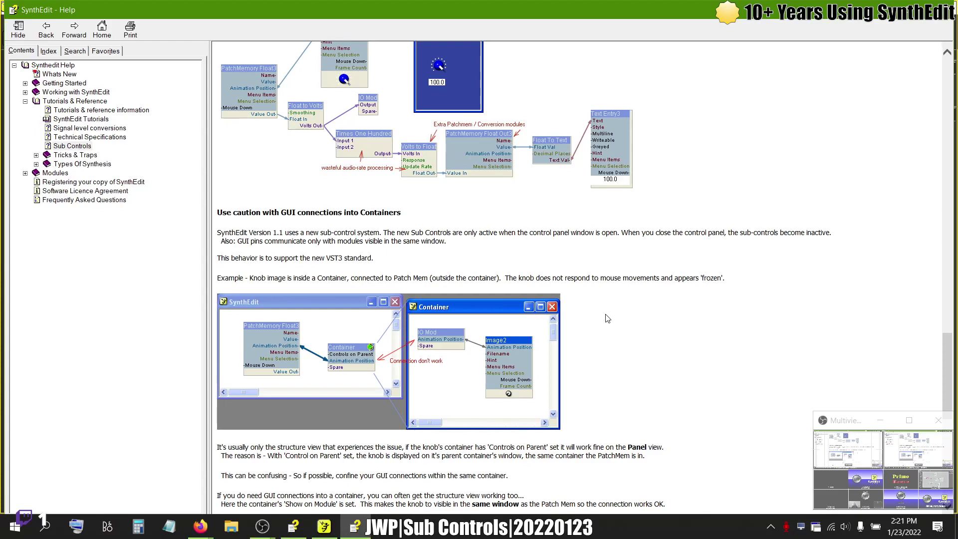
scroll(607, 318, "down", 3)
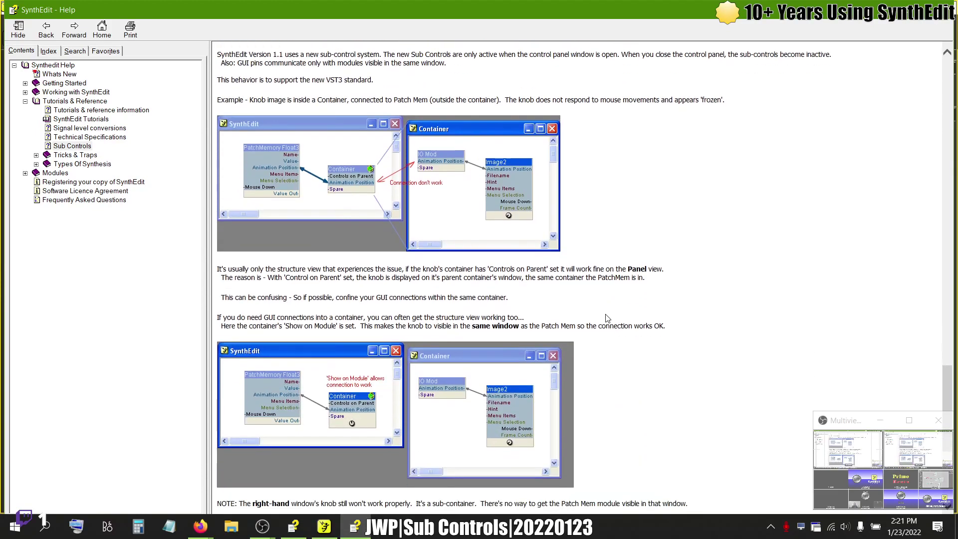
Step: Switch back to SynthEdit, containerize PatchMemory Float3, and move the resulting Container to the left of the Image2 modules
key("alt+Tab")
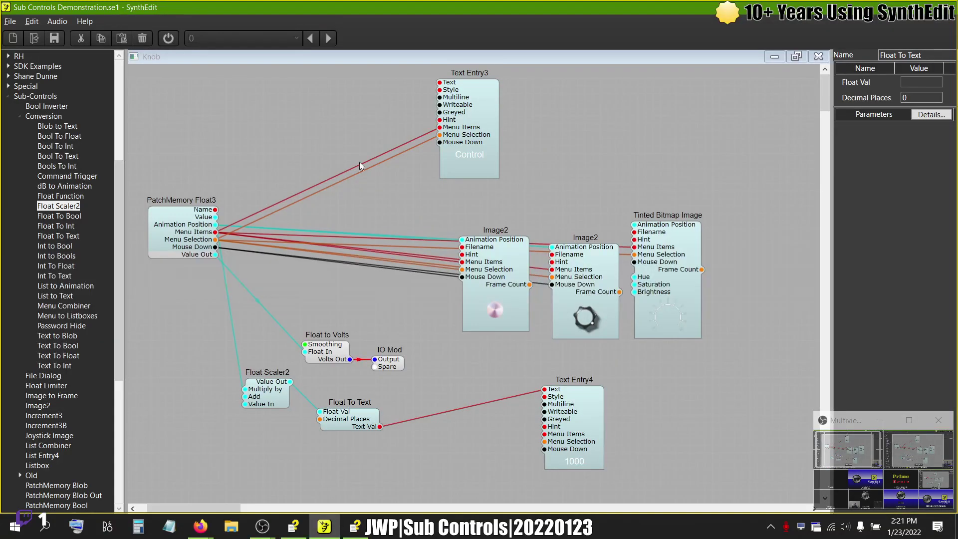
left_click_drag(199, 221, 251, 169)
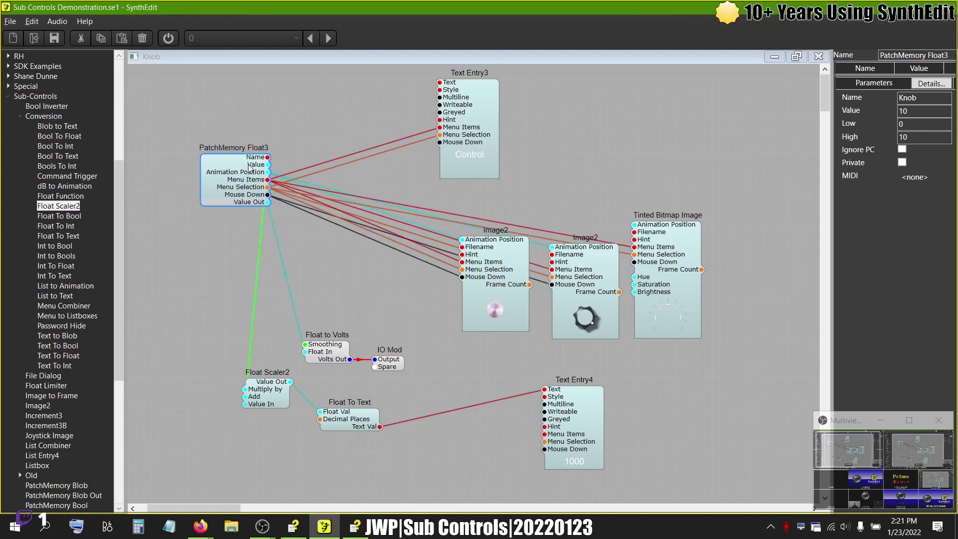
right_click(248, 165)
mouse_move(279, 235)
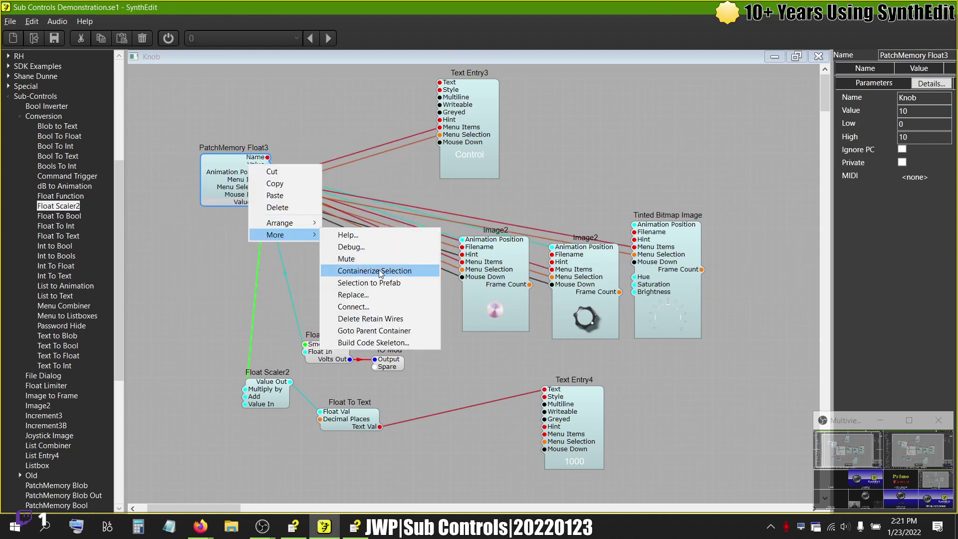
left_click(379, 270)
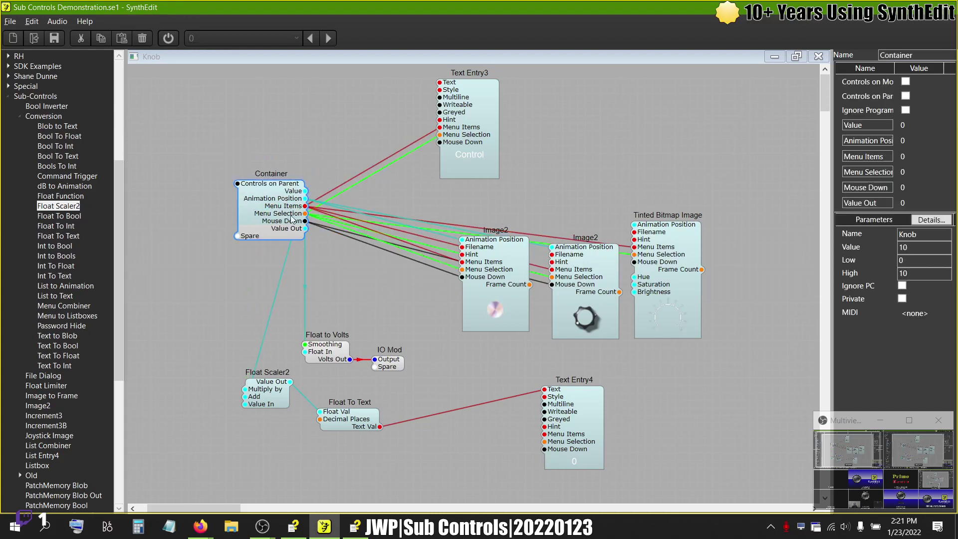
left_click_drag(293, 220, 218, 201)
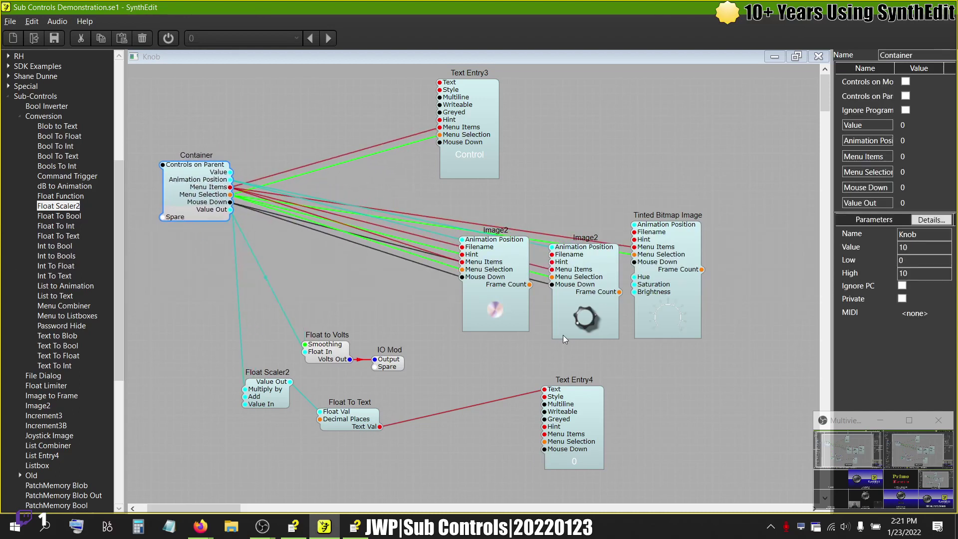
Step: Test the knob through the cap image with PatchMemory Float3 inside the Container, and review the commands available for the Container
left_click(501, 313)
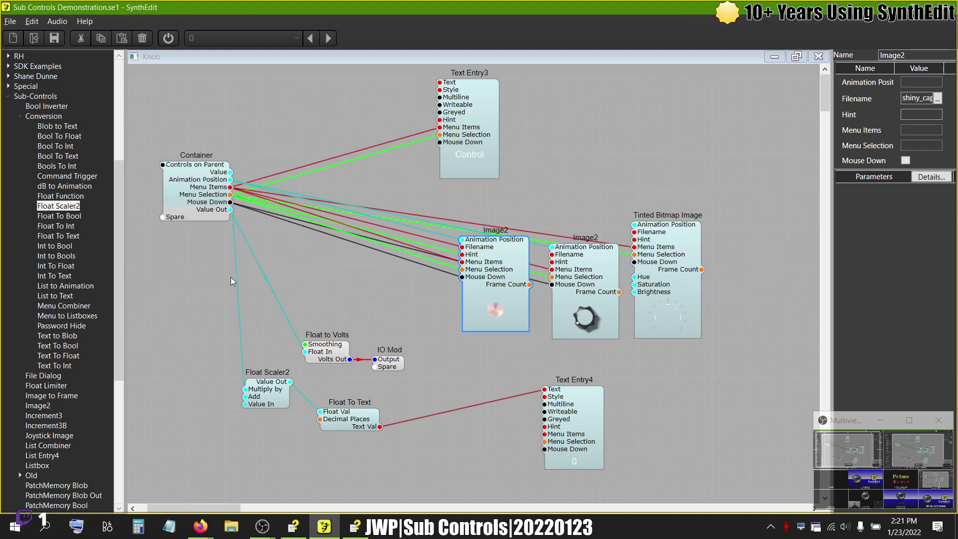
key("alt+Tab")
key("alt+Tab")
right_click(201, 190)
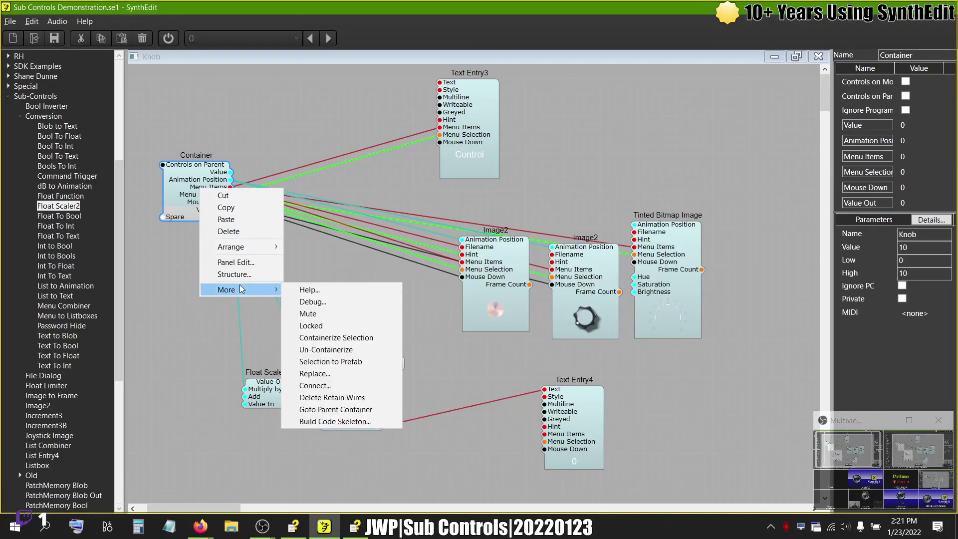
left_click(238, 256)
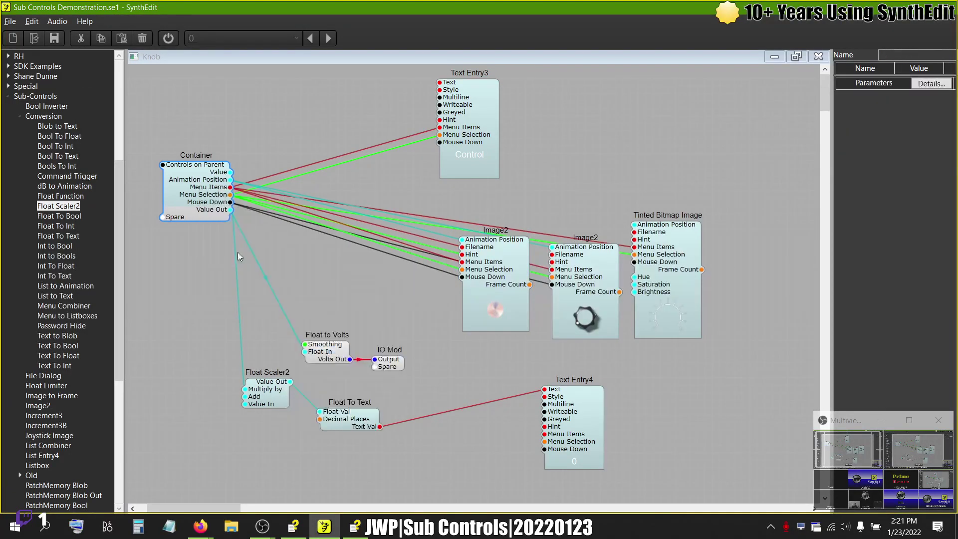
Step: Switch to SynthEdit Help, reread the Container examples about Controls on Parent and Show on Module, and return to SynthEdit
left_click(195, 189)
key("alt+Tab")
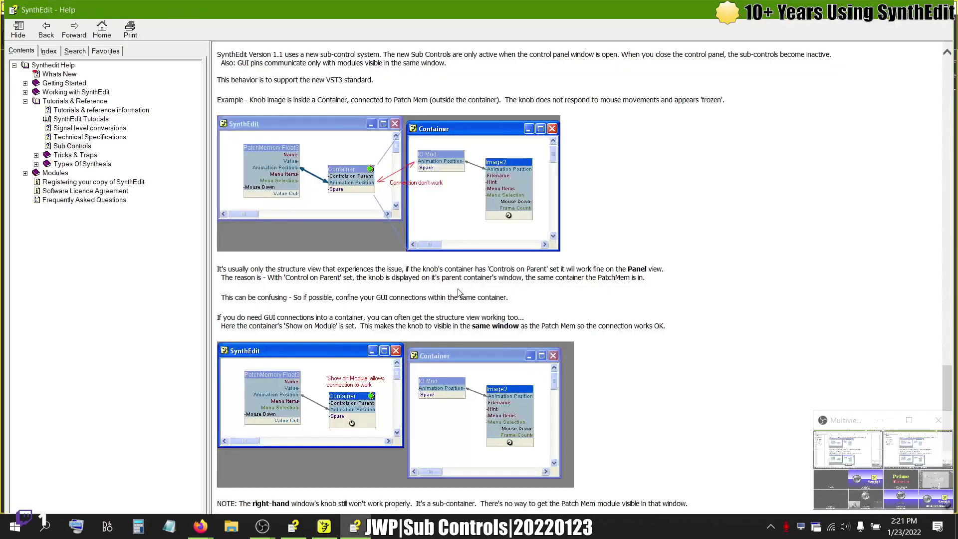
scroll(579, 319, "up", 2)
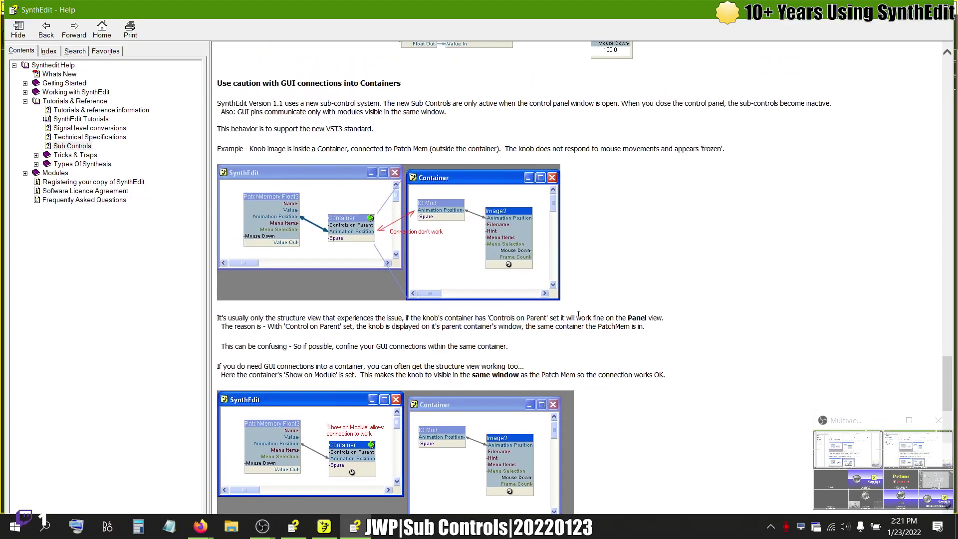
scroll(578, 315, "down", 4)
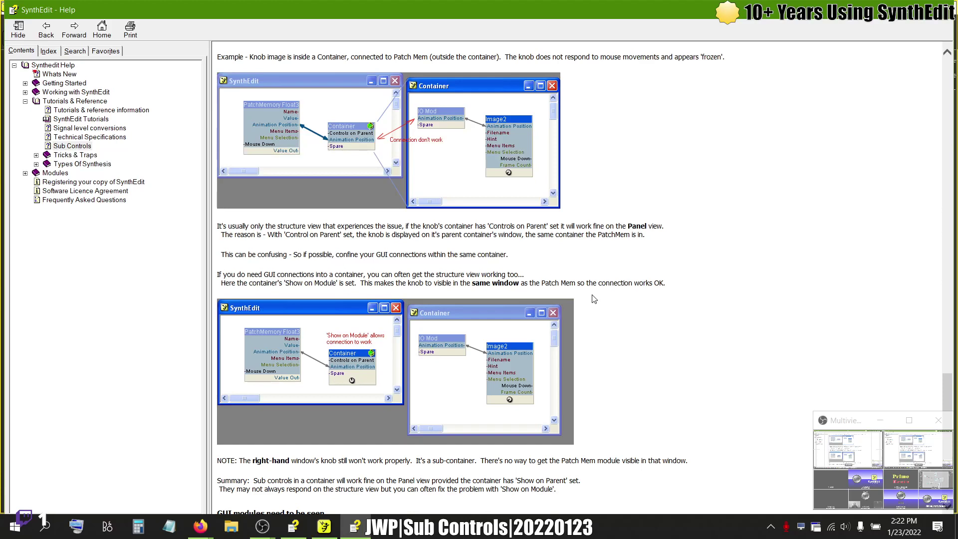
key("alt+Tab")
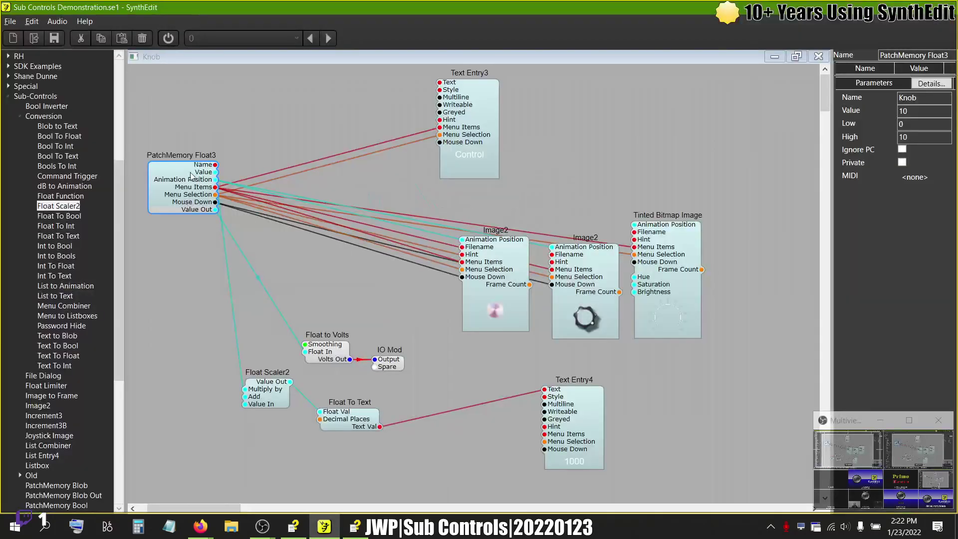
Step: Containerize PatchMemory Float3 in the Knob structure
right_click(184, 169)
mouse_move(235, 240)
left_click(308, 274)
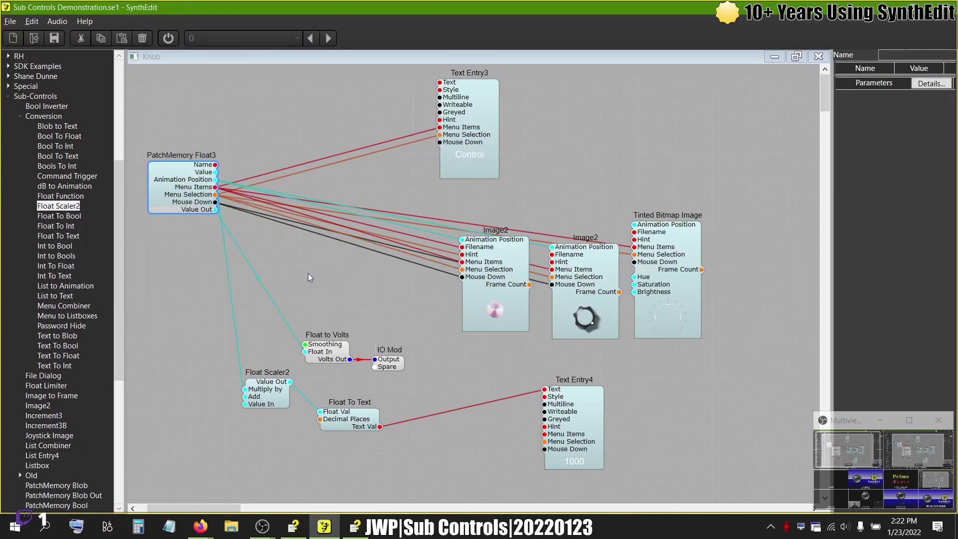
Step: Test the knob through the cap Image2 in the structure and in the Knob's Panel Edit window, and close the panel
left_click(509, 318)
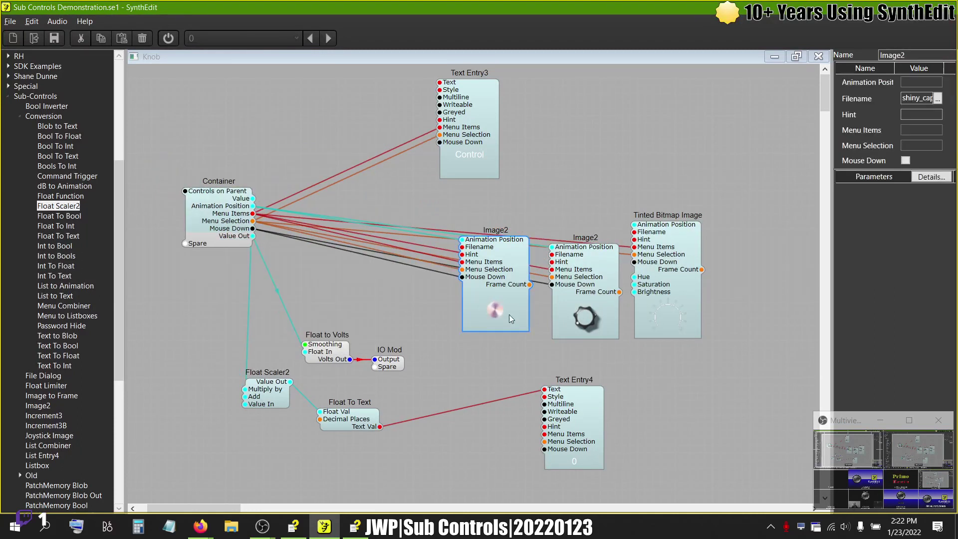
right_click(564, 166)
left_click(601, 239)
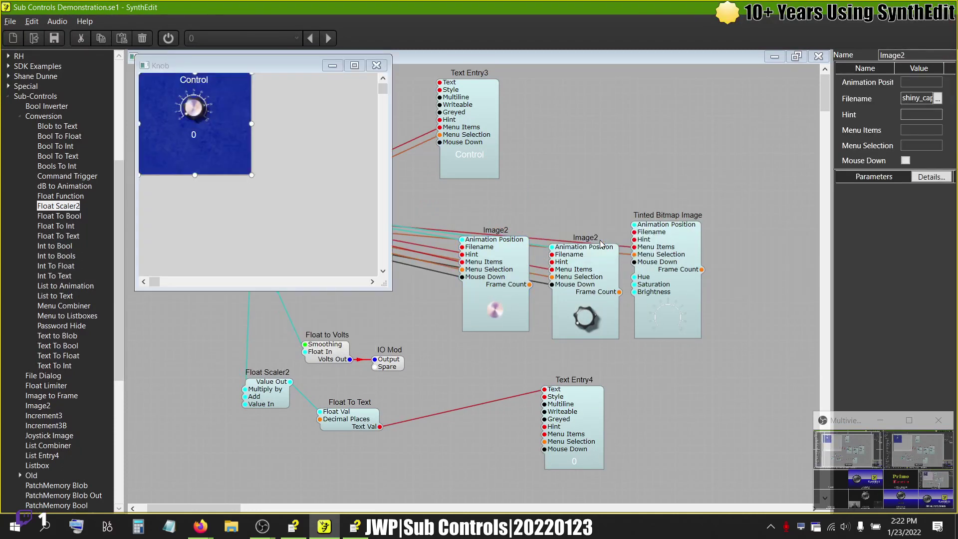
left_click(196, 105)
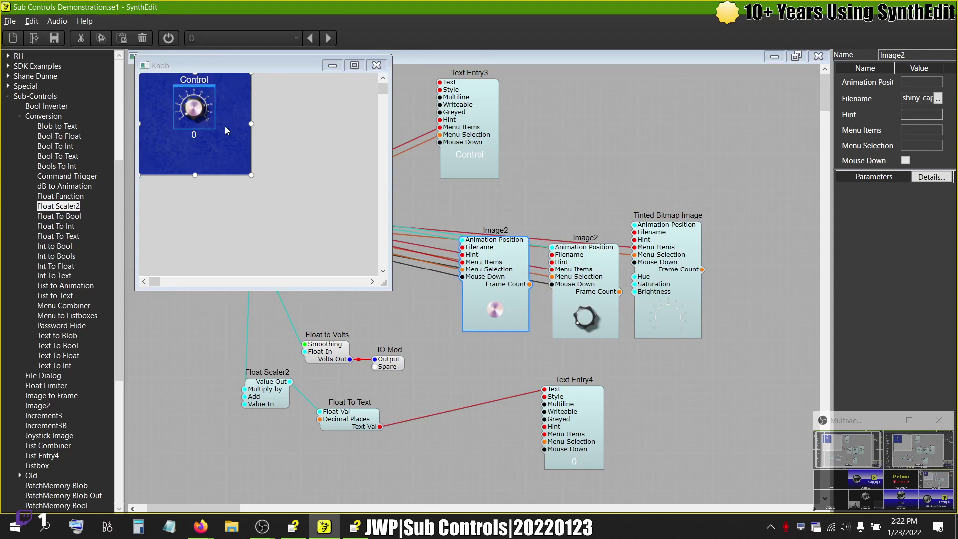
left_click(377, 66)
Step: Switch to SynthEdit Help, read the Show on Module example with its note and summary, and return to SynthEdit
key("alt+Tab")
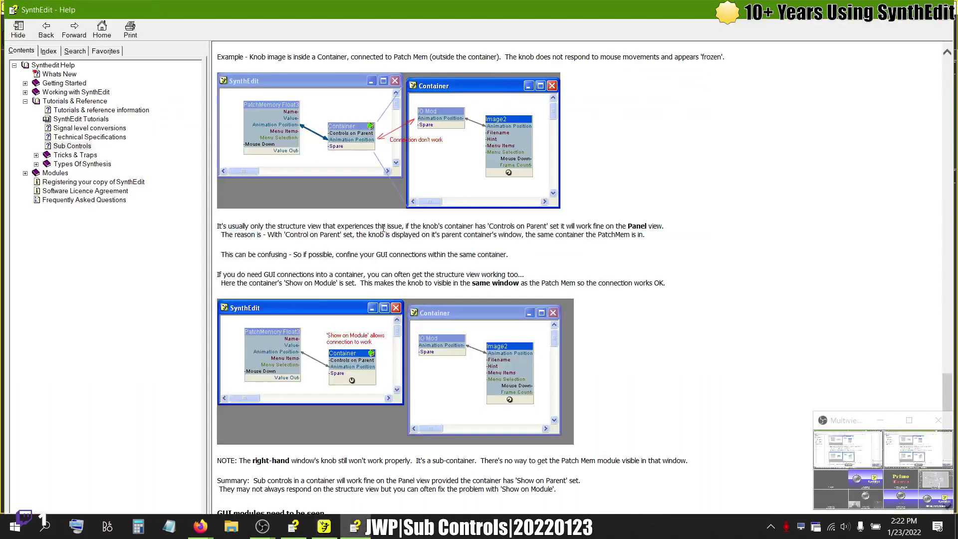
scroll(489, 265, "down", 1)
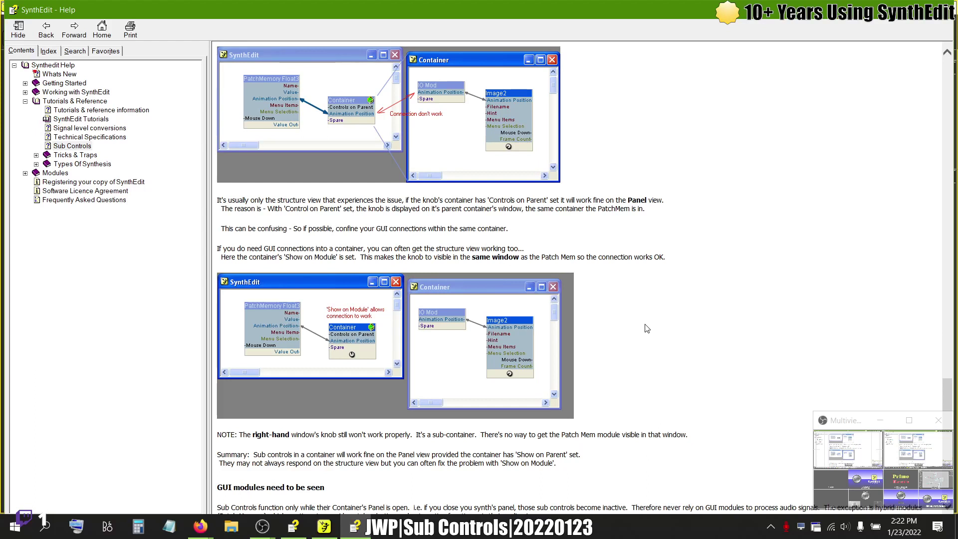
scroll(648, 328, "down", 1)
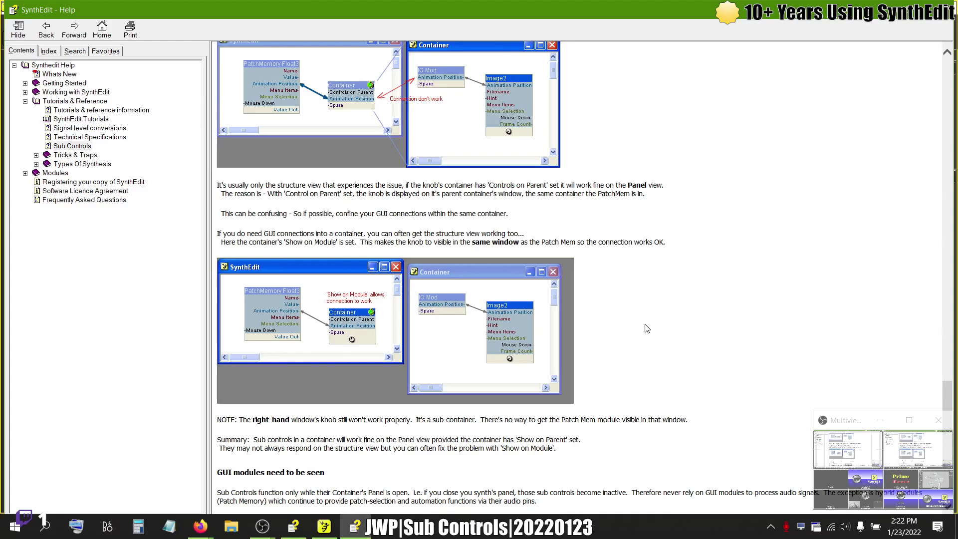
key("alt+Tab")
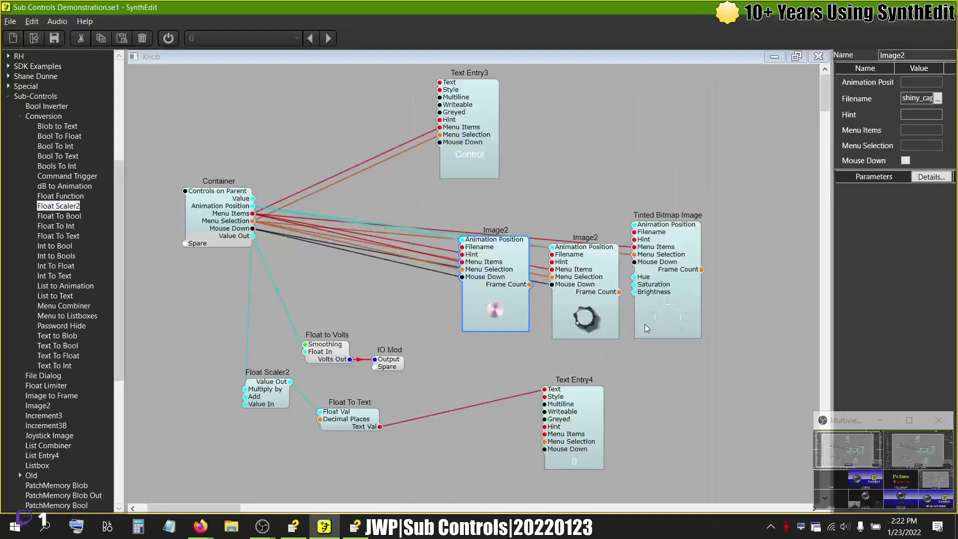
Step: Enable Controls on Parent for the Container, and test the knob in the Knob's Panel Edit window
left_click(209, 209)
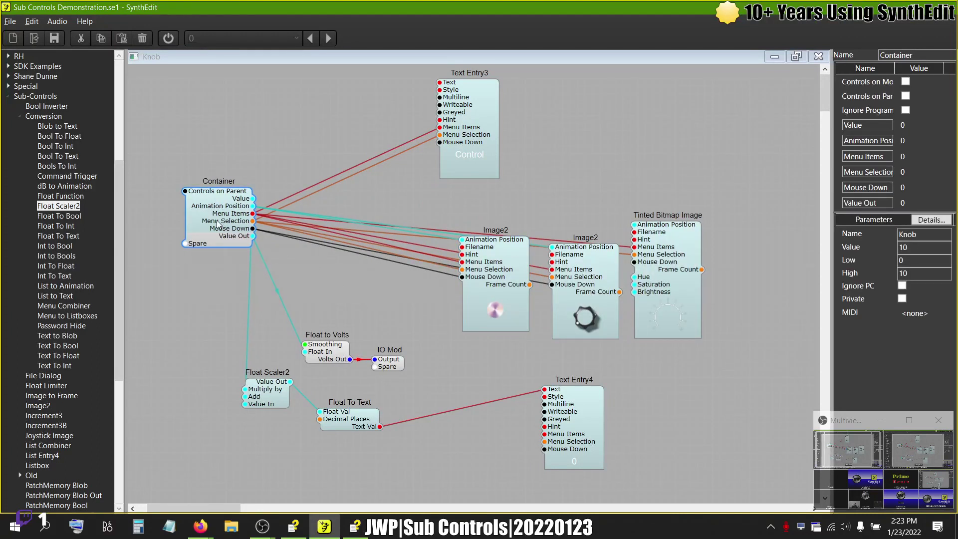
left_click(905, 96)
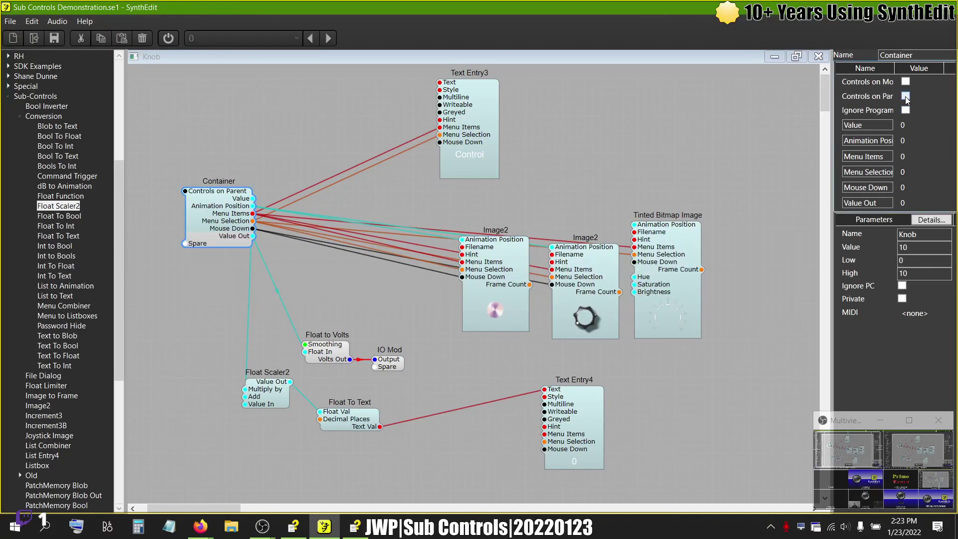
right_click(652, 119)
left_click(671, 192)
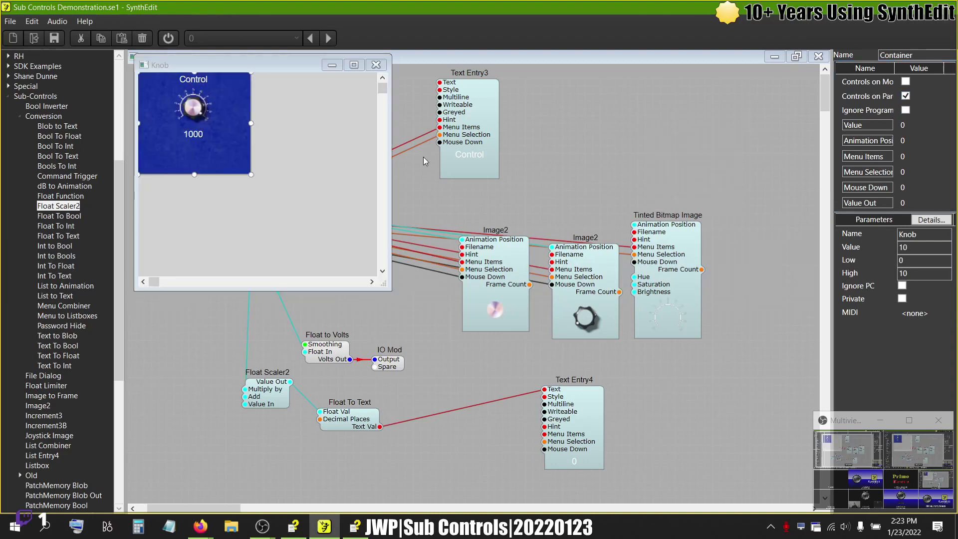
left_click(193, 106)
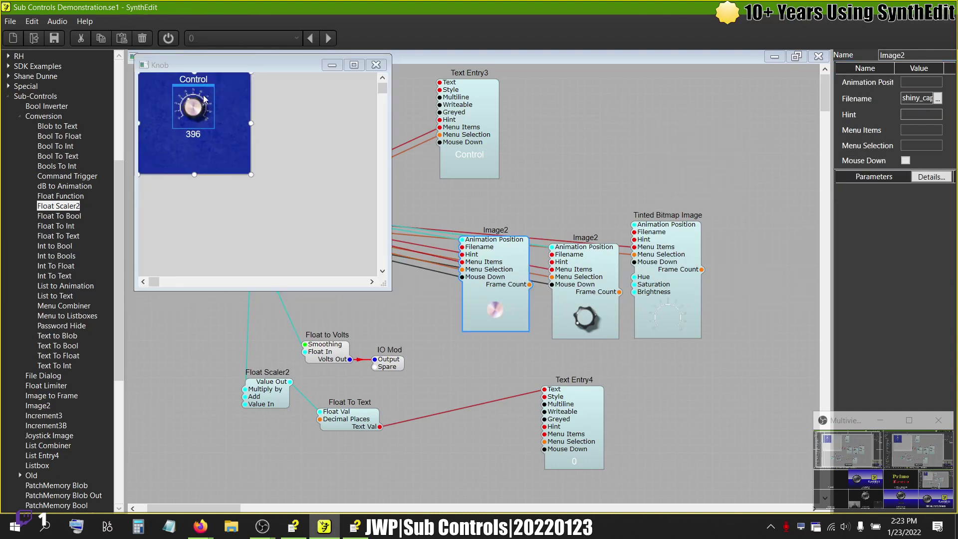
left_click(375, 65)
Step: Enable Controls on Module for the Container, trying the knob through the cap Image2 before and after the change
left_click(235, 225)
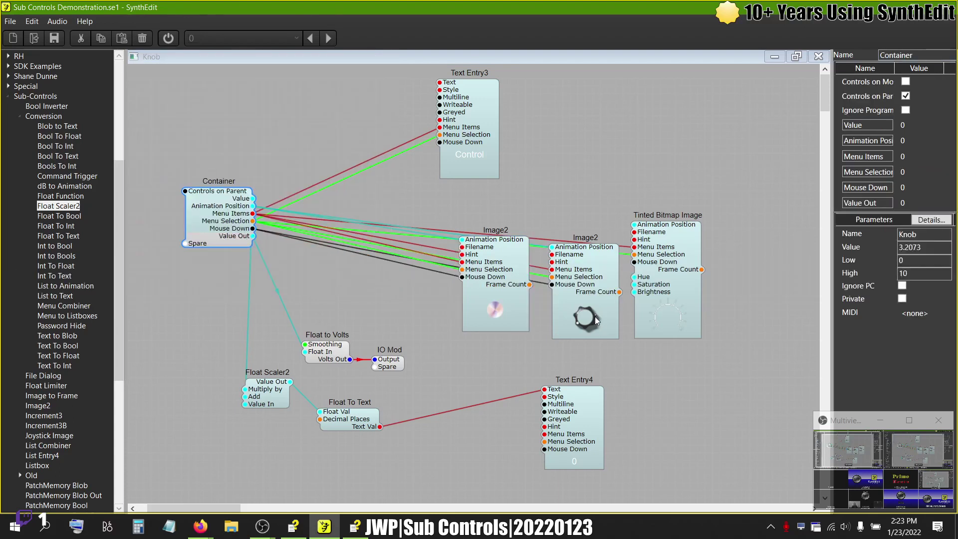
left_click(497, 310)
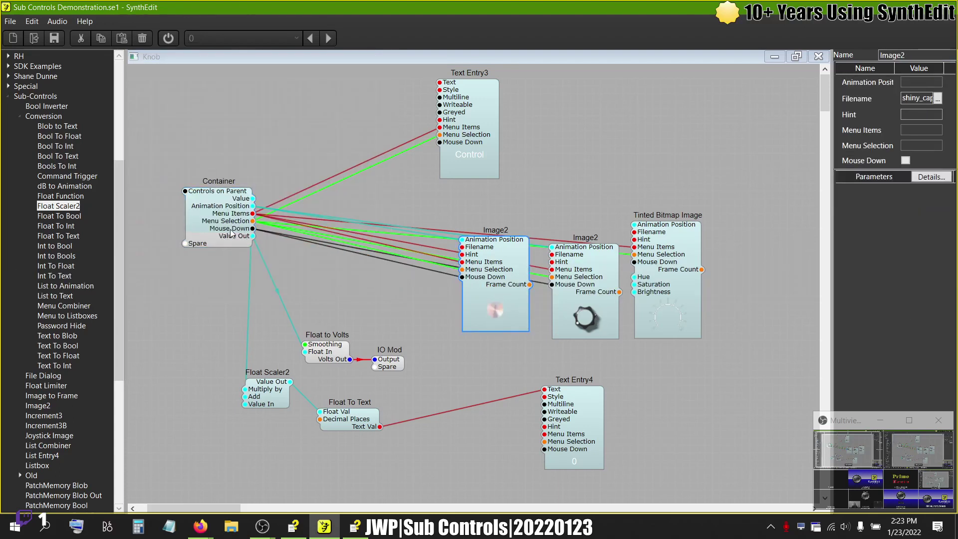
left_click(647, 150)
left_click(905, 81)
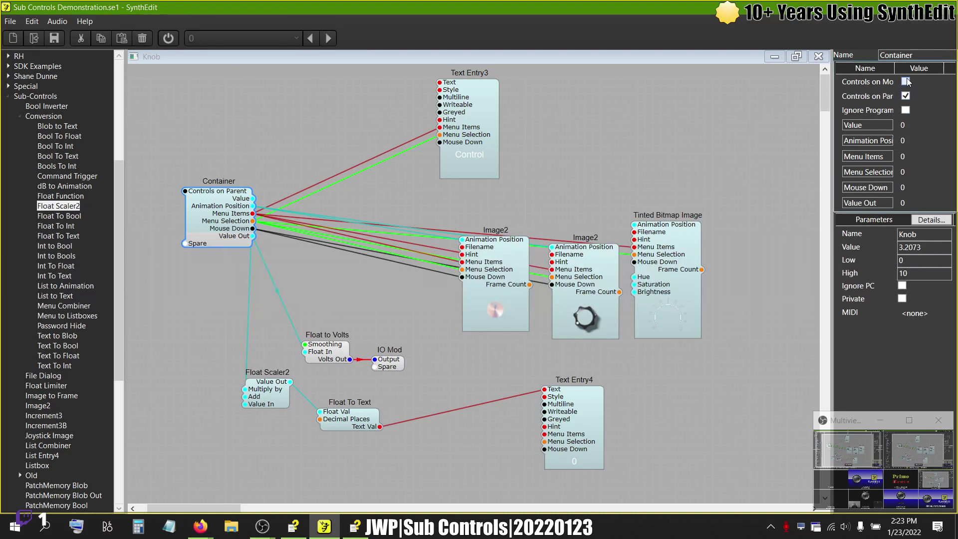
left_click_drag(500, 305, 502, 357)
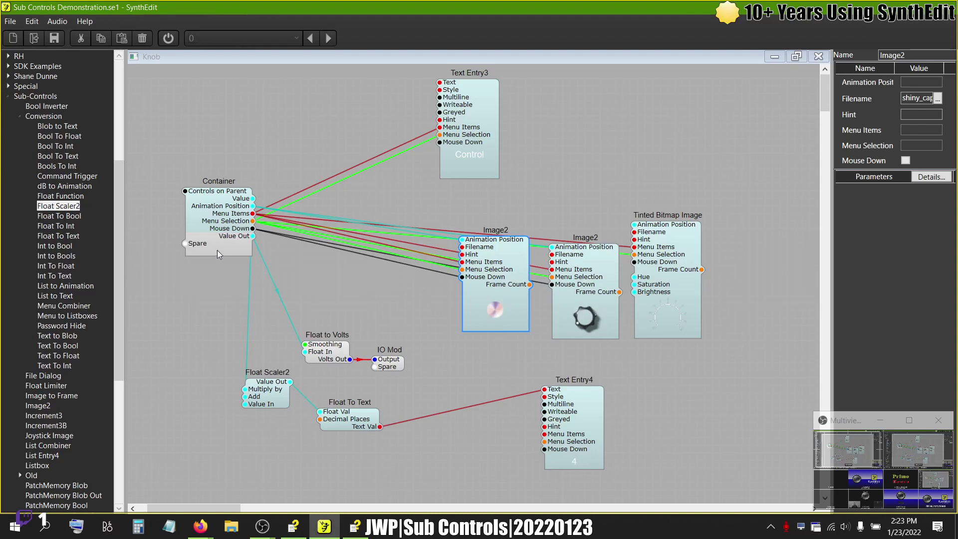
Step: Reposition the Container slightly within the space to the left of the Image2 modules
left_click(229, 205)
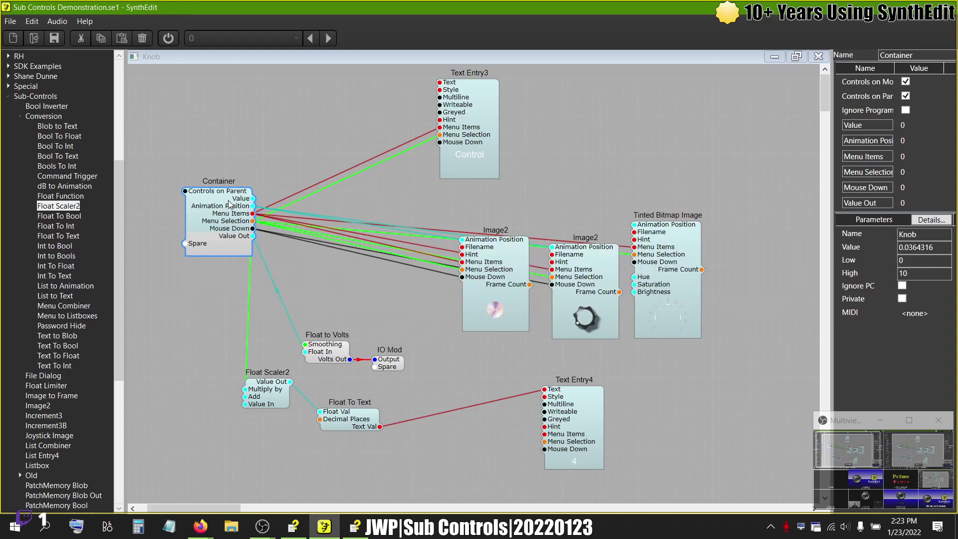
left_click_drag(229, 204, 237, 192)
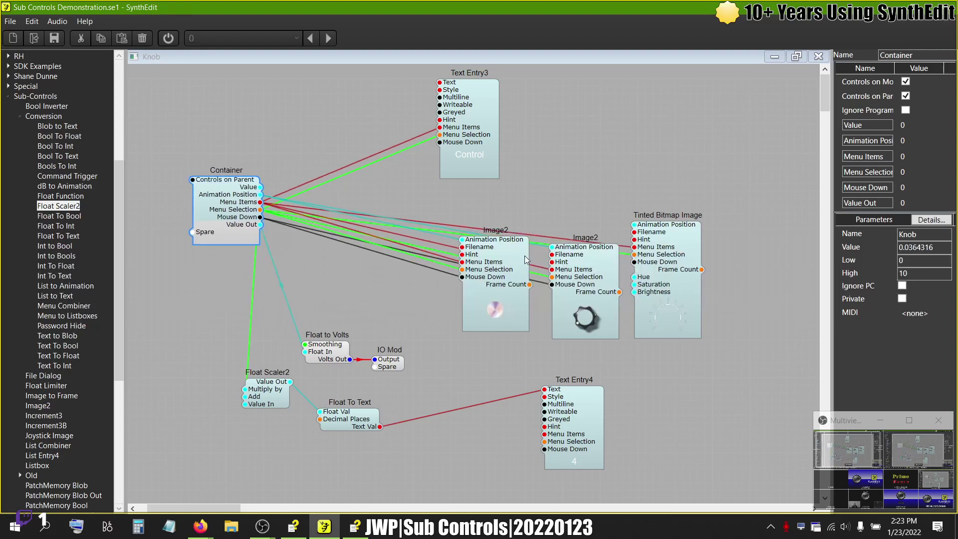
left_click_drag(250, 235, 251, 250)
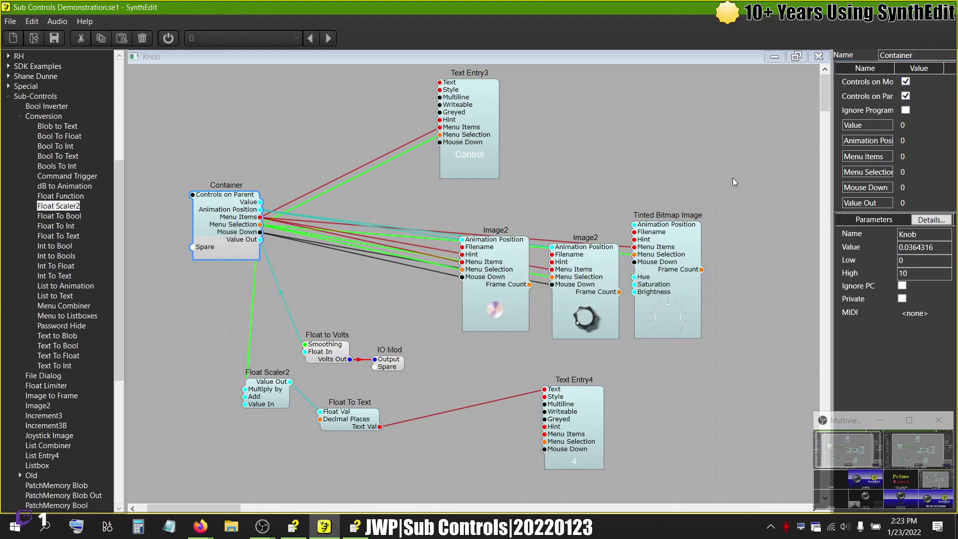
Step: Open the Knob's Panel Edit window, turn the knob to about 241, and close the panel
right_click(552, 148)
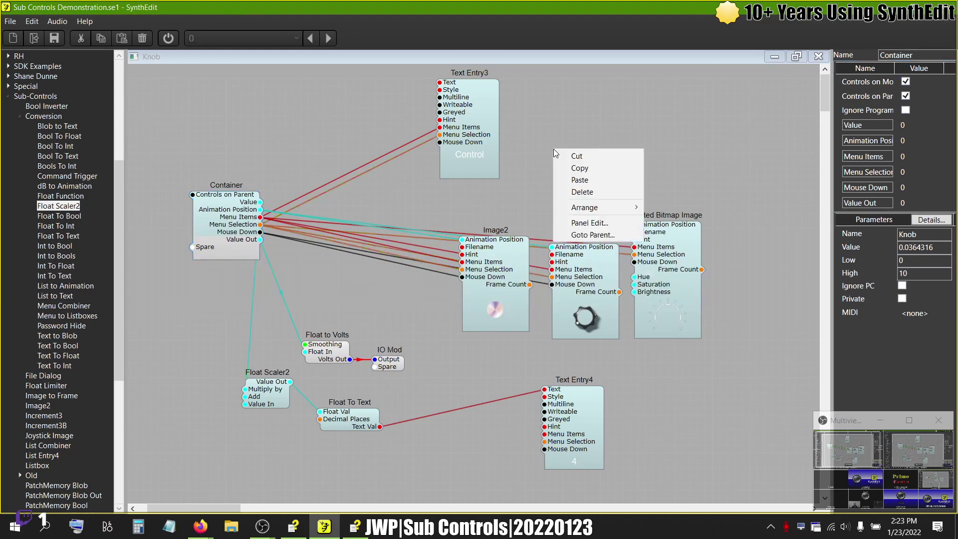
left_click(589, 223)
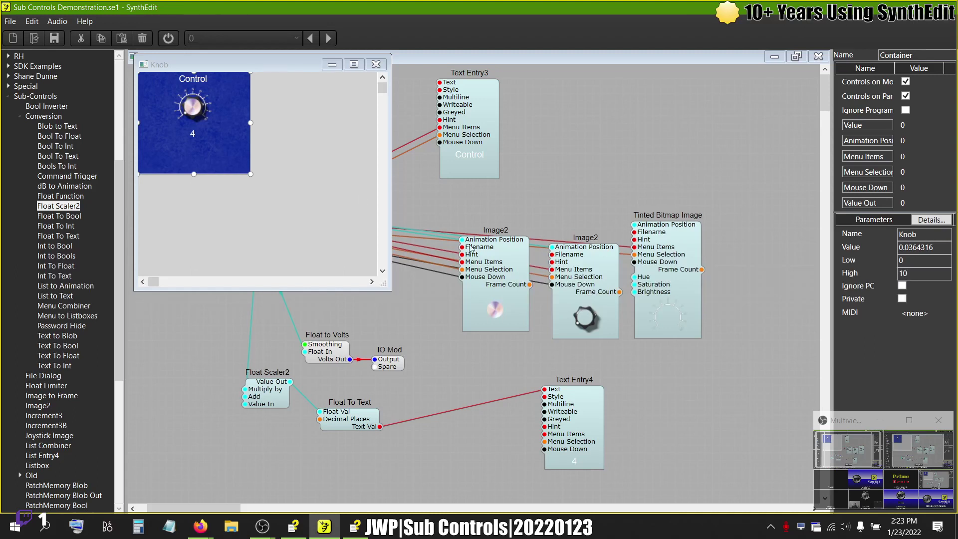
left_click_drag(194, 106, 333, 125)
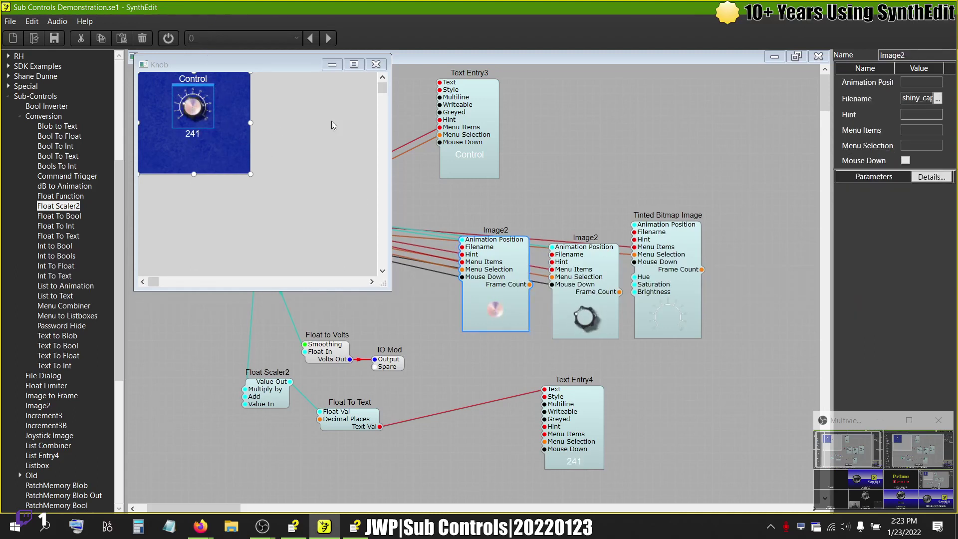
left_click(376, 65)
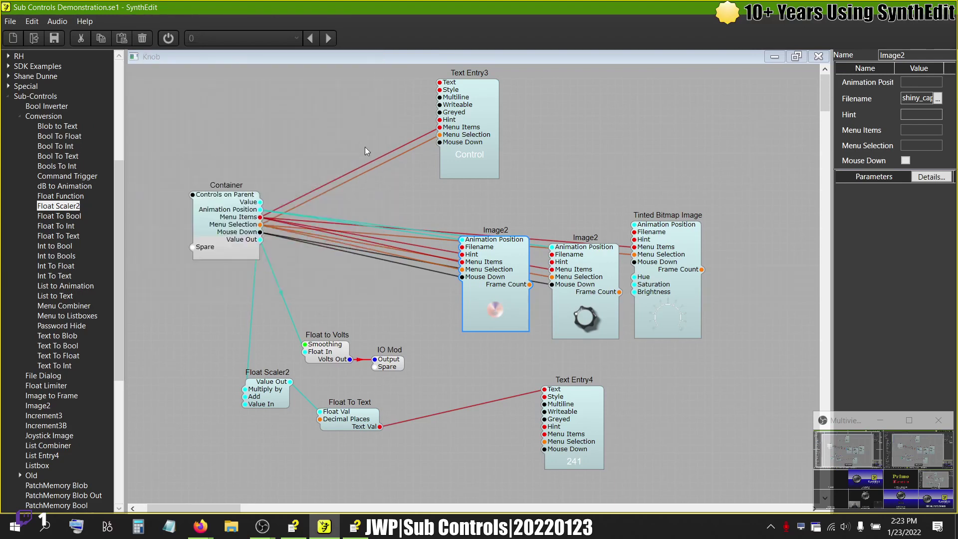
Step: Switch to SynthEdit Help and read the sections on GUI modules needing to be seen, splitters and prefabs, checking the Twitch chat in between
key("alt+Tab")
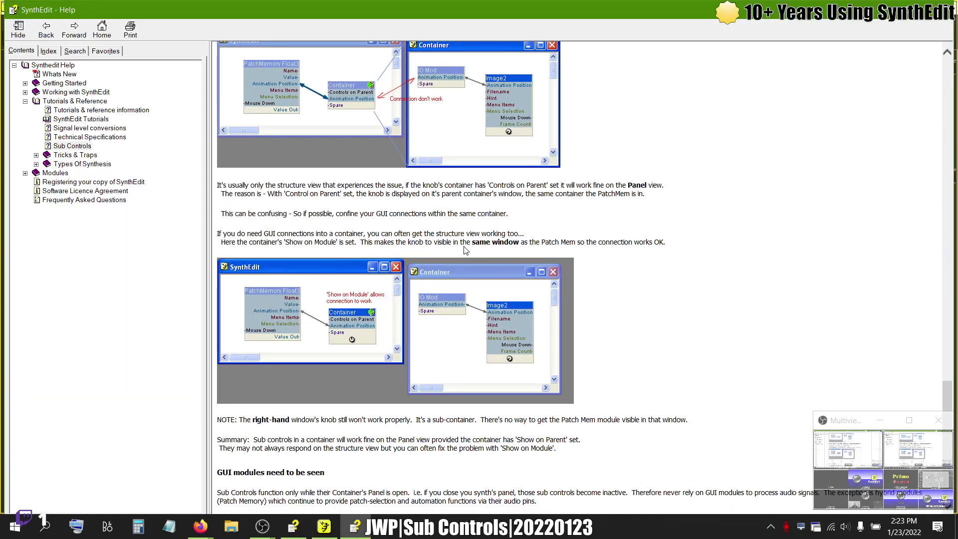
scroll(641, 293, "down", 3)
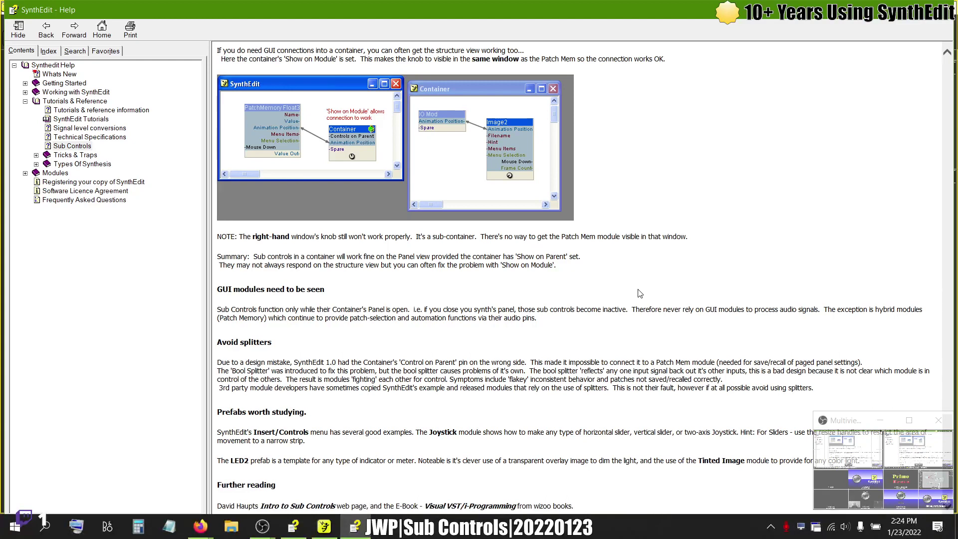
key("alt+Tab")
key("alt+Tab")
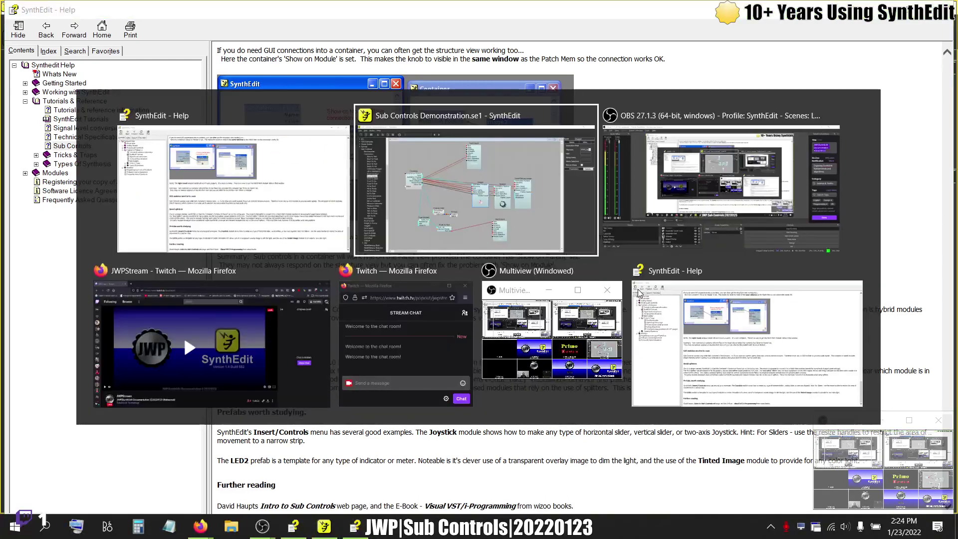
key("alt+Tab")
key("alt+Tab")
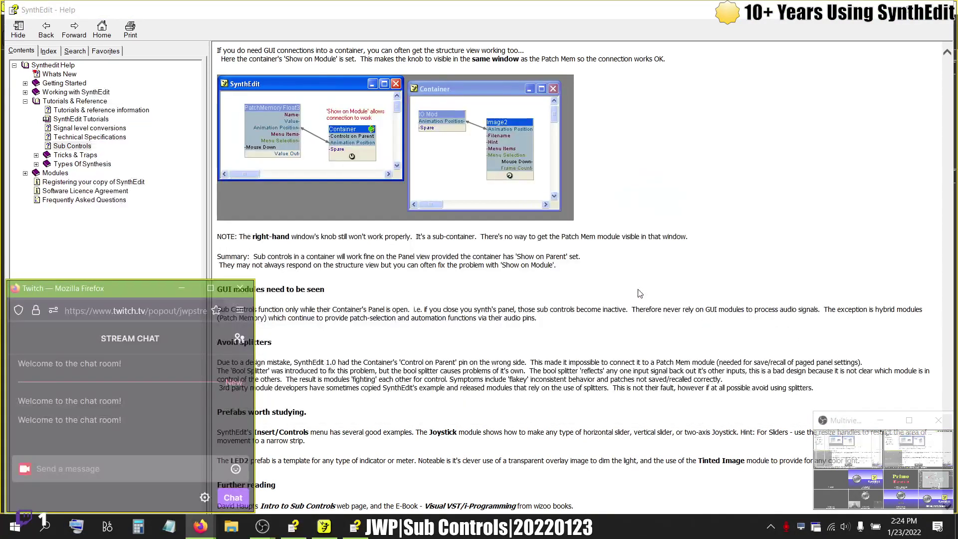
left_click(584, 407)
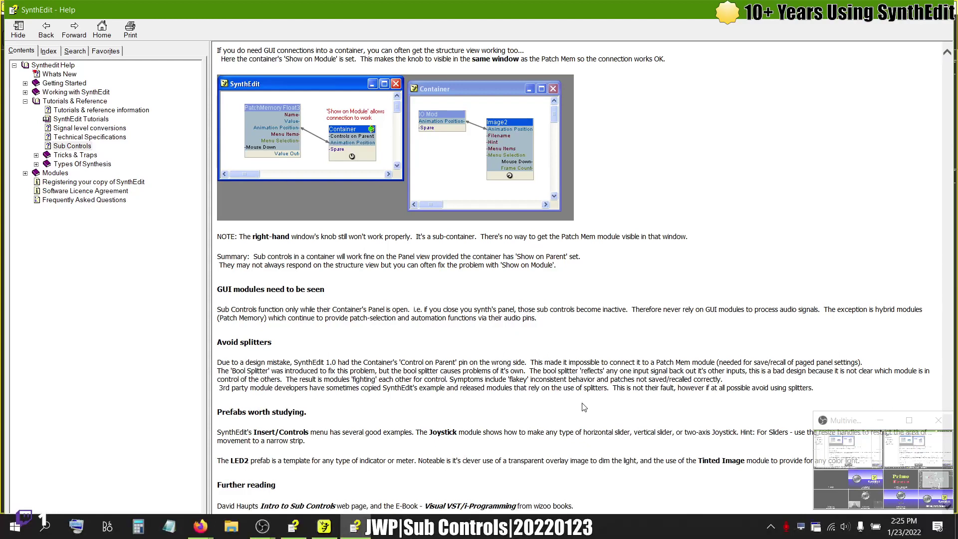
Step: Glance at the SynthEdit structure and the Twitch chat, return to SynthEdit Help, and look back at the Efficiency section
key("alt+Tab")
key("alt+Tab")
key("Tab")
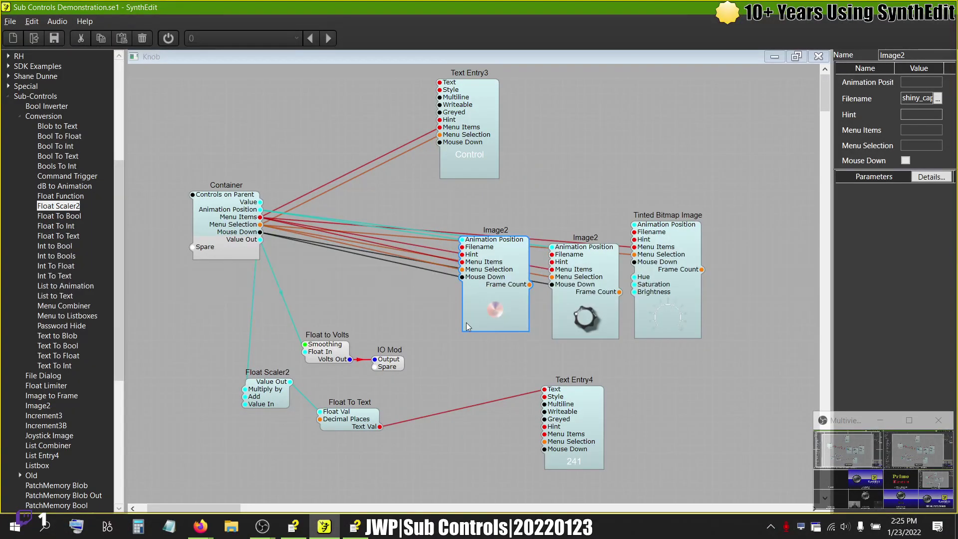
key("alt+Tab")
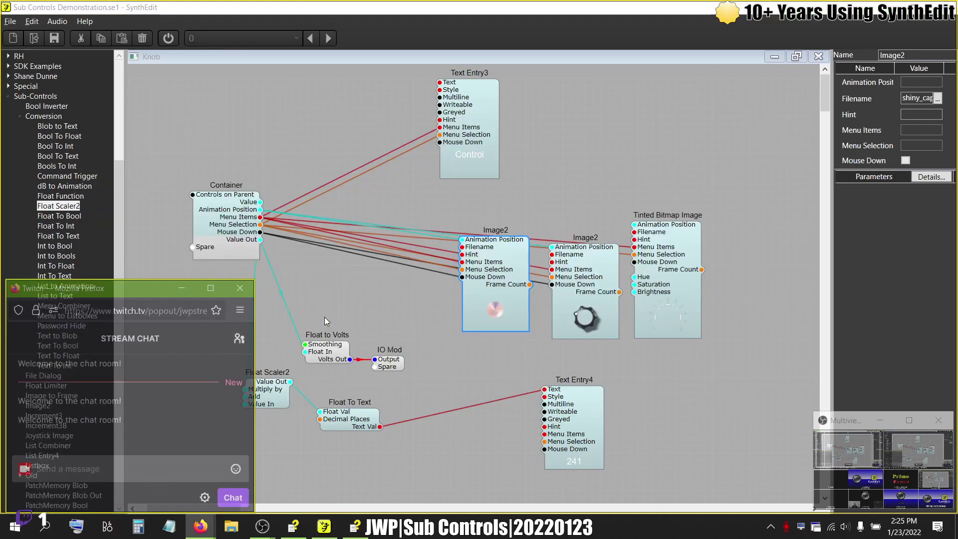
key("alt+Tab")
key("Tab")
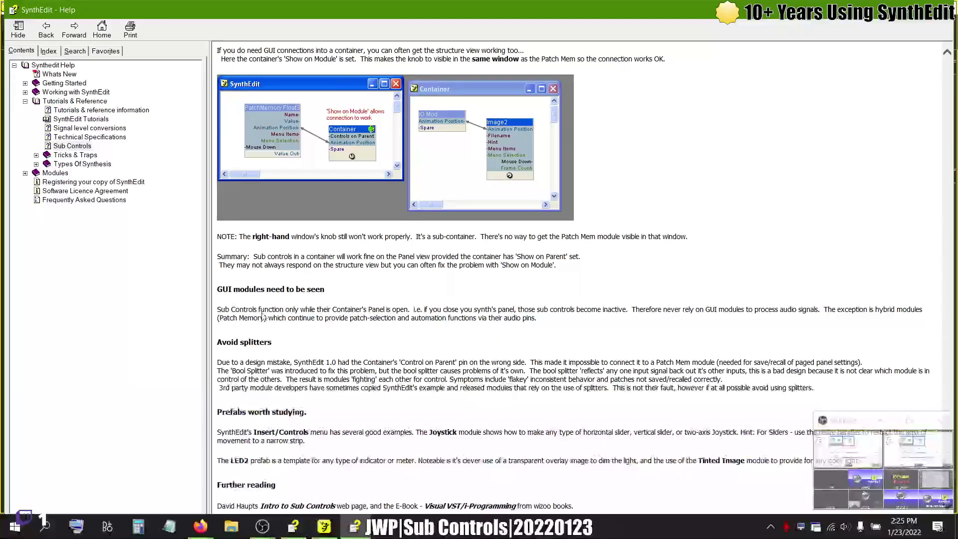
right_click(294, 249)
left_click(520, 256)
scroll(519, 256, "up", 10)
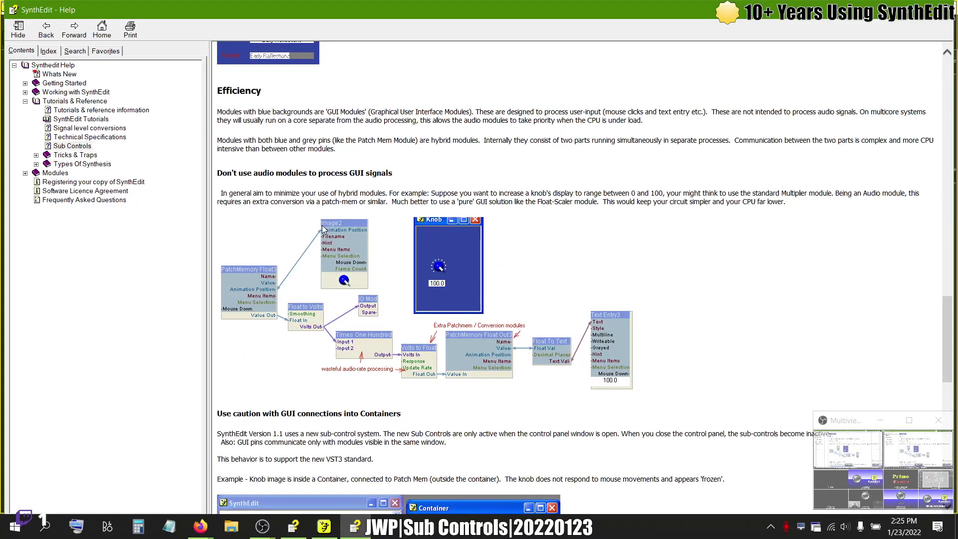
Step: Switch back to SynthEdit, find an empty area of the Knob structure, and collapse the Conversion category under Sub-Controls
key("alt+Tab")
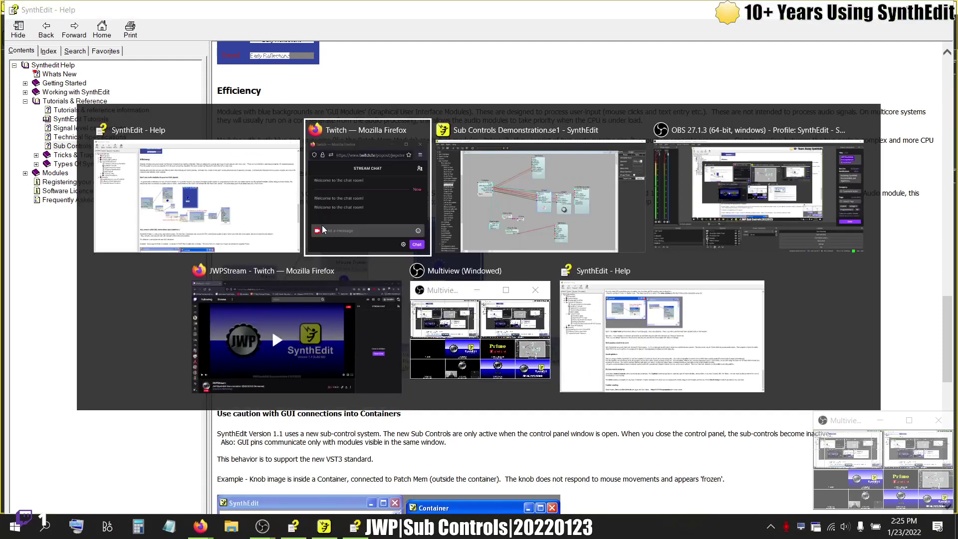
key("alt+Tab")
scroll(536, 305, "down", 10)
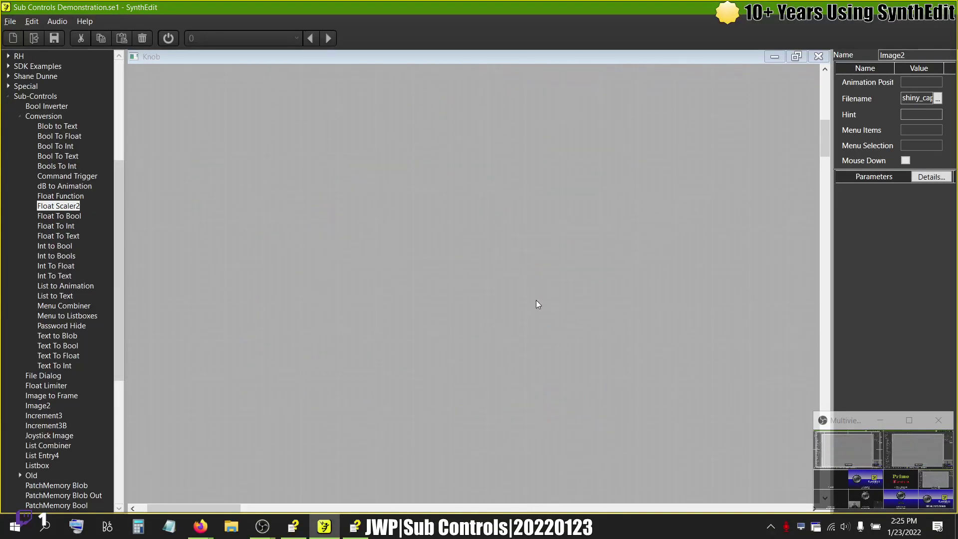
scroll(535, 304, "up", 3)
scroll(535, 305, "down", 3)
left_click(19, 116)
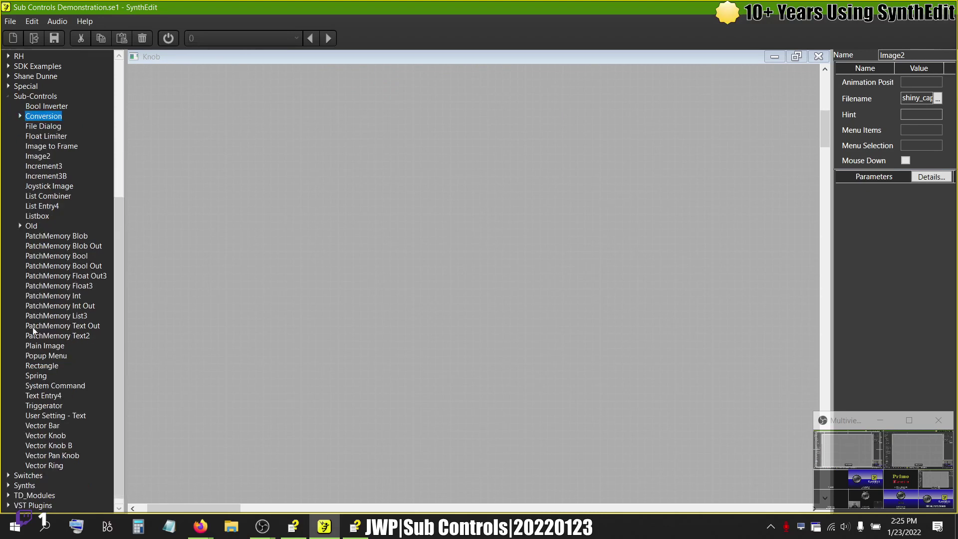
Step: Add an Oscillator module from the Waveform category to the empty area of the Knob structure
left_click(8, 96)
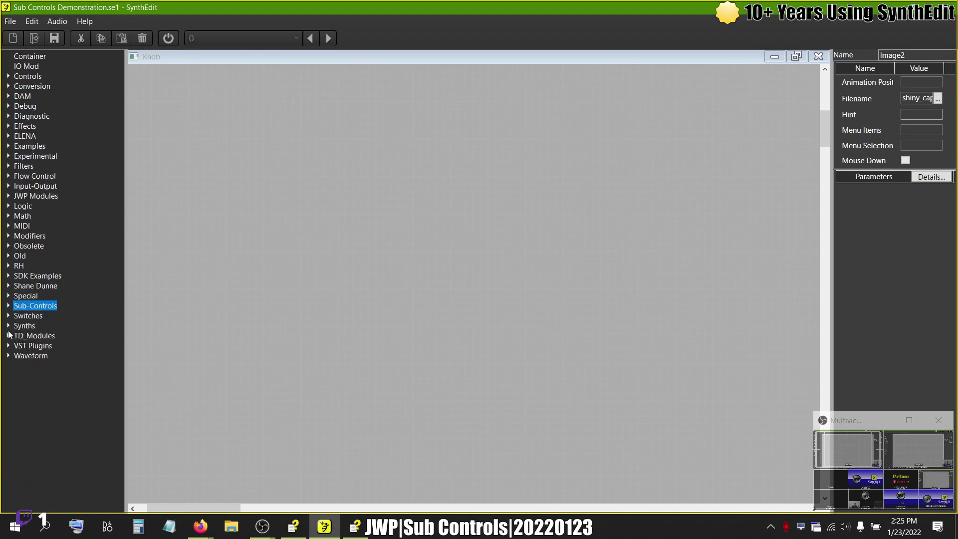
left_click(8, 355)
left_click_drag(41, 375, 289, 265)
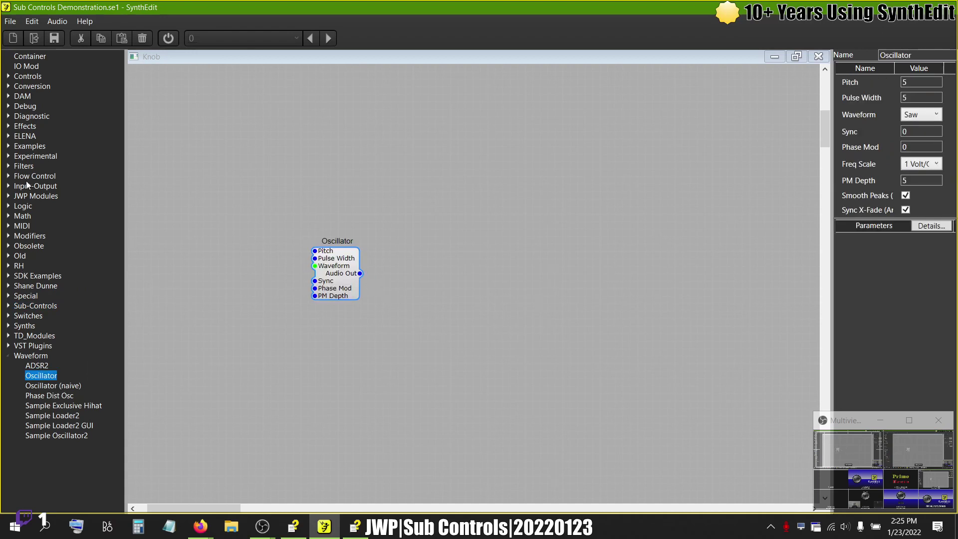
Step: Add a PatchMemory Float Out3 module and connect the Oscillator's Audio Out to its Value In
left_click(8, 305)
scroll(49, 343, "down", 10)
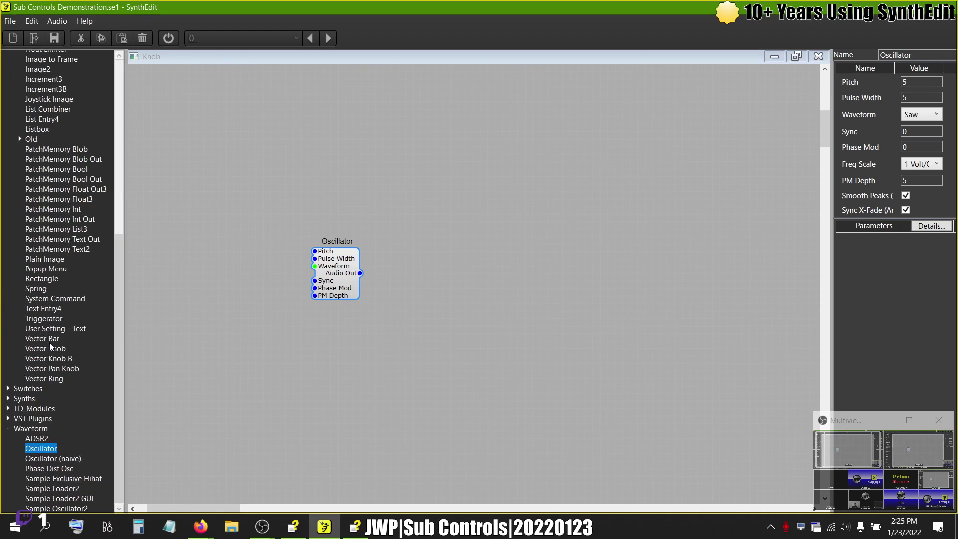
scroll(49, 342, "up", 2)
left_click_drag(87, 251, 442, 284)
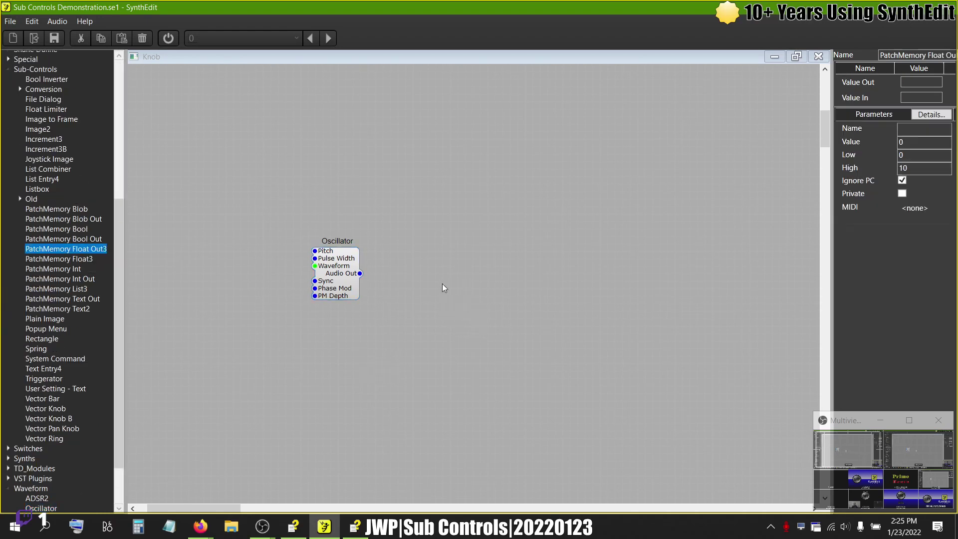
left_click(359, 274)
left_click_drag(359, 274, 445, 324)
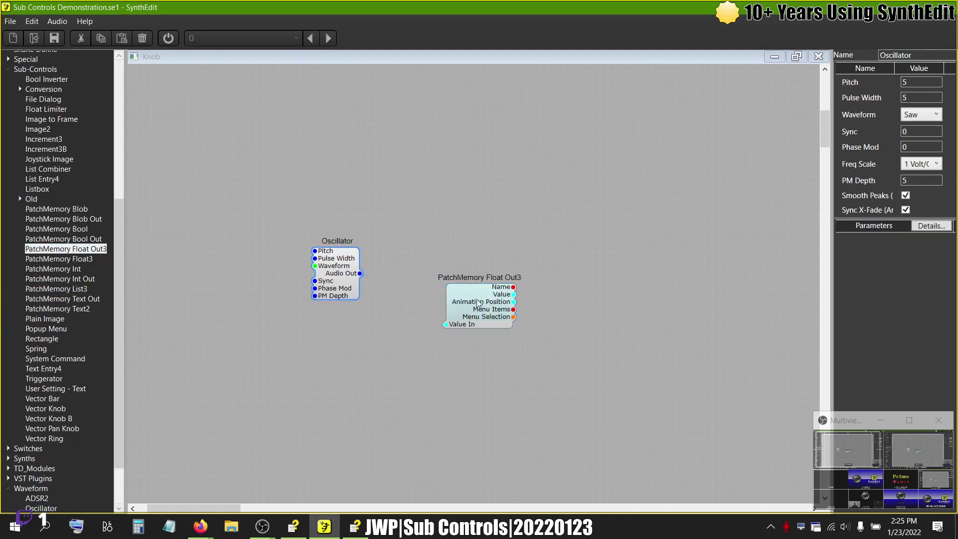
left_click(23, 88)
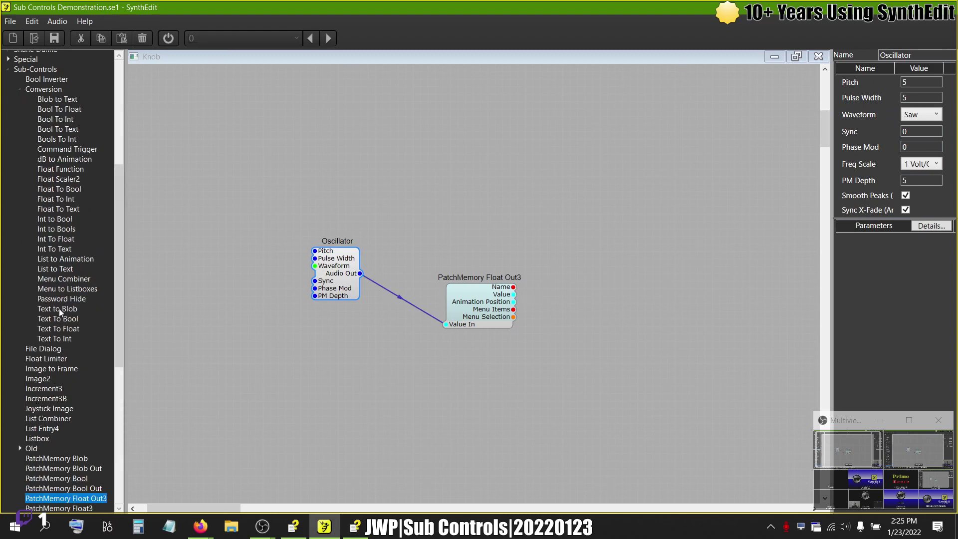
left_click_drag(69, 173, 410, 296)
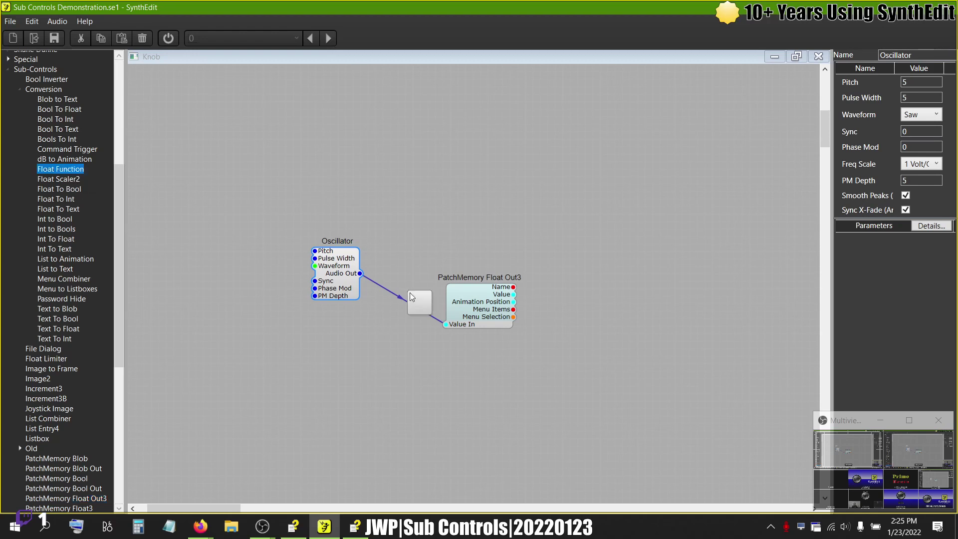
left_click_drag(606, 278, 607, 278)
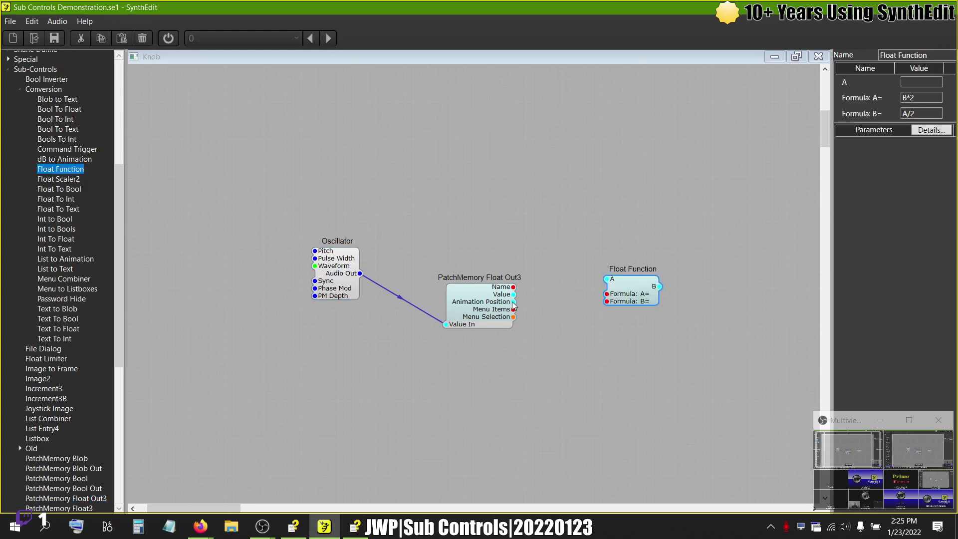
left_click(618, 299)
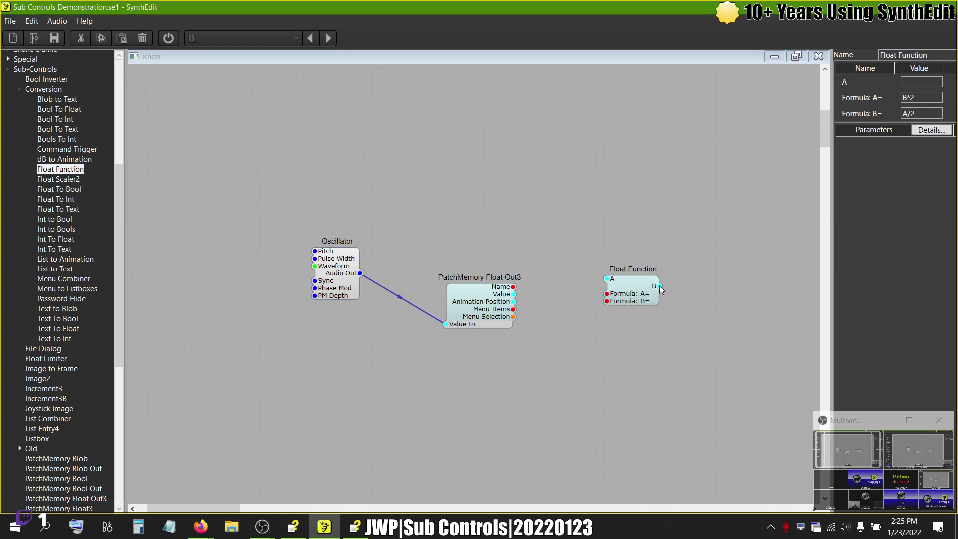
key("Delete")
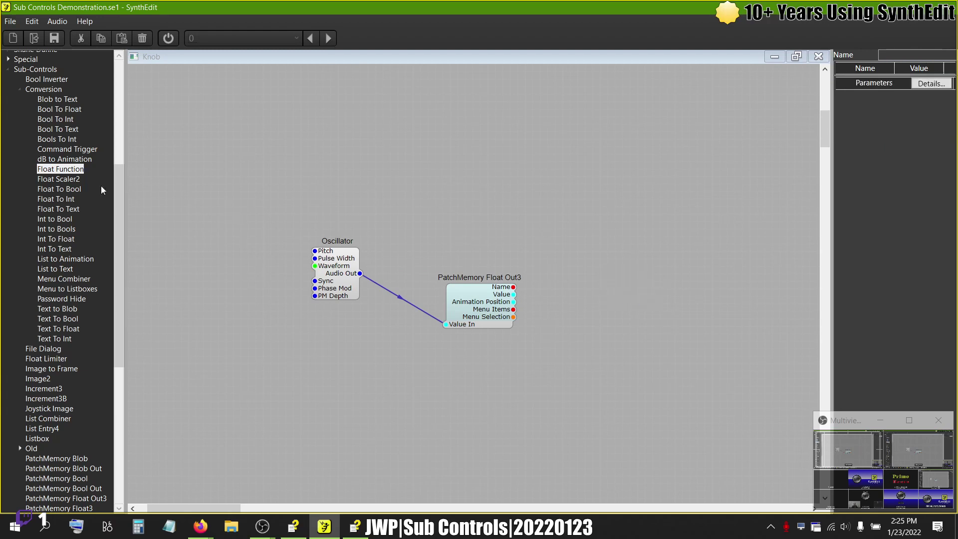
Step: Add a Float Scaler2 with its Value In fed from the PatchMemory Float Out3's Value, and set its Add to 5
left_click_drag(635, 286, 609, 285)
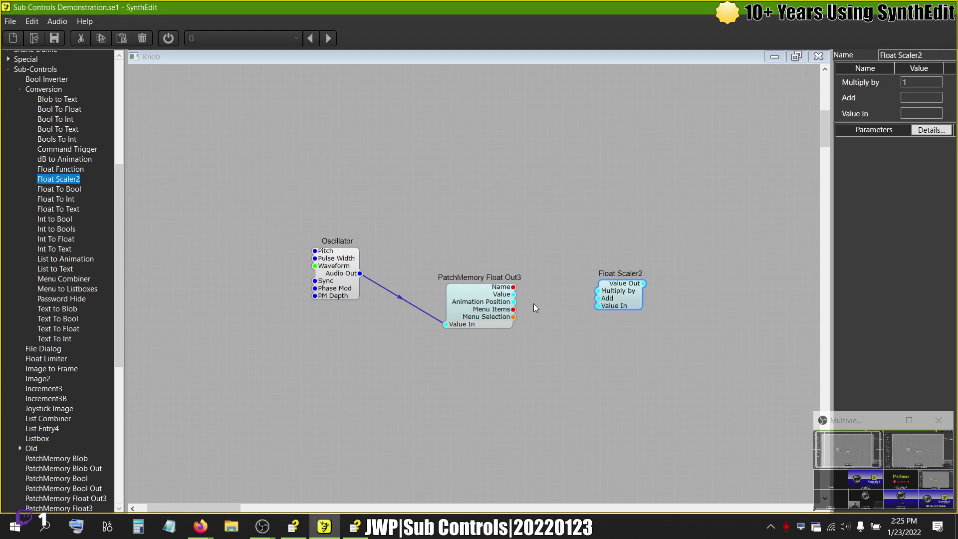
left_click_drag(514, 294, 537, 311)
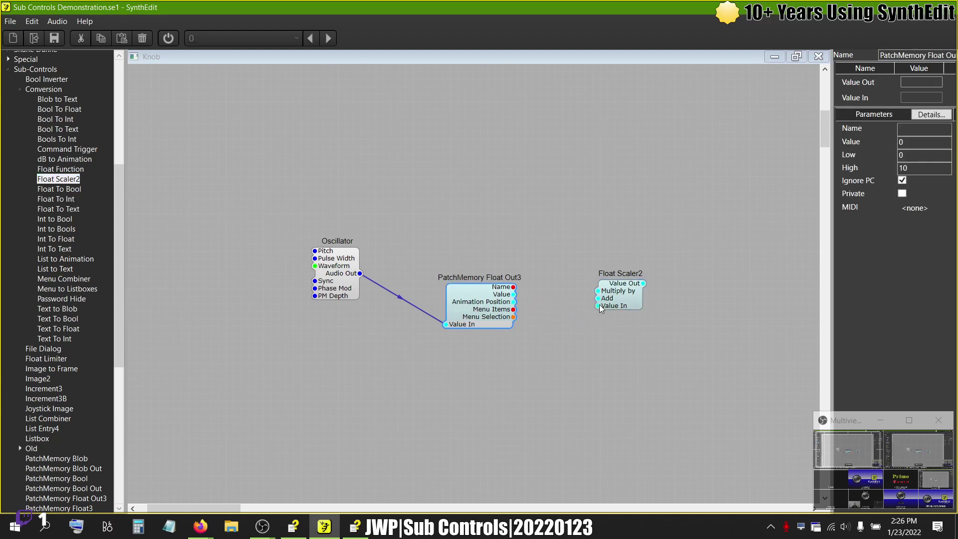
left_click_drag(601, 307, 599, 306)
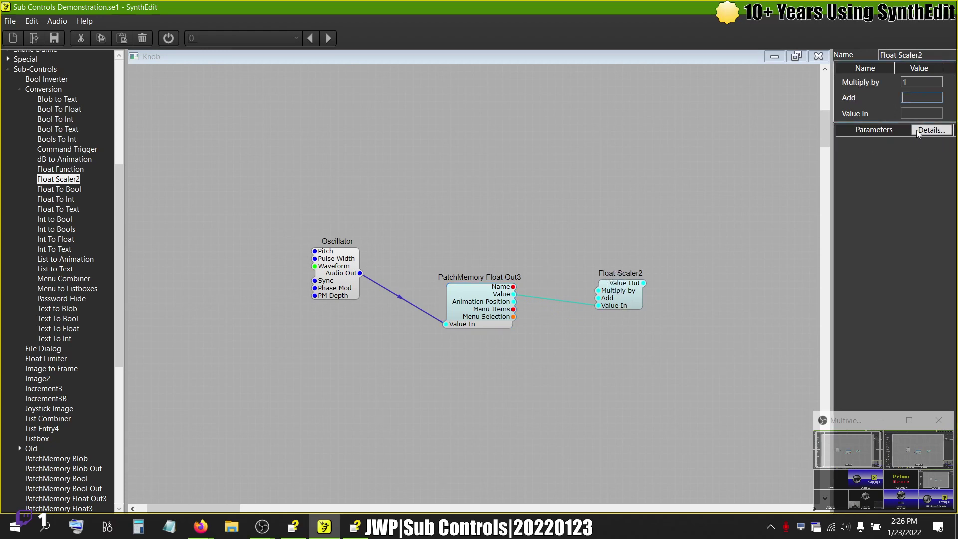
type("5")
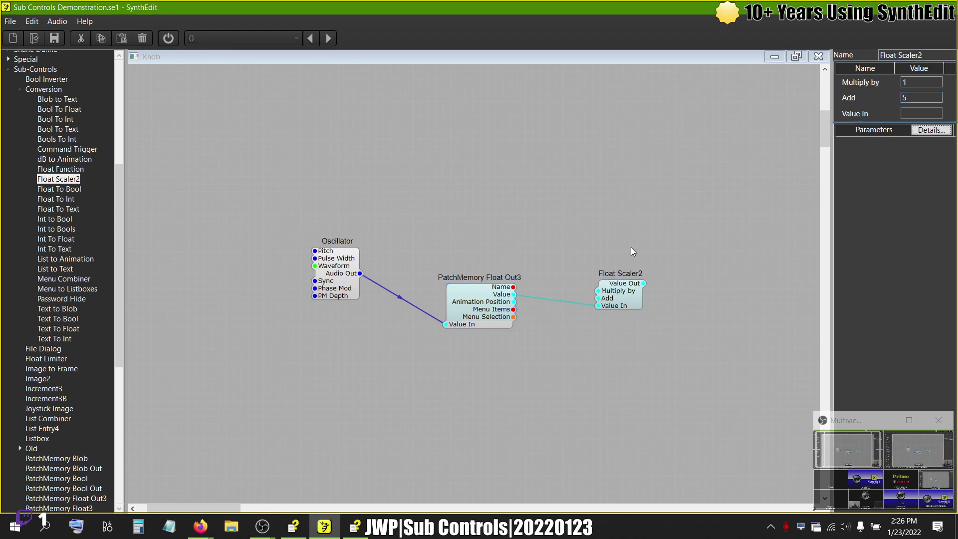
left_click_drag(622, 301, 605, 273)
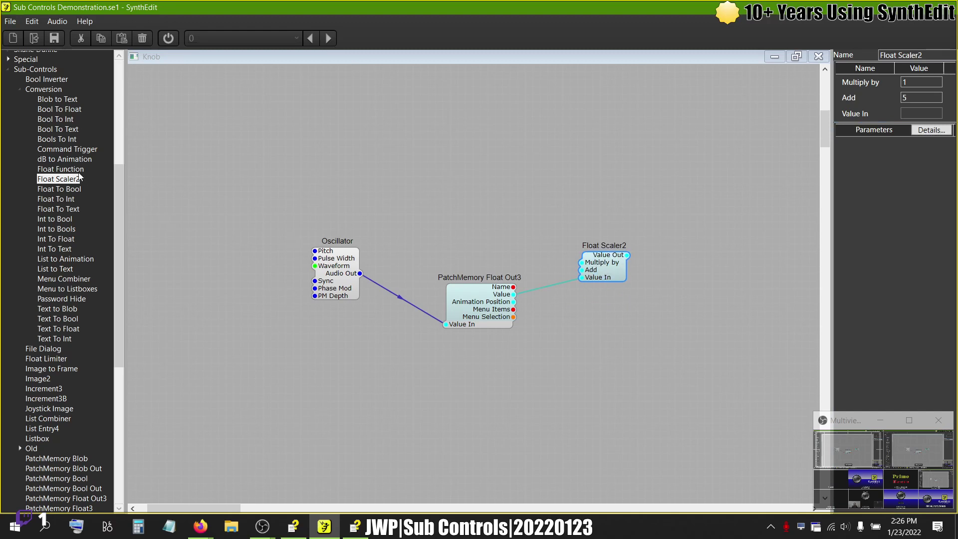
Step: Add a PatchMemory Float3 above the Oscillator and connect its Animation Position to the Float Scaler2's Add
left_click(22, 91)
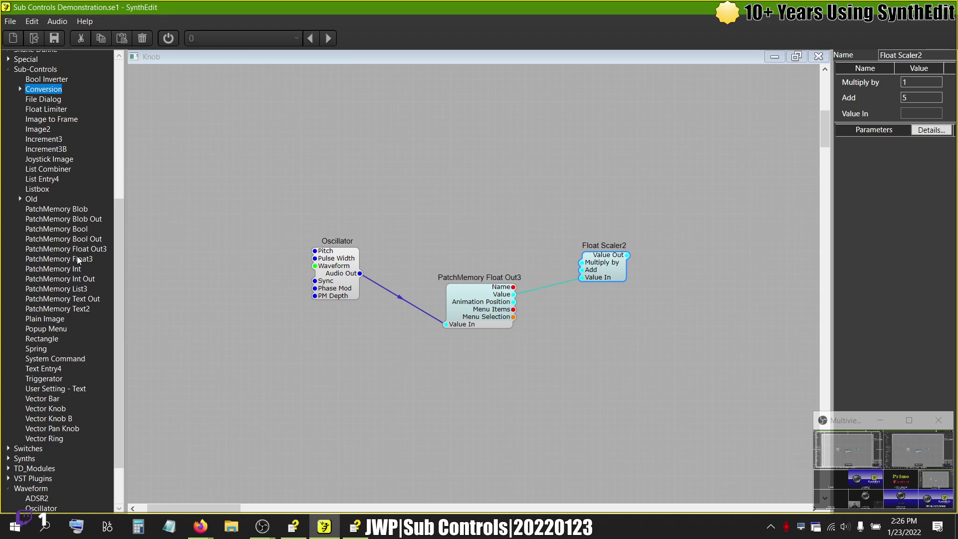
left_click_drag(79, 259, 667, 256)
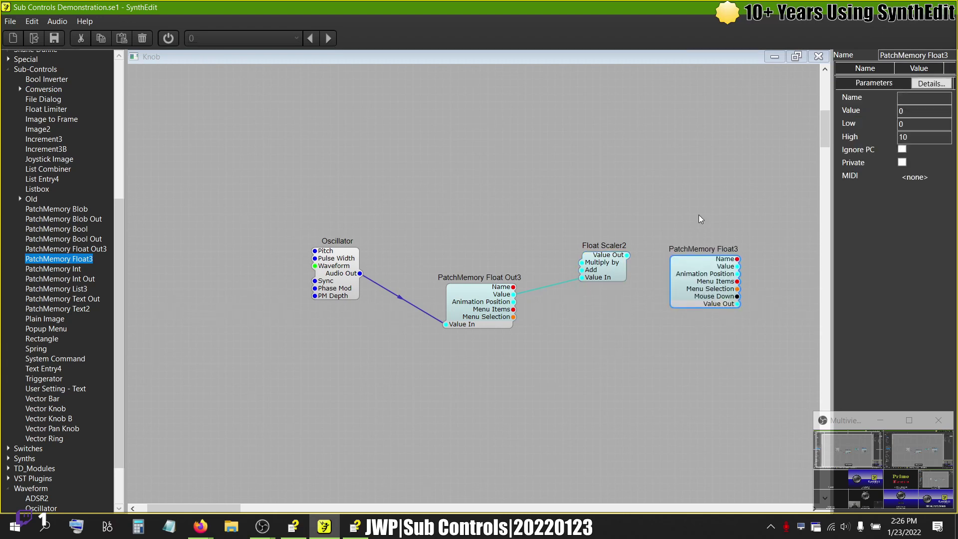
left_click(702, 288)
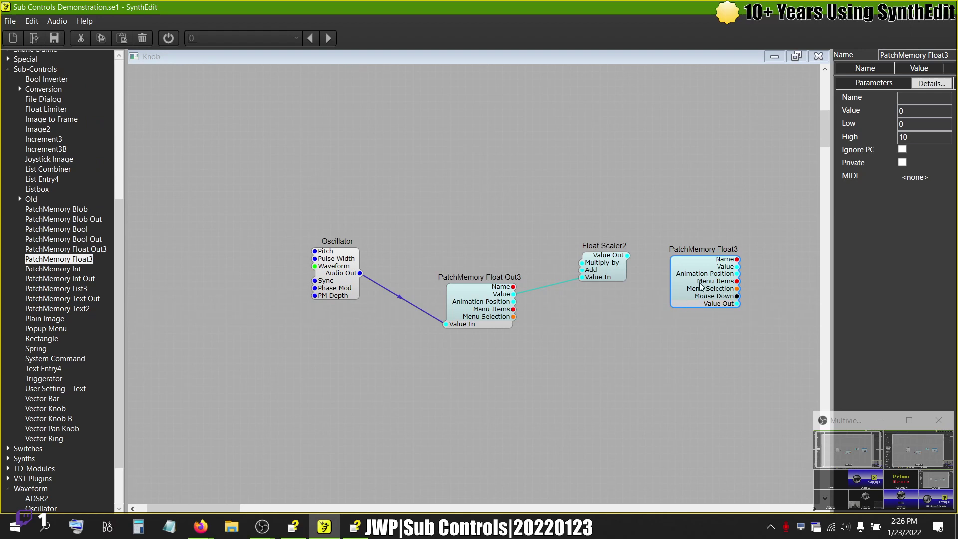
left_click_drag(700, 286, 506, 188)
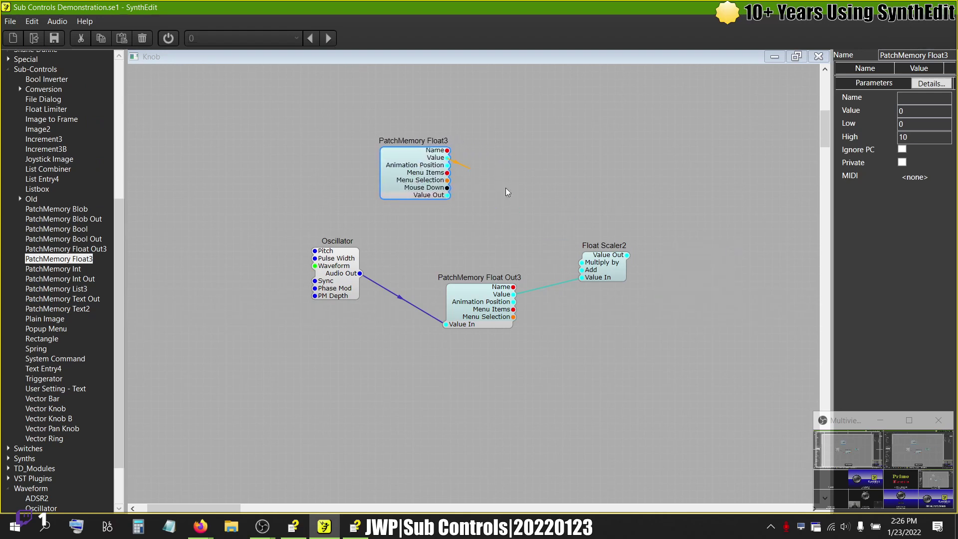
left_click_drag(575, 267, 582, 277)
Step: Add an Image2 module above the Float Scaler2 and connect the PatchMemory Float3's Animation Position to its Animation Position
left_click_drag(40, 130, 528, 209)
left_click_drag(578, 136, 579, 136)
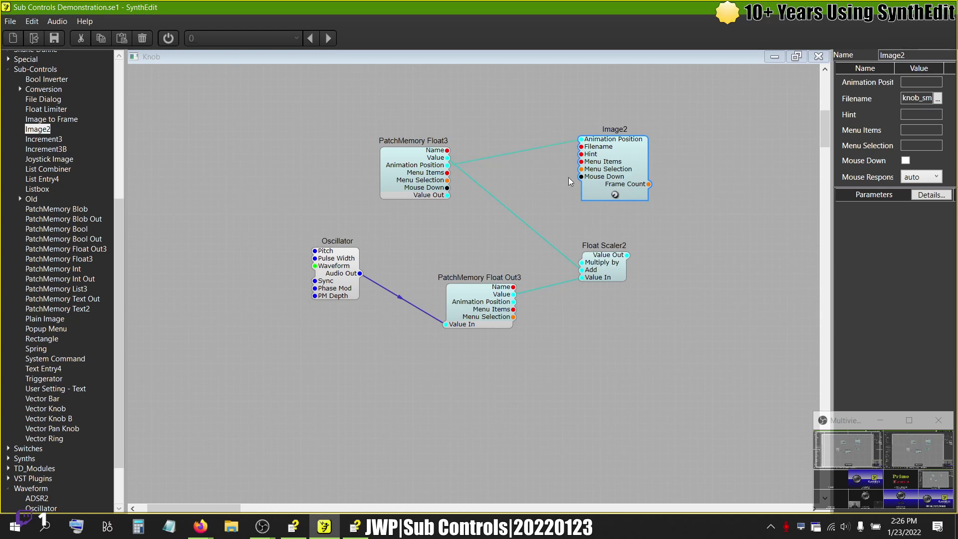
Step: Examine the connections and properties of the PatchMemory Float3, Float Scaler2 and Image2 modules in turn
left_click(450, 166)
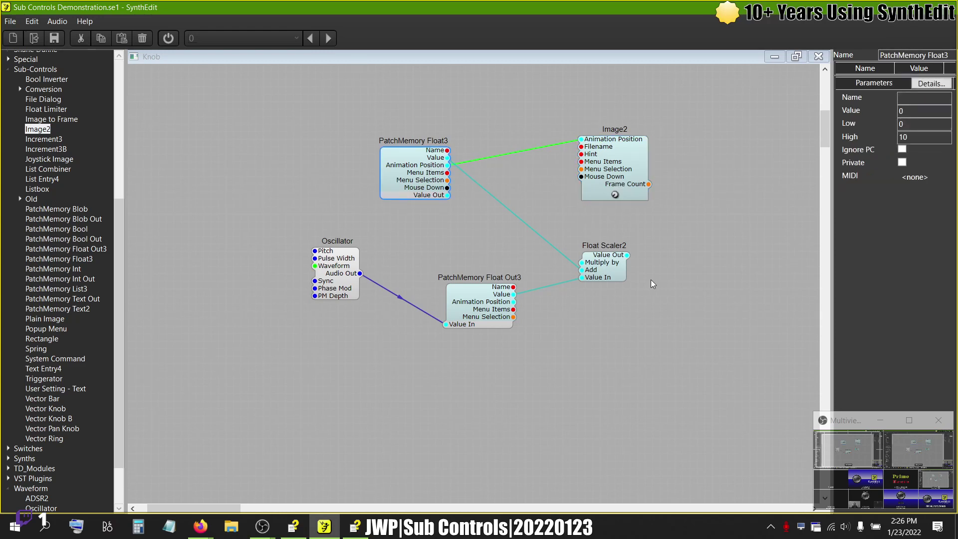
left_click(605, 266)
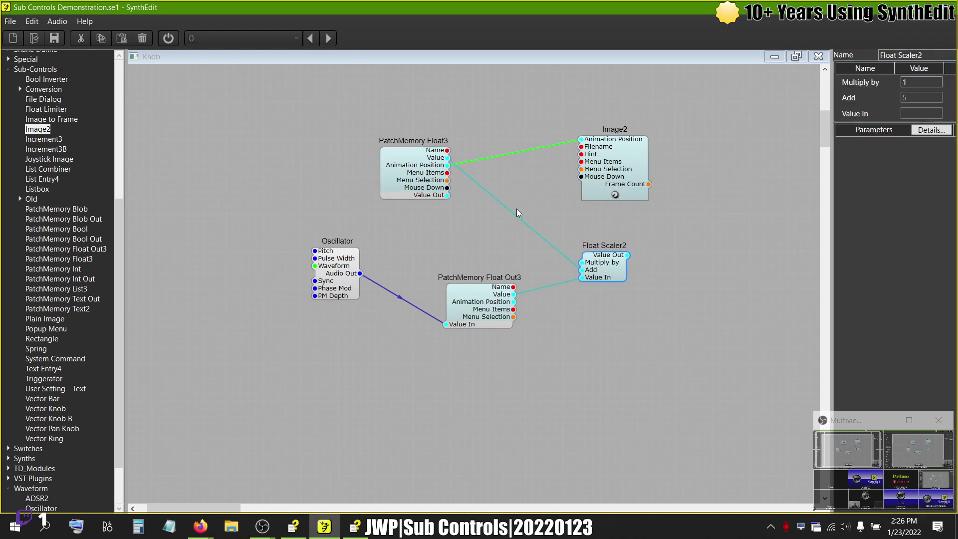
left_click(425, 168)
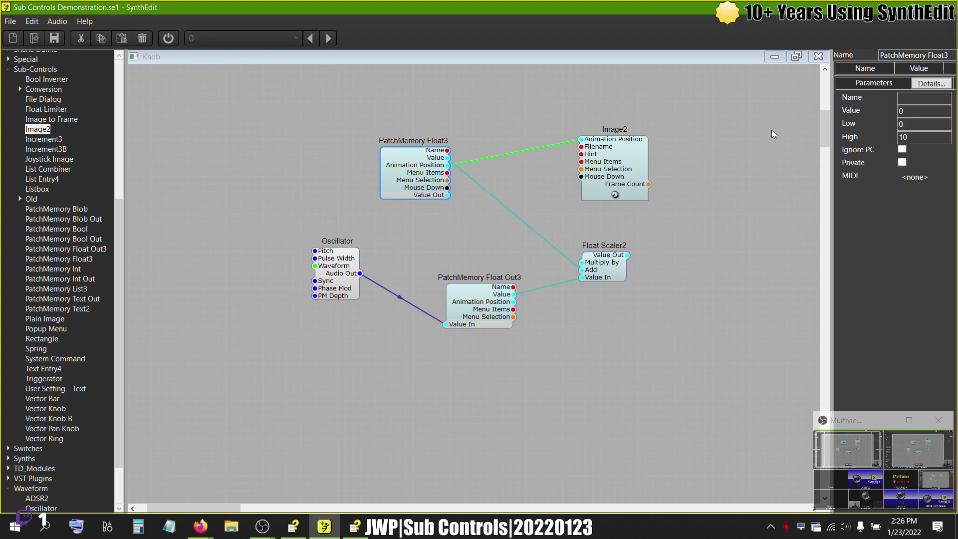
left_click(615, 196)
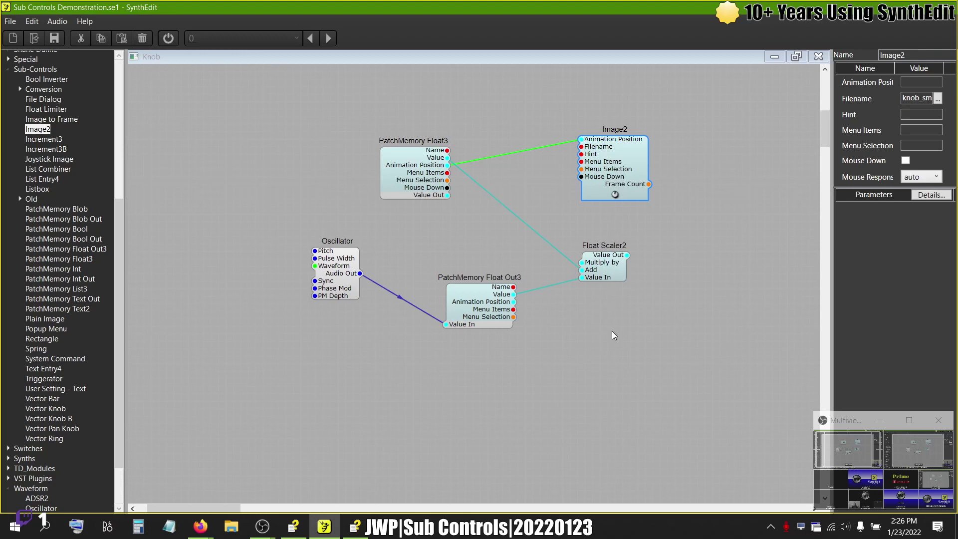
left_click(651, 282)
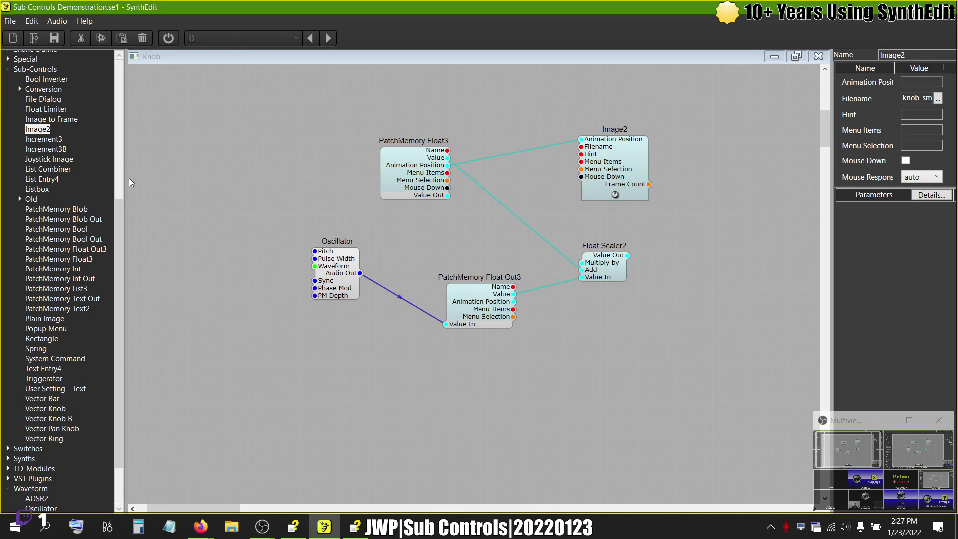
left_click_drag(82, 250, 673, 271)
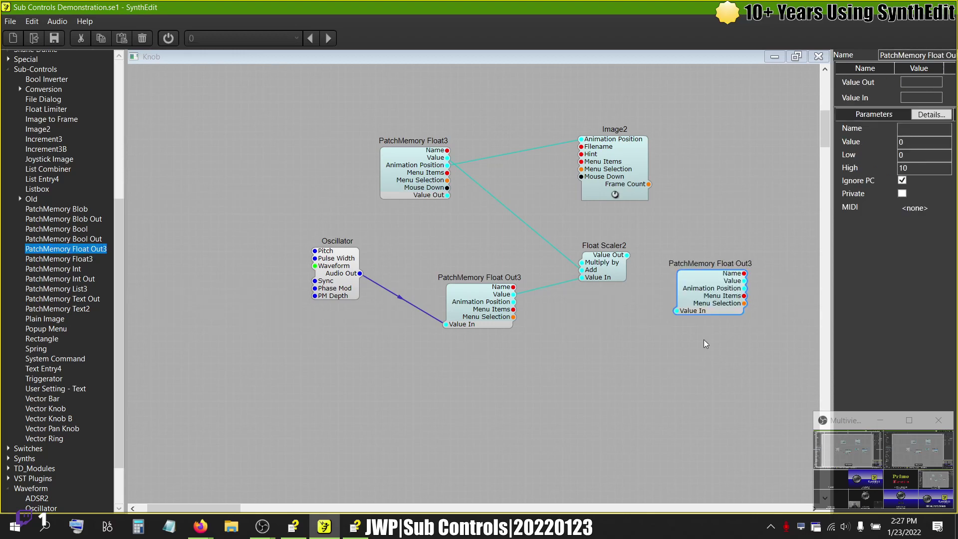
left_click(701, 296)
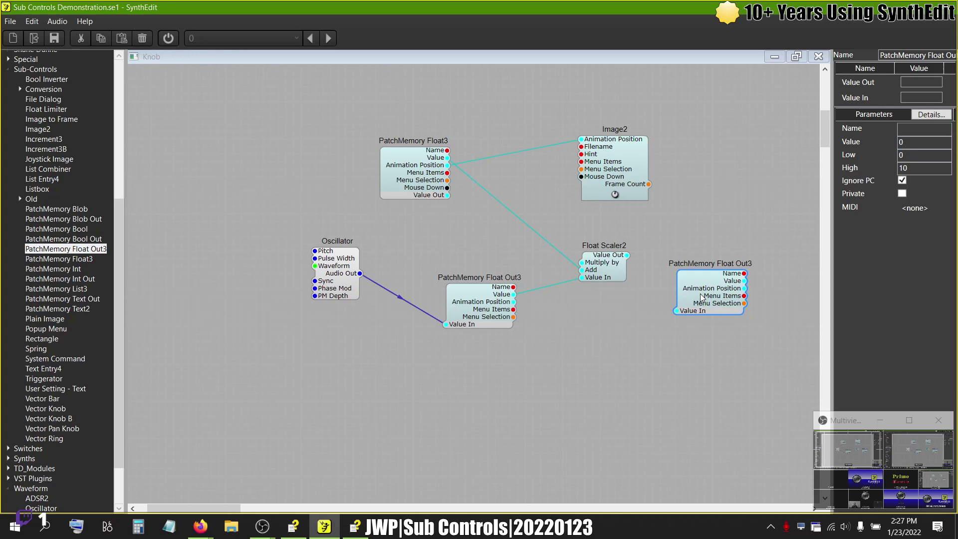
key("Delete")
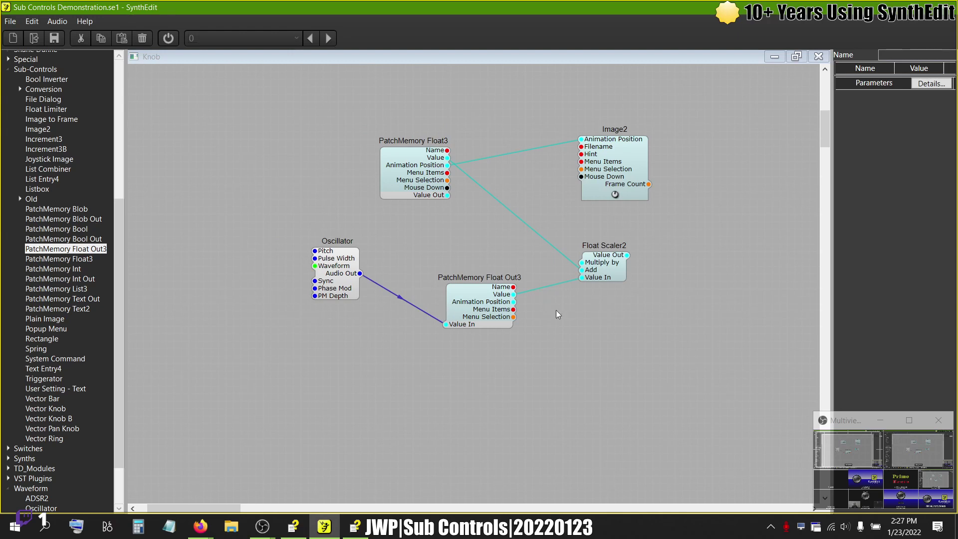
Step: Move the Oscillator below the level of the PatchMemory Float Out3 and shift the Float Scaler2 closer to the PatchMemory modules
left_click_drag(339, 268, 328, 340)
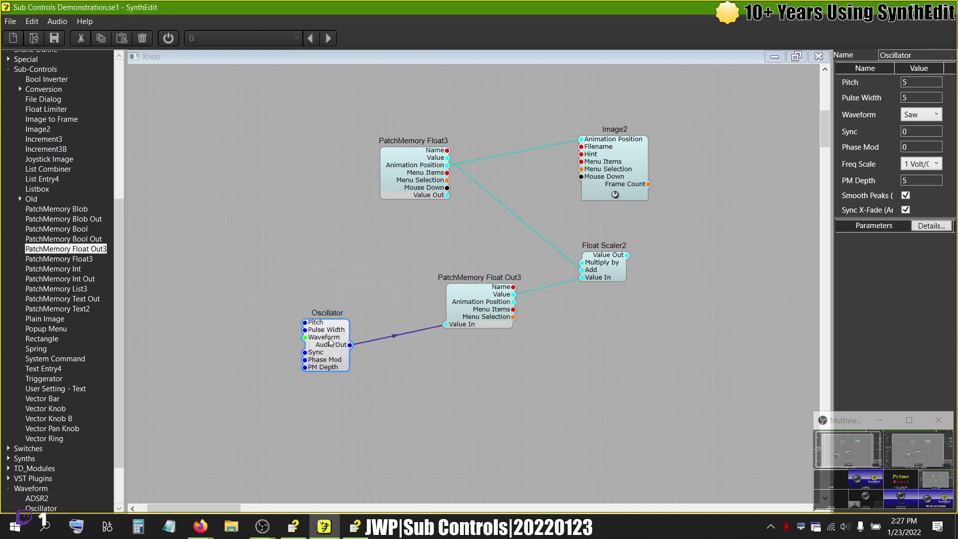
left_click_drag(599, 279, 563, 263)
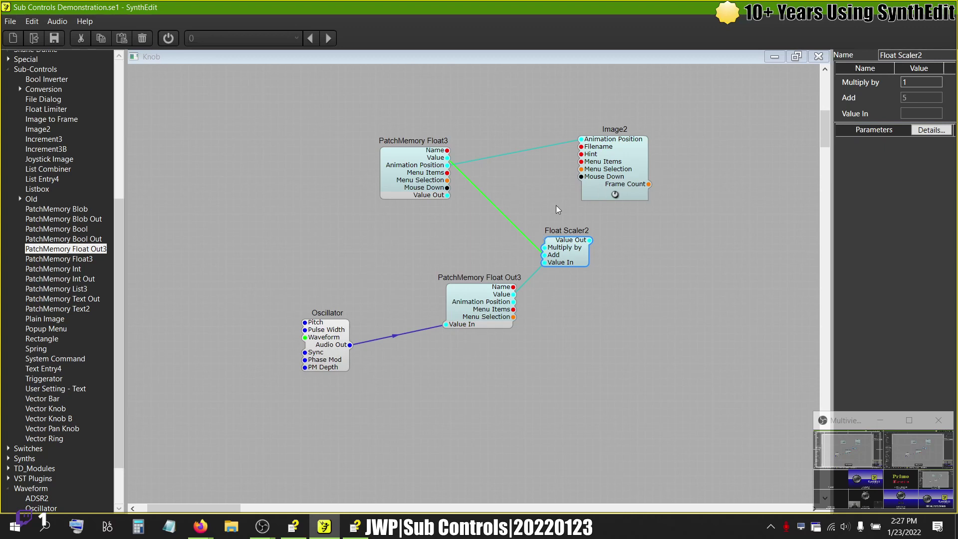
left_click(624, 193)
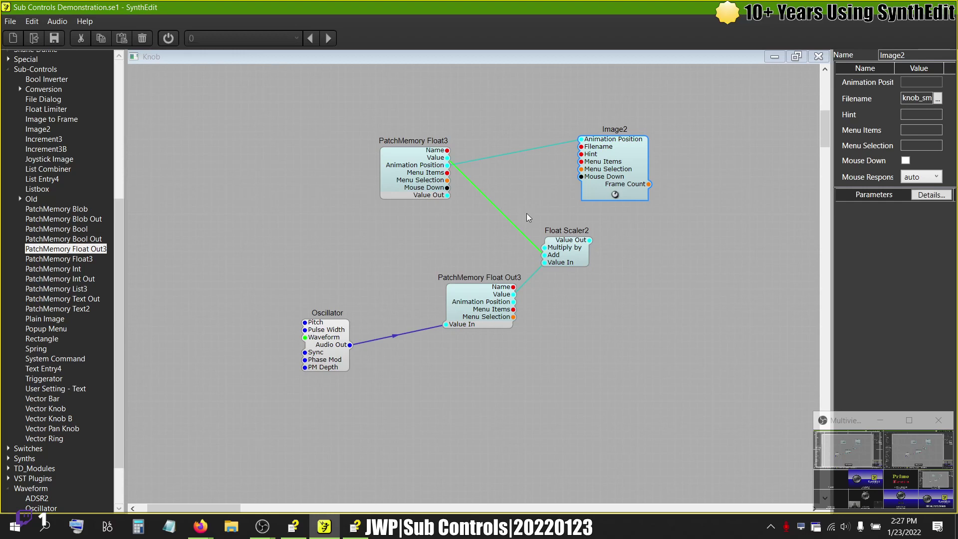
Step: Open the Knob's Panel Edit window to view the added image beside the knob, and return to the structure
right_click(307, 200)
left_click(367, 274)
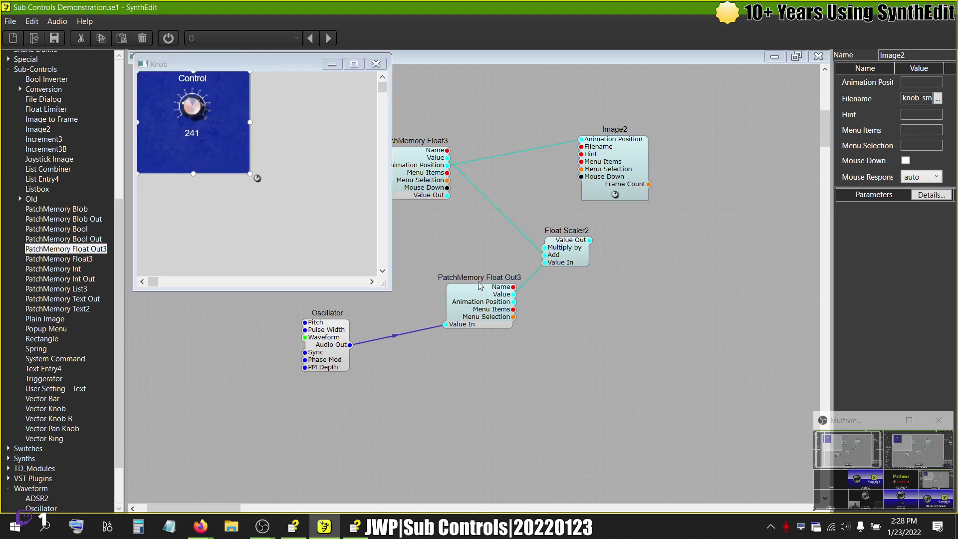
left_click(359, 289)
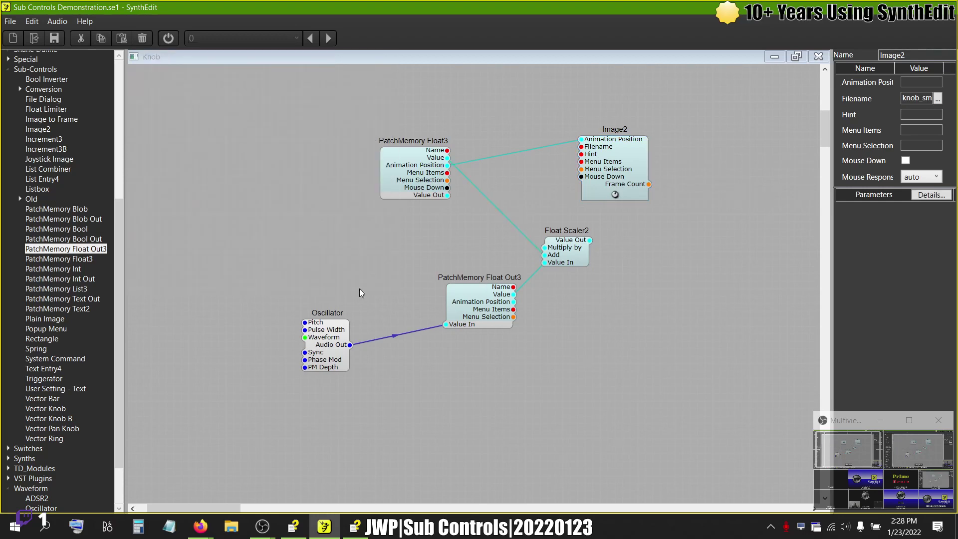
Step: Switch to SynthEdit Help and revisit the closing sections, from GUI modules needing to be seen through Further reading
key("alt+Tab")
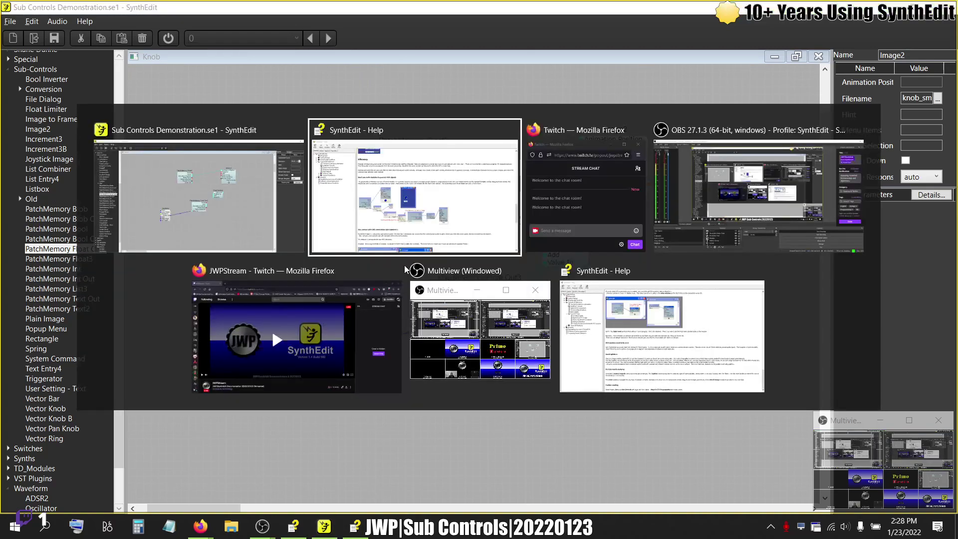
scroll(500, 310, "down", 9)
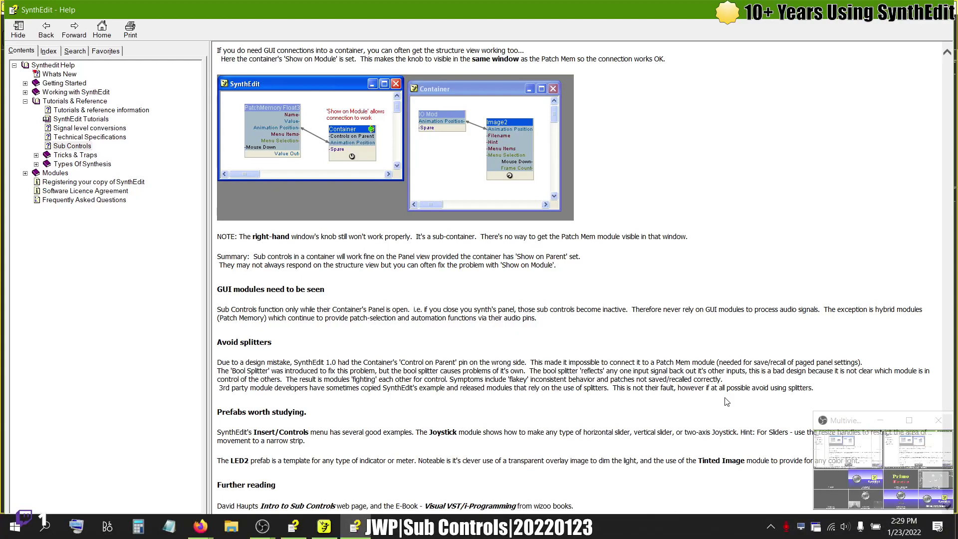
Step: Switch to SynthEdit and delete the demonstration group of Oscillator, PatchMemory Float3, PatchMemory Float Out3, Float Scaler2 and Image2 modules
key("alt+Tab")
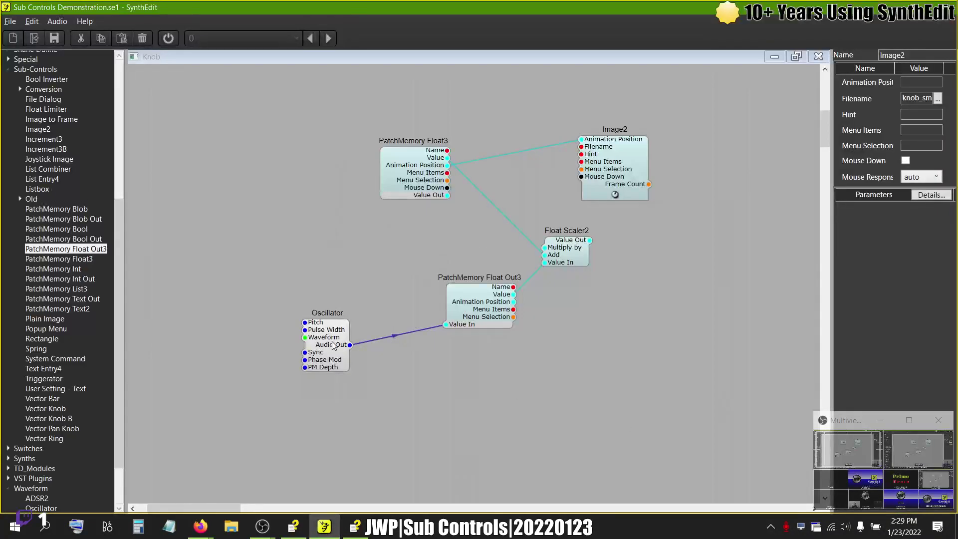
left_click_drag(330, 348, 420, 363)
left_click_drag(678, 417, 327, 199)
key("Delete")
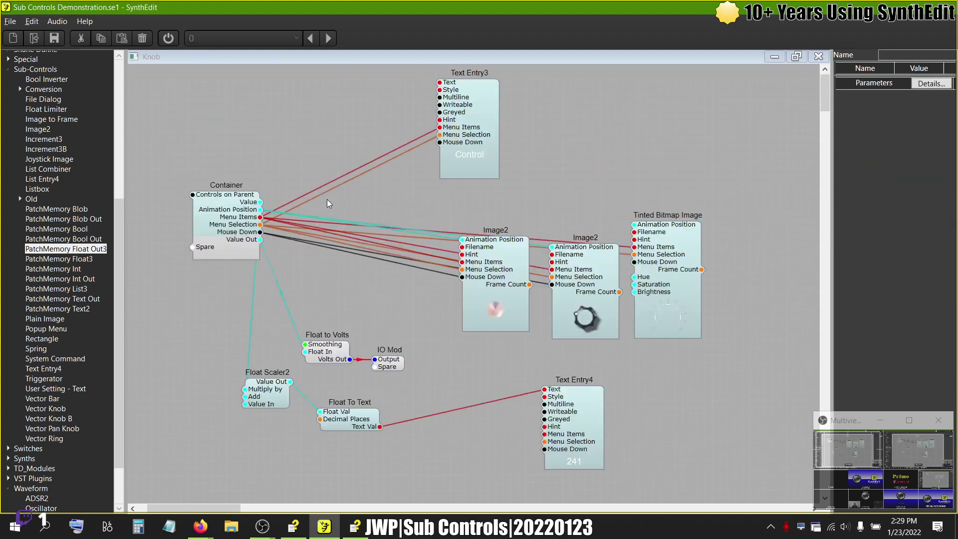
Step: Move Text Entry3 beyond the Tinted Bitmap Image module and un-containerize the Container inside the Knob
left_click_drag(485, 134, 784, 187)
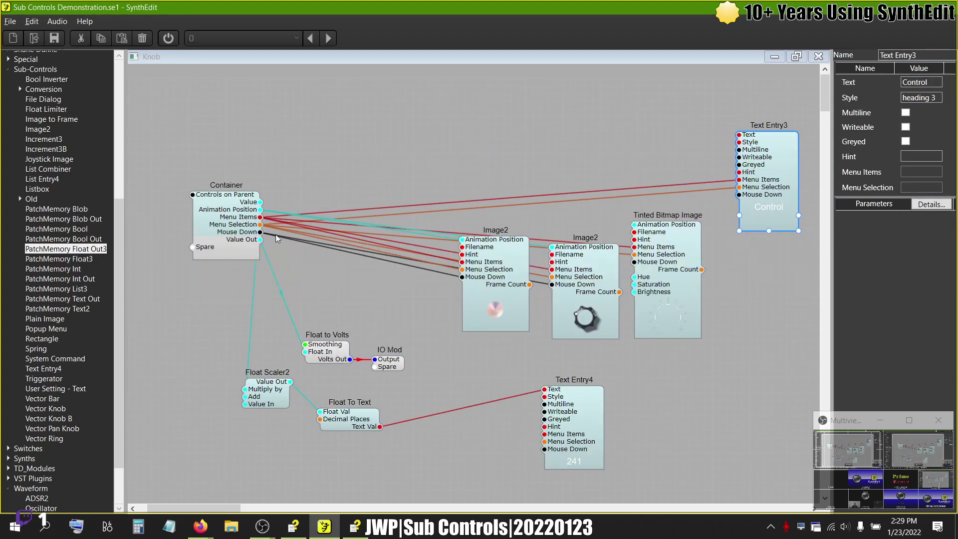
right_click(217, 225)
mouse_move(240, 324)
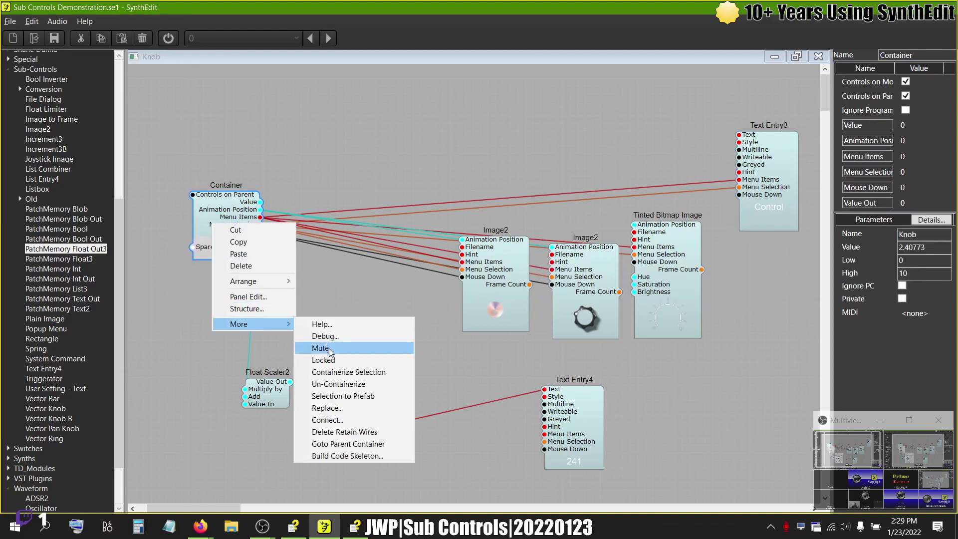
left_click(319, 384)
Step: Add a Float Splitter from the Old sub-controls and connect the Value pins of both PatchMemory Float3 modules to its inputs
left_click_drag(237, 241, 460, 327)
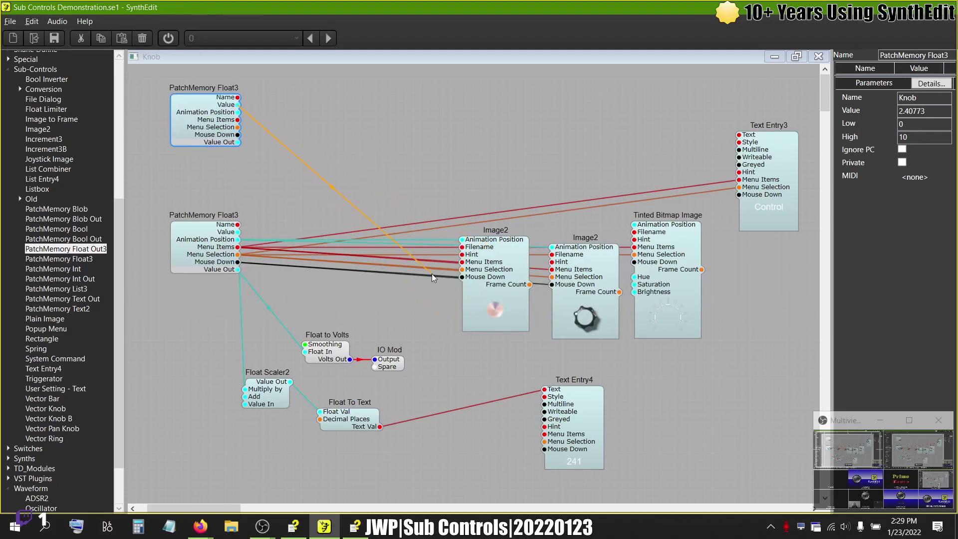
left_click(20, 199)
left_click(59, 218)
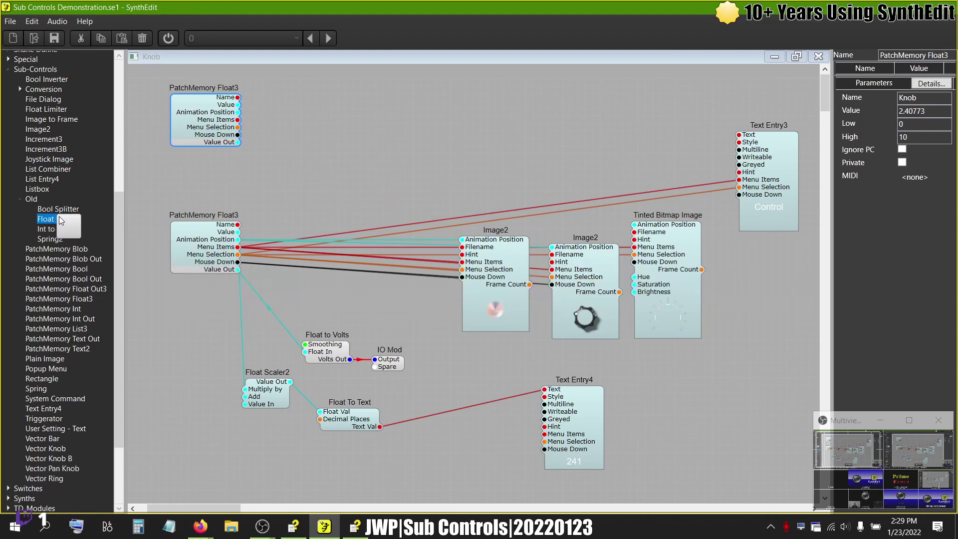
left_click_drag(330, 134, 330, 134)
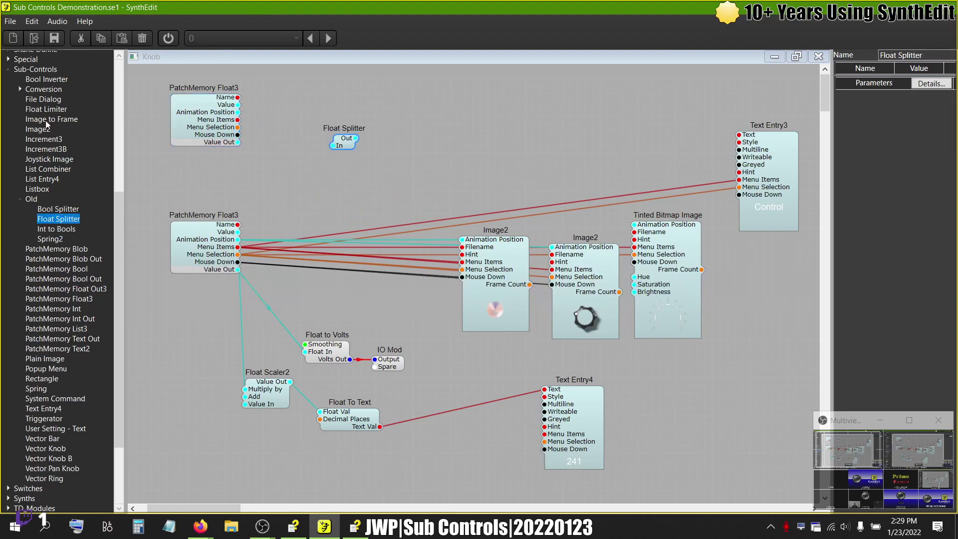
left_click(242, 104)
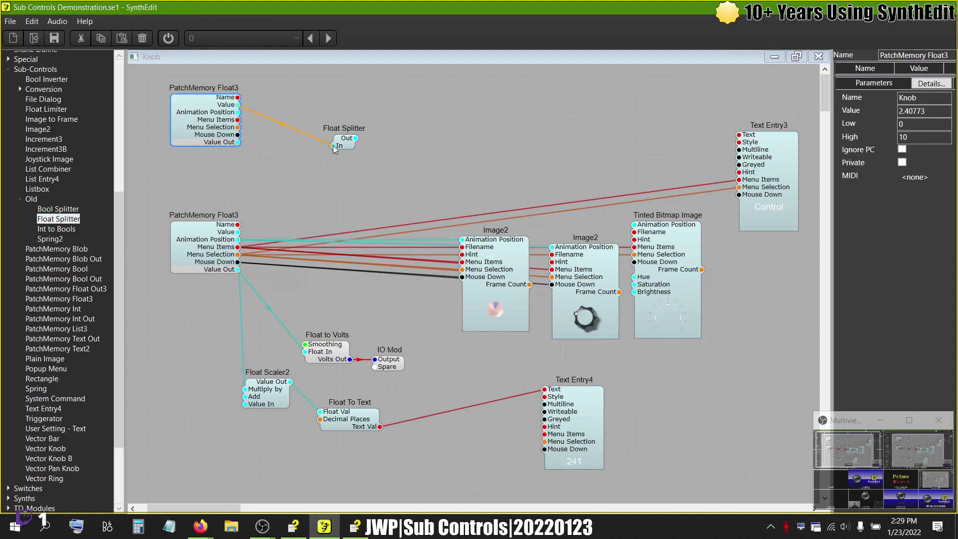
left_click_drag(334, 146, 333, 145)
left_click_drag(238, 231, 302, 208)
mouse_move(327, 157)
left_mouse_down()
mouse_move(338, 159)
mouse_move(332, 165)
left_mouse_up()
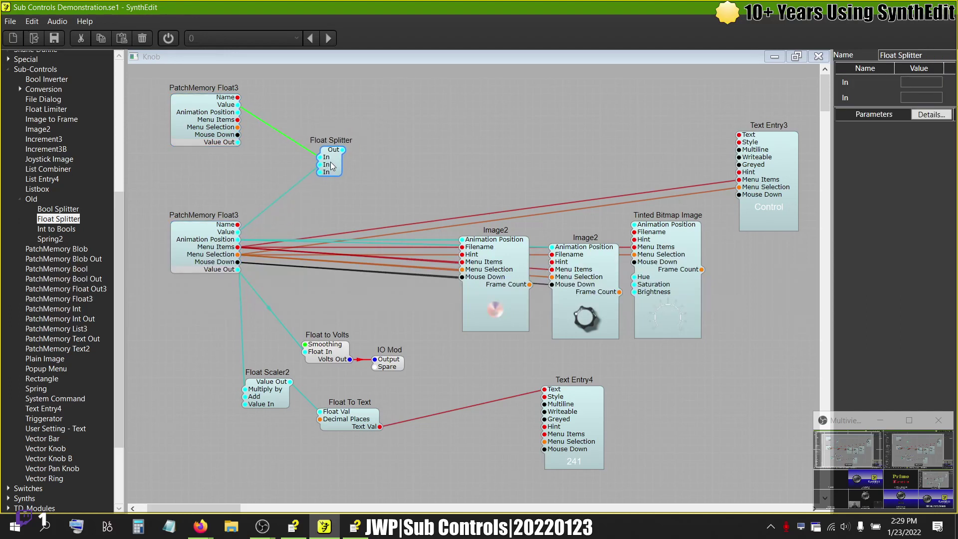
Step: Delete the Float Scaler2 and connect the Float Splitter's output to the Float Val pin of Float To Text, moved closer to Text Entry4
left_click(255, 398)
left_click_drag(255, 399, 262, 409)
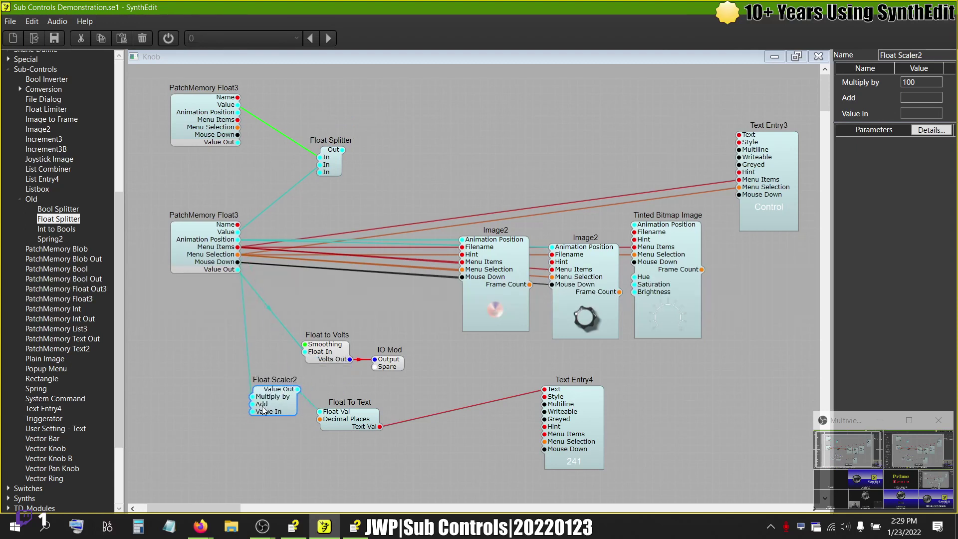
key("Delete")
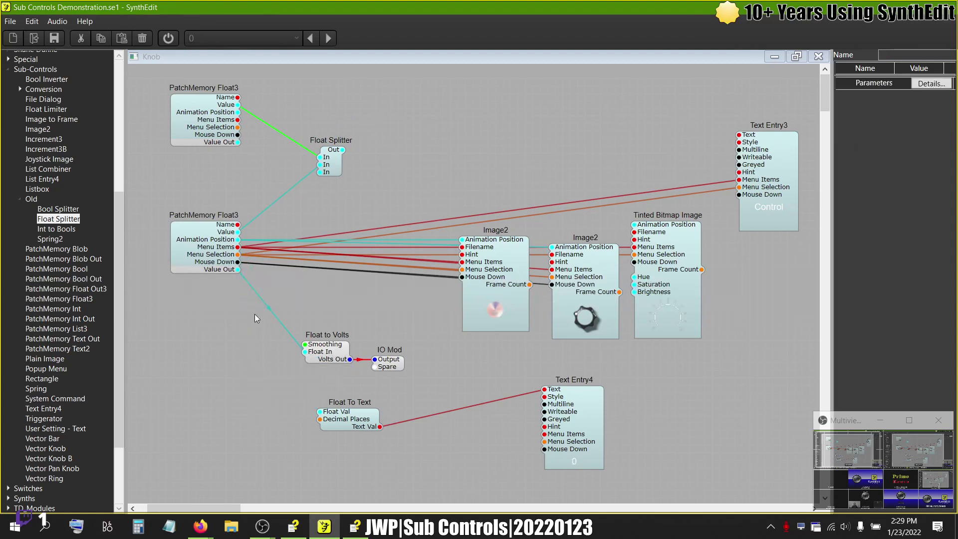
left_click_drag(344, 151, 464, 384)
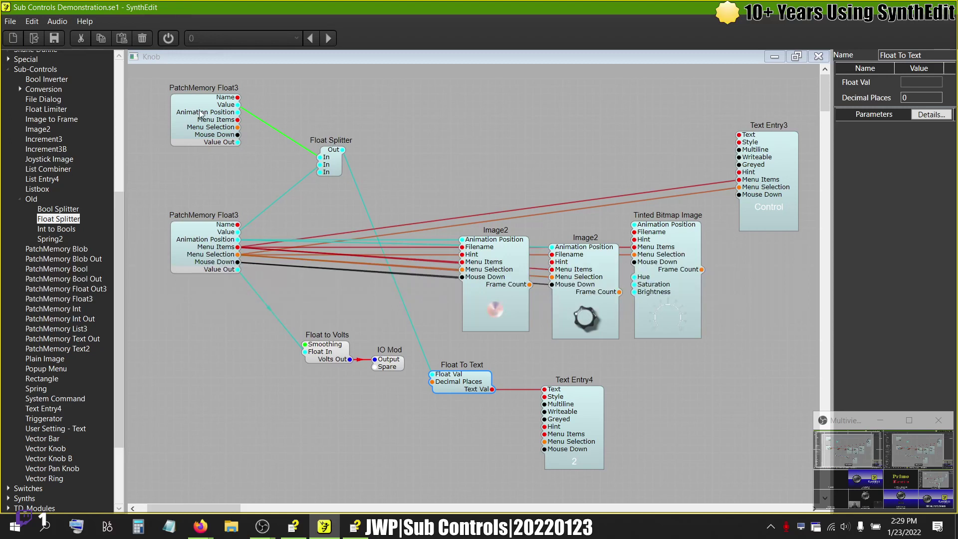
Step: Turn the shiny cap Image2 knob and compare the parameters of the two PatchMemory Float3 modules
left_click_drag(494, 312, 495, 304)
left_click(211, 135)
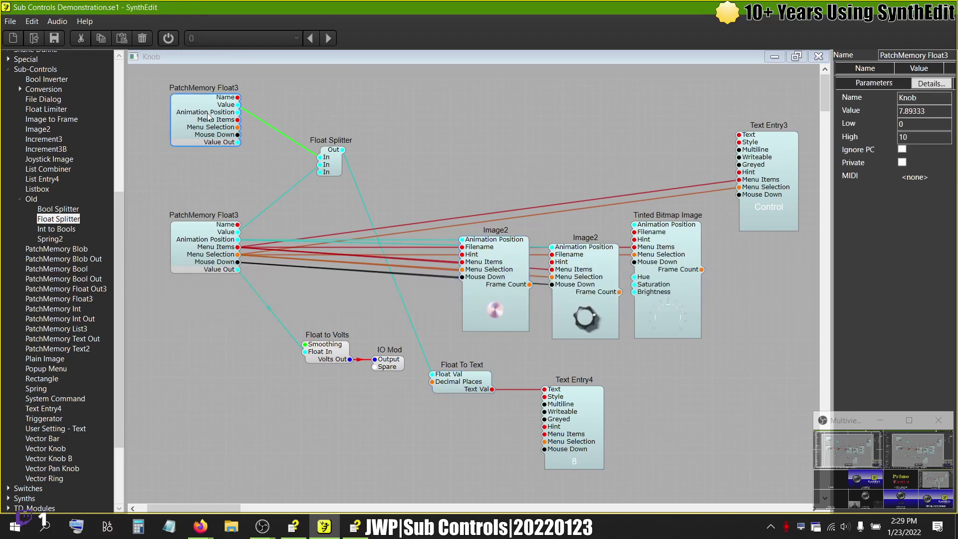
left_click(208, 261)
left_click(205, 132)
left_click(212, 265)
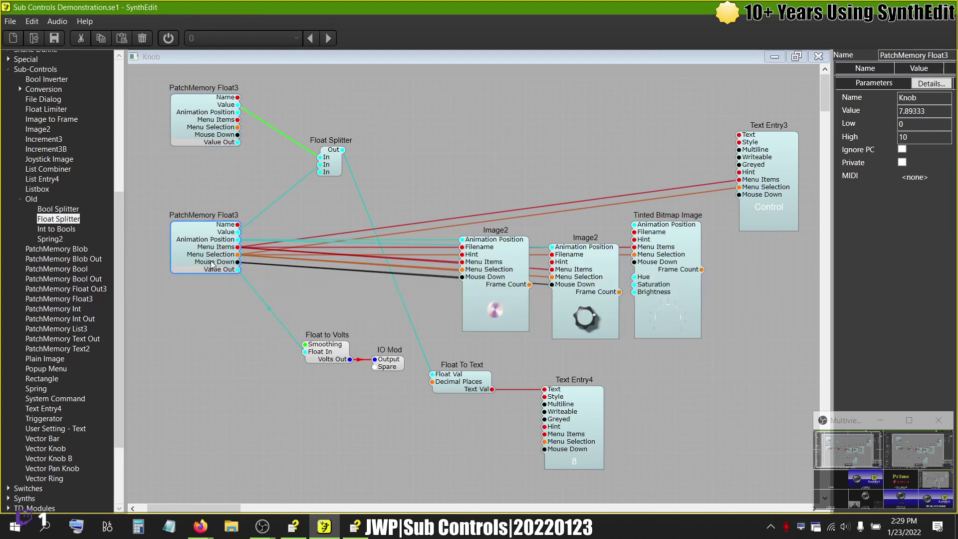
left_click(206, 117)
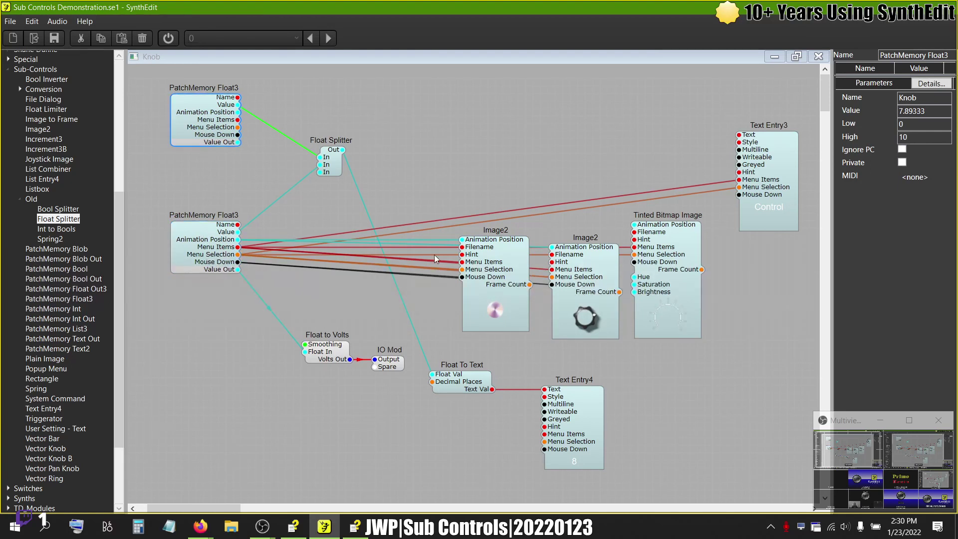
Step: Paste a copy of the shiny cap Image2 above the original and connect its Animation Position to the upper PatchMemory Float3
left_click(509, 268)
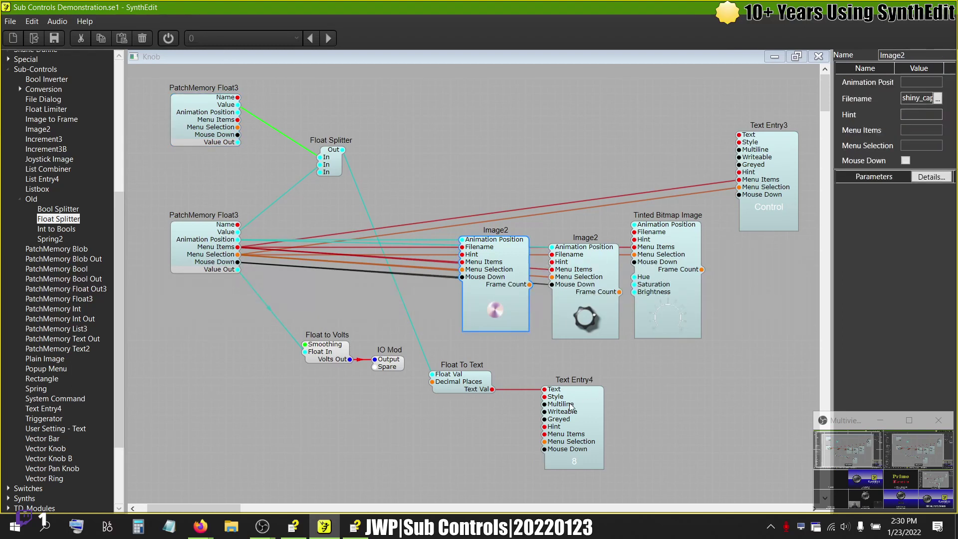
right_click(495, 269)
left_click(511, 179)
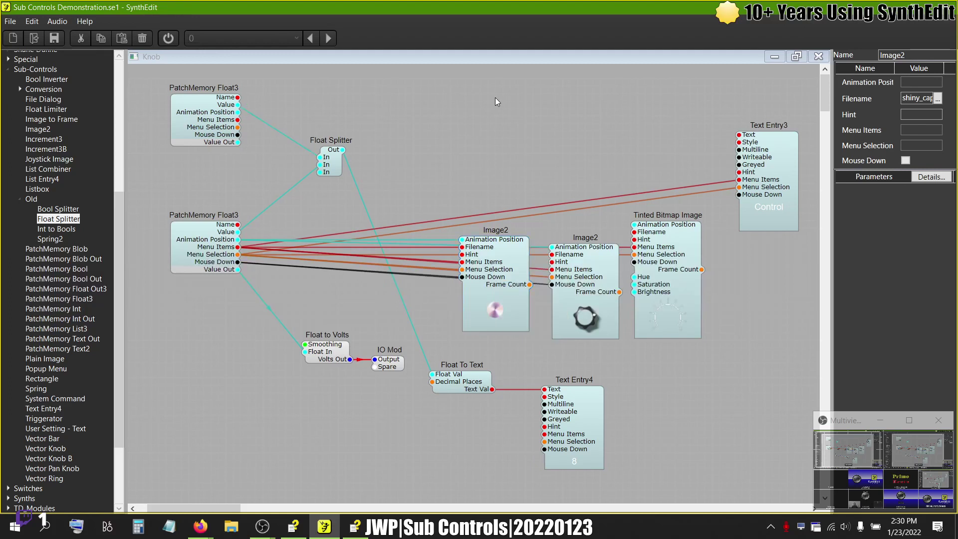
right_click(495, 100)
left_click(519, 127)
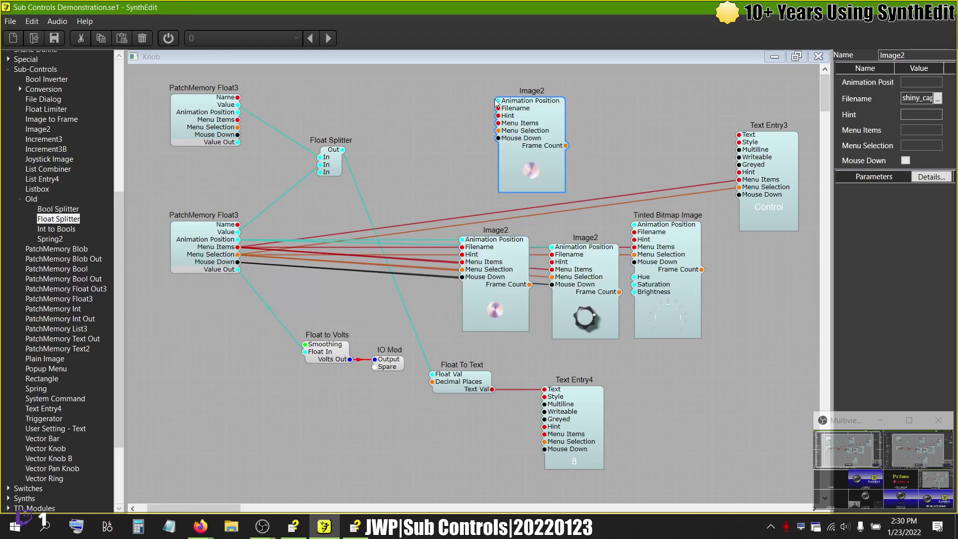
mouse_move(498, 101)
left_mouse_down()
mouse_move(276, 124)
mouse_move(239, 115)
mouse_move(498, 100)
left_mouse_up()
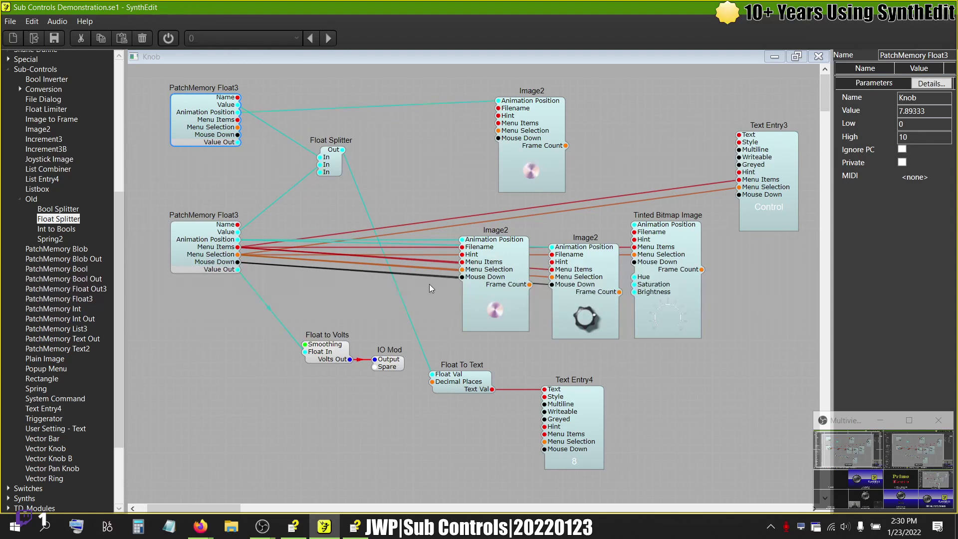
Step: Test the splitter by turning both shiny cap Image2 knobs, and move the Float Splitter down between the two PatchMemory Float3 modules
left_click(494, 316)
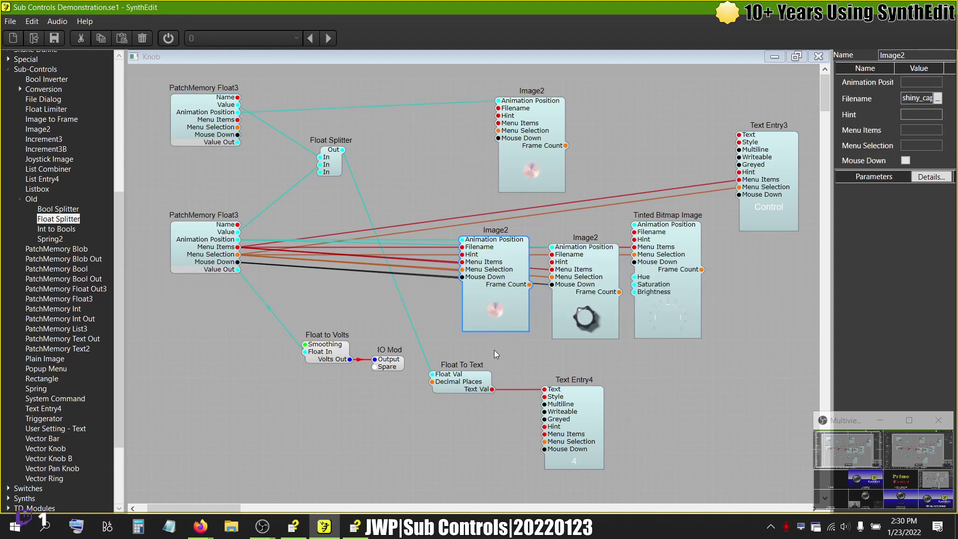
left_click(528, 173)
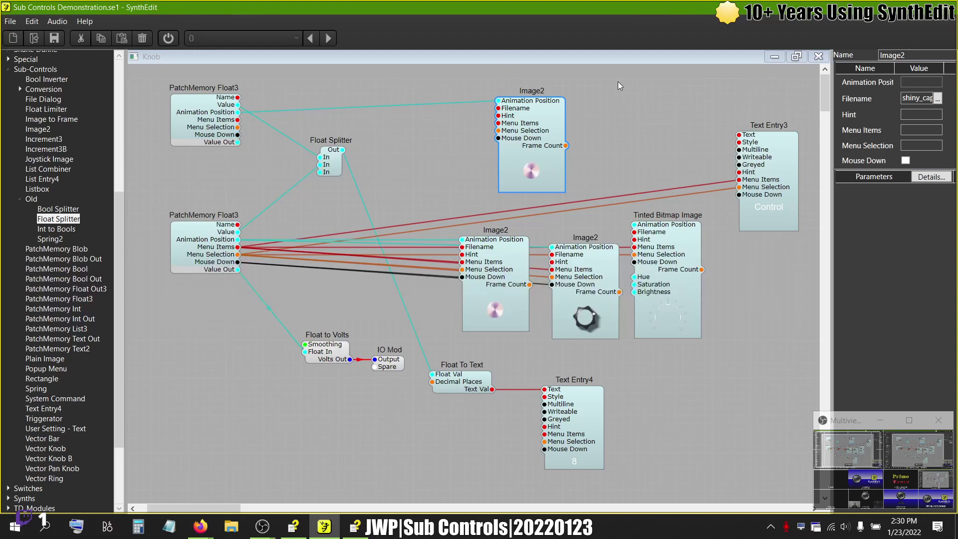
left_click(325, 166)
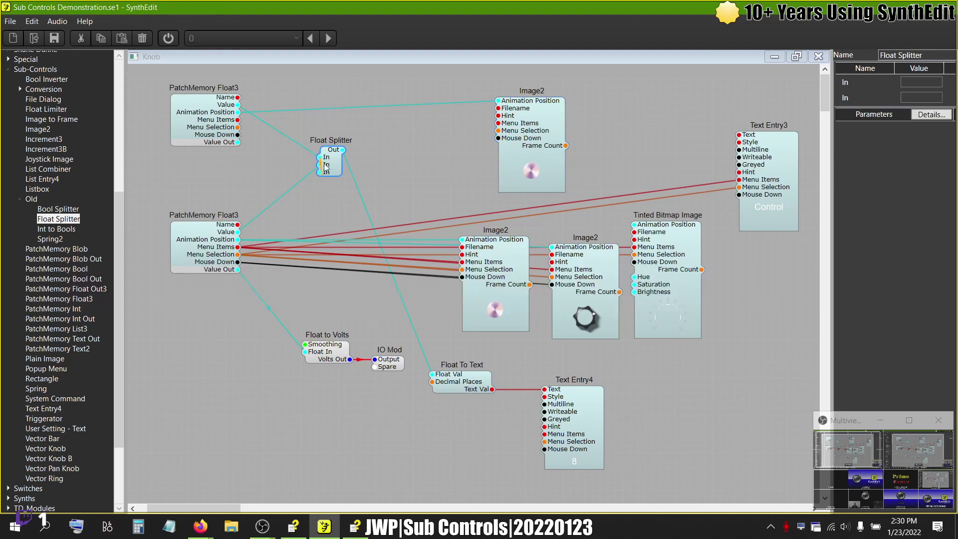
left_click_drag(324, 166, 320, 188)
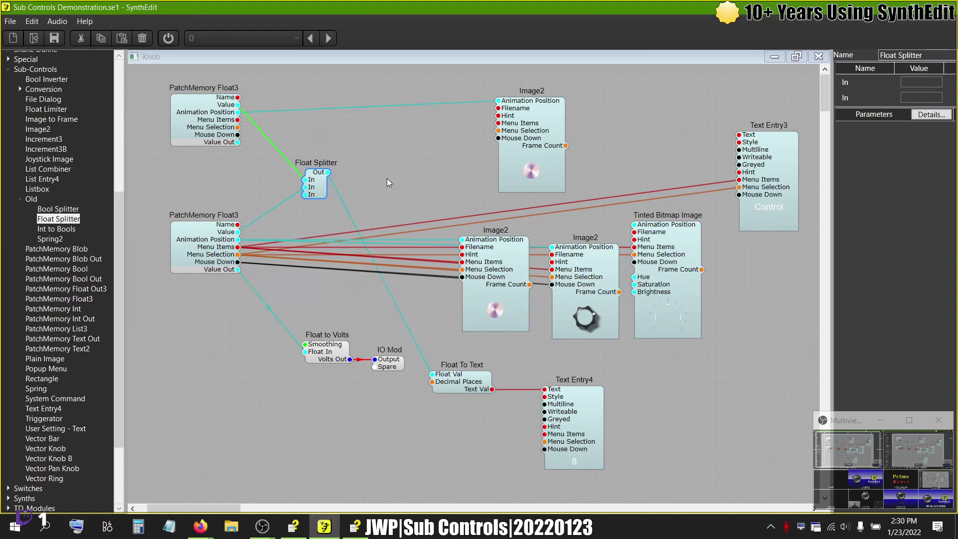
Step: Switch to SynthEdit Help and review the Avoid splitters and Prefabs worth studying sections
key("alt+Tab")
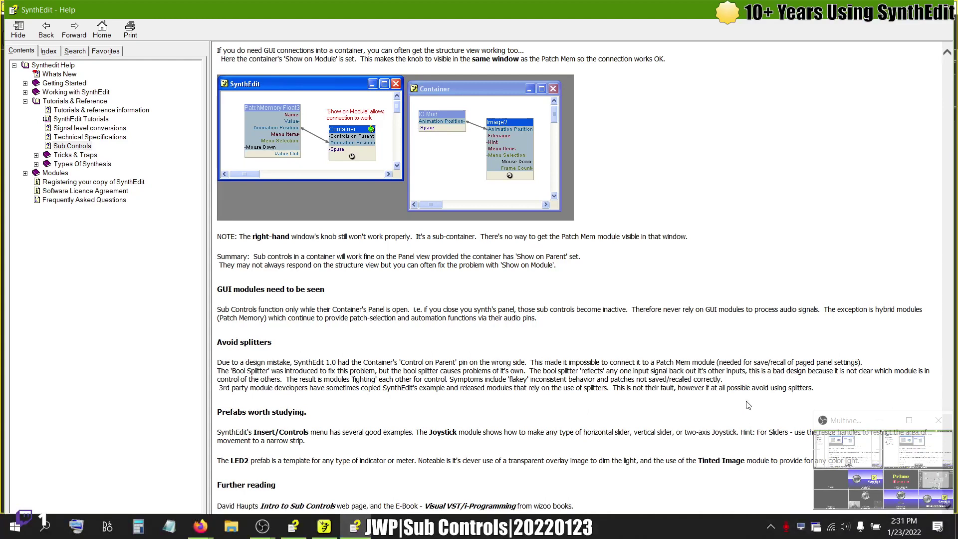
key("alt+Tab")
key("Tab")
key("Tab")
key("Tab")
key("Tab")
key("Tab")
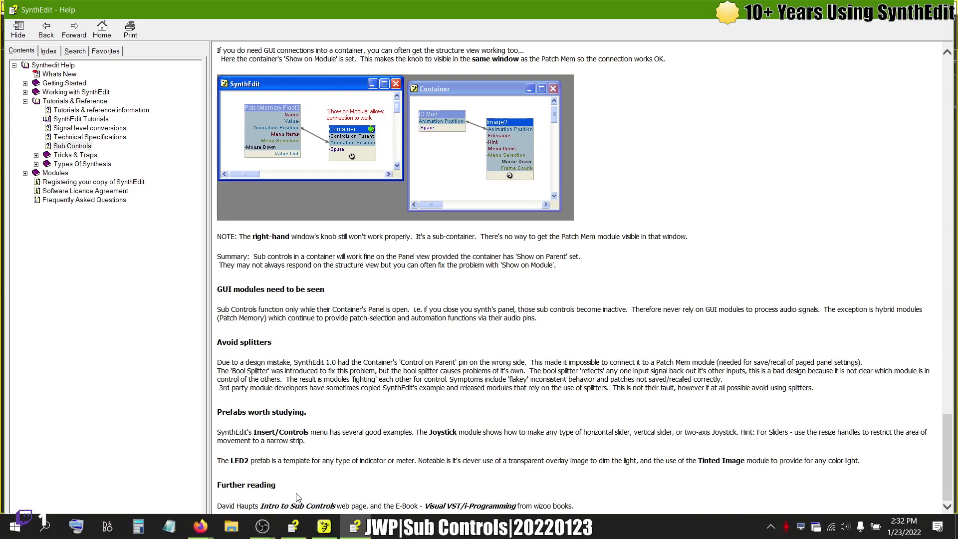
scroll(298, 497, "up", 20)
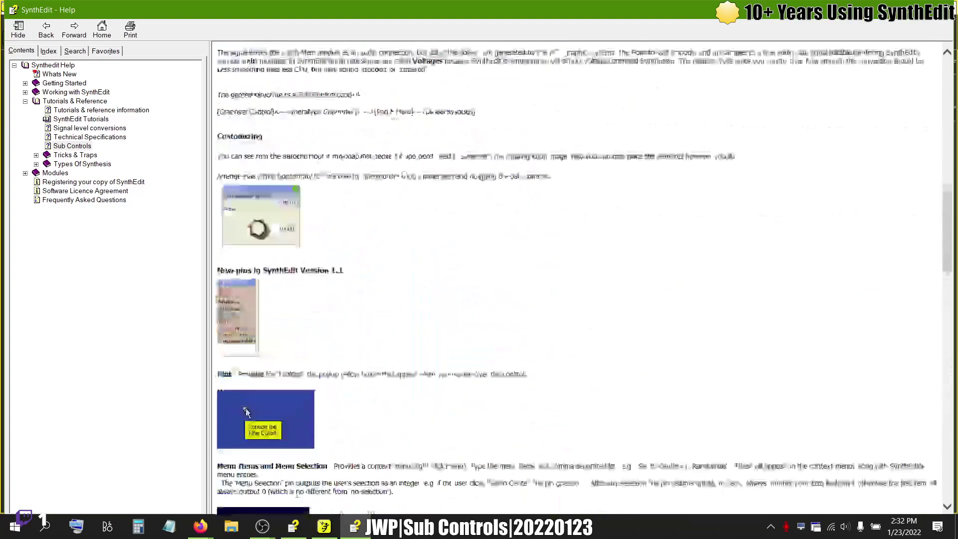
scroll(297, 496, "down", 20)
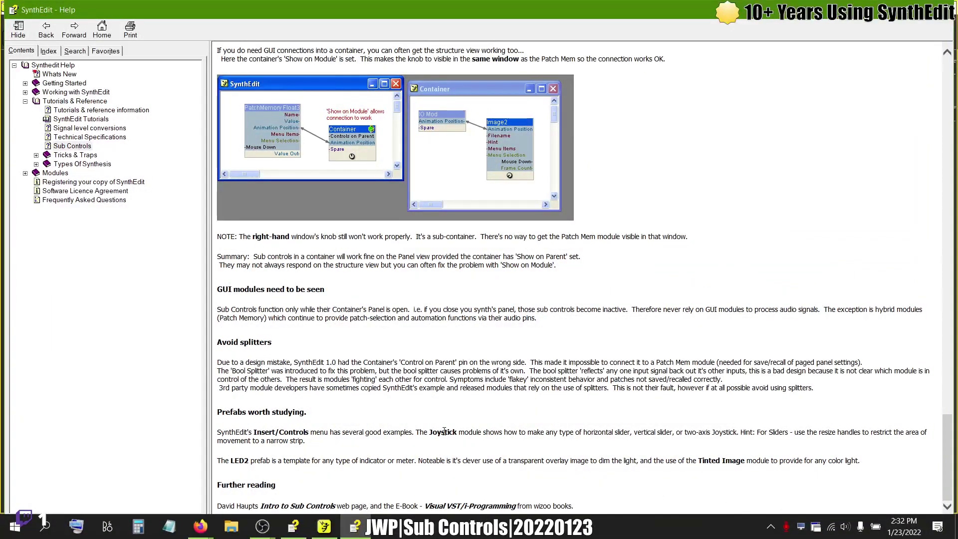
Step: Return to the Knob structure, collapse the Sub-Controls category and look through the Examples category of the module browser
key("alt+Tab")
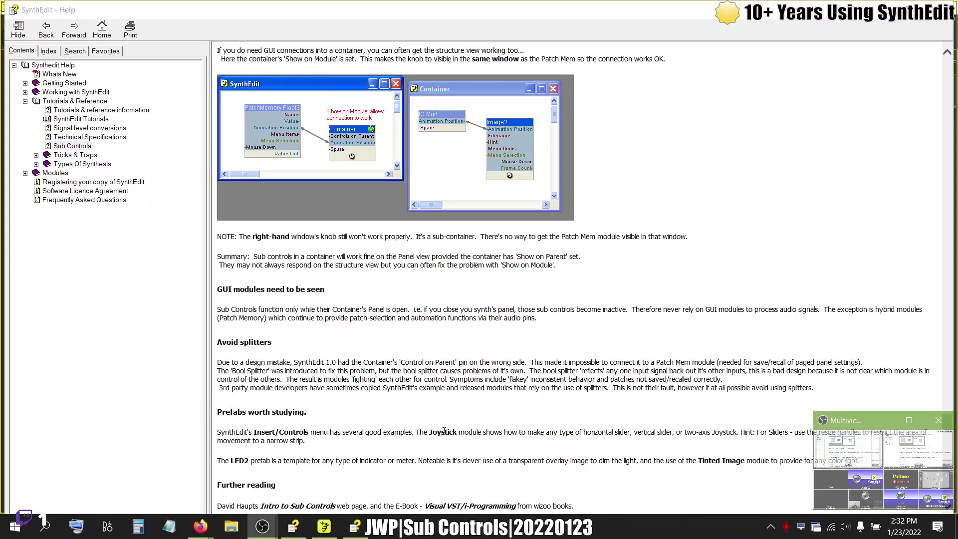
key("alt+Tab")
key("alt+Tab")
key("alt+Tab")
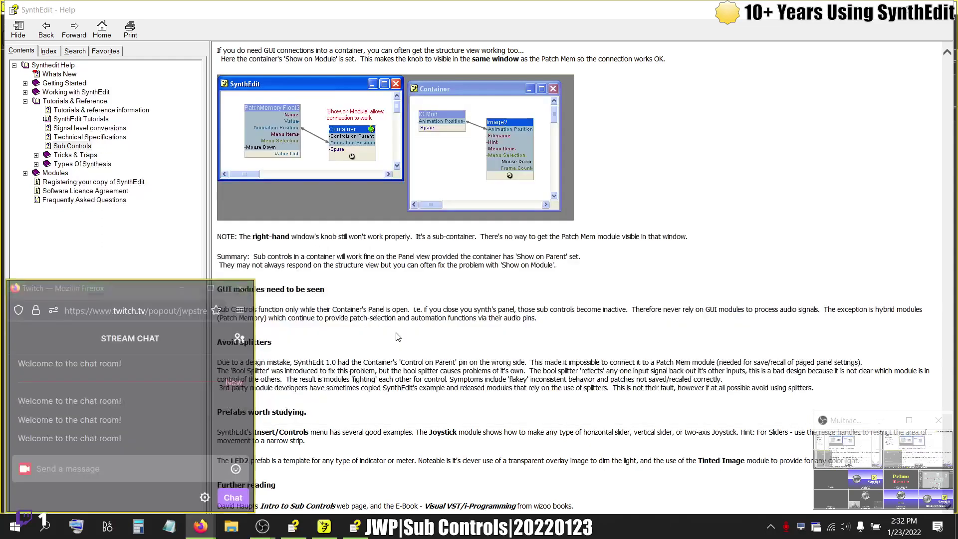
key("alt+Tab")
key("alt+Tab")
key("alt+Tab")
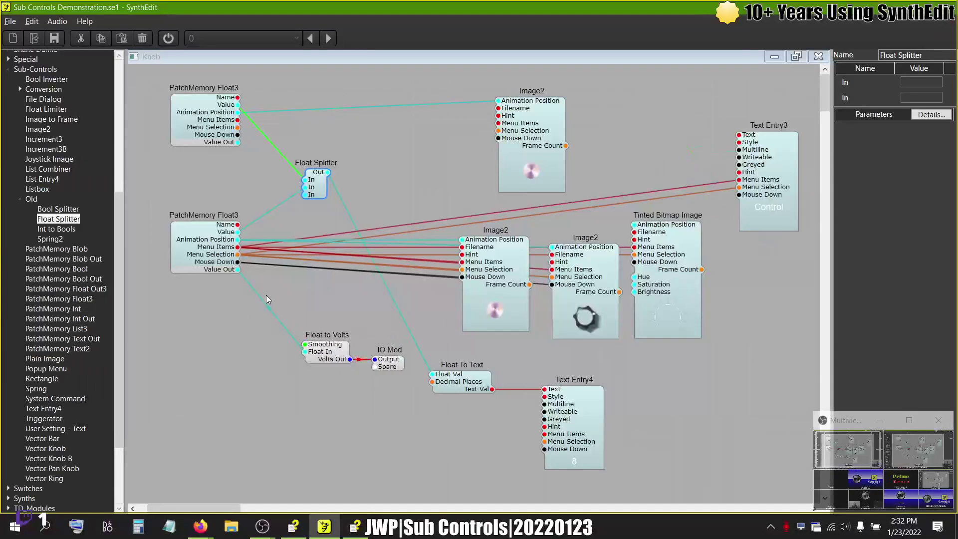
left_click(8, 69)
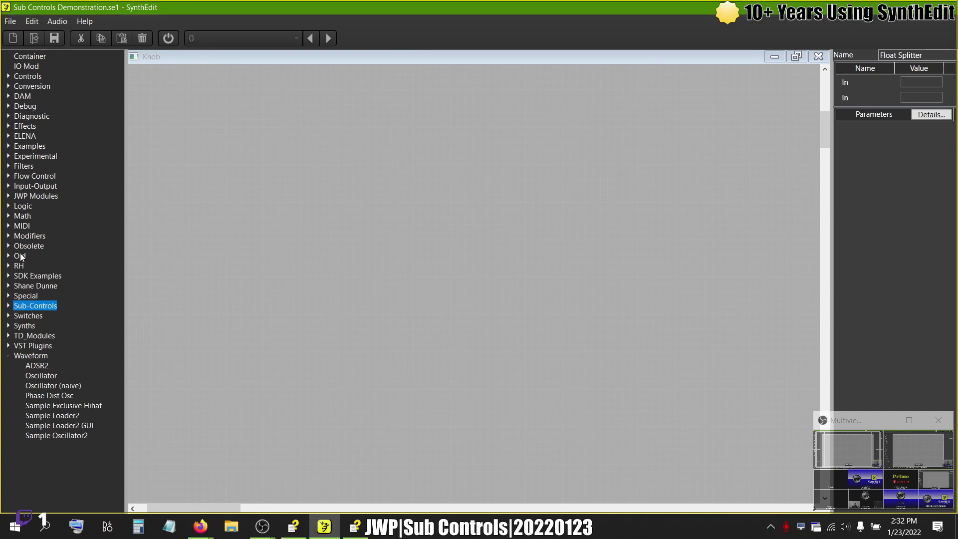
left_click(8, 146)
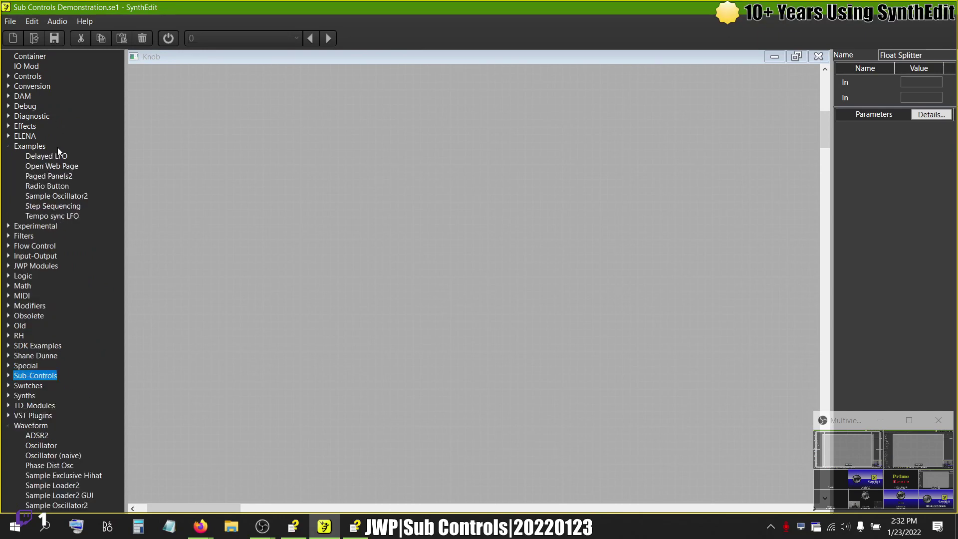
left_click(8, 146)
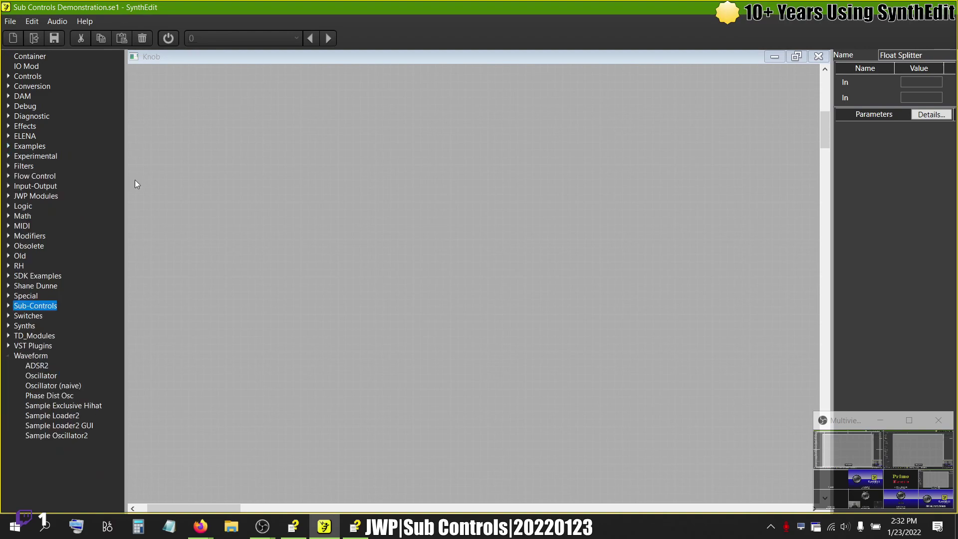
Step: Recheck the Prefabs worth studying section in SynthEdit Help and return to the Knob structure
key("alt+Tab")
key("alt+Tab")
key("Tab")
key("Tab")
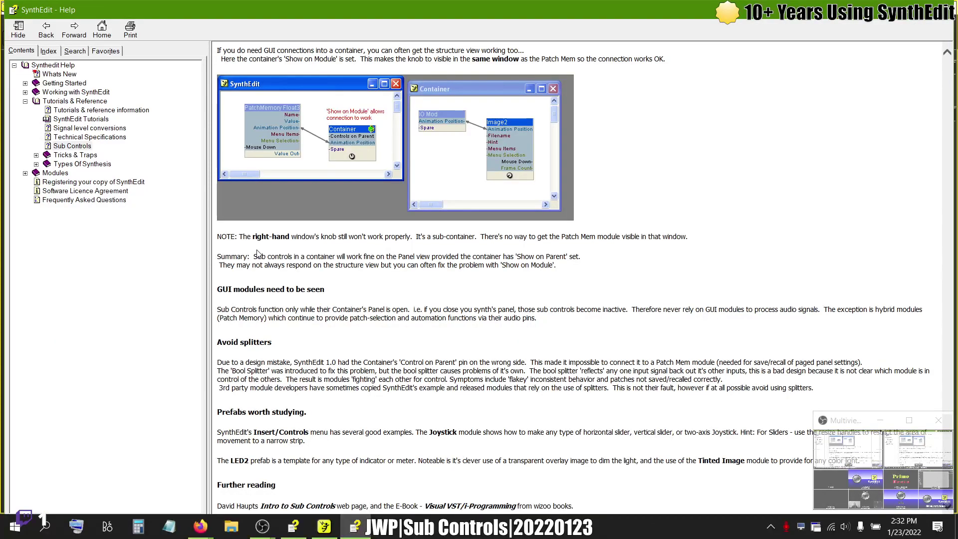
key("alt+Tab")
key("Tab")
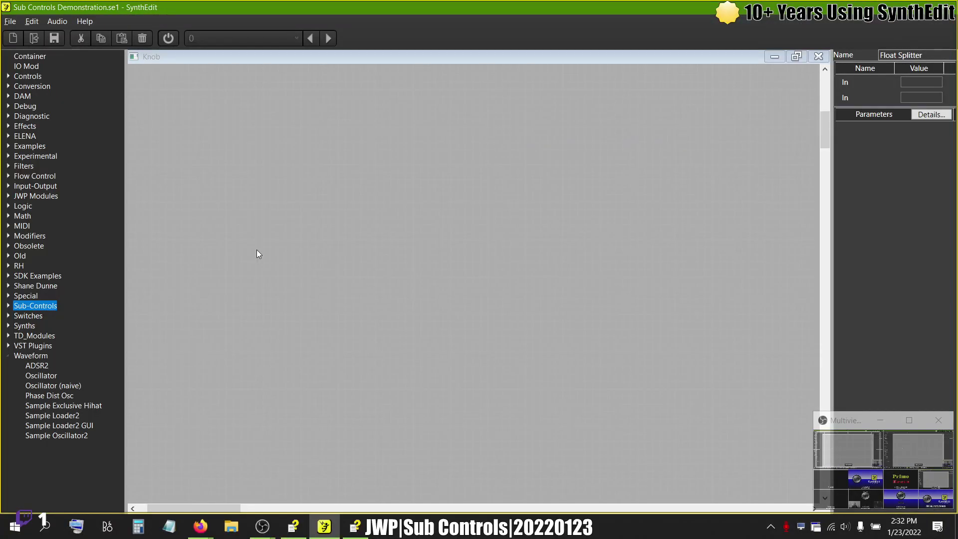
Step: Switch to SynthEdit Help, review the Sub Controls page from its closing sections back up to the internal structure diagram, and close the help window
key("alt+Tab")
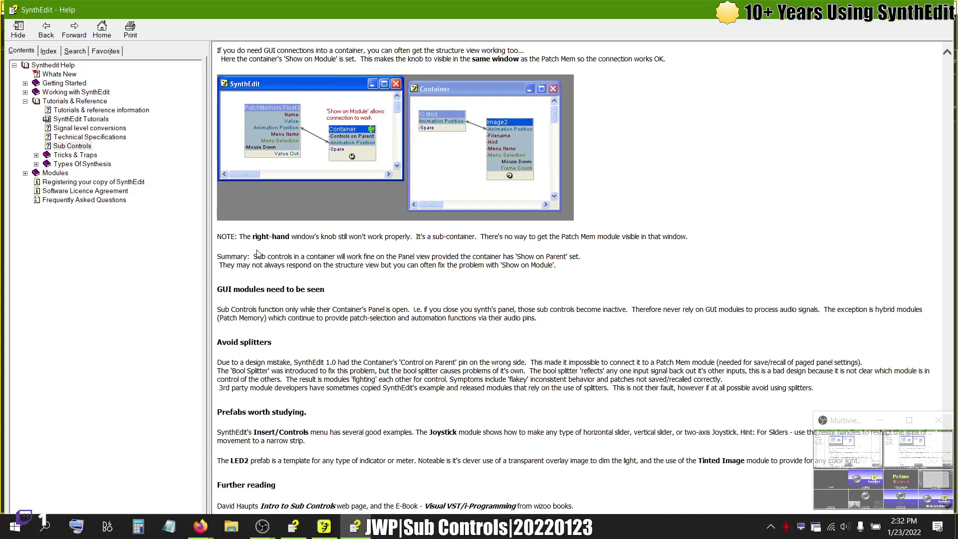
key("alt+Tab")
key("alt+Tab")
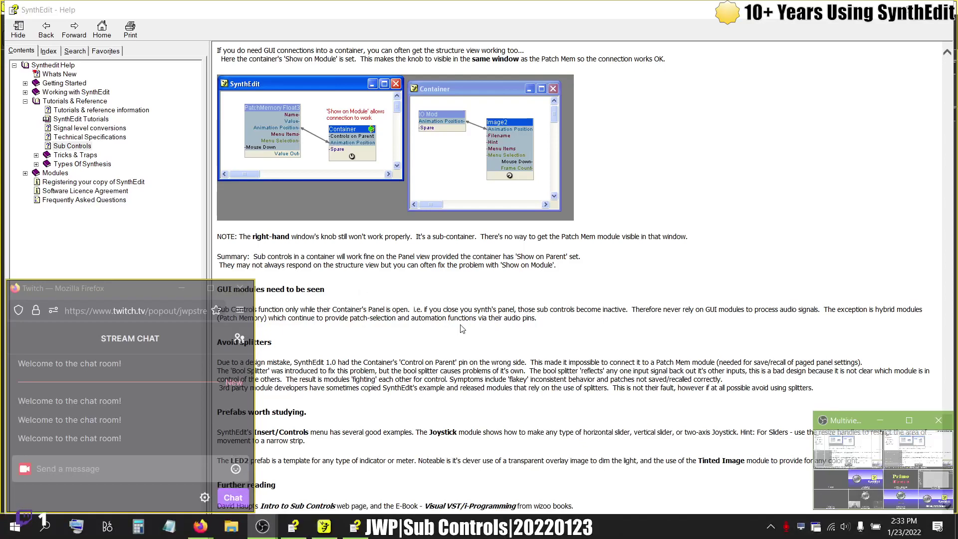
scroll(462, 328, "up", 20)
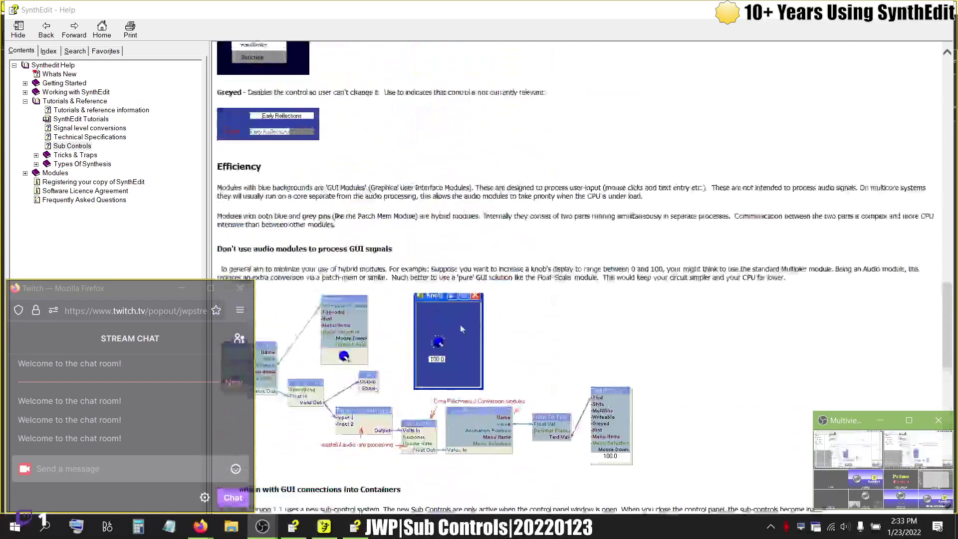
scroll(461, 327, "up", 10)
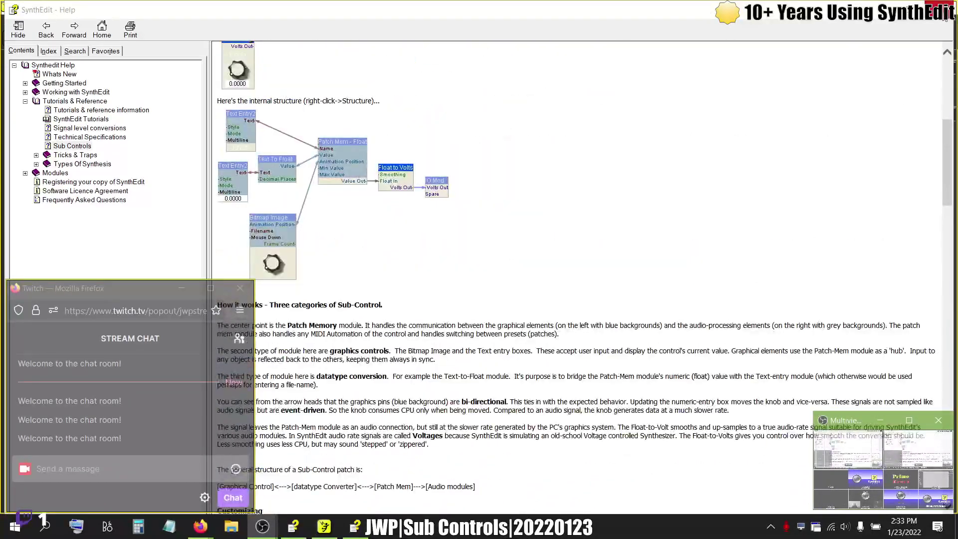
left_click(946, 10)
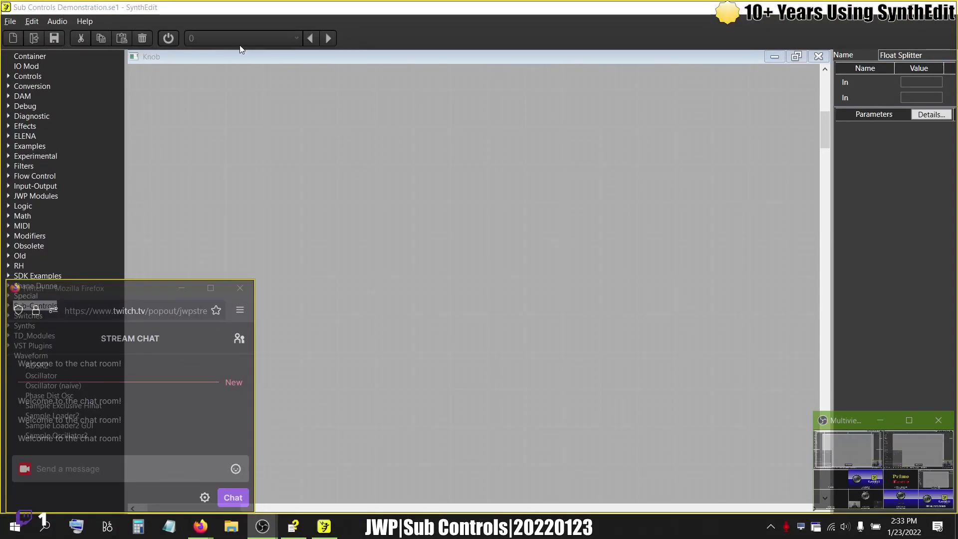
Step: Start a new blank project, discarding the changes to Sub Controls Demonstration.se1
left_click(14, 21)
left_click(15, 38)
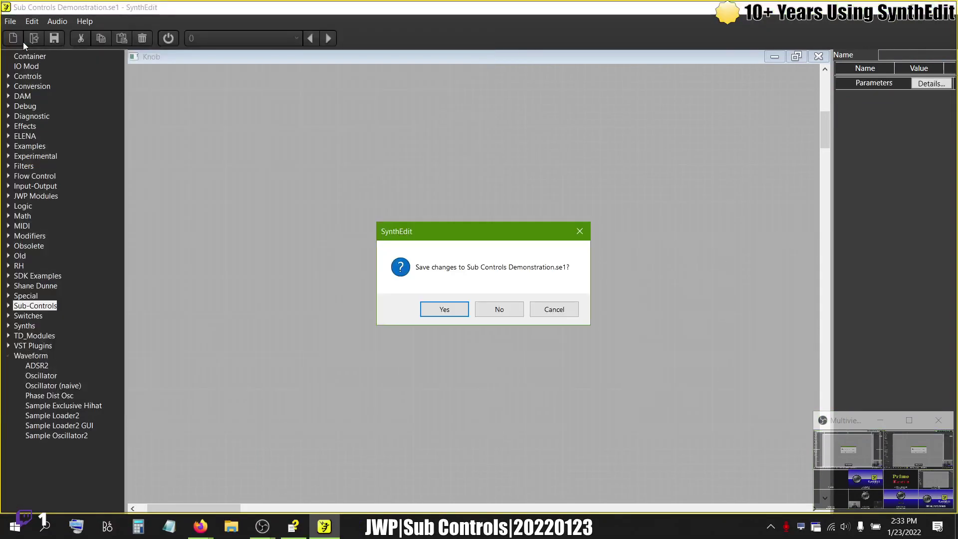
left_click(499, 309)
key("alt+Tab")
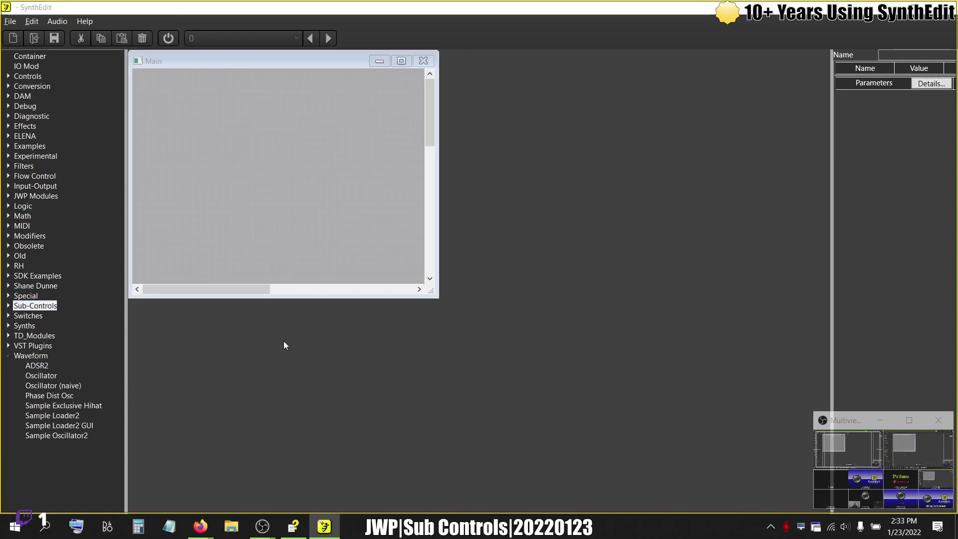
key("alt+Tab")
key("Tab")
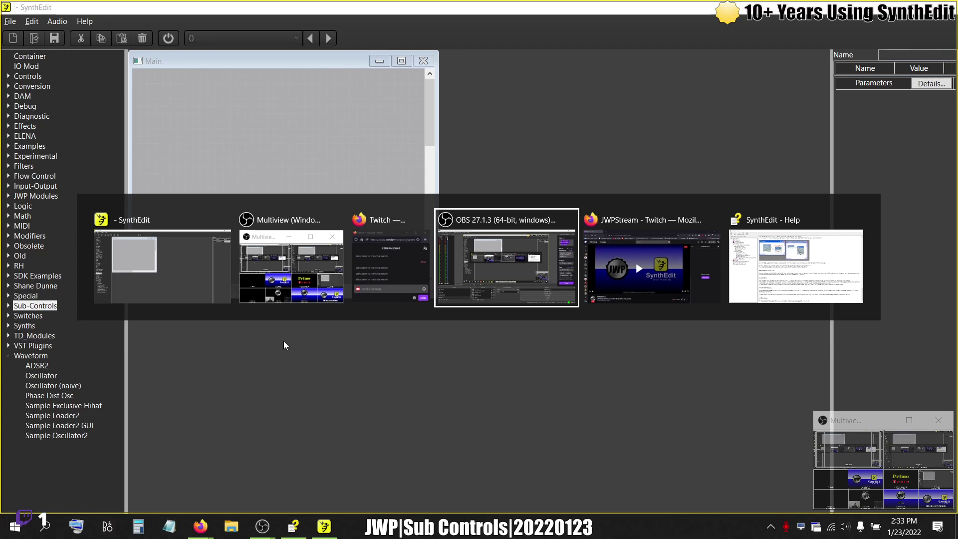
key("shift+Tab")
key("shift+Tab")
key("shift+Tab")
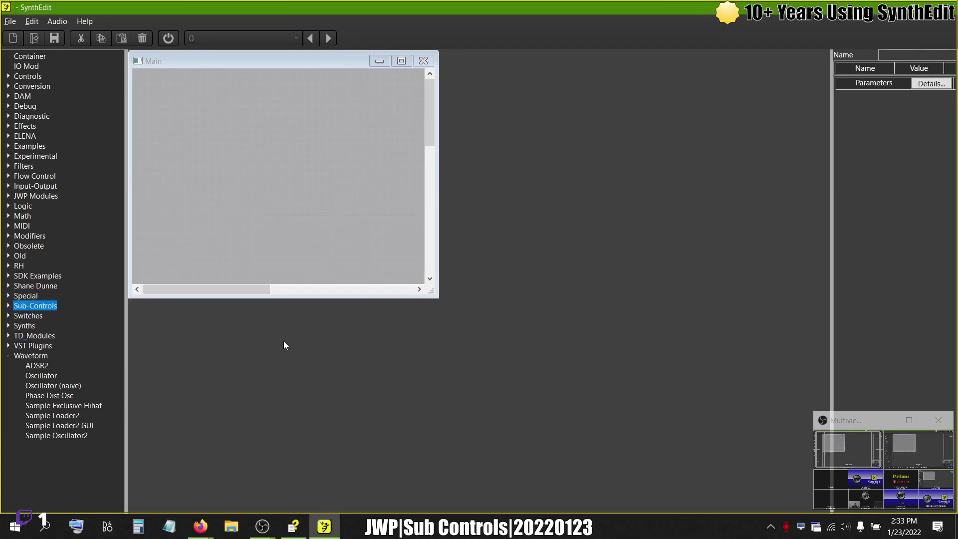